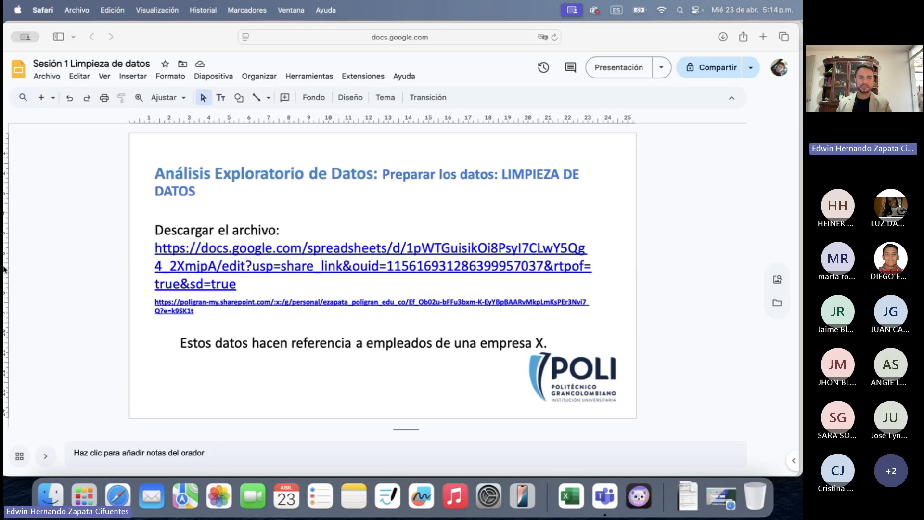
# Copy the Google Sheets link and the SharePoint link from the slide in turn for sharing in the meeting chat
pyautogui.moveTo(243, 286); pyautogui.dragTo(155, 251)
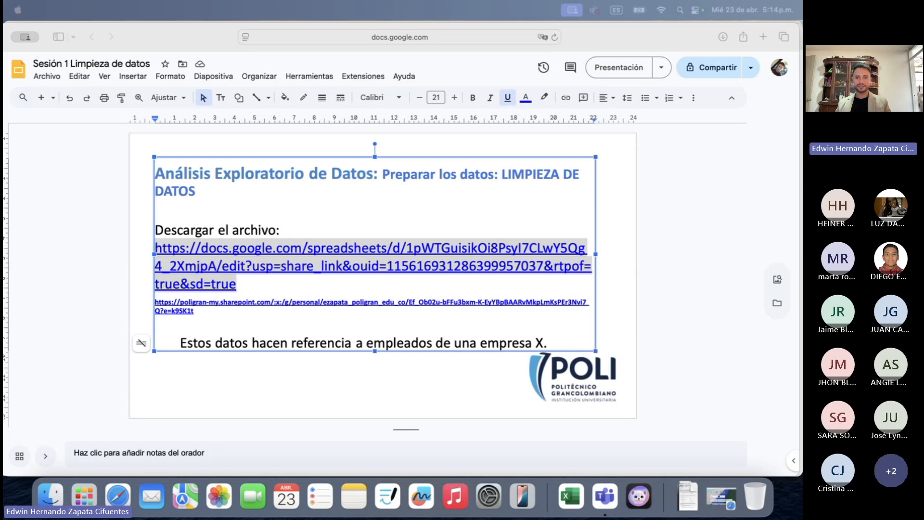
pyautogui.click(619, 230)
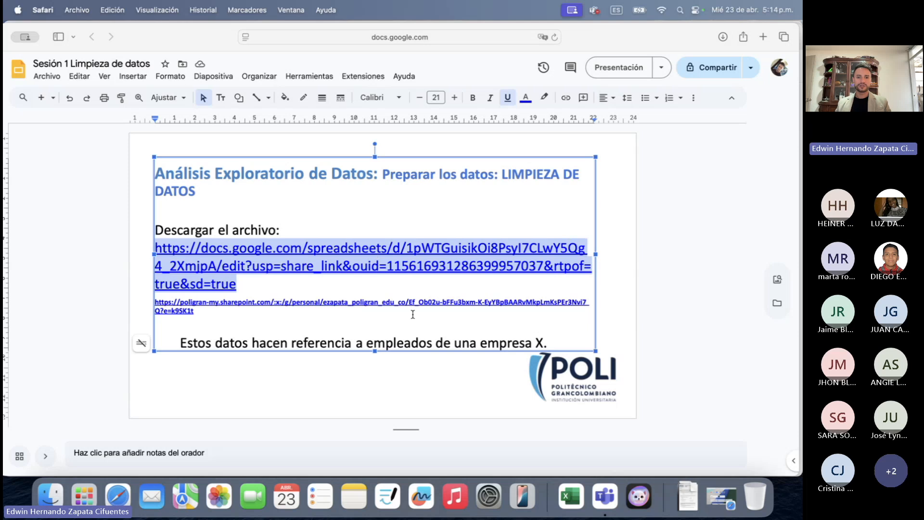
pyautogui.click(409, 284)
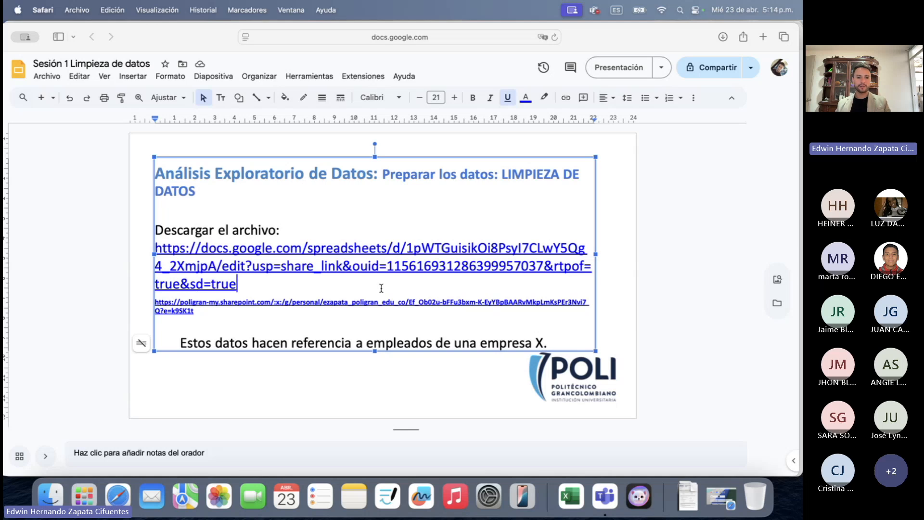
pyautogui.moveTo(201, 314); pyautogui.dragTo(151, 303)
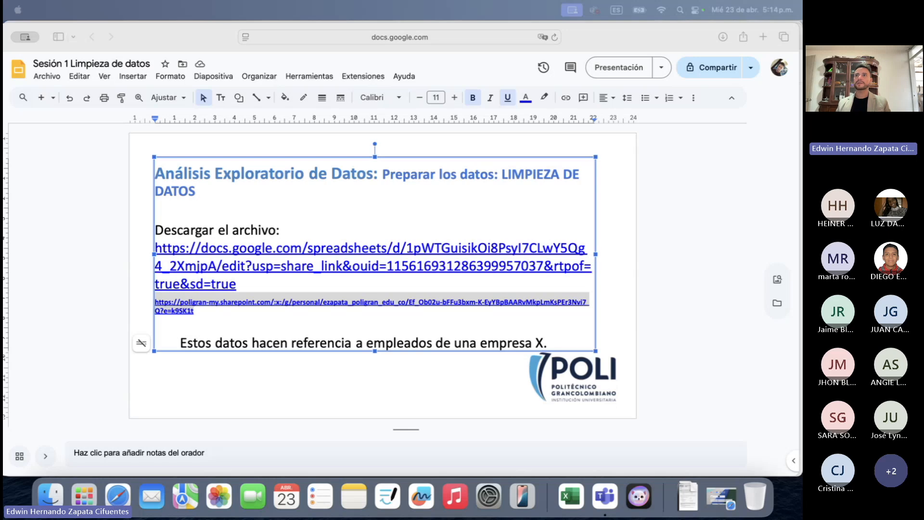
# Switch to the Teams meeting and show the download option of the shared Limpieza de datos file in the chat
pyautogui.click(702, 166)
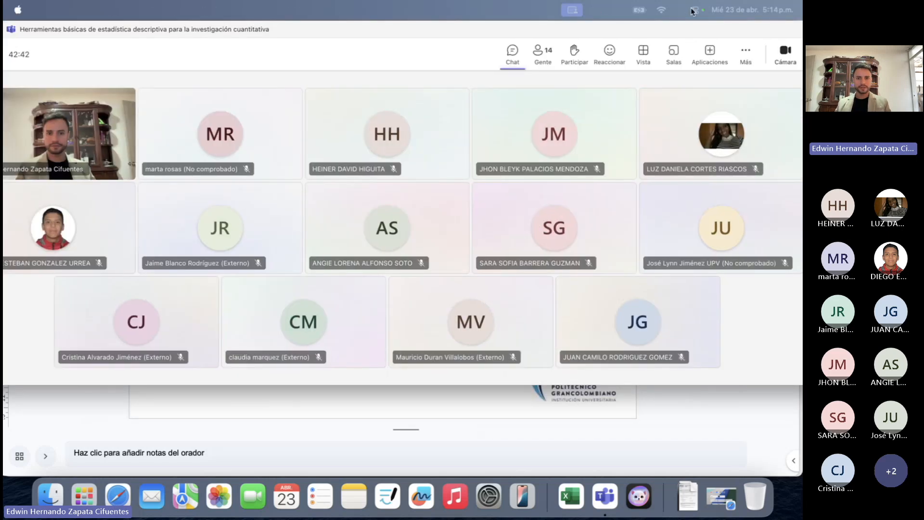
pyautogui.click(733, 287)
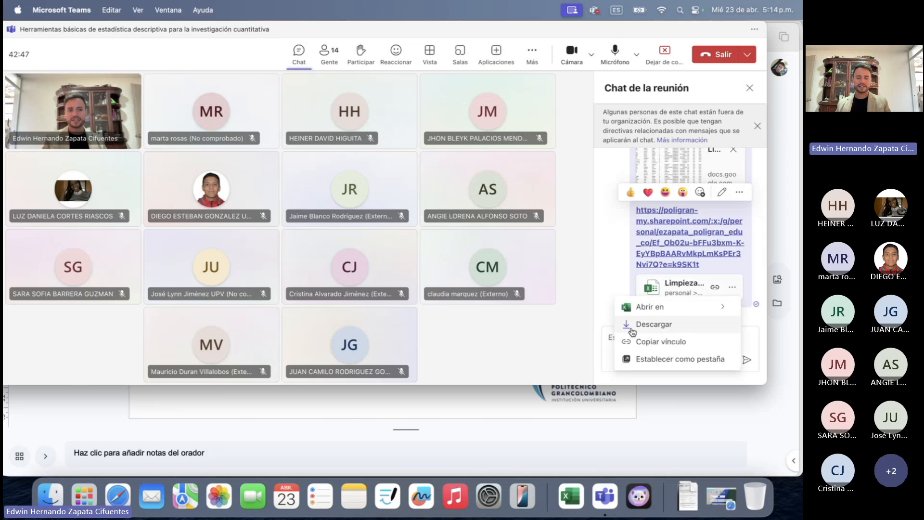
pyautogui.click(757, 322)
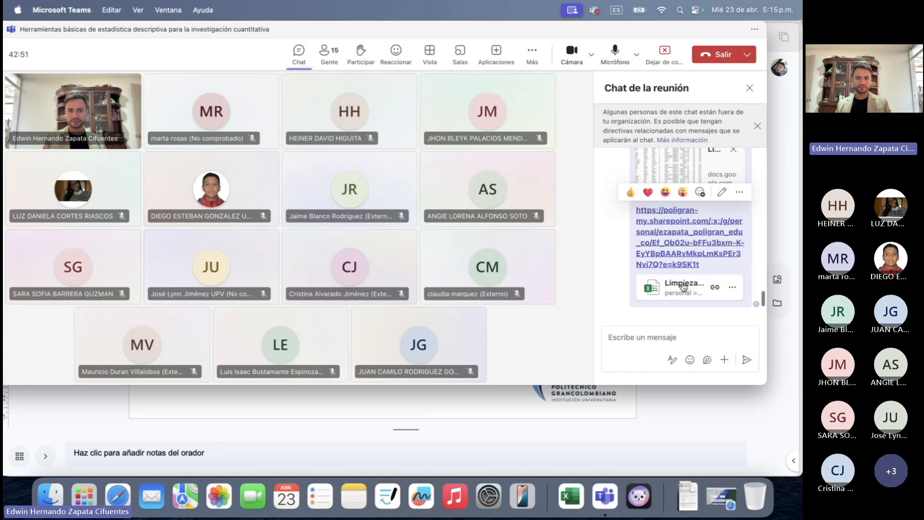
pyautogui.moveTo(525, 34); pyautogui.dragTo(801, 6)
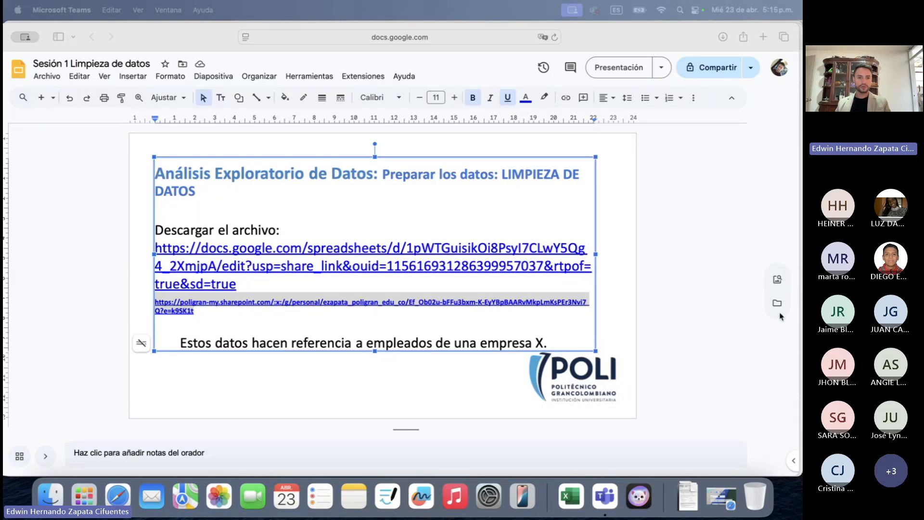
# Open Limpieza de datos.xlsx through the Google Sheets link on the slide
pyautogui.click(421, 278)
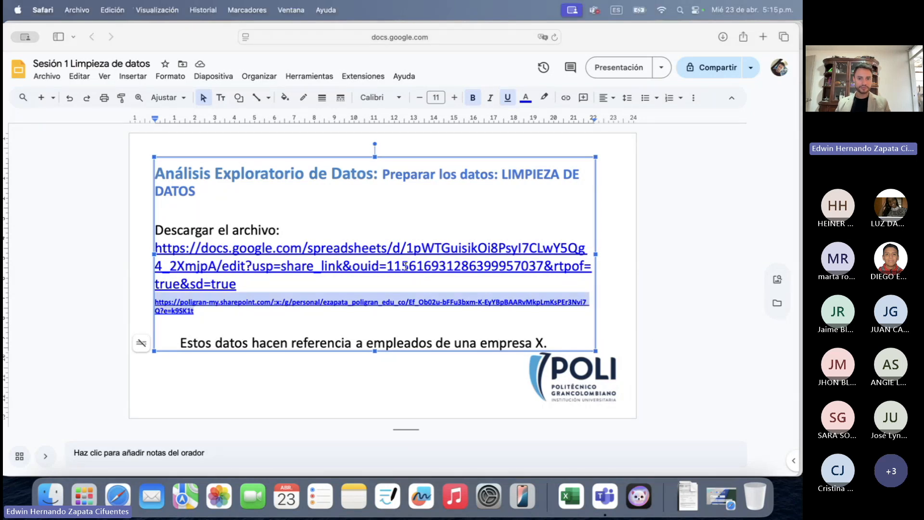
pyautogui.click(404, 268)
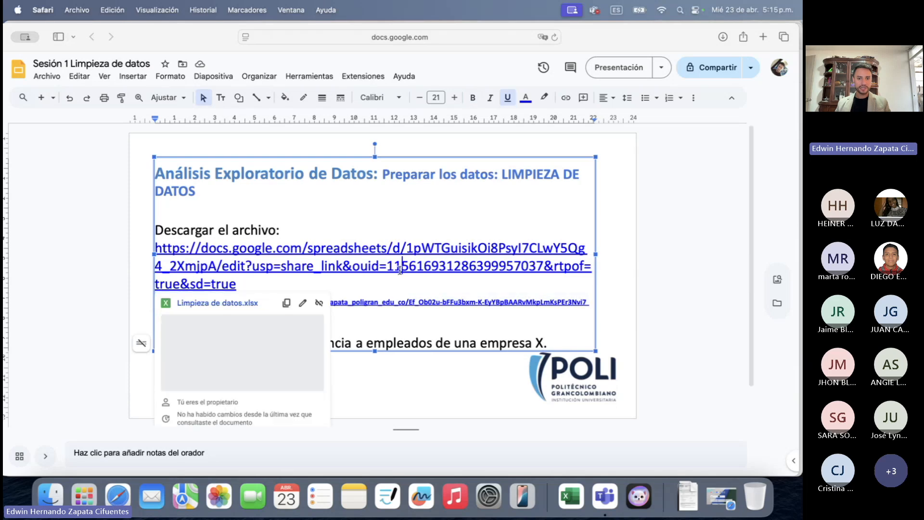
pyautogui.click(243, 303)
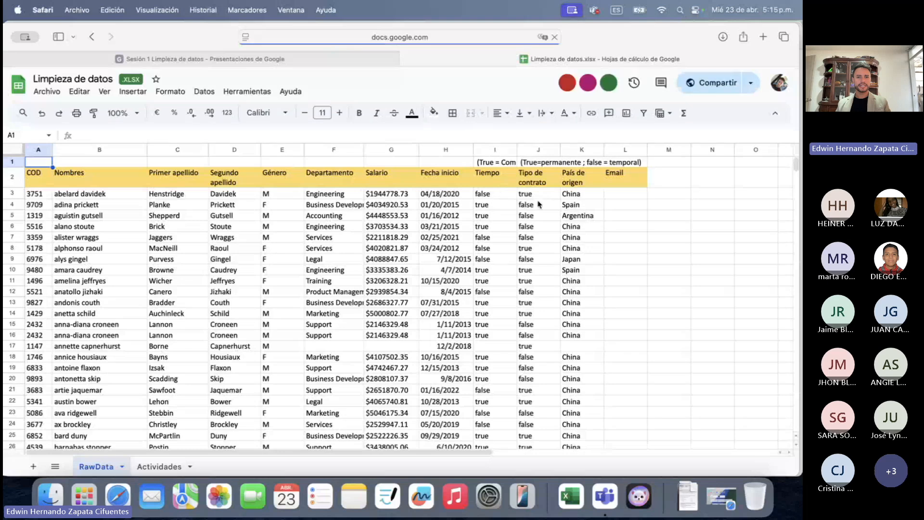
# Download the Limpieza de datos spreadsheet in Microsoft Excel (.xlsx) format
pyautogui.click(49, 92)
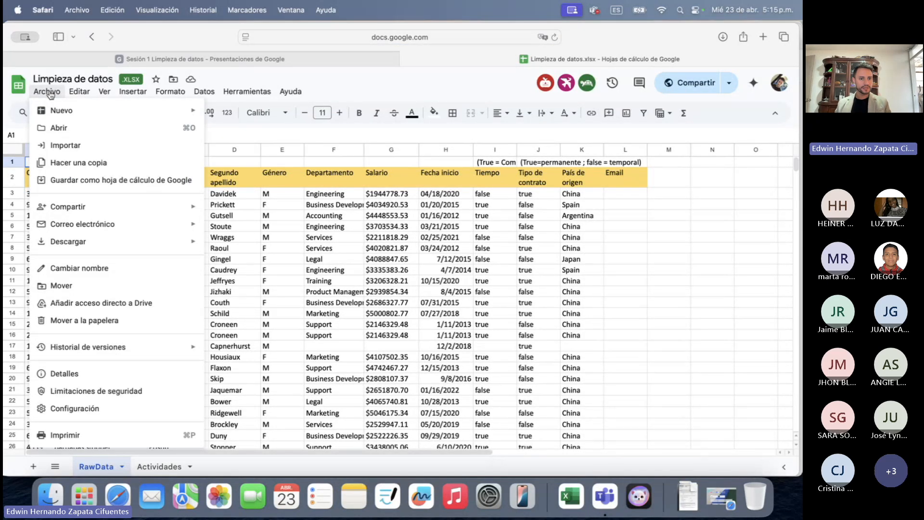
pyautogui.moveTo(115, 242)
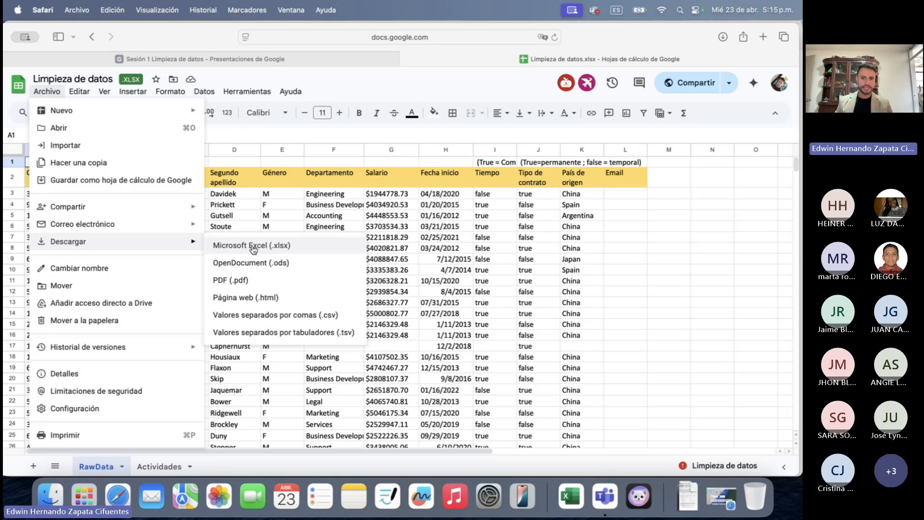
pyautogui.moveTo(85, 96)
pyautogui.moveTo(204, 91)
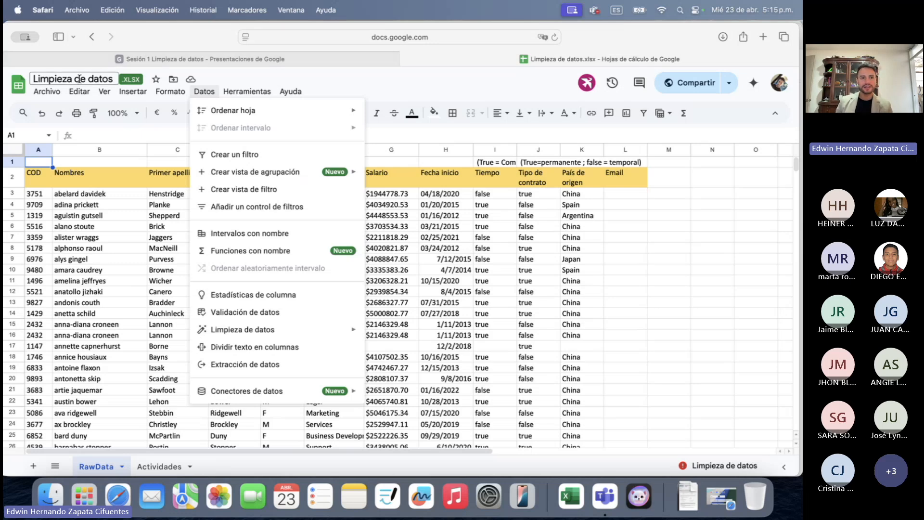
pyautogui.moveTo(55, 98)
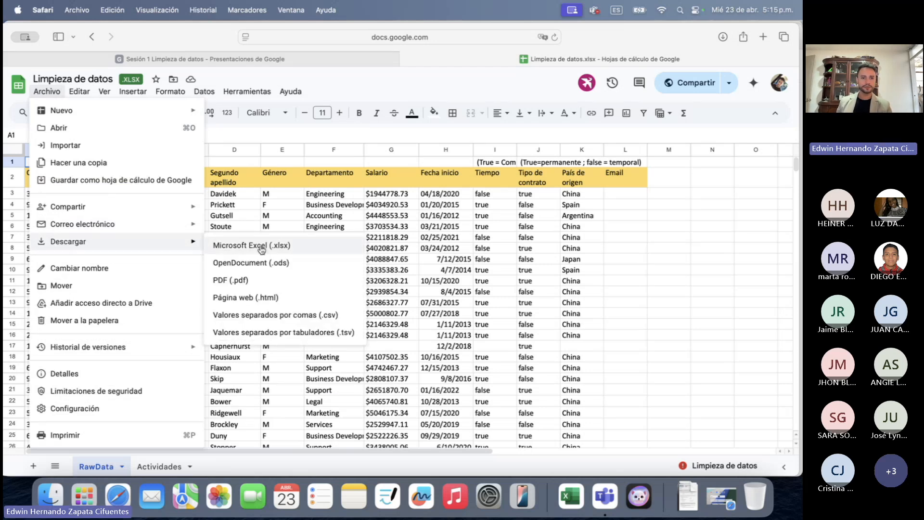
pyautogui.click(261, 246)
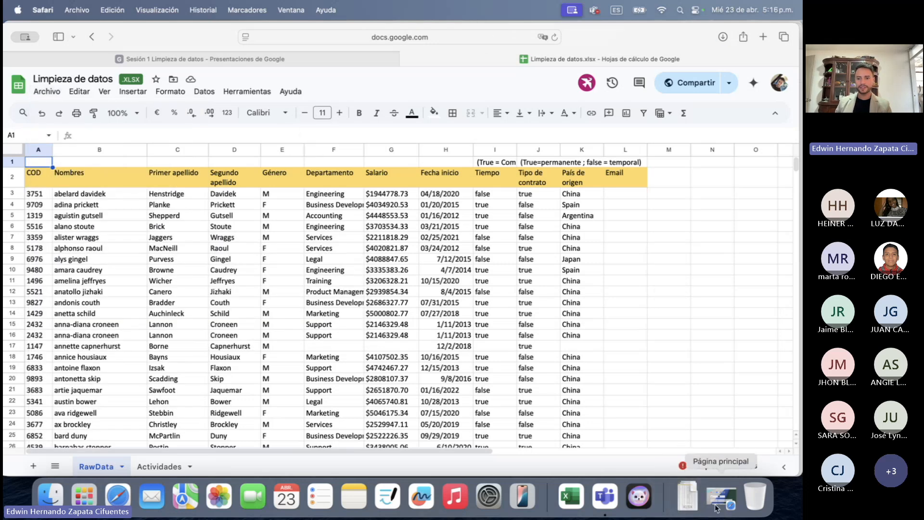
# Open the downloaded Limpieza de datos-2 workbook in Excel and enable its blocked external data content
pyautogui.click(693, 501)
pyautogui.click(688, 458)
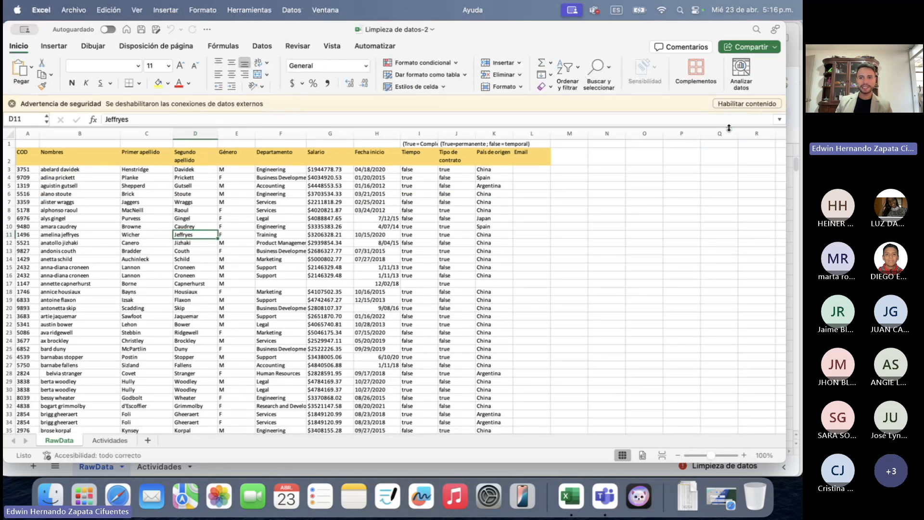
pyautogui.click(735, 104)
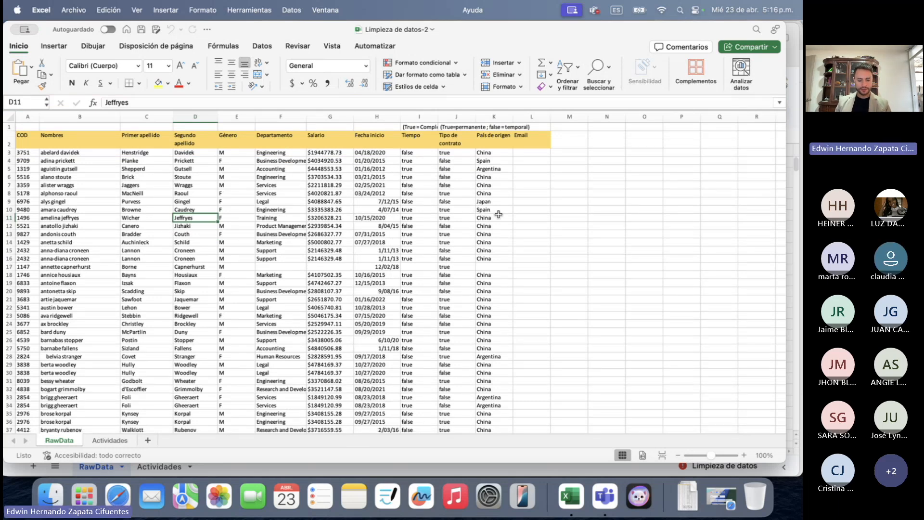
# Enlarge the RawData sheet view to 175% zoom
pyautogui.scroll(-5, 499, 214)
pyautogui.scroll(5, 491, 221)
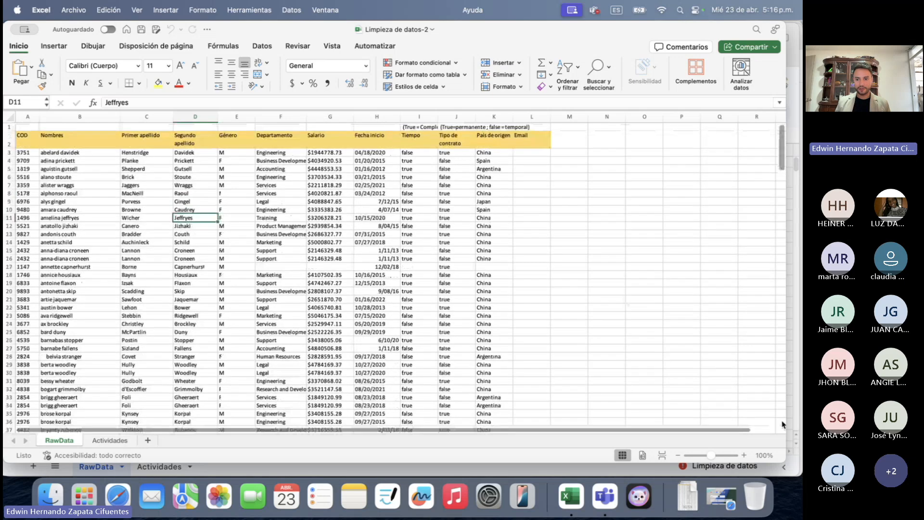
pyautogui.moveTo(711, 456); pyautogui.dragTo(717, 460)
pyautogui.scroll(1, 530, 282)
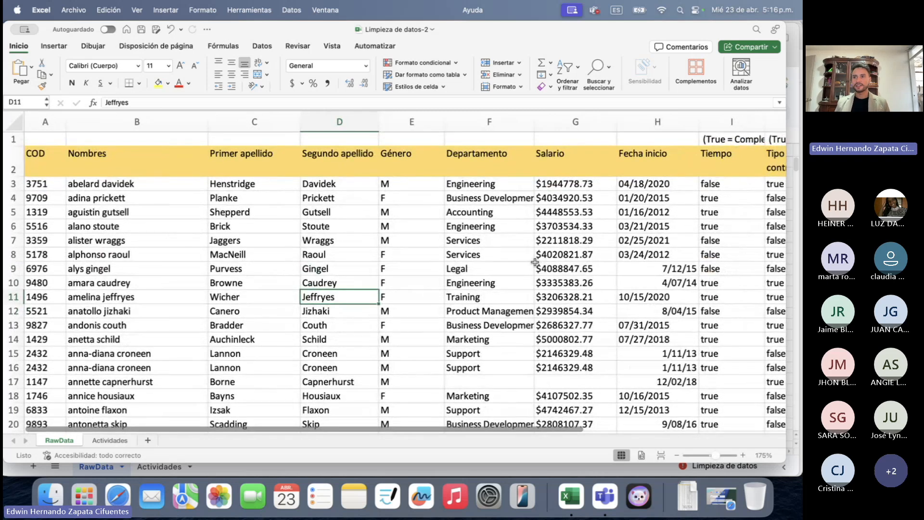
# Switch to Safari and close the online spreadsheet to return to the Sesión 1 Limpieza de datos presentation
pyautogui.hotkey('ctrl', 'Up')
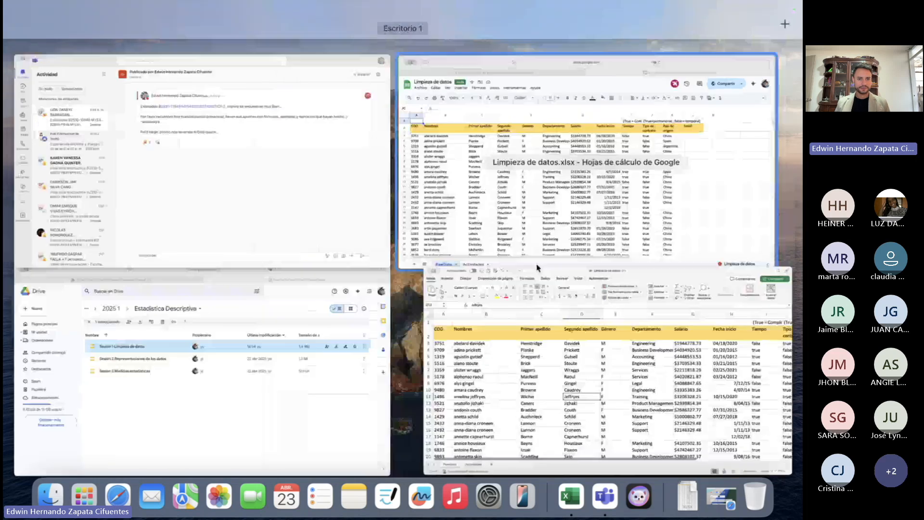
pyautogui.click(580, 217)
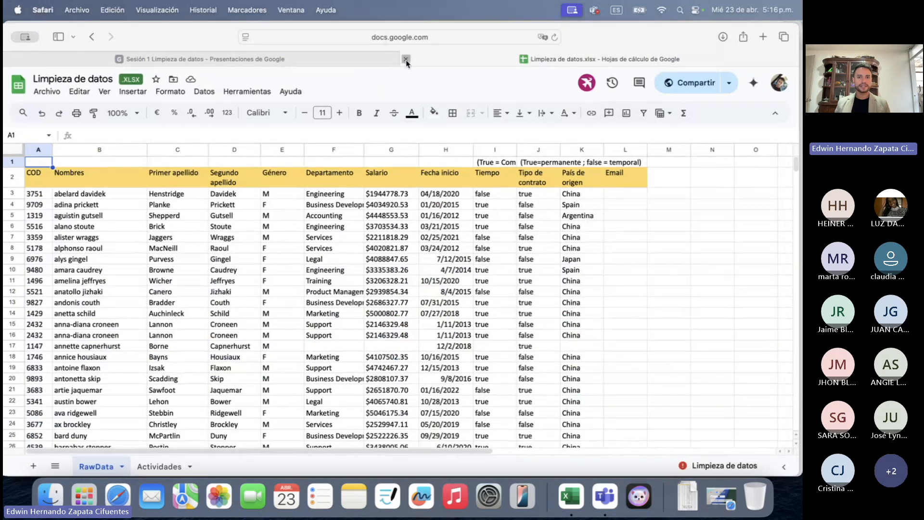
pyautogui.click(405, 58)
pyautogui.scroll(-2, 361, 162)
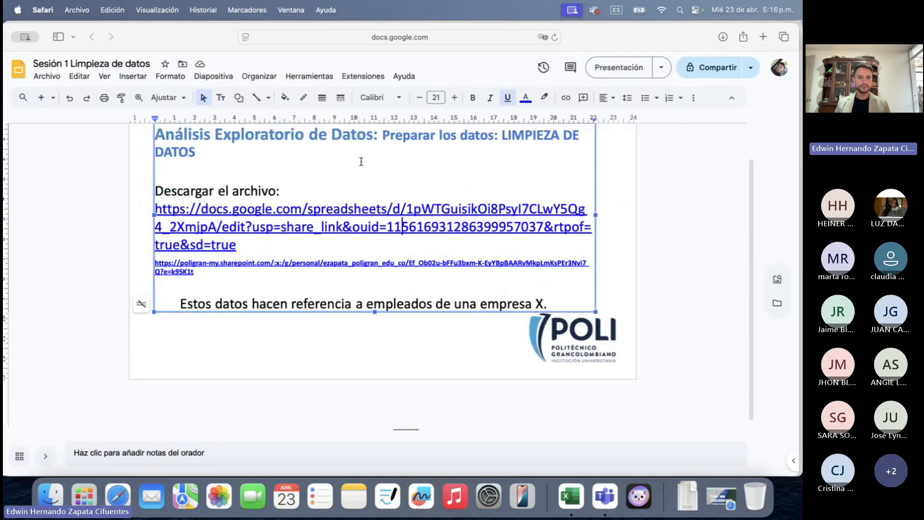
pyautogui.scroll(2, 361, 162)
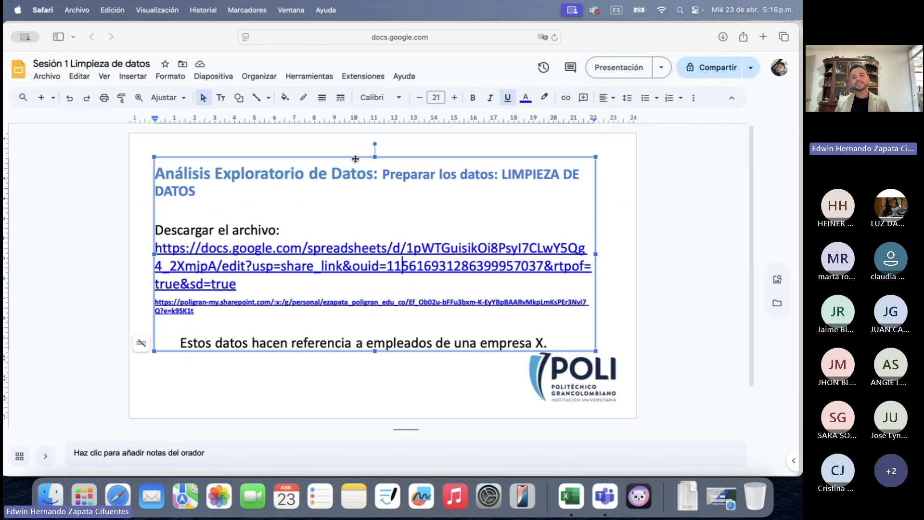
# Deselect the slide's text box and advance past the cleaning task list to the slide on spelling review and table formatting
pyautogui.click(391, 377)
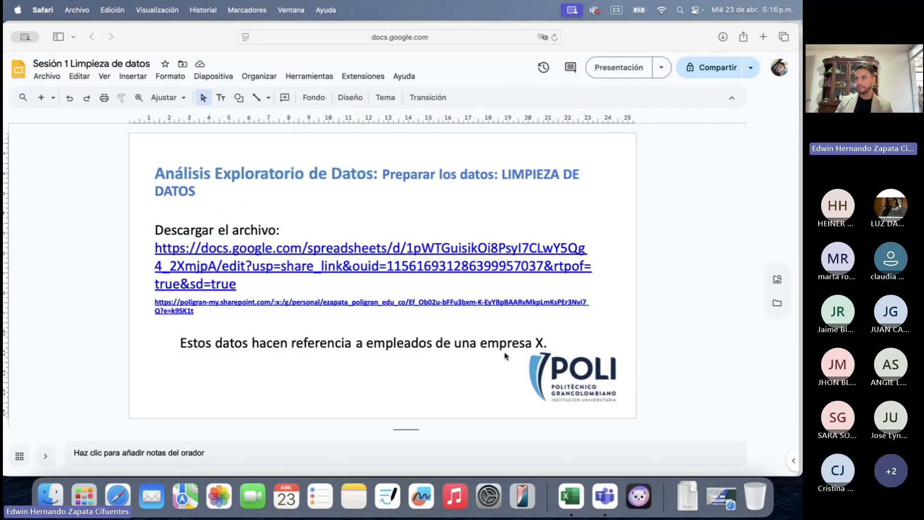
pyautogui.press('Down')
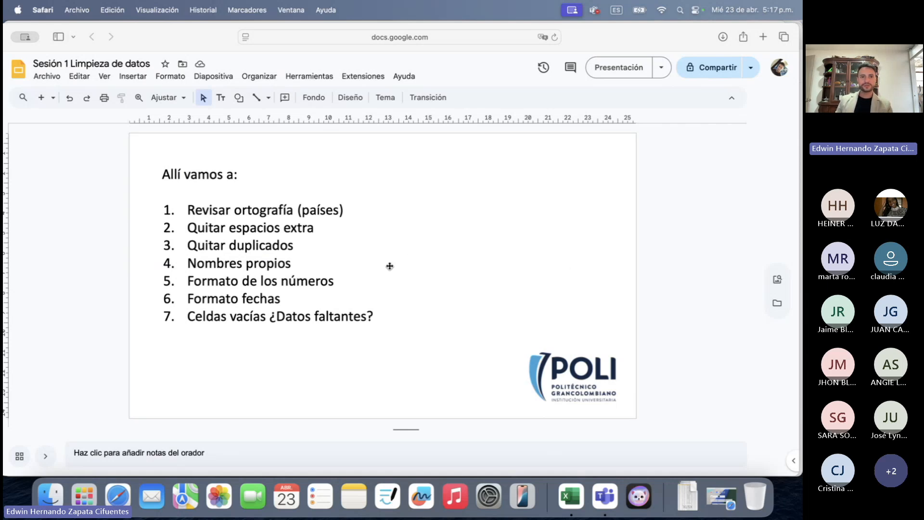
pyautogui.press('Down')
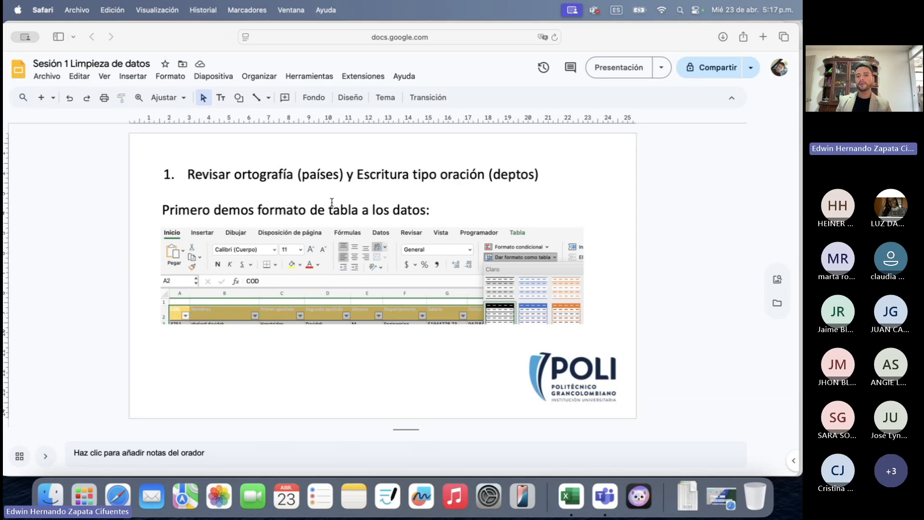
# Switch to the Excel workbook and review the RawData columns across to Email
pyautogui.hotkey('ctrl', 'Up')
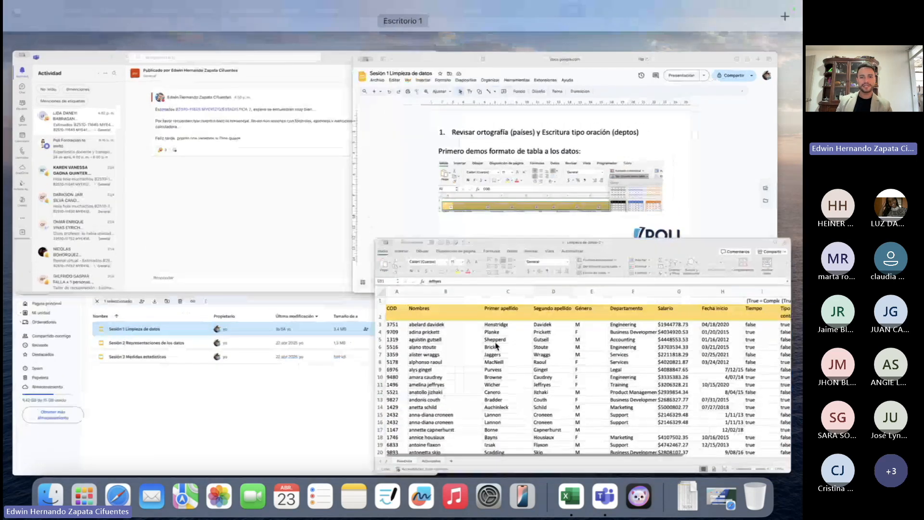
pyautogui.click(495, 345)
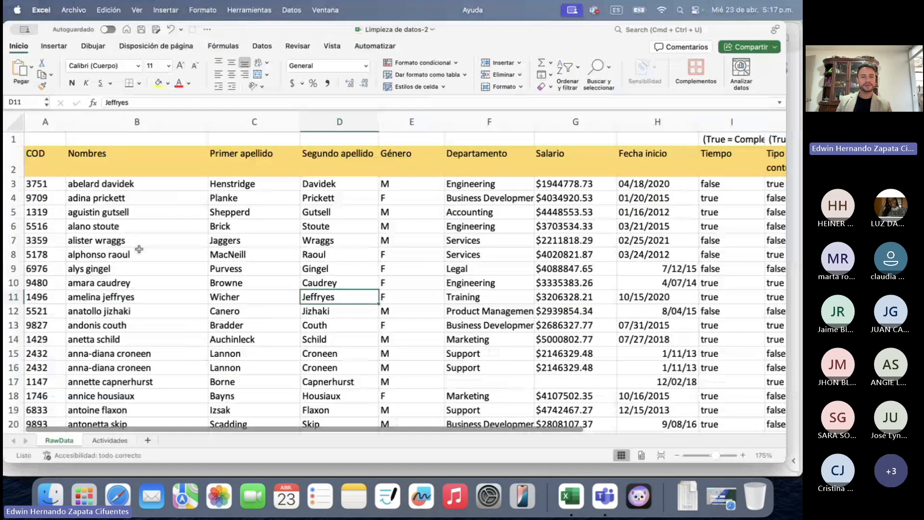
pyautogui.hscroll(5, 152, 226)
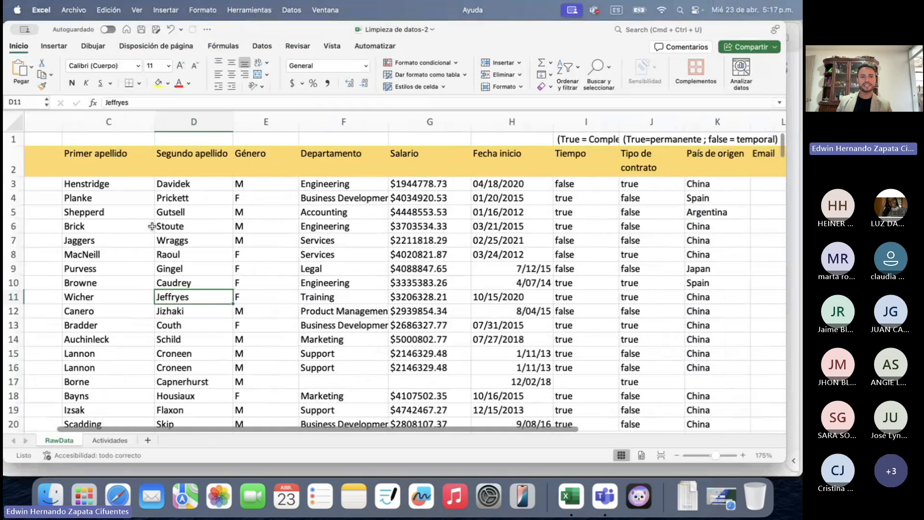
pyautogui.hscroll(5, 152, 226)
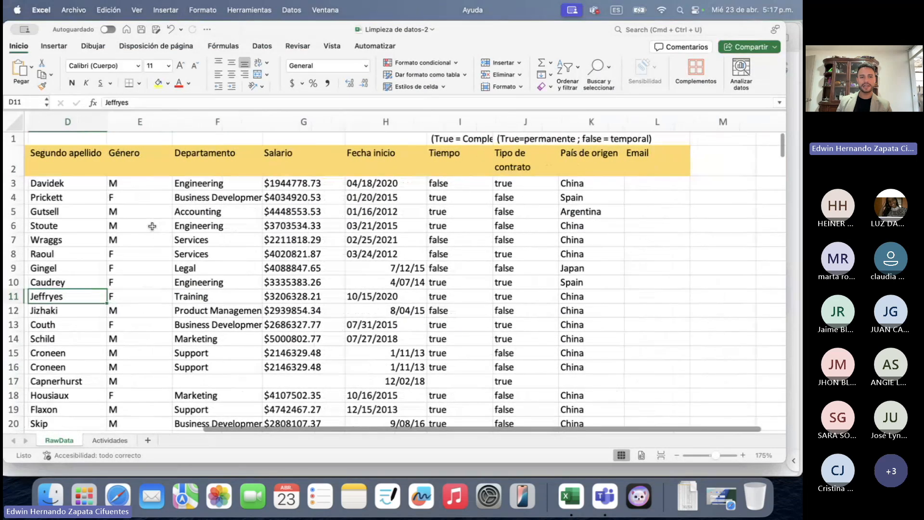
pyautogui.hscroll(4, 152, 226)
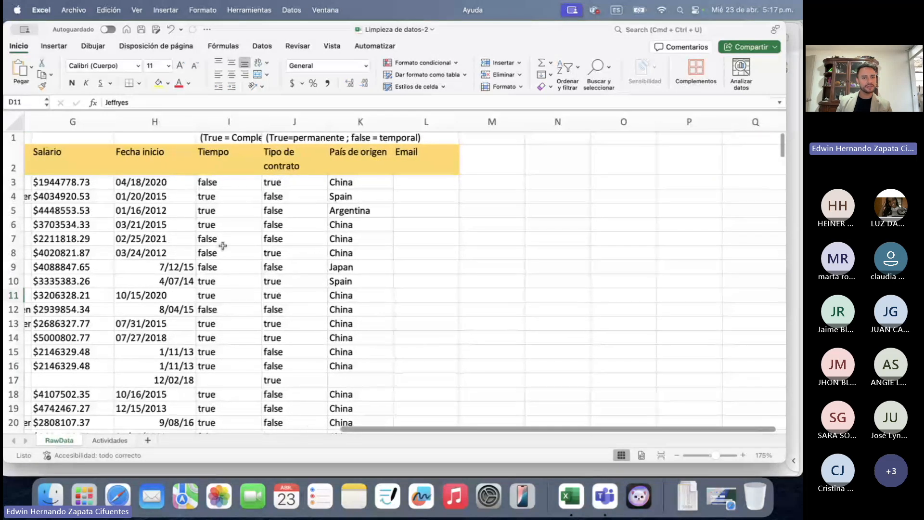
pyautogui.scroll(1, 197, 247)
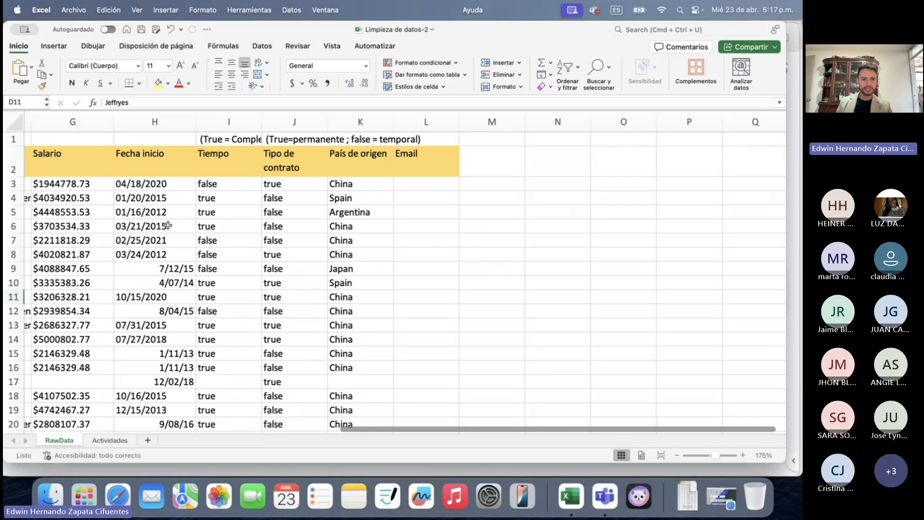
# Read the true/false coding notes above the Tiempo and Tipo de contrato columns in cells I1 and J1
pyautogui.click(246, 139)
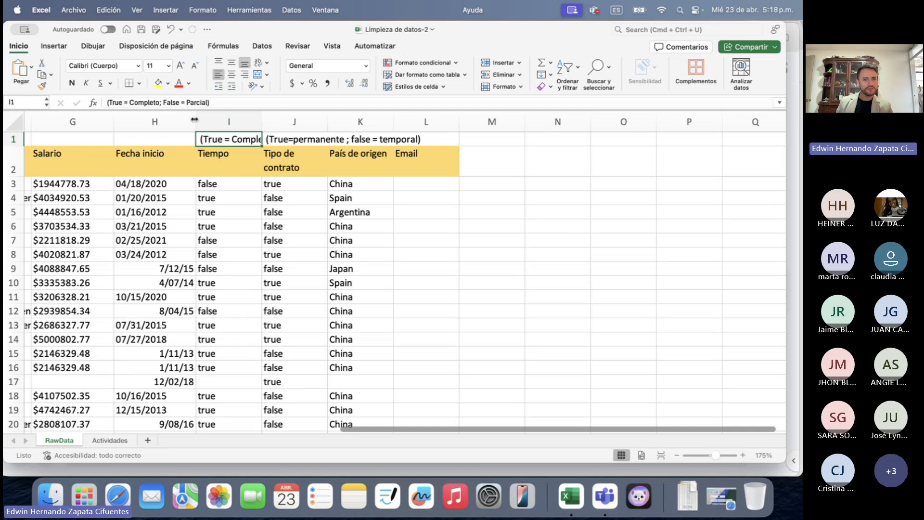
pyautogui.click(298, 157)
pyautogui.click(292, 139)
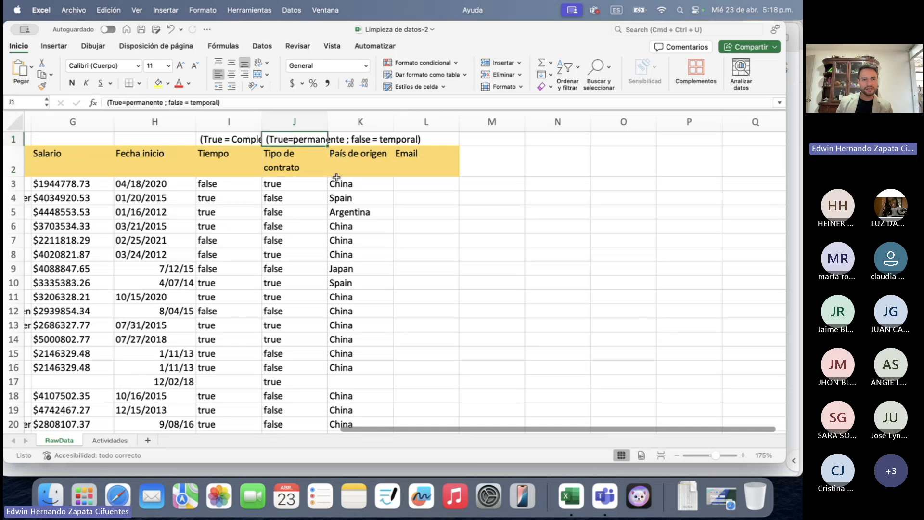
# Review the País de origen and Email columns alongside the other employee columns and rows of RawData
pyautogui.click(368, 164)
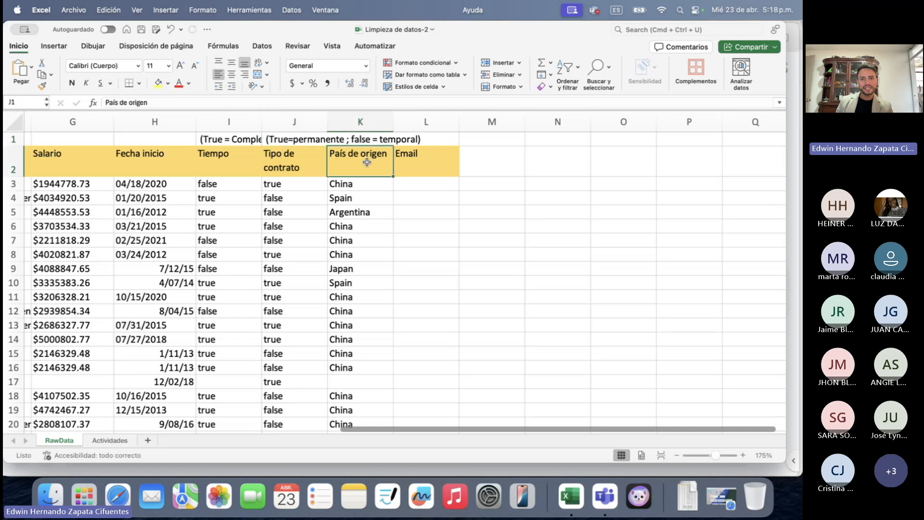
pyautogui.scroll(-1, 367, 163)
pyautogui.click(431, 182)
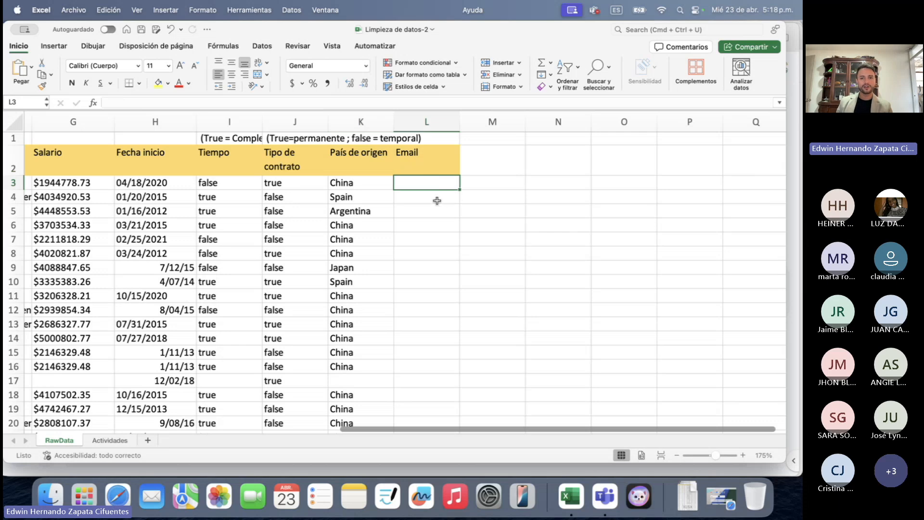
pyautogui.hscroll(-10, 432, 228)
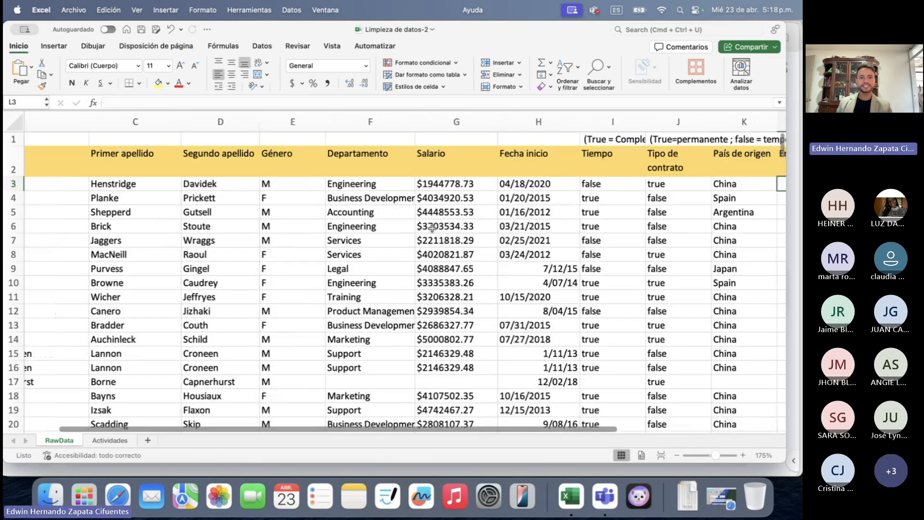
pyautogui.hscroll(15, 432, 229)
pyautogui.hscroll(-10, 432, 229)
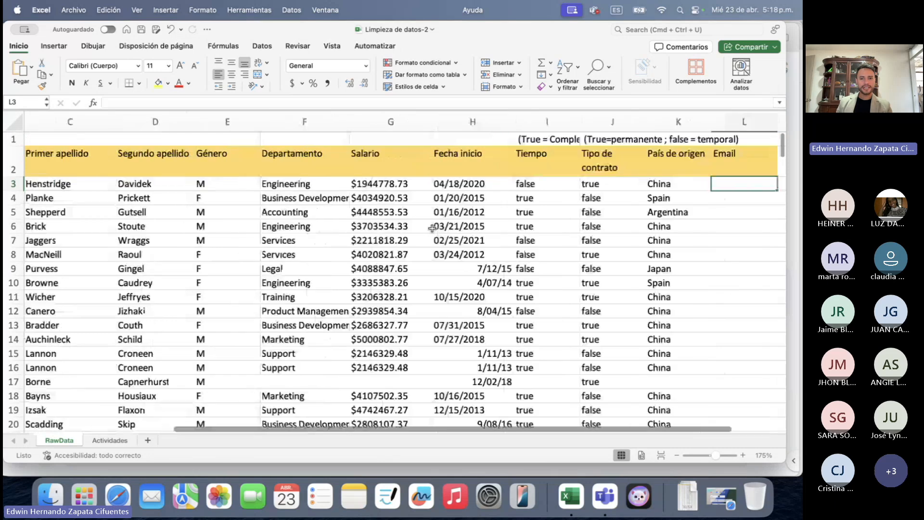
pyautogui.hscroll(-5, 431, 228)
pyautogui.hscroll(8, 432, 228)
pyautogui.scroll(-1, 432, 228)
pyautogui.scroll(-7, 432, 228)
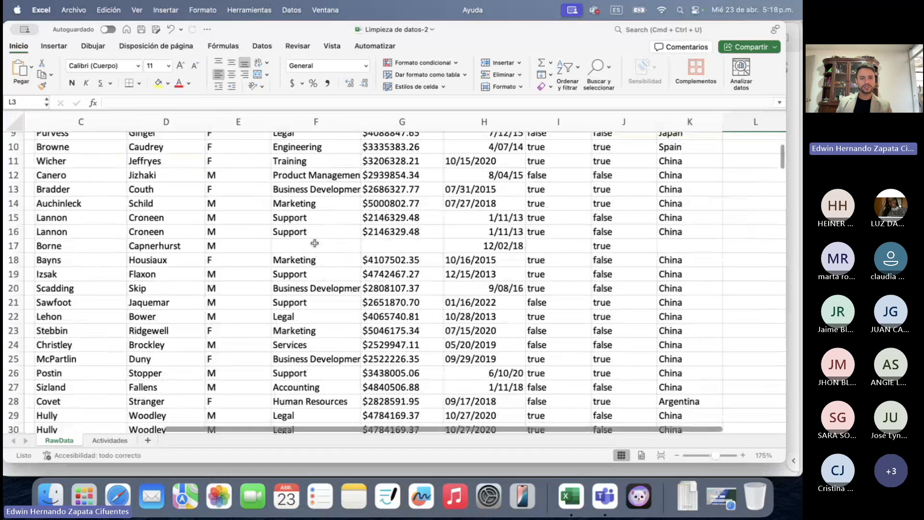
pyautogui.hscroll(3, 512, 249)
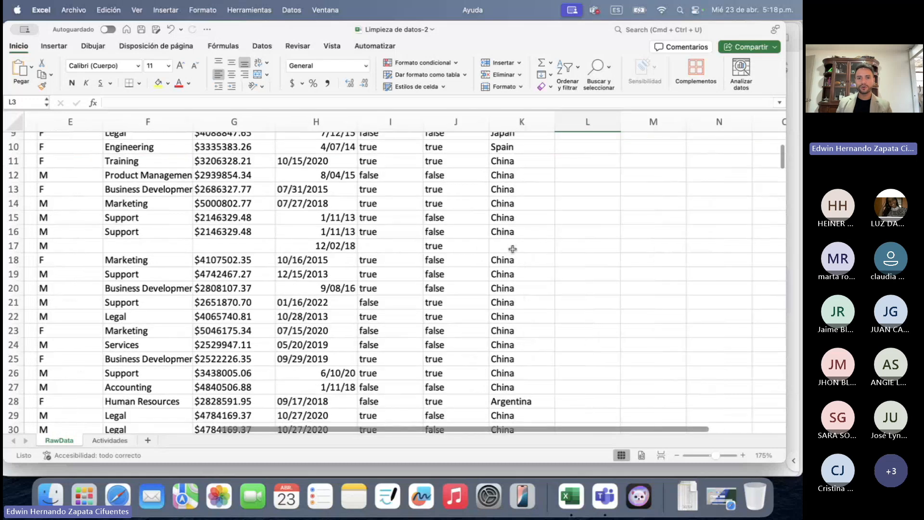
pyautogui.scroll(8, 514, 243)
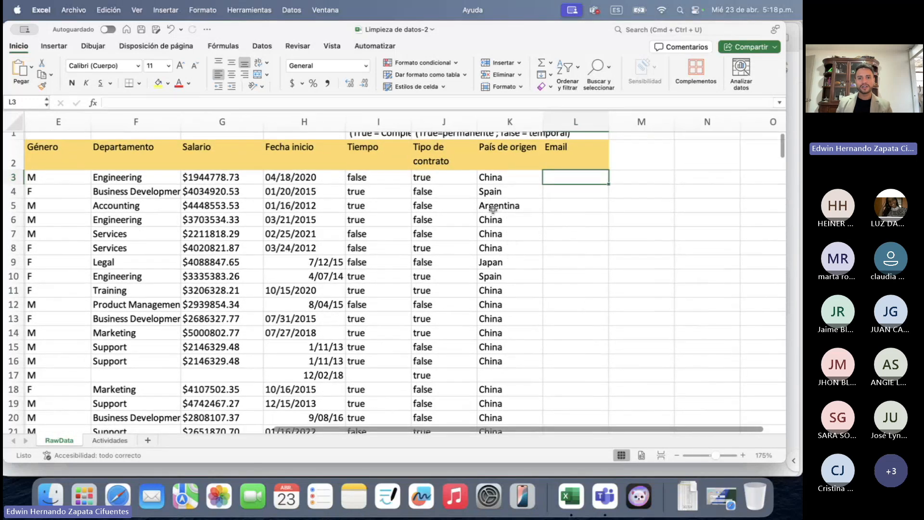
# Examine the country names down the País de origen column for spelling inconsistencies
pyautogui.click(515, 190)
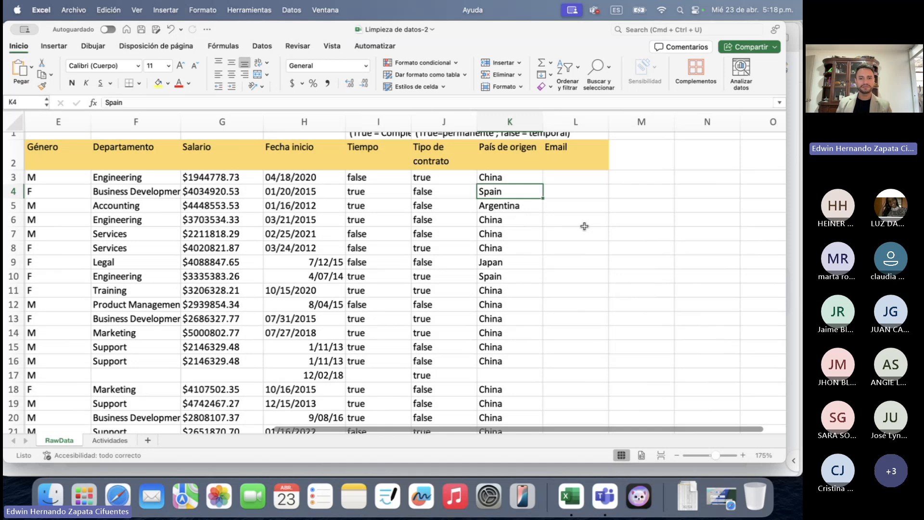
pyautogui.scroll(-2, 584, 227)
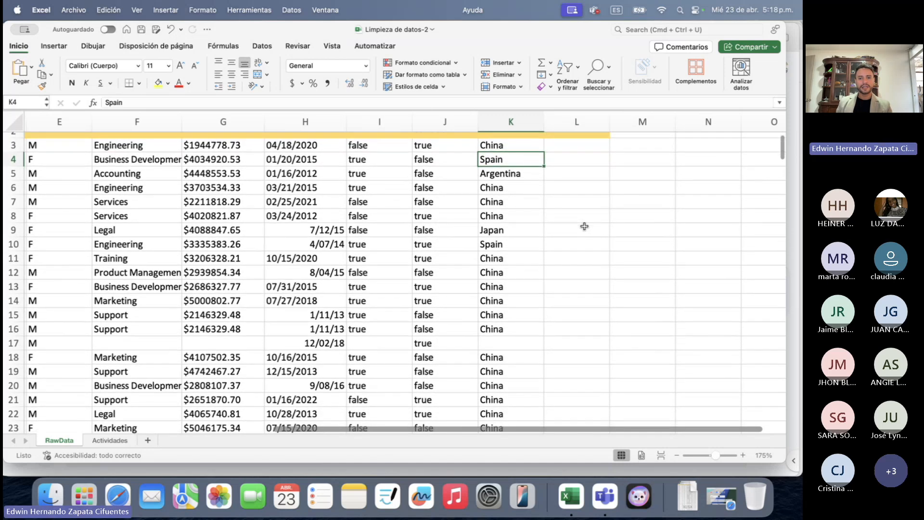
pyautogui.click(513, 226)
pyautogui.click(514, 183)
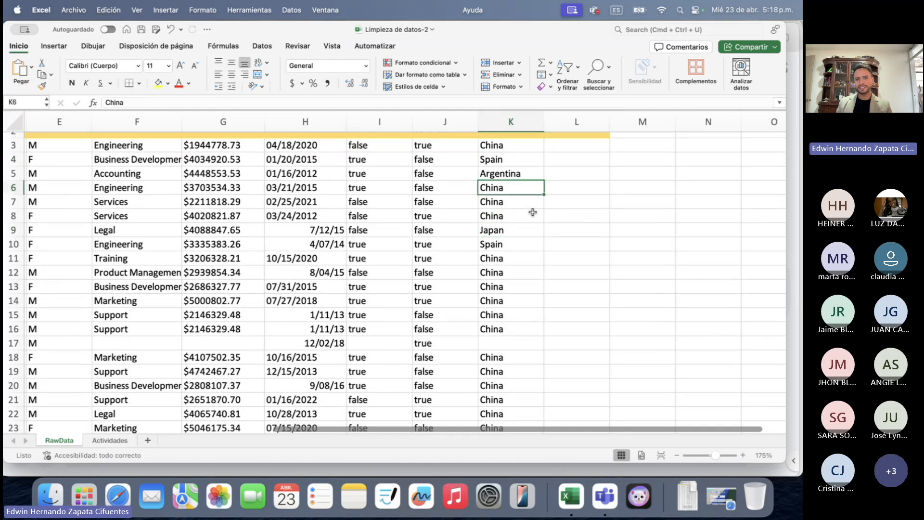
pyautogui.scroll(-6, 533, 212)
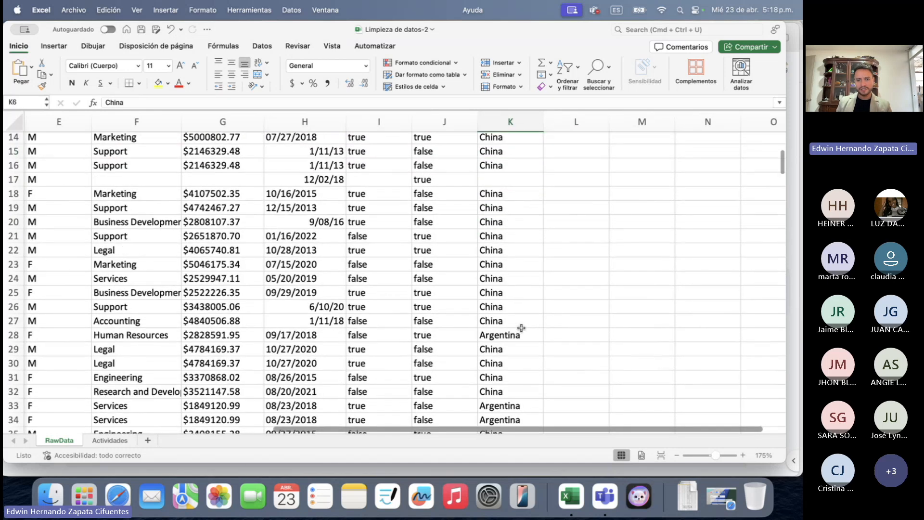
pyautogui.click(520, 331)
pyautogui.scroll(-8, 521, 331)
pyautogui.scroll(-4, 523, 332)
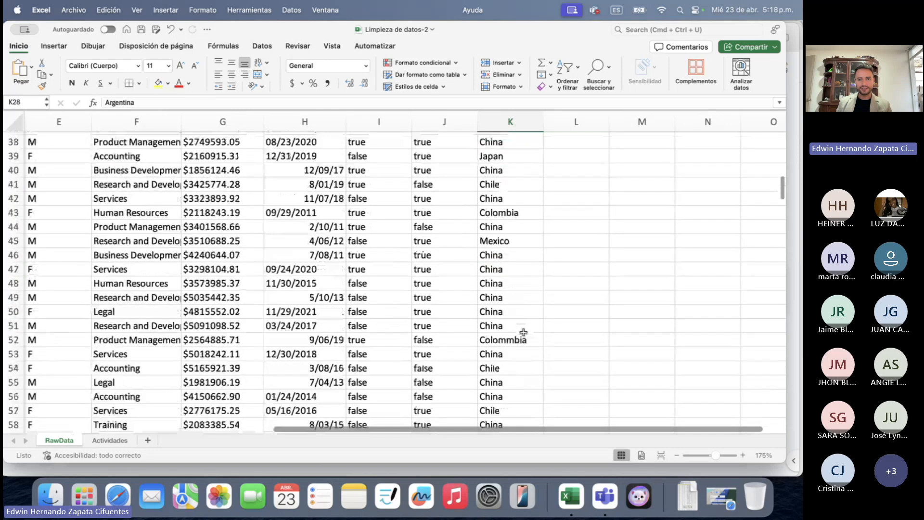
pyautogui.click(523, 234)
pyautogui.click(519, 208)
pyautogui.scroll(-18, 554, 284)
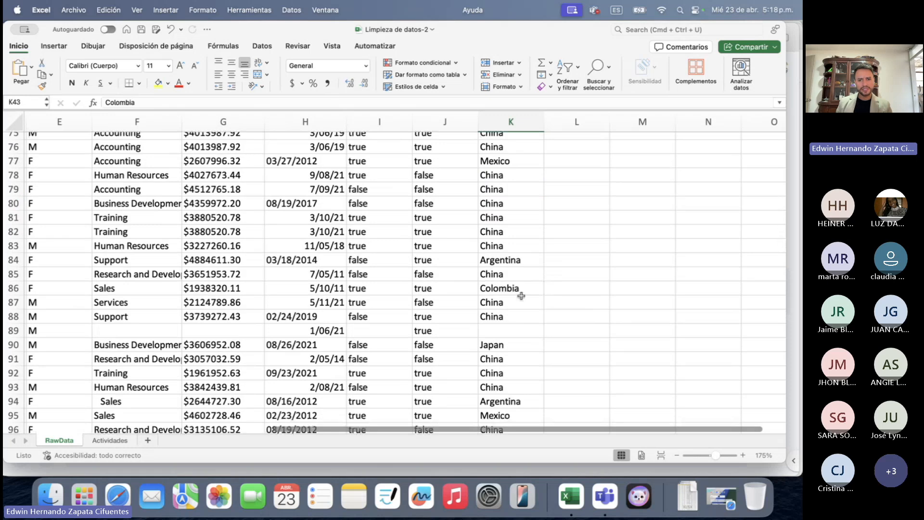
pyautogui.scroll(-5, 521, 295)
pyautogui.scroll(20, 522, 295)
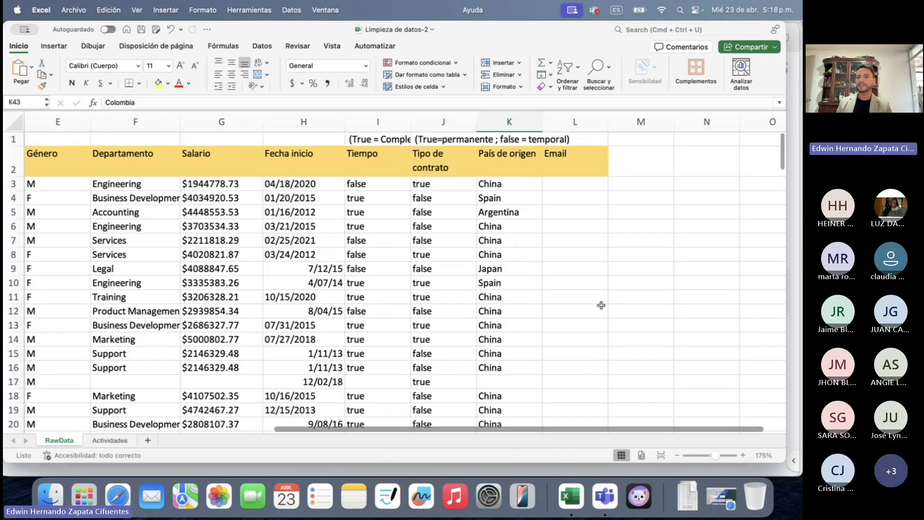
pyautogui.click(599, 226)
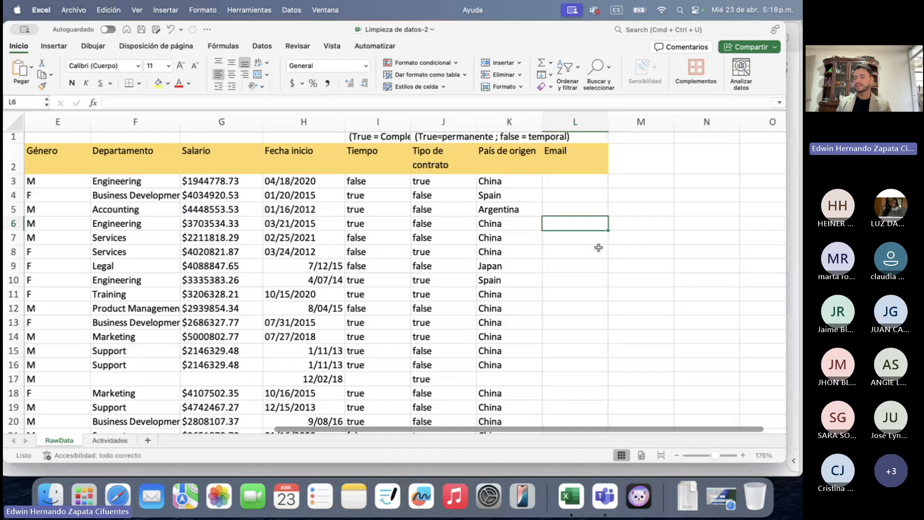
pyautogui.click(523, 157)
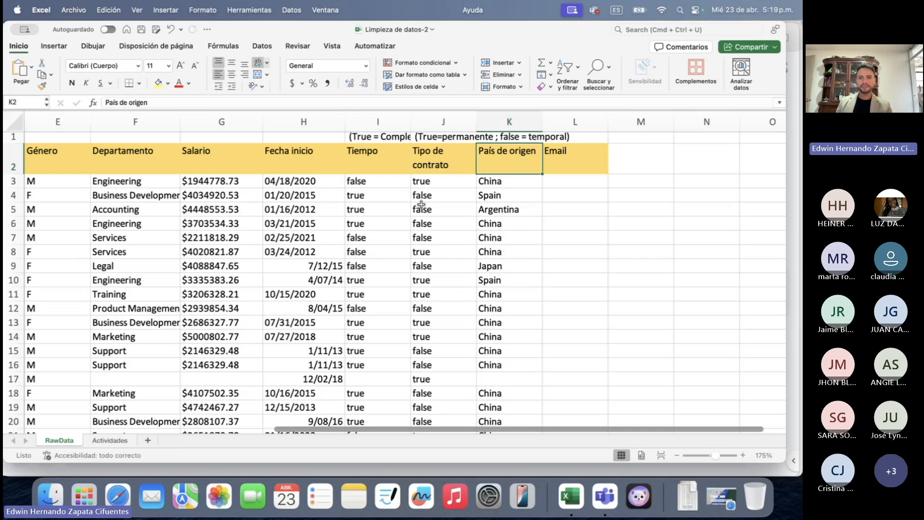
# Select the entire País de origen column (K) in RawData
pyautogui.click(511, 113)
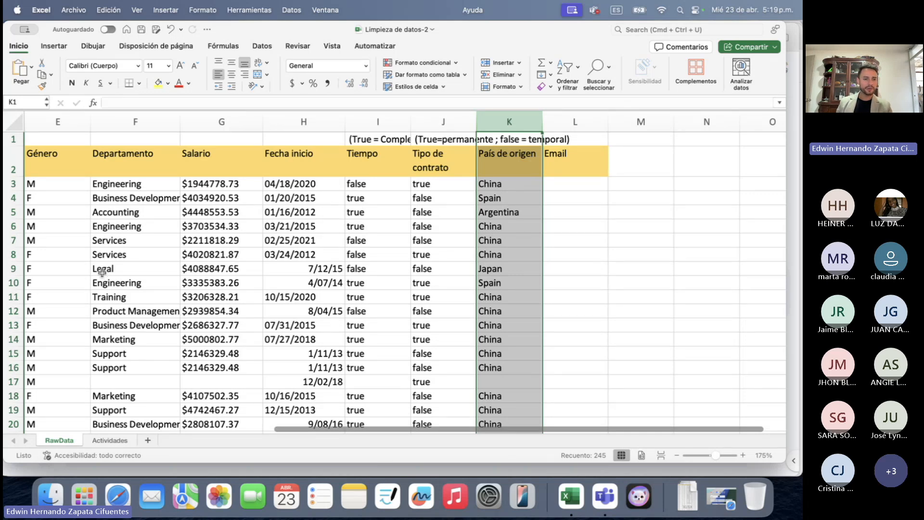
pyautogui.hscroll(-5, 127, 254)
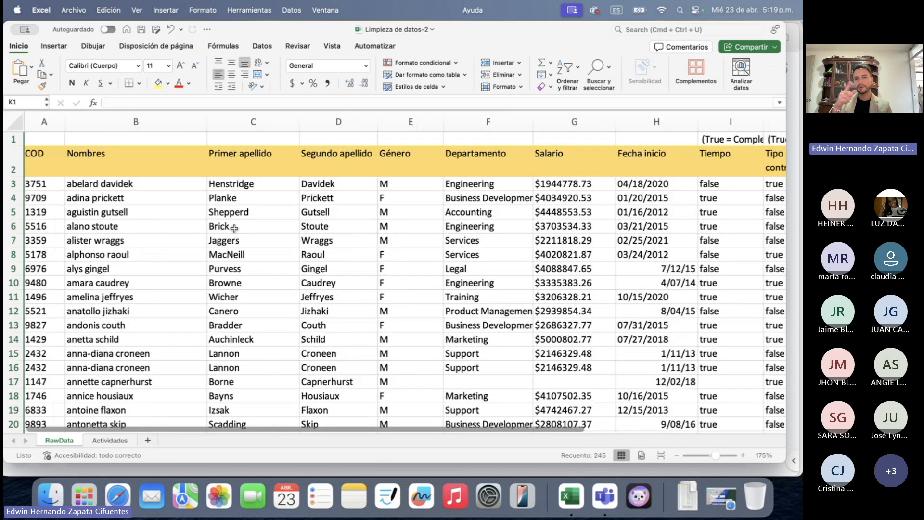
pyautogui.hscroll(10, 234, 228)
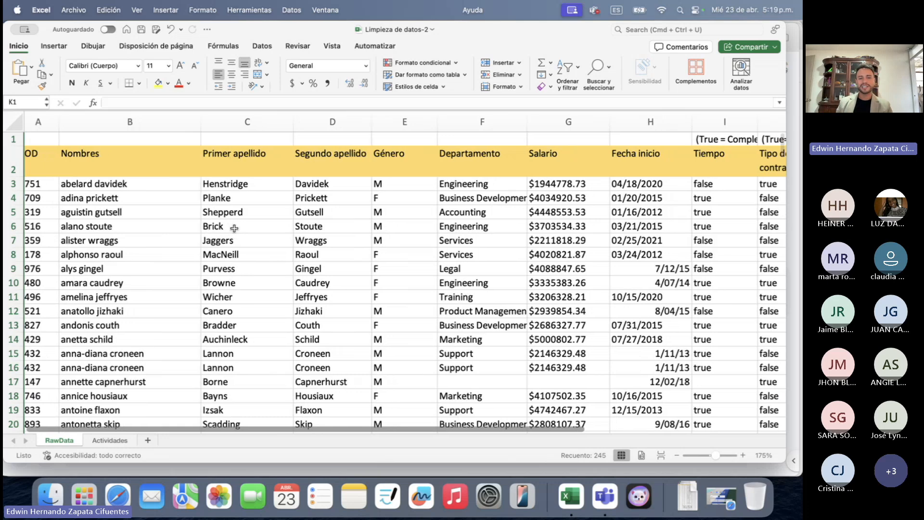
pyautogui.hscroll(-4, 234, 228)
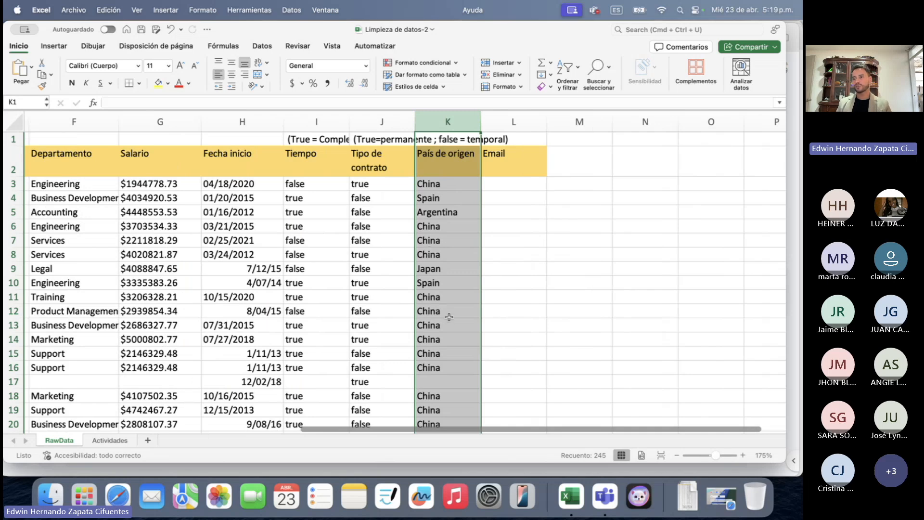
pyautogui.hscroll(-2, 448, 313)
pyautogui.hscroll(4, 447, 313)
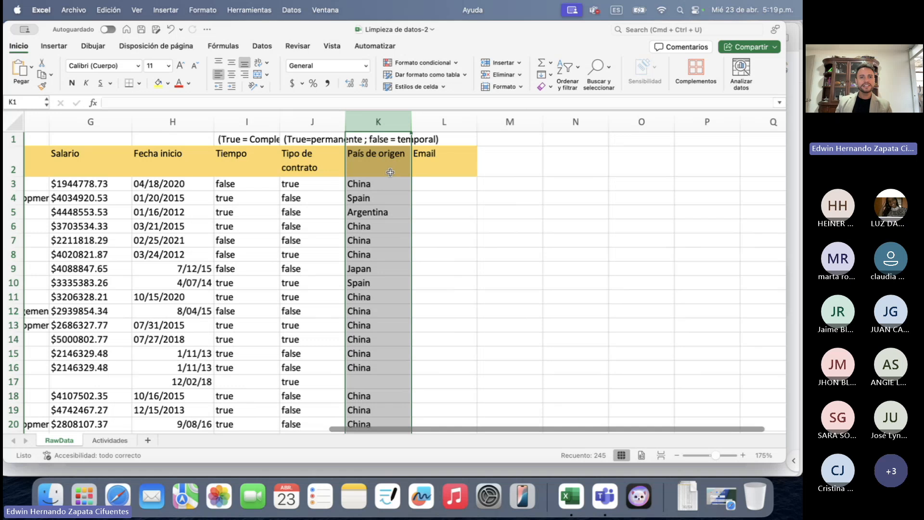
# Run the spelling check on the selected País de origen column and ignore every occurrence of "origen"
pyautogui.click(302, 49)
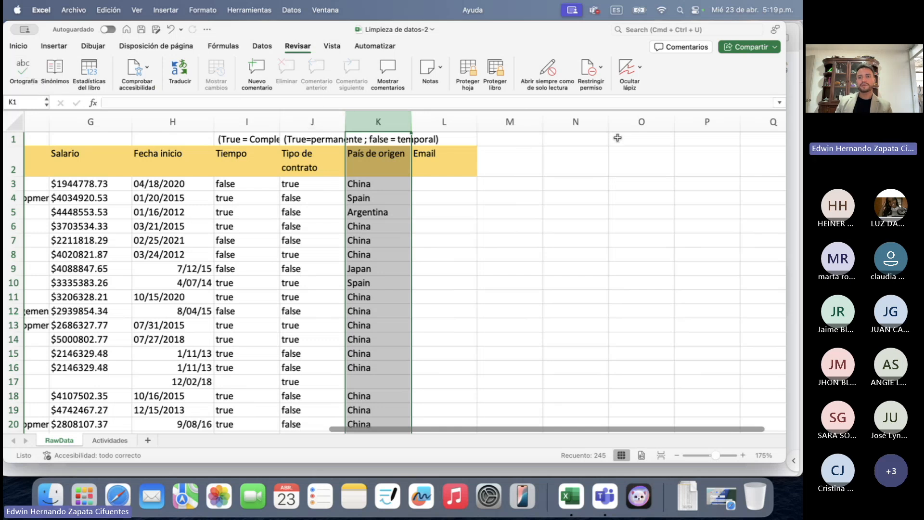
pyautogui.hscroll(-2, 510, 141)
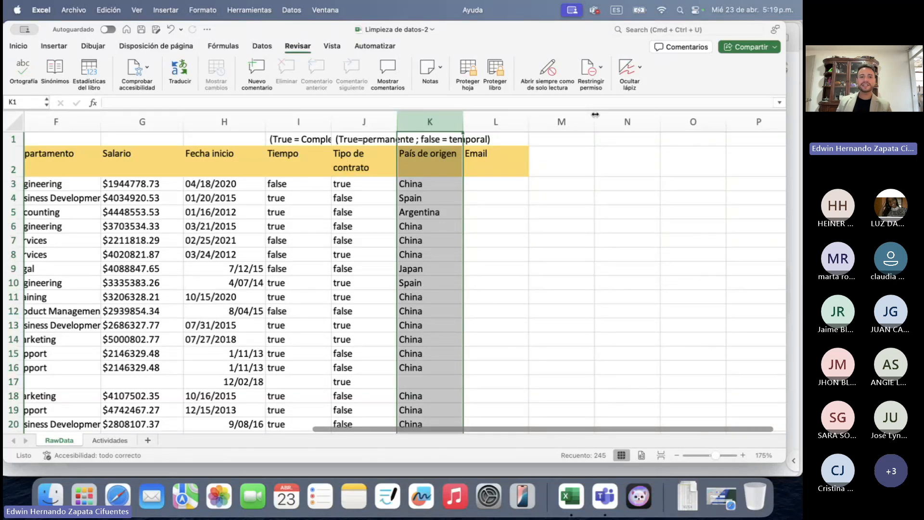
pyautogui.hscroll(-8, 330, 232)
pyautogui.hscroll(3, 318, 240)
pyautogui.hscroll(5, 318, 241)
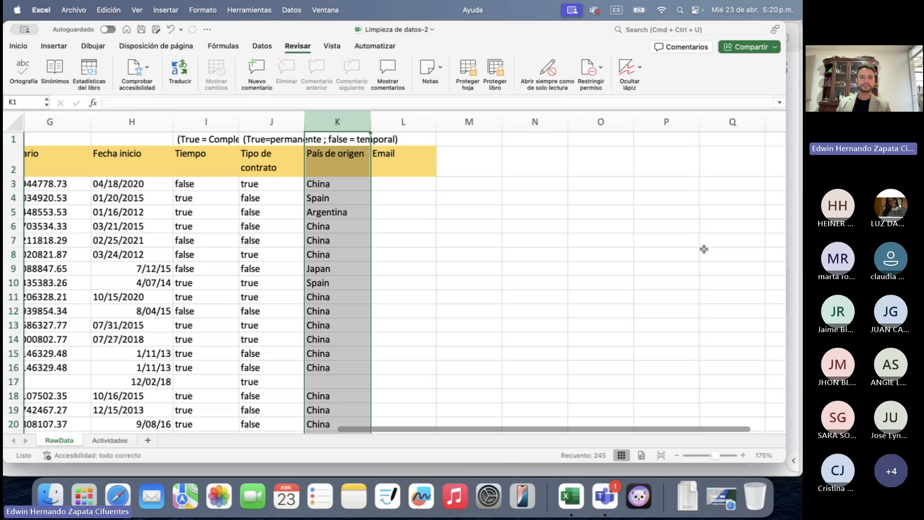
pyautogui.hscroll(-5, 502, 189)
pyautogui.hscroll(5, 502, 189)
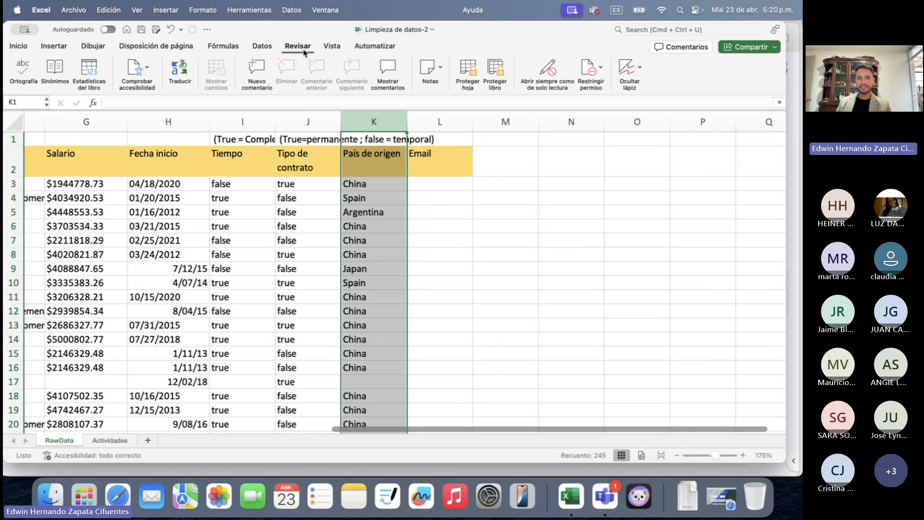
pyautogui.click(24, 71)
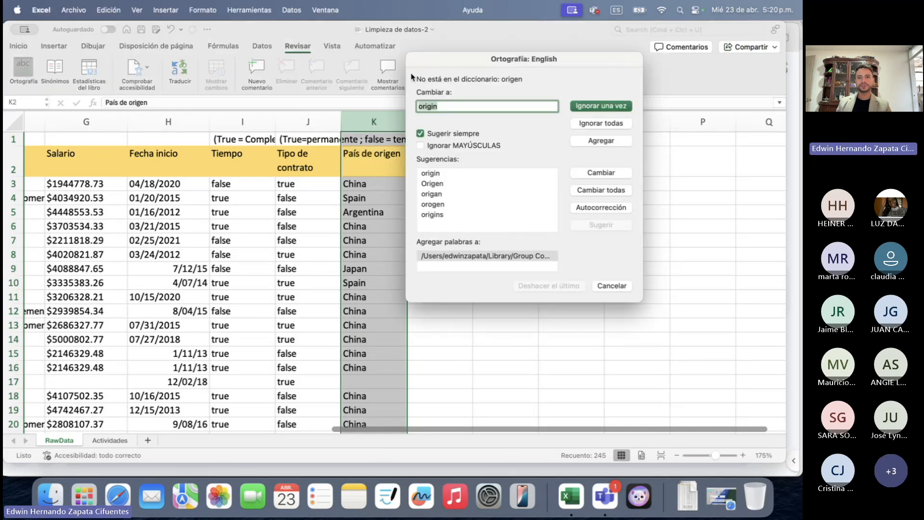
pyautogui.moveTo(597, 67); pyautogui.dragTo(372, 120)
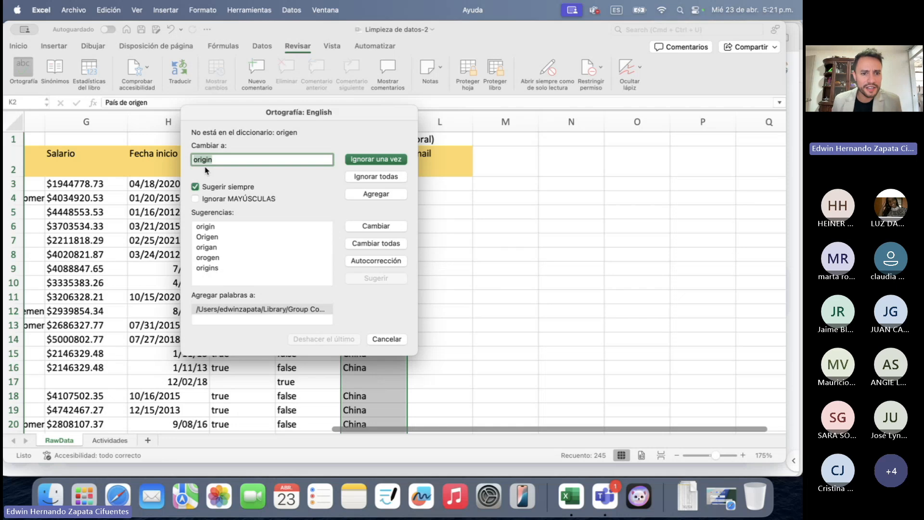
pyautogui.moveTo(342, 115); pyautogui.dragTo(297, 126)
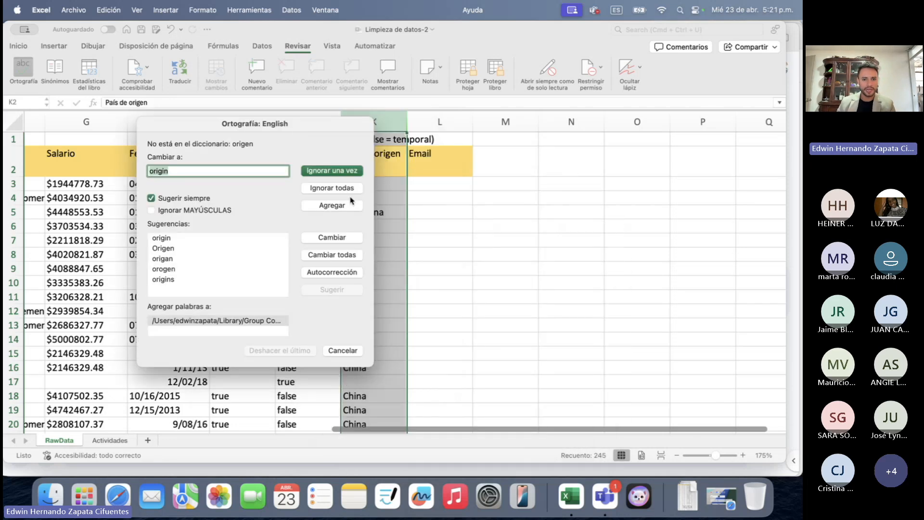
pyautogui.click(327, 189)
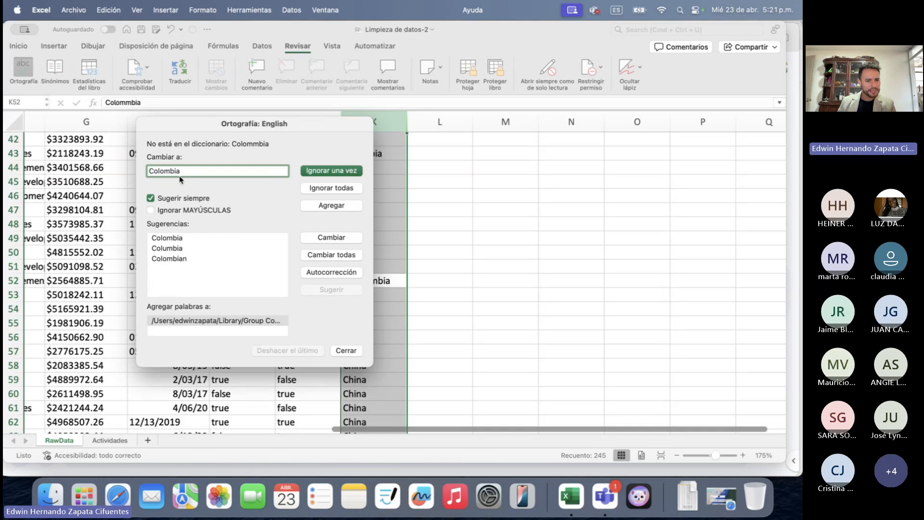
# Replace all misspelled country names with the suggested spellings: Colommbia with Colombia, Chhhina with China, and Mexxico with Mexico
pyautogui.click(171, 242)
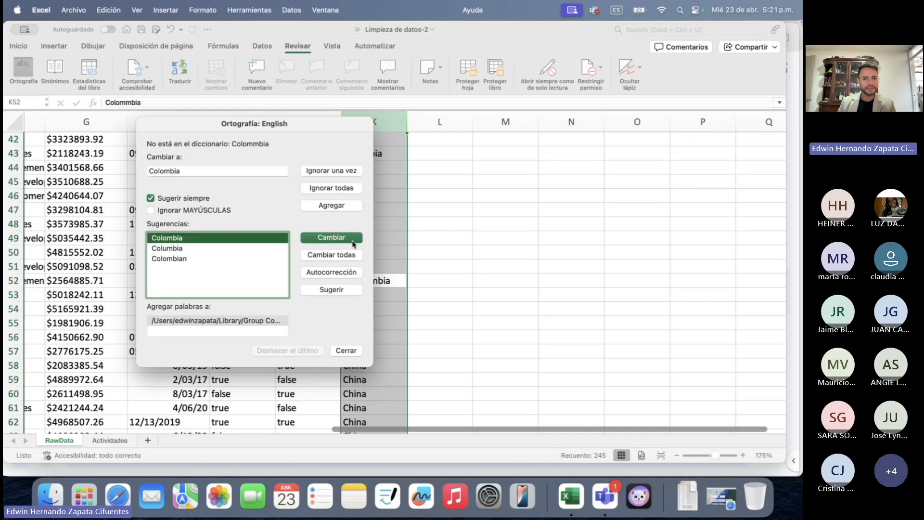
pyautogui.click(330, 258)
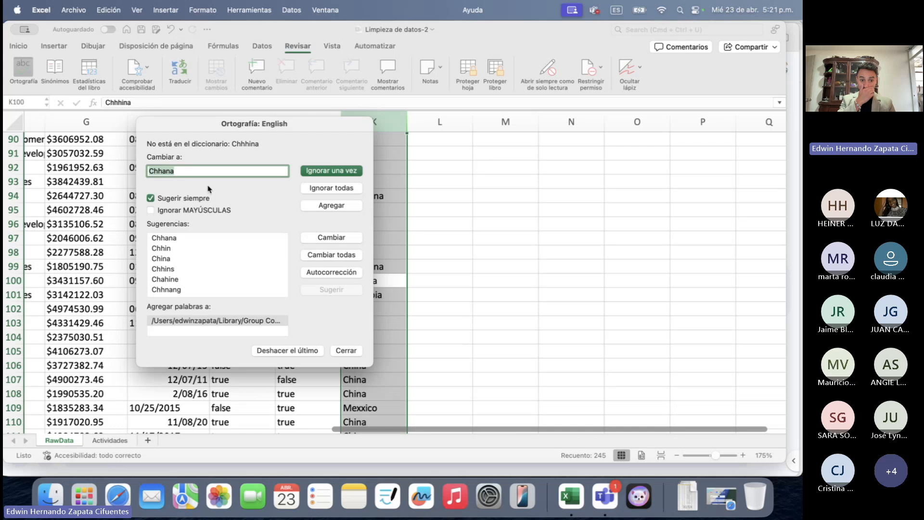
pyautogui.click(168, 259)
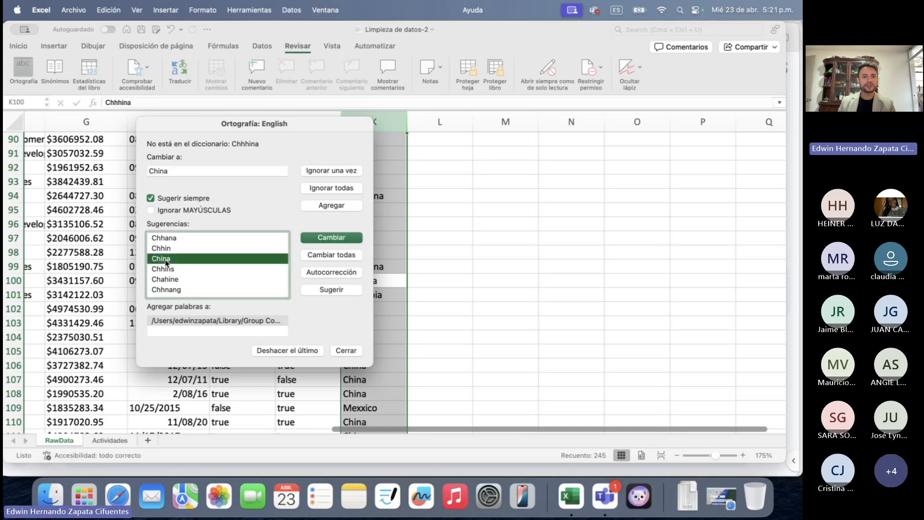
pyautogui.click(339, 255)
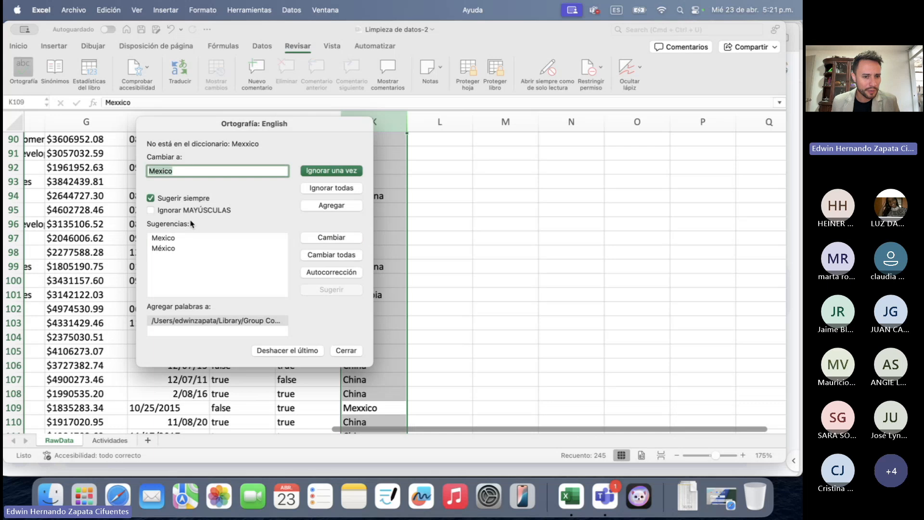
pyautogui.click(168, 238)
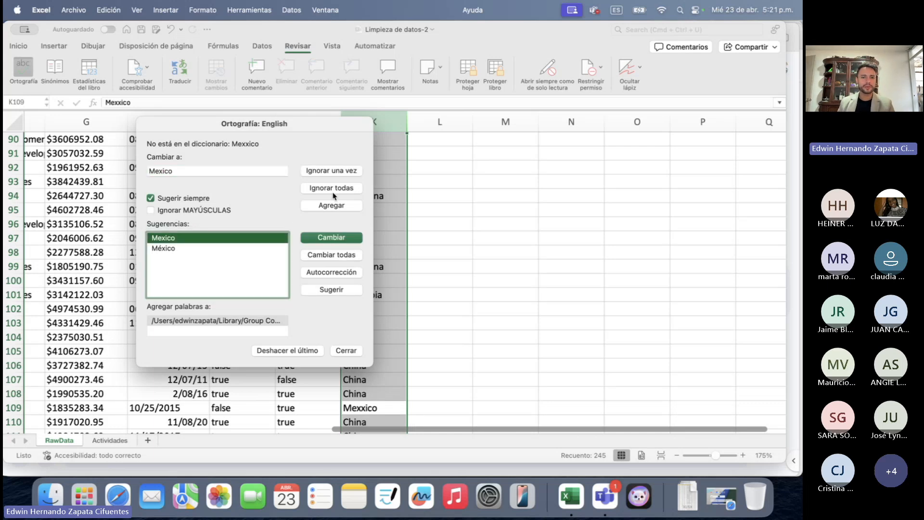
pyautogui.click(333, 255)
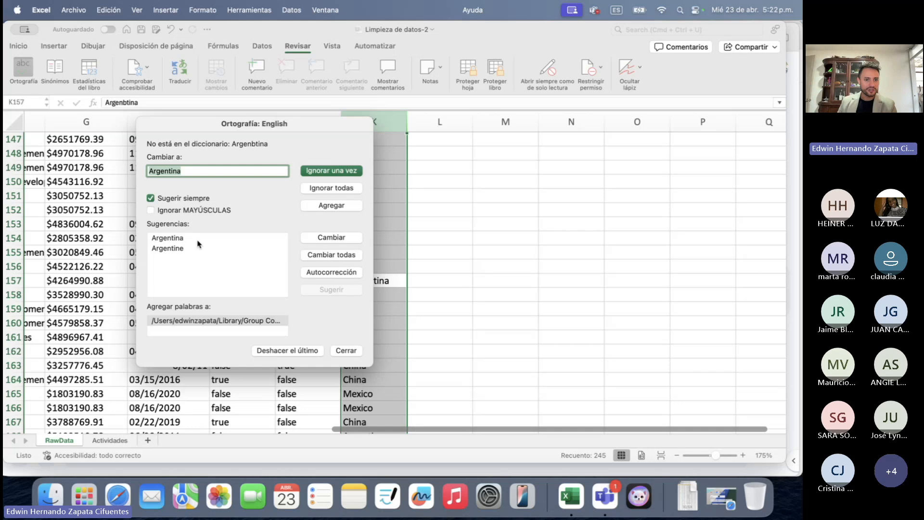
# Replace every occurrence of Argenbtina with the suggested spelling Argentina and finish the spelling check
pyautogui.click(182, 239)
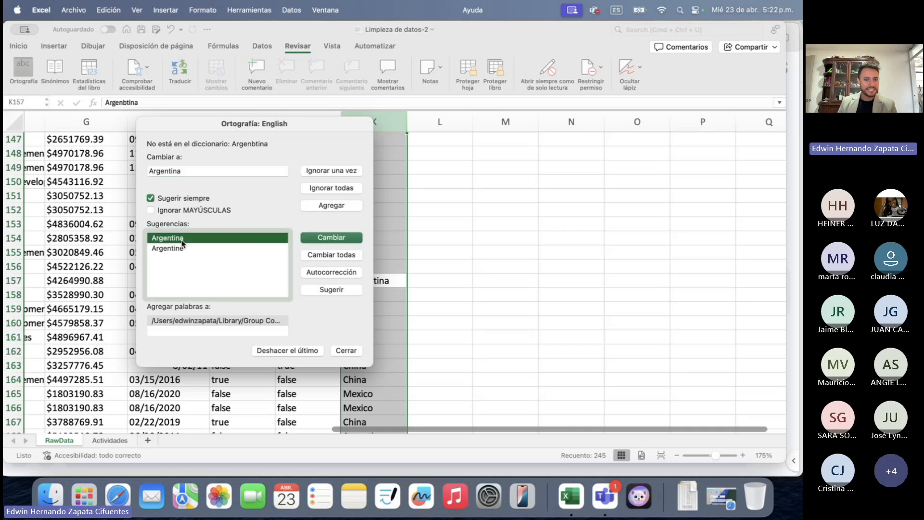
pyautogui.click(336, 255)
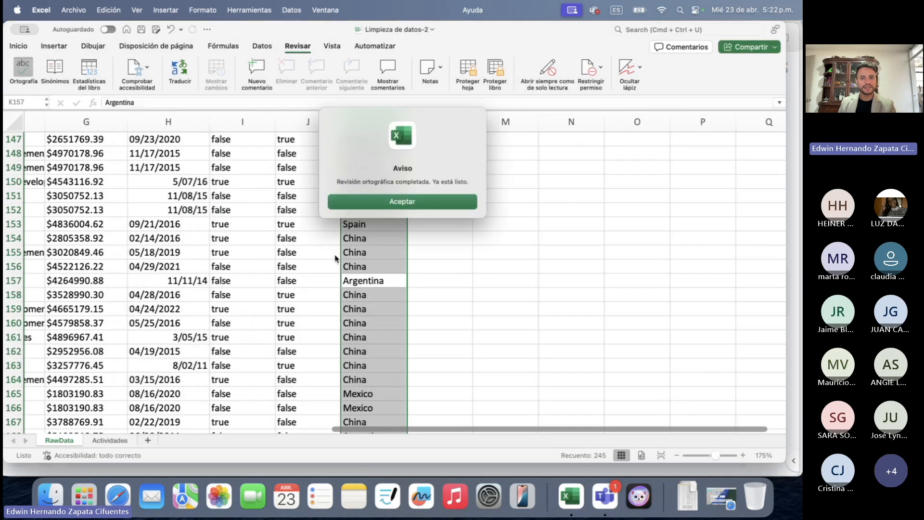
pyautogui.click(387, 203)
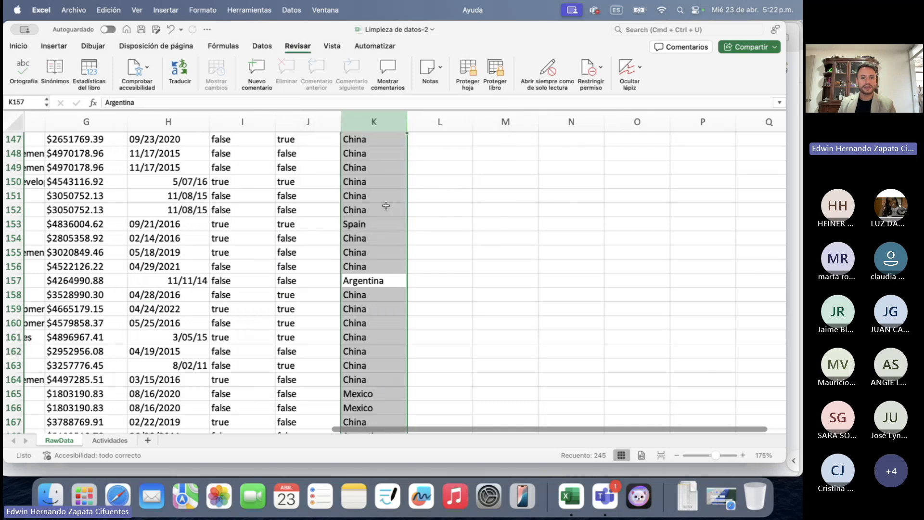
# Review the corrected country names in País de origen and look across the other RawData columns
pyautogui.scroll(10, 382, 260)
pyautogui.scroll(20, 382, 260)
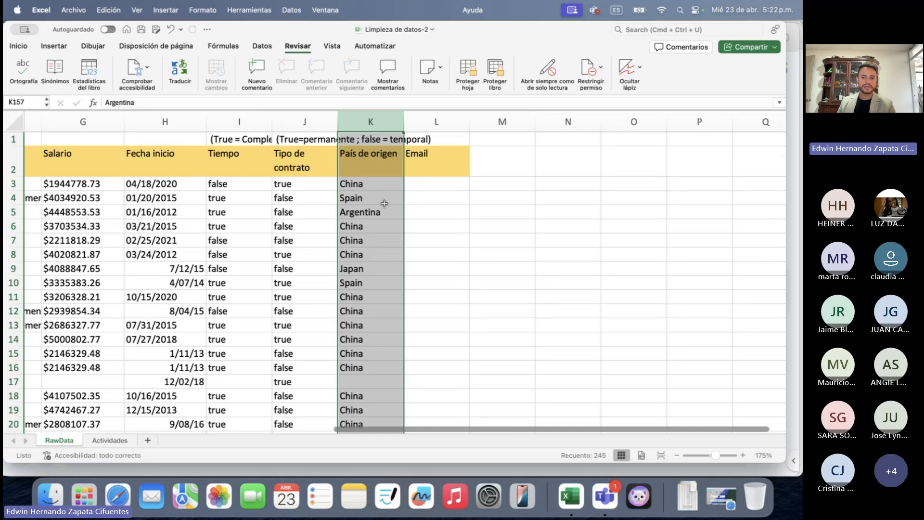
pyautogui.hscroll(-10, 384, 203)
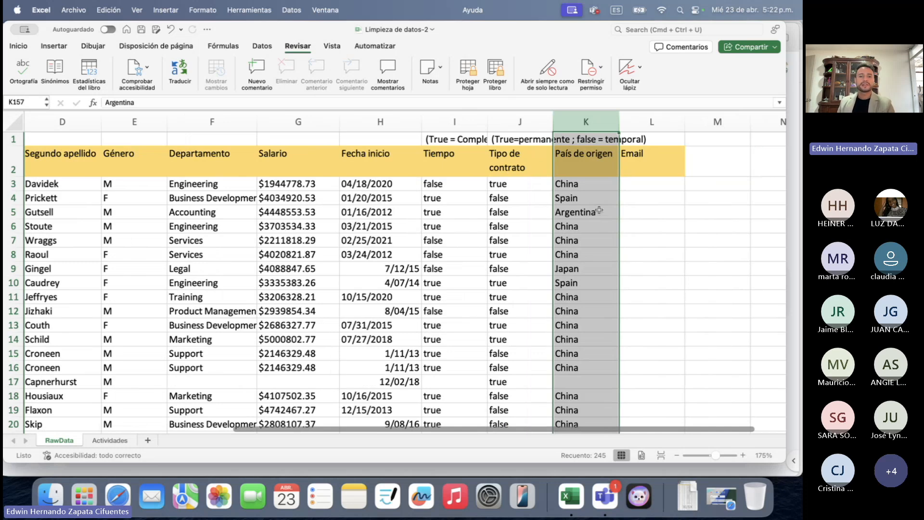
pyautogui.hscroll(5, 599, 210)
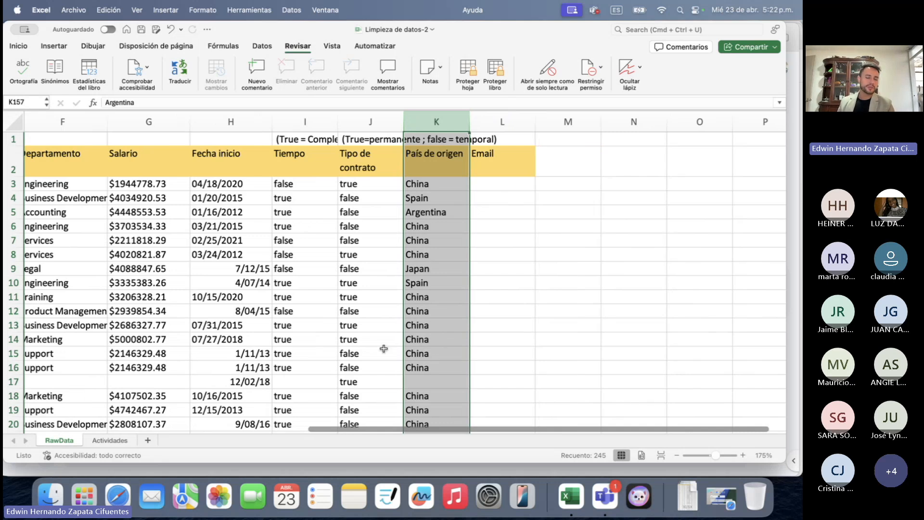
pyautogui.click(443, 300)
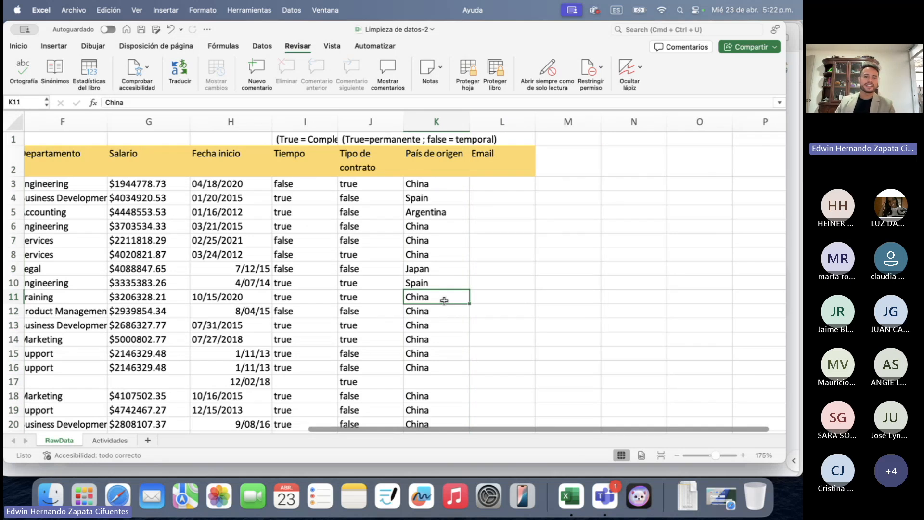
pyautogui.moveTo(433, 226); pyautogui.dragTo(441, 255)
pyautogui.moveTo(442, 297); pyautogui.dragTo(446, 348)
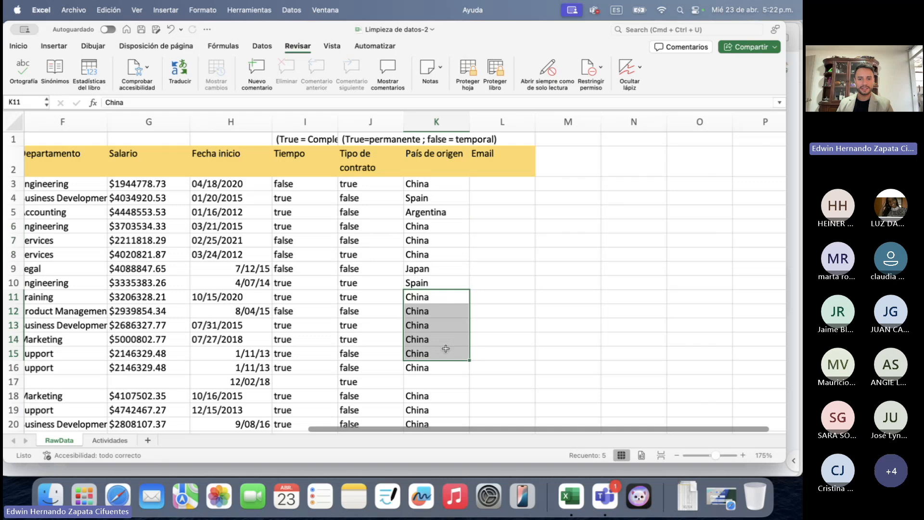
pyautogui.hscroll(-5, 465, 286)
pyautogui.hscroll(-5, 465, 286)
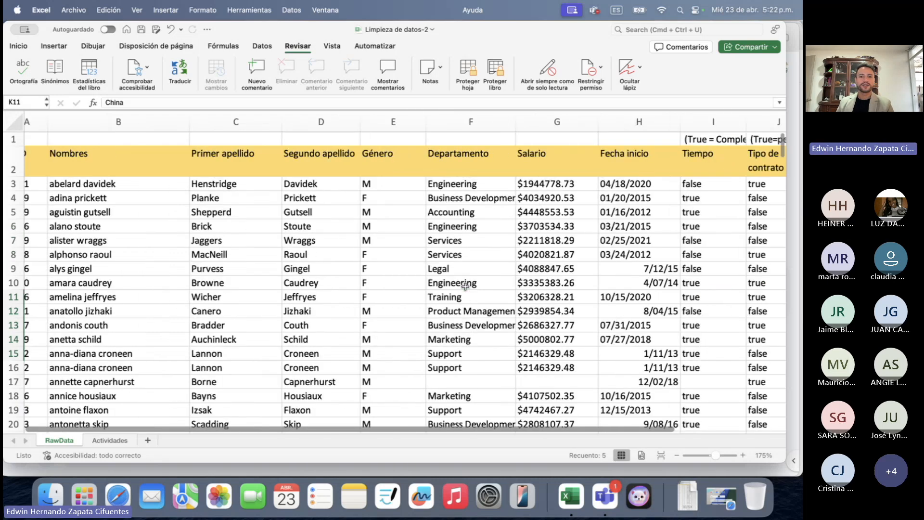
pyautogui.hscroll(8, 465, 286)
pyautogui.hscroll(3, 465, 286)
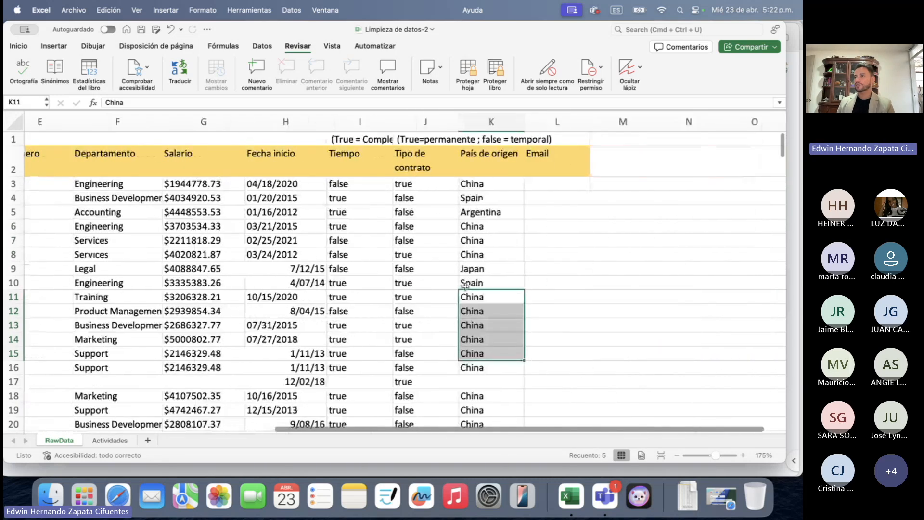
pyautogui.hscroll(-1, 464, 287)
pyautogui.hscroll(-5, 465, 287)
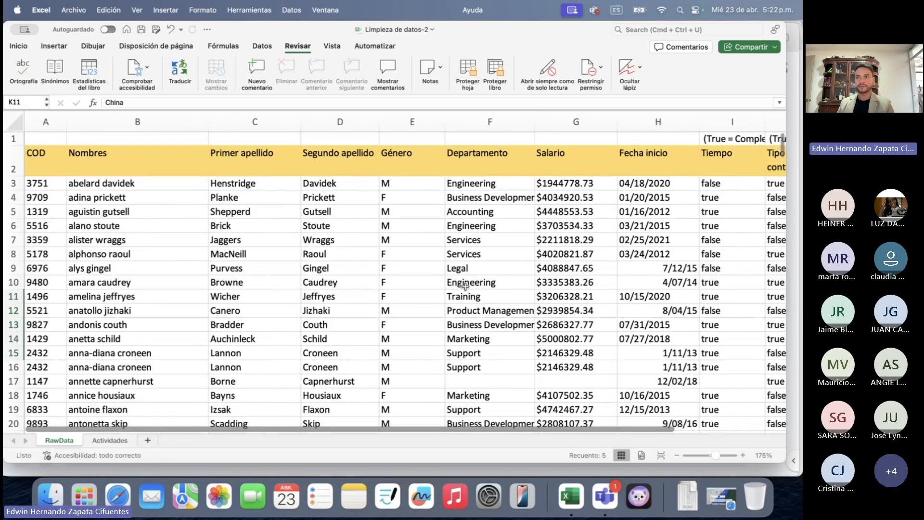
pyautogui.hscroll(1, 465, 286)
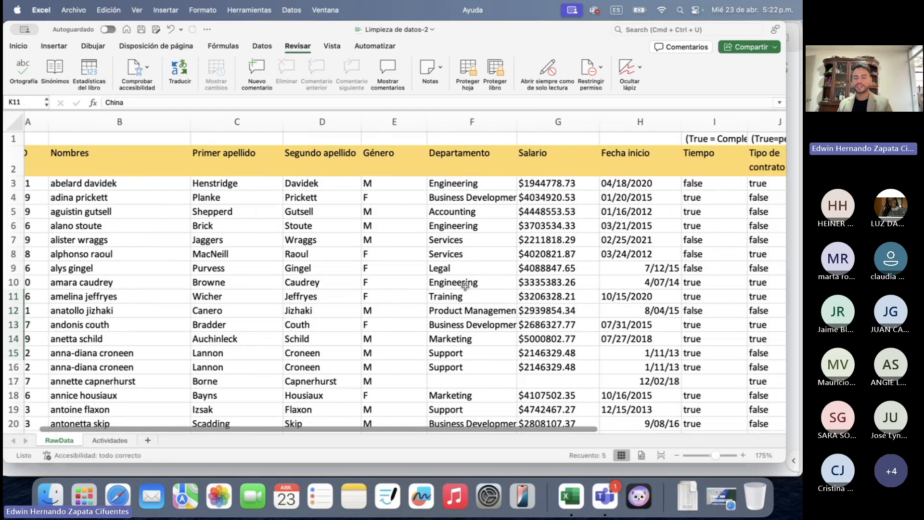
pyautogui.hscroll(4, 465, 287)
pyautogui.hscroll(-5, 465, 286)
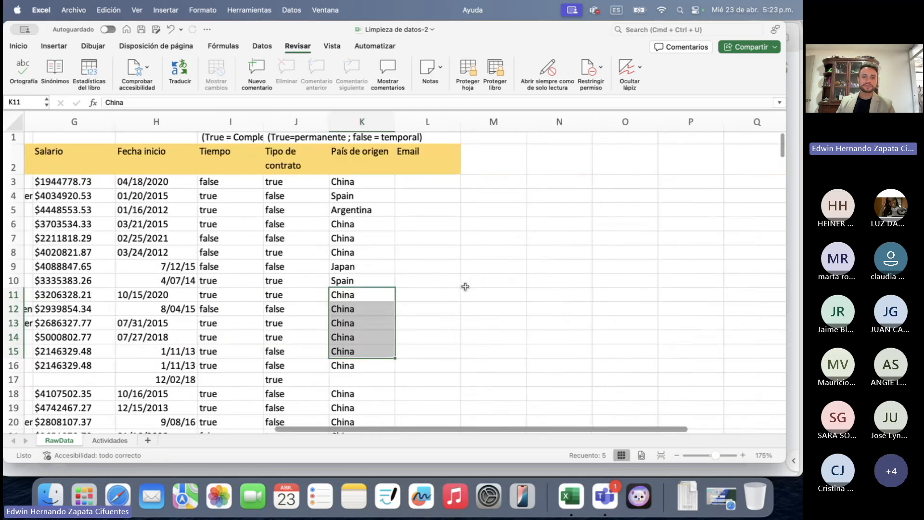
# Switch to the Sesión 1 Limpieza de datos slides, view the Quitar duplicados slide, and return to the Excel workbook
pyautogui.hotkey('ctrl', 'Up')
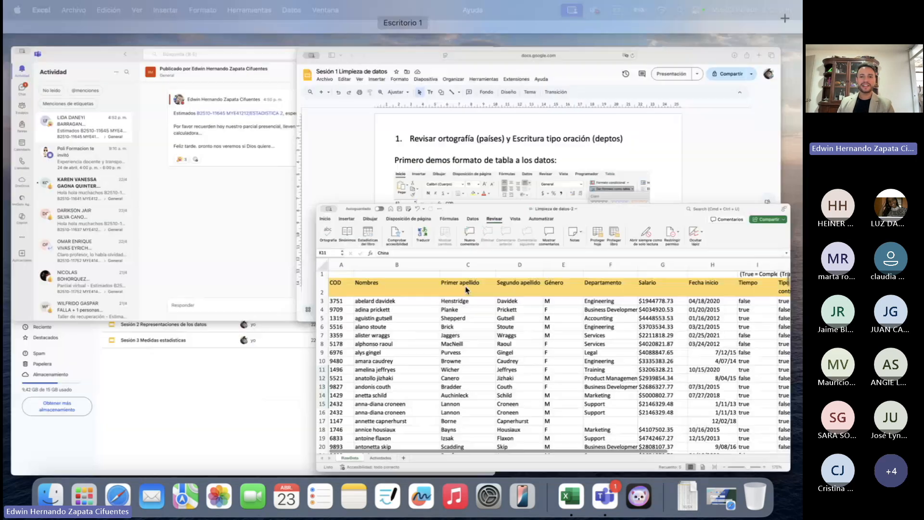
pyautogui.click(487, 204)
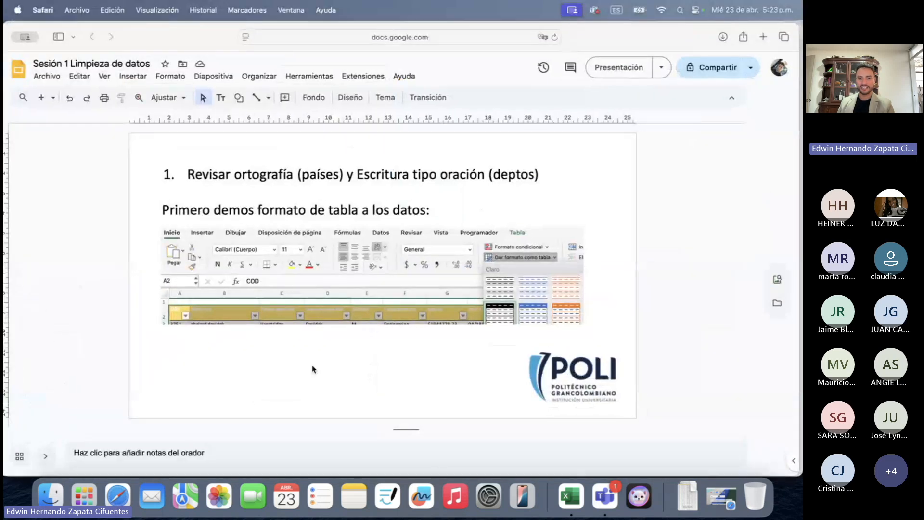
pyautogui.press('Down')
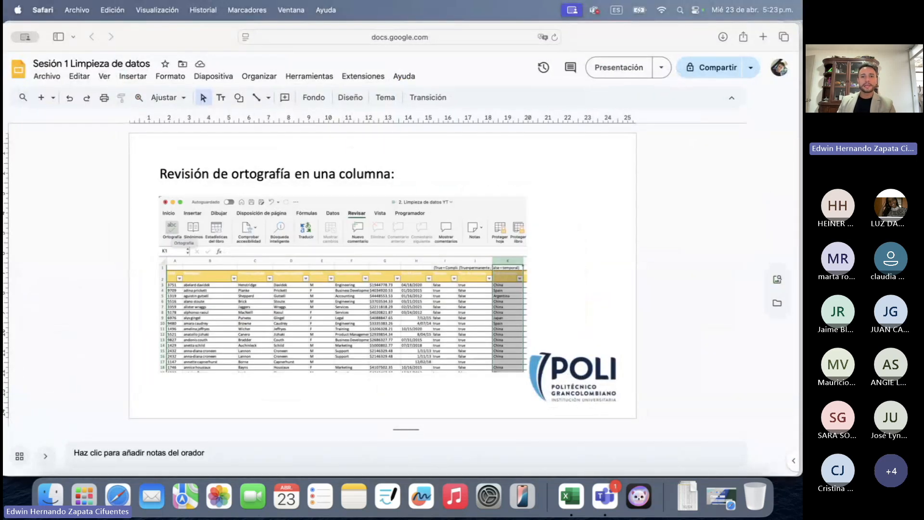
pyautogui.press('Down')
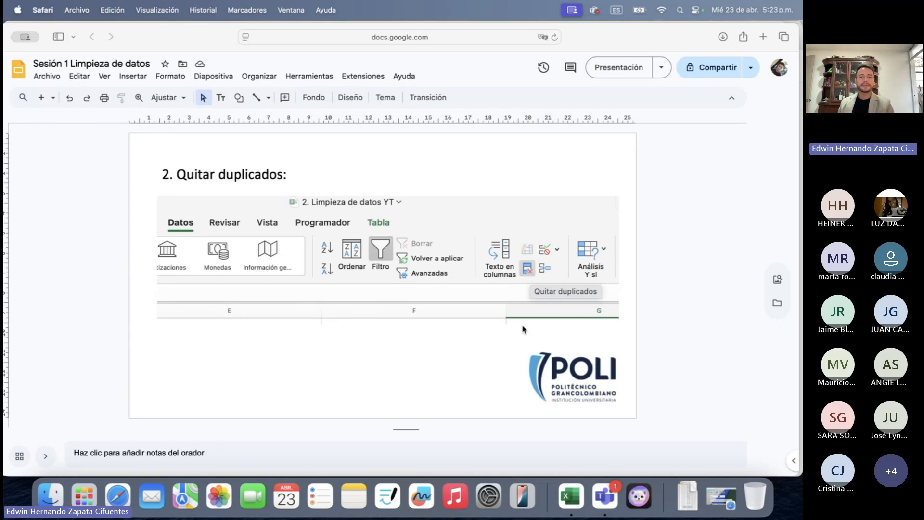
pyautogui.click(571, 501)
# Select the row 2 header cells from COD through Fecha inicio, extending the selection cell by cell
pyautogui.click(40, 154)
pyautogui.hotkey('shift', 'Right')
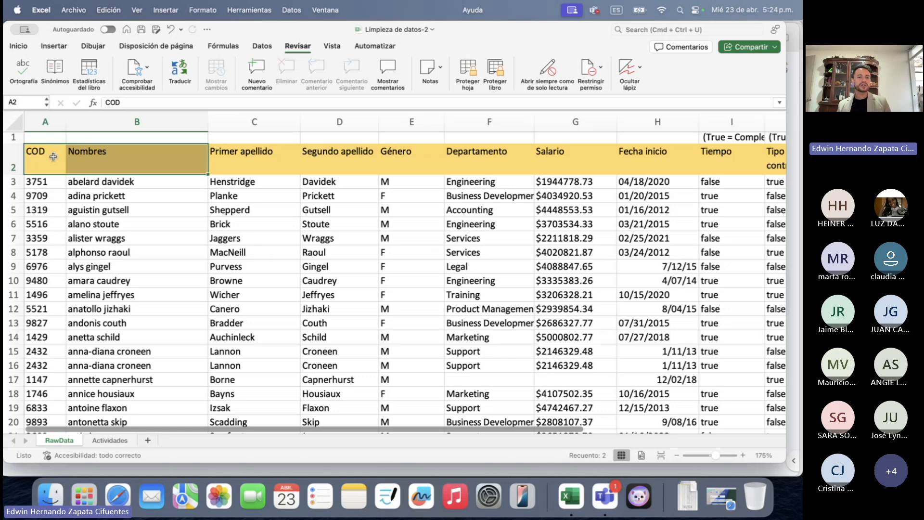
pyautogui.hotkey('shift', 'Right')
pyautogui.hotkey('shift', 'Right')
pyautogui.hotkey('shift', 'Right')
pyautogui.hotkey('shift', 'Down')
pyautogui.hotkey('shift', 'Up')
pyautogui.hotkey('shift', 'Right')
pyautogui.hotkey('shift', 'Right')
pyautogui.hotkey('shift', 'Right')
pyautogui.hotkey('shift', 'Left')
pyautogui.hotkey('shift', 'Left')
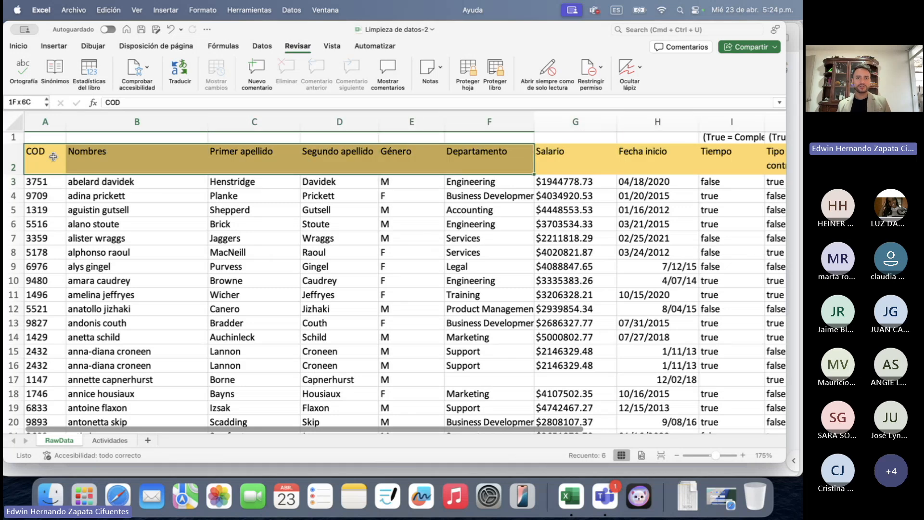
pyautogui.hotkey('shift', 'Left')
pyautogui.hotkey('shift', 'Left')
pyautogui.hotkey('shift', 'Left')
pyautogui.hotkey('shift', 'Left')
pyautogui.hotkey('shift', 'Left')
pyautogui.hotkey('shift', 'Right')
pyautogui.hotkey('shift', 'Right')
pyautogui.hotkey('shift', 'Right')
pyautogui.hotkey('shift', 'Right')
pyautogui.hotkey('shift', 'Right')
pyautogui.hotkey('shift', 'Right')
pyautogui.hotkey('shift', 'Right')
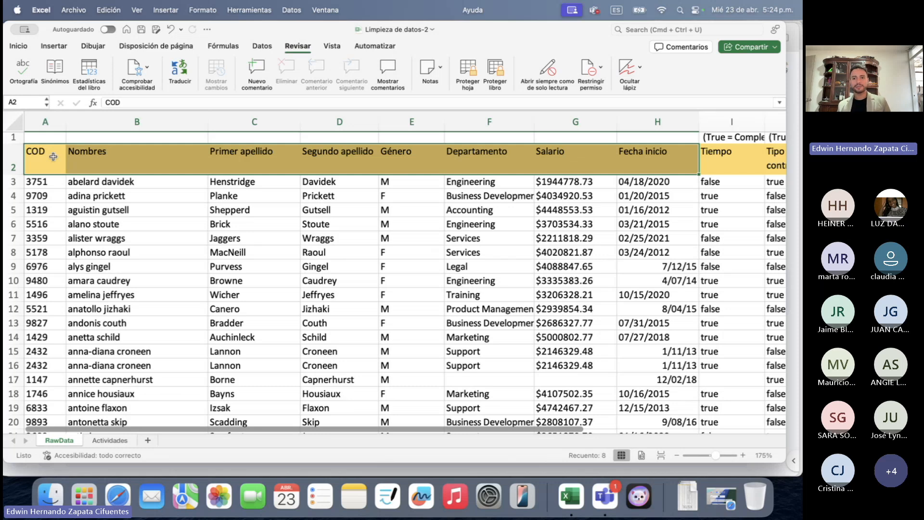
# Extend the header selection to País de origen, leaving out Email, and down to the last data row, 252
pyautogui.press('super+shift+Right')
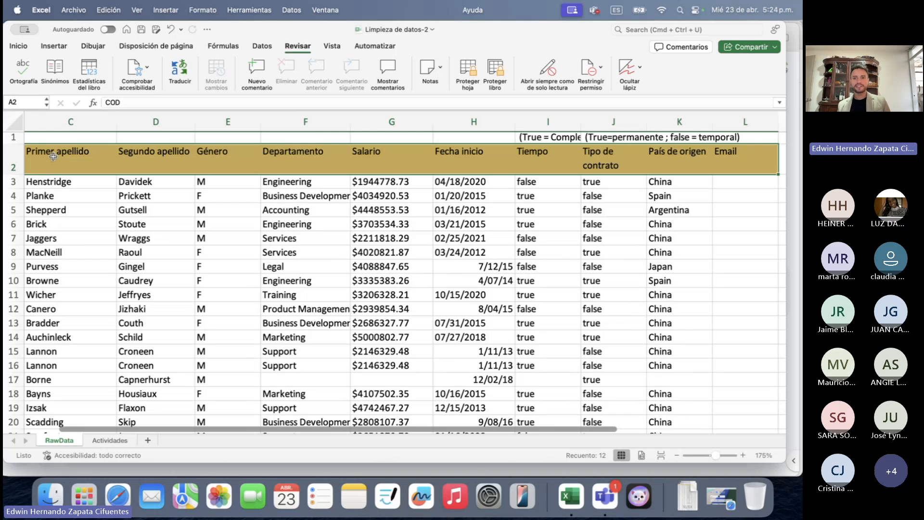
pyautogui.hotkey('shift', 'Left')
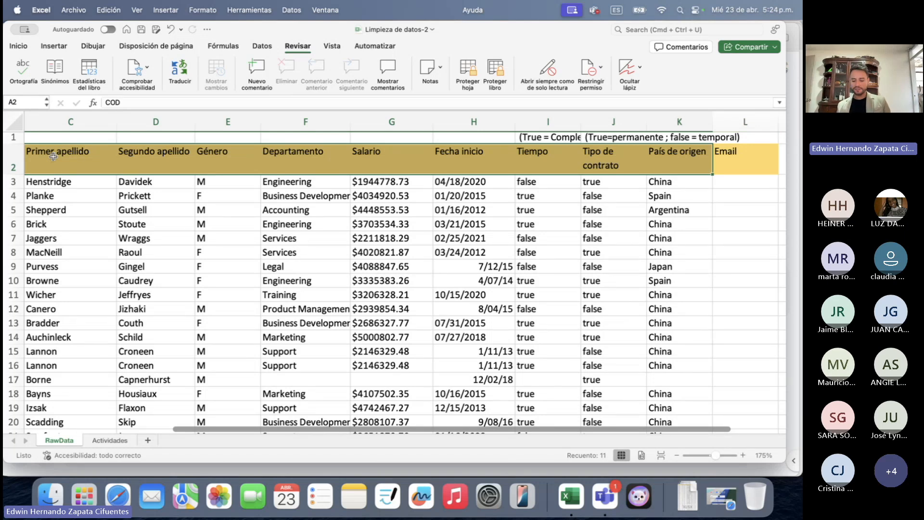
pyautogui.press('super+shift+Down')
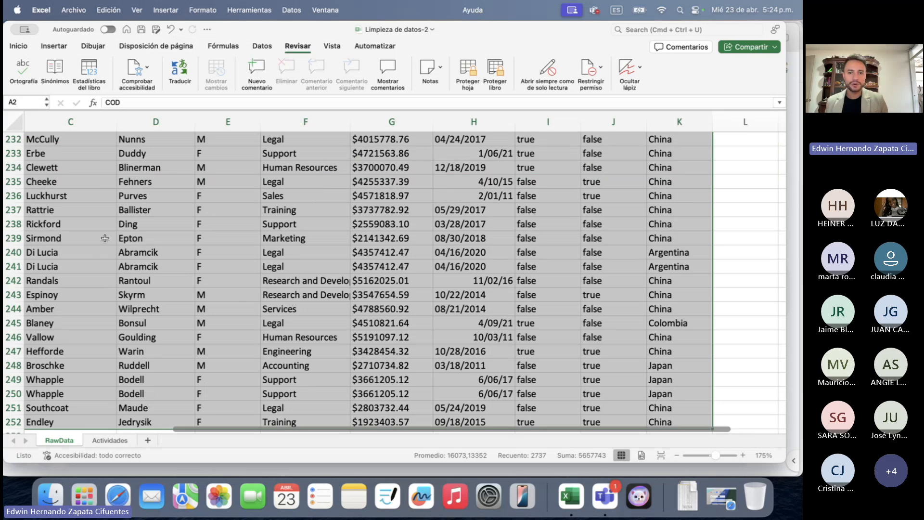
pyautogui.scroll(-1, 284, 248)
pyautogui.scroll(-5, 284, 248)
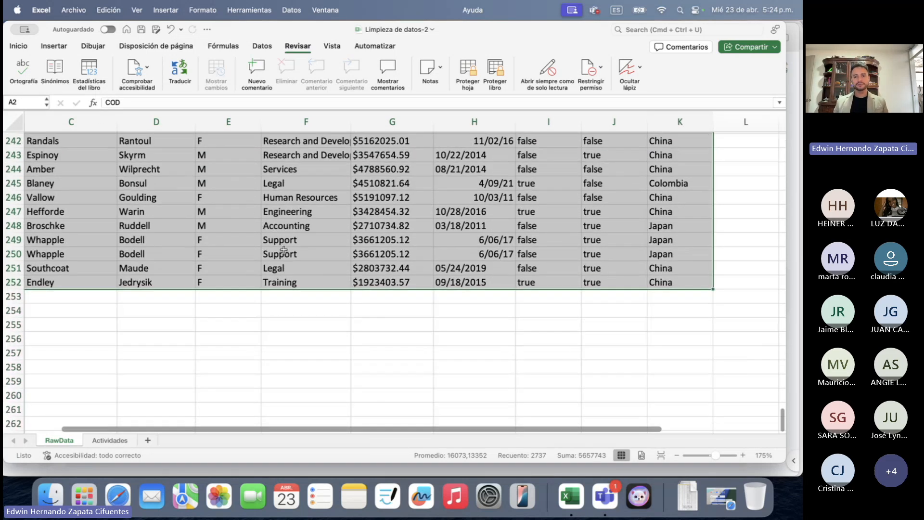
pyautogui.hscroll(2, 284, 249)
# Select the last data row, 252, from País de origen (K252) back to the COD column
pyautogui.click(607, 313)
pyautogui.click(622, 278)
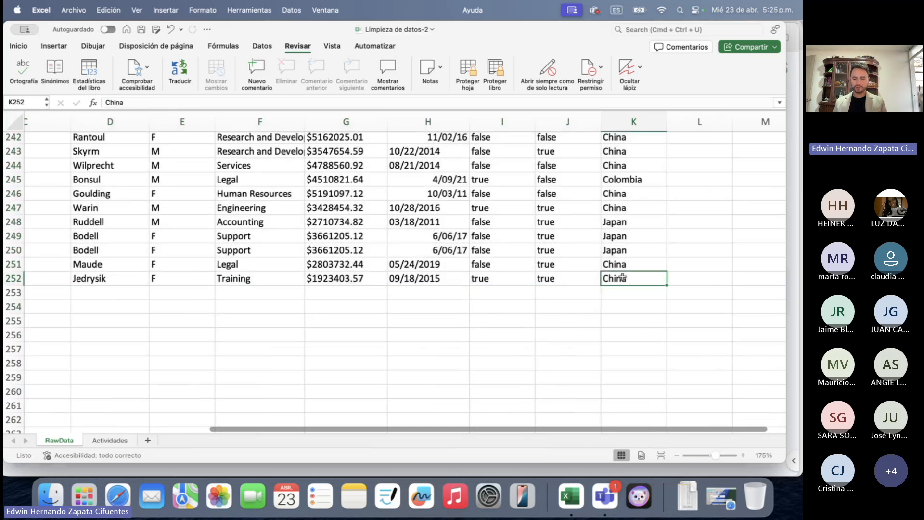
pyautogui.hscroll(-3, 622, 278)
pyautogui.hotkey('shift', 'space')
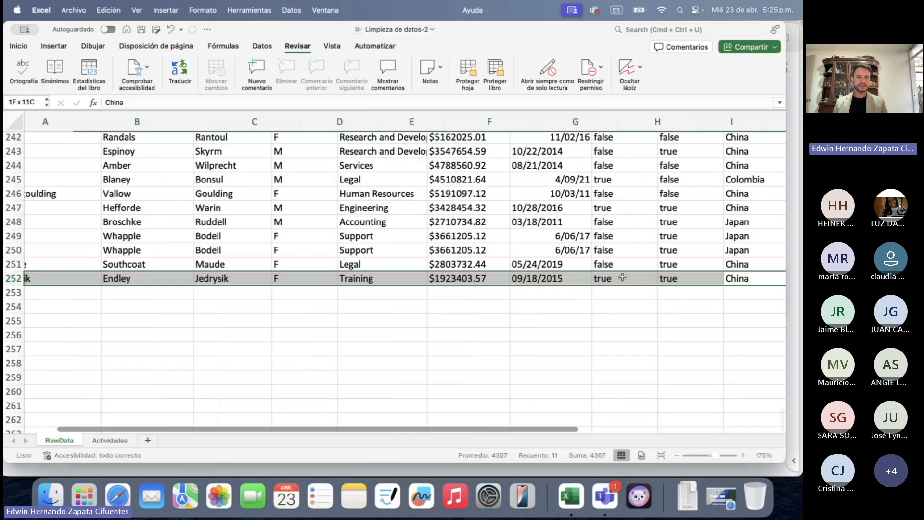
# Extend the row 252 selection upward across all records to the row 2 headers, covering A2:K252
pyautogui.press('shift+super+Up')
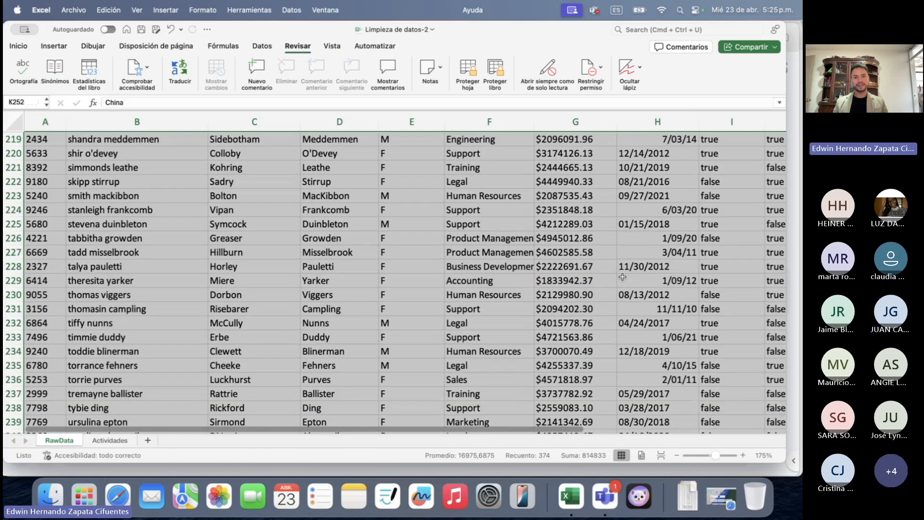
pyautogui.scroll(5, 379, 225)
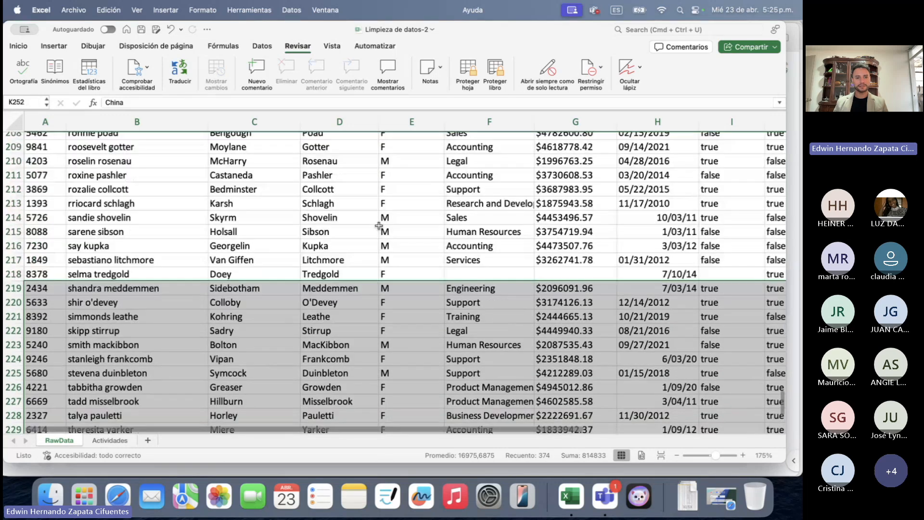
pyautogui.scroll(-1, 379, 224)
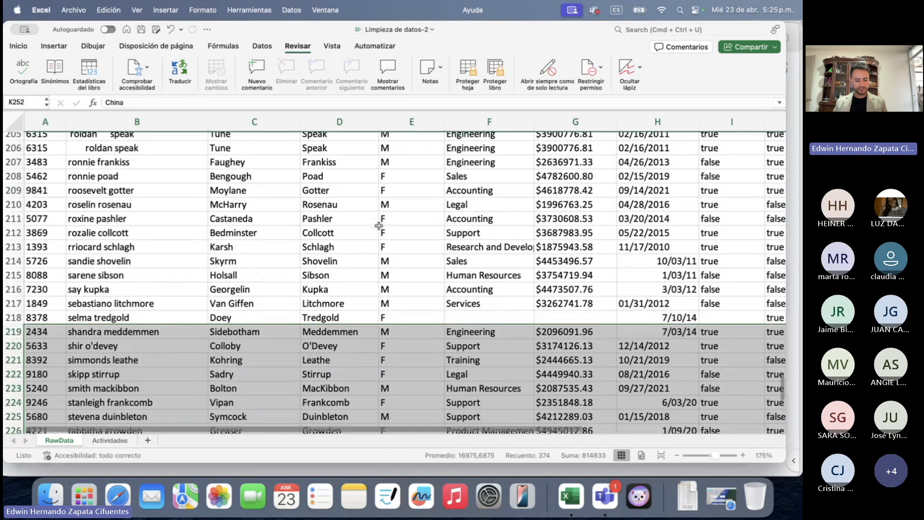
pyautogui.moveTo(380, 225); pyautogui.dragTo(379, 225)
pyautogui.scroll(15, 379, 225)
pyautogui.scroll(2, 379, 225)
pyautogui.scroll(3, 378, 225)
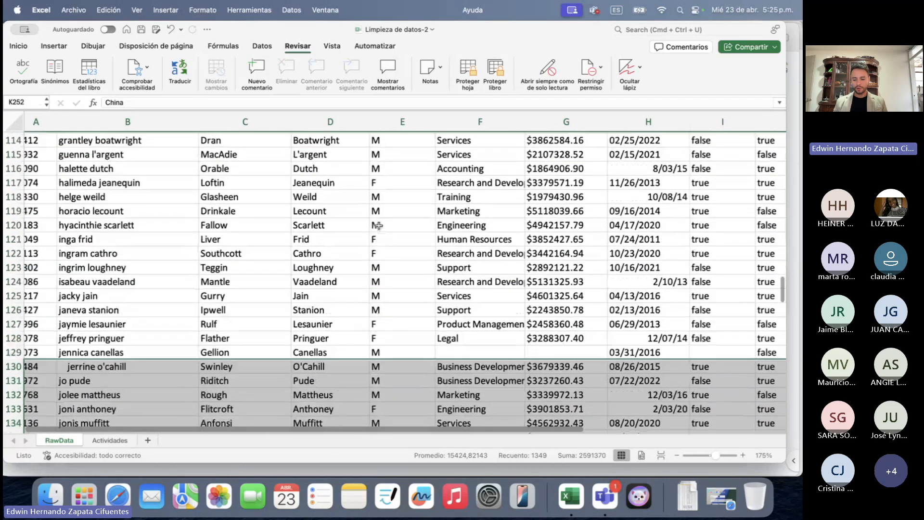
pyautogui.scroll(10, 378, 225)
pyautogui.moveTo(379, 225); pyautogui.dragTo(379, 225)
pyautogui.scroll(6, 378, 224)
pyautogui.scroll(8, 379, 225)
pyautogui.scroll(14, 378, 225)
pyautogui.scroll(6, 378, 225)
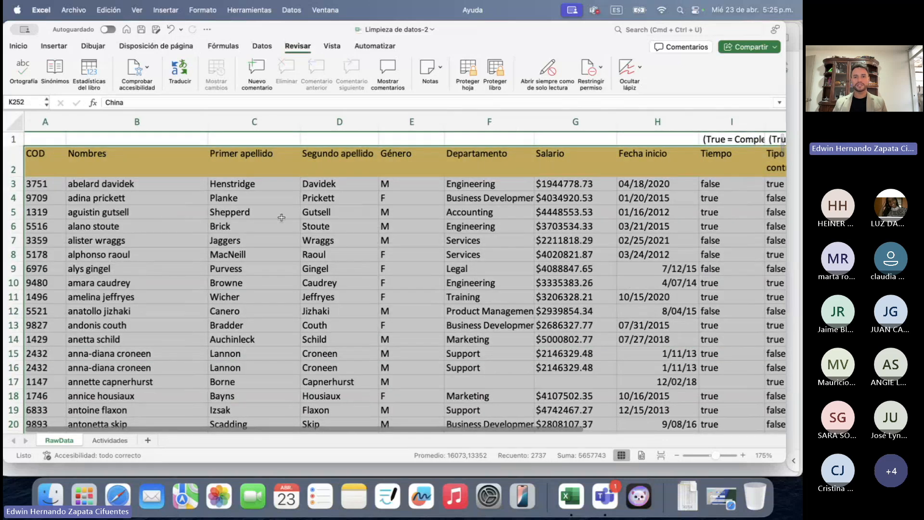
pyautogui.hscroll(10, 461, 224)
pyautogui.hscroll(-10, 461, 225)
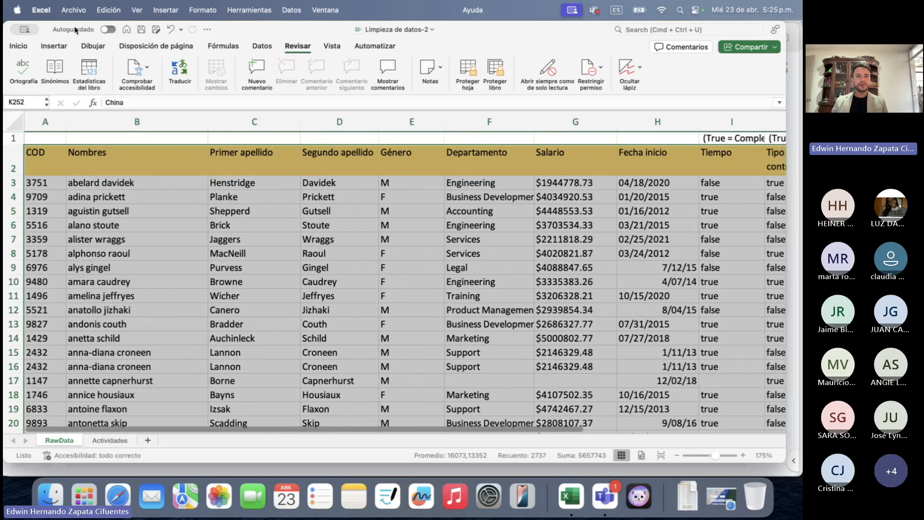
# Remove duplicate records from A2:K252, treating the first row as headers and comparing every column from COD to País de origen
pyautogui.click(262, 46)
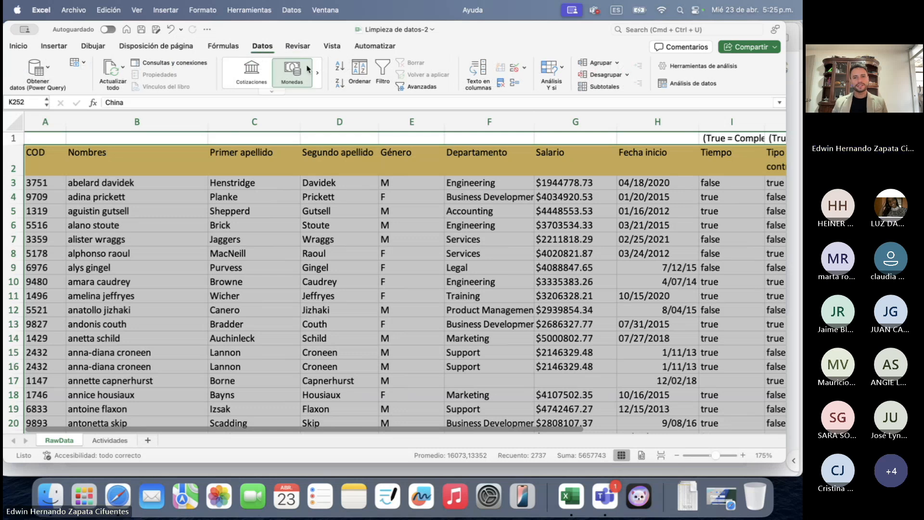
pyautogui.click(501, 86)
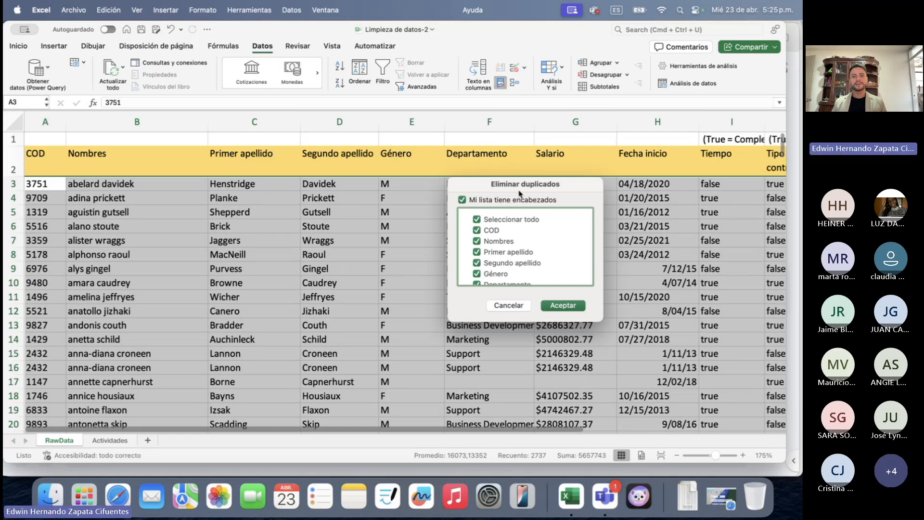
pyautogui.scroll(-2, 536, 251)
pyautogui.scroll(-3, 535, 250)
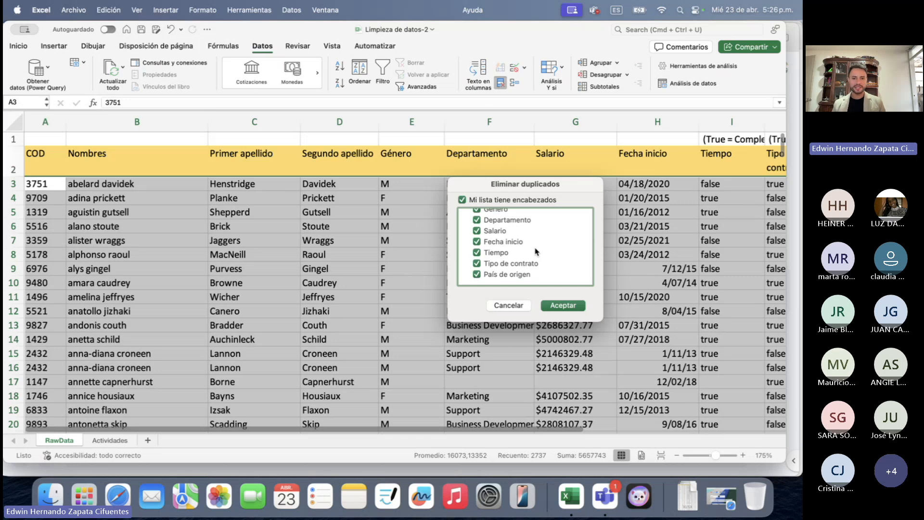
pyautogui.scroll(5, 535, 251)
pyautogui.scroll(-5, 513, 229)
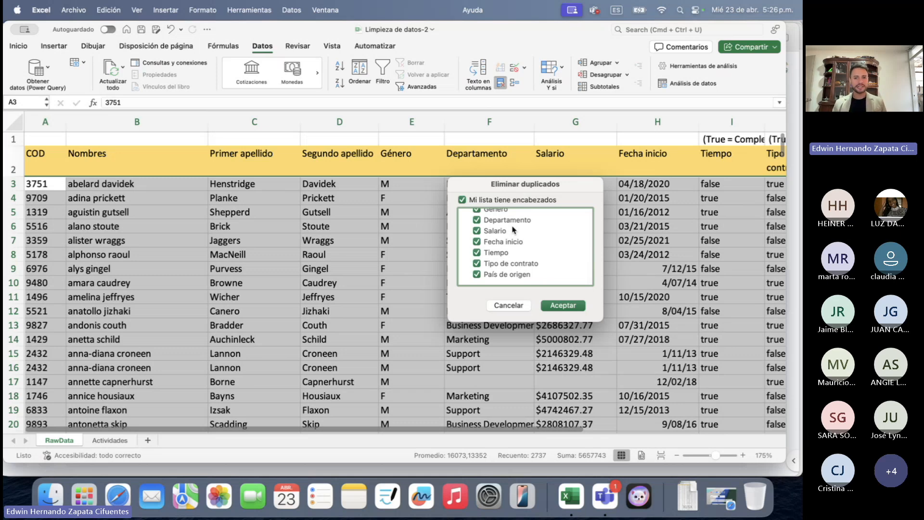
pyautogui.click(555, 306)
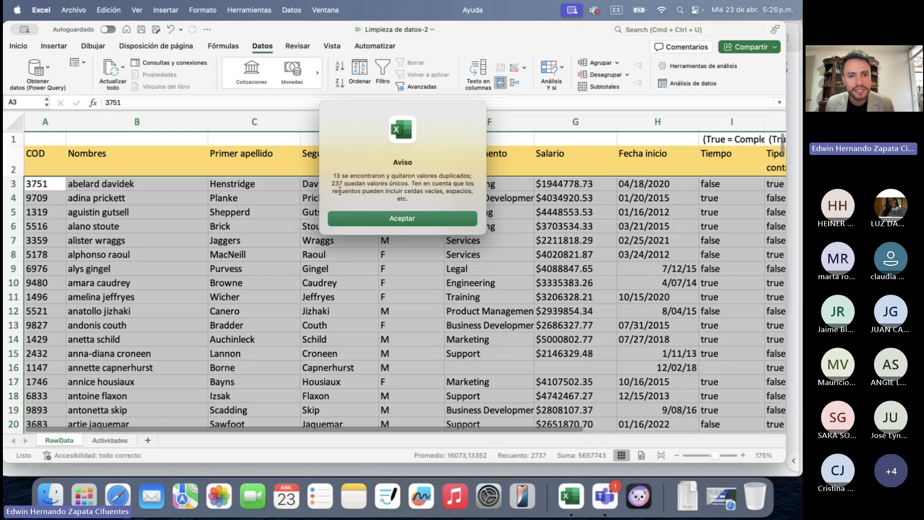
pyautogui.click(378, 222)
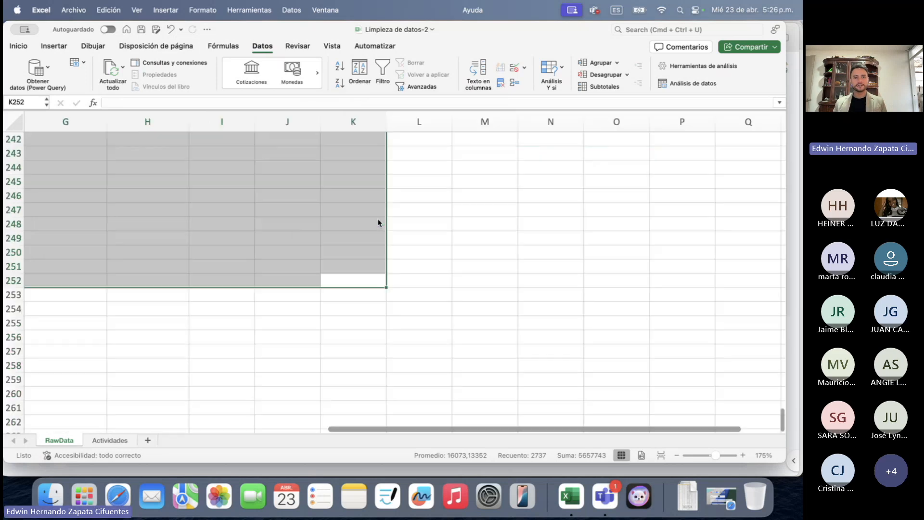
# Review the remaining records from the end of the RawData sheet back up to the header row
pyautogui.click(378, 219)
pyautogui.hscroll(-5, 378, 219)
pyautogui.scroll(20, 378, 219)
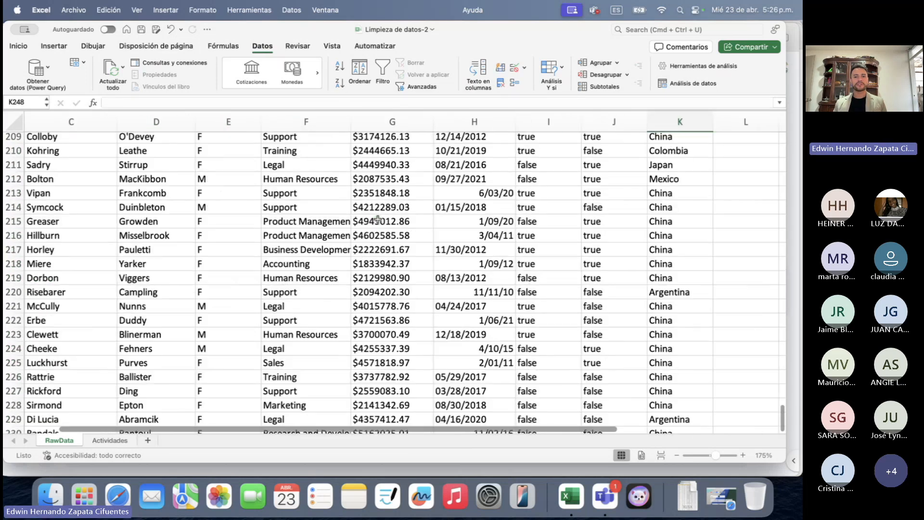
pyautogui.scroll(15, 377, 219)
pyautogui.hscroll(5, 378, 219)
pyautogui.hscroll(-5, 378, 219)
pyautogui.scroll(1, 377, 219)
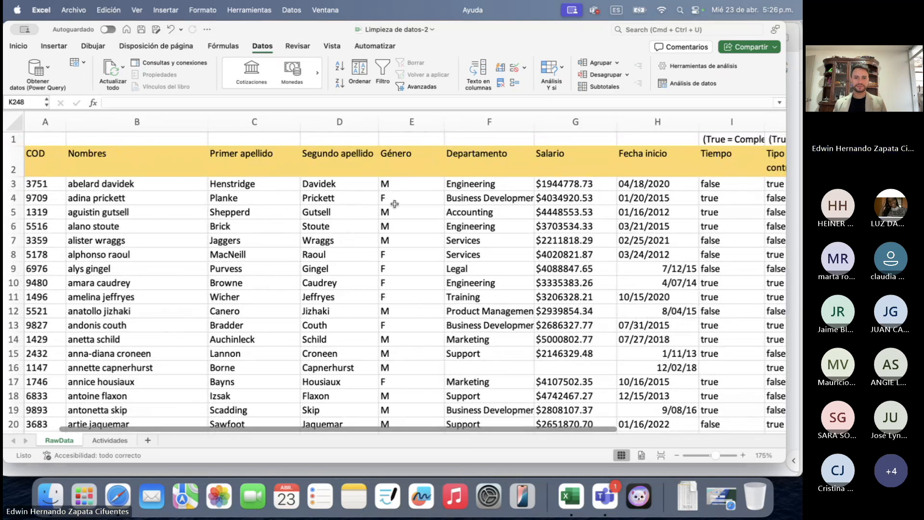
# Switch to the Sesión 1 Limpieza de datos presentation in Google Slides and go to the "3. Nombres propios" slide
pyautogui.hotkey('ctrl', 'Up')
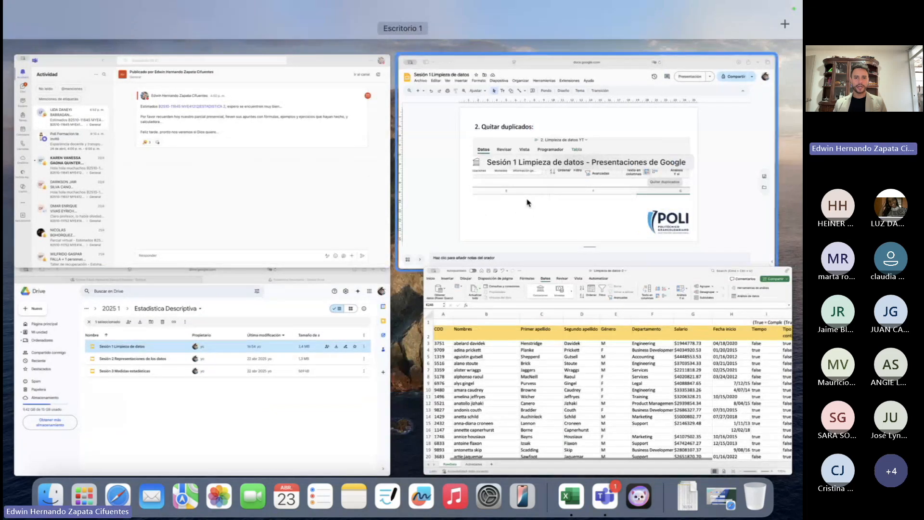
pyautogui.click(584, 200)
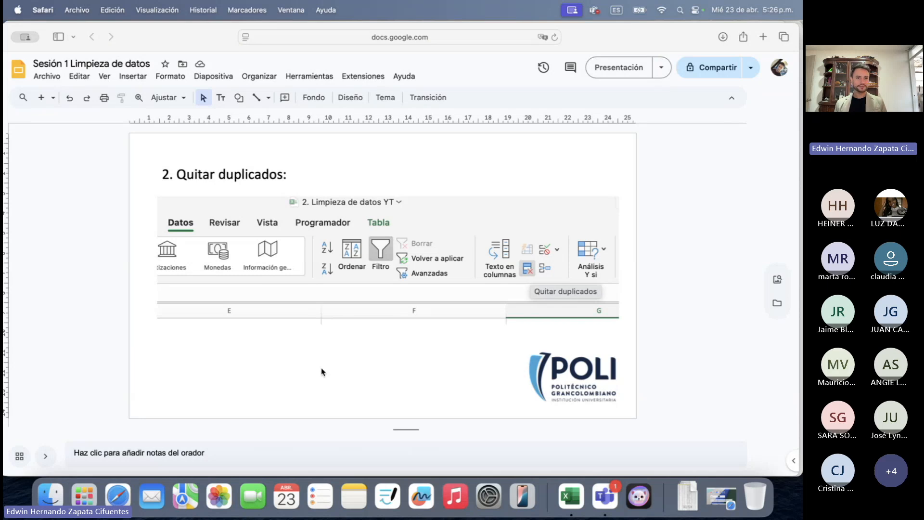
pyautogui.press('Down')
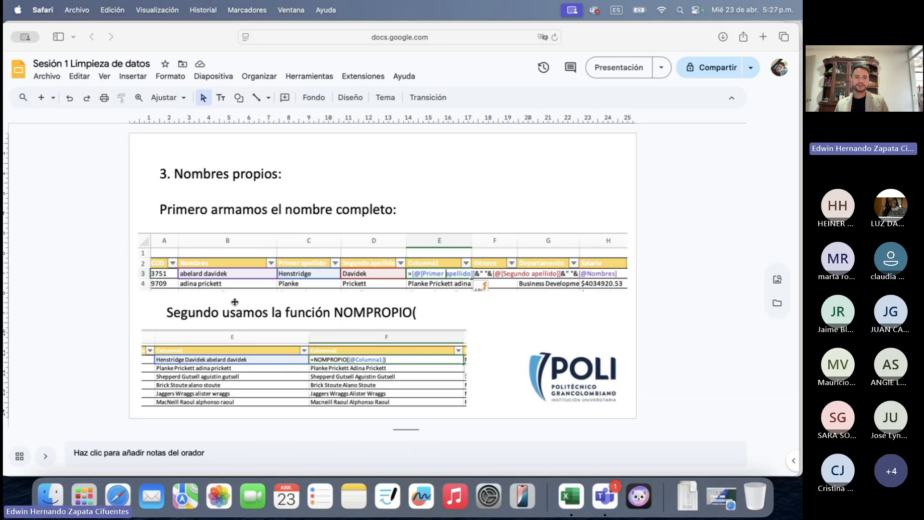
# Switch back to the Excel workbook and select the Nombres, Primer apellido and Segundo apellido headers to examine the name columns
pyautogui.hotkey('ctrl', 'Up')
pyautogui.click(470, 328)
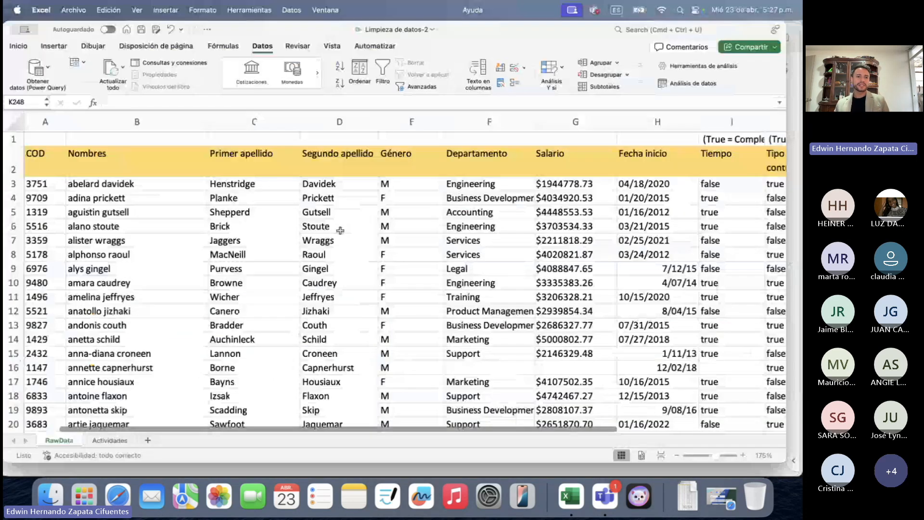
pyautogui.moveTo(118, 158); pyautogui.dragTo(362, 167)
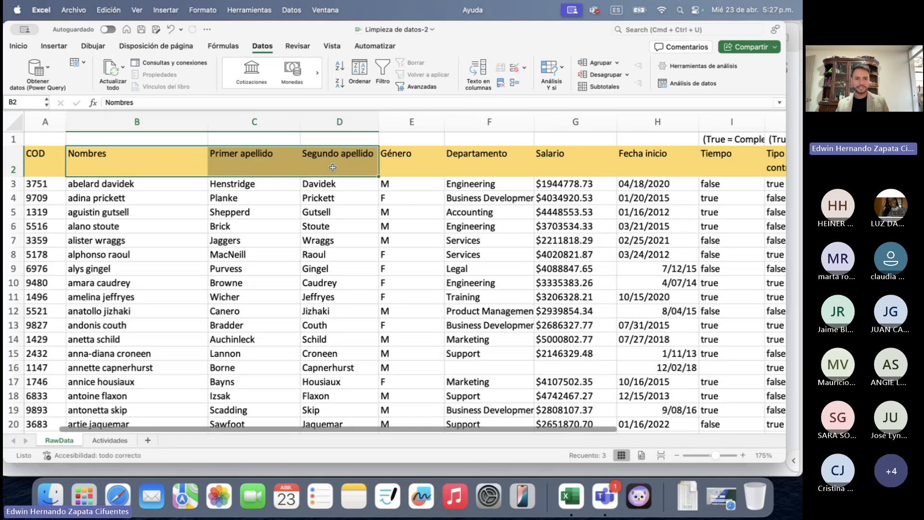
pyautogui.click(320, 195)
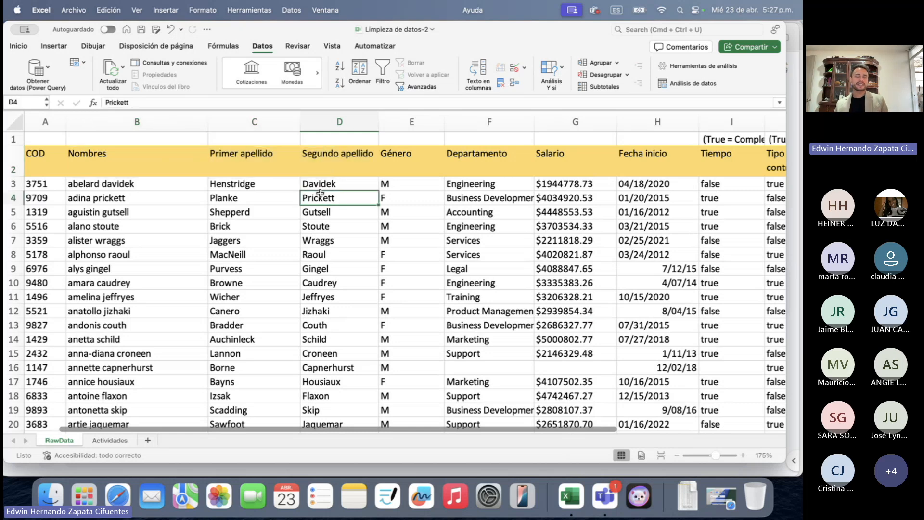
# Consult the full-name formula on the Nombres propios slide in Google Slides, and return to the Excel workbook
pyautogui.hotkey('ctrl', 'Up')
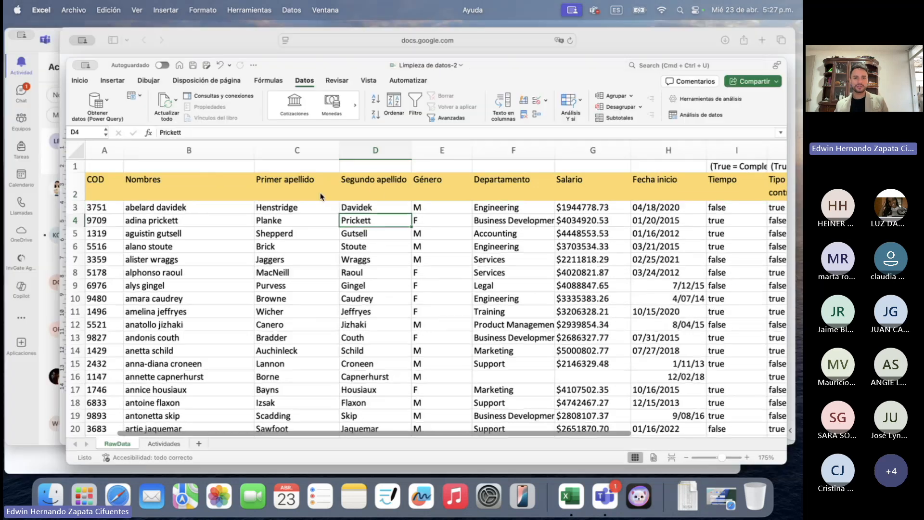
pyautogui.click(553, 186)
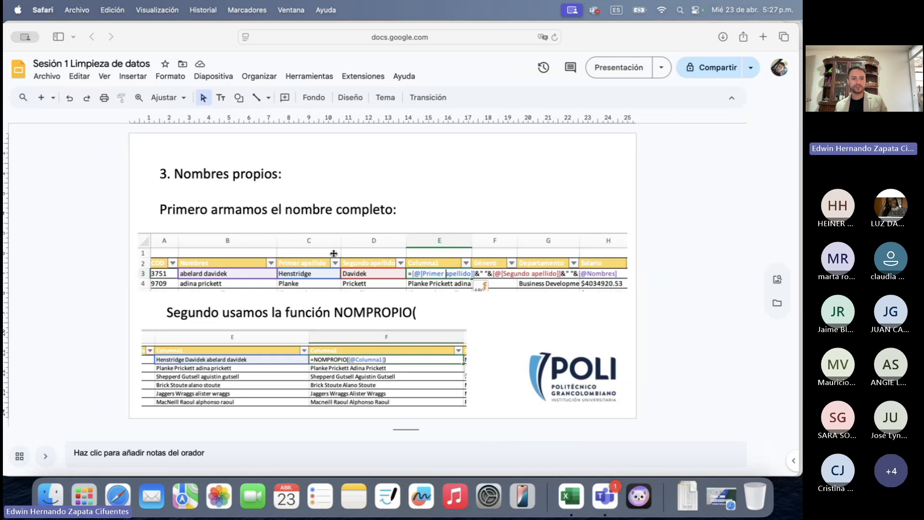
pyautogui.hotkey('ctrl', 'Up')
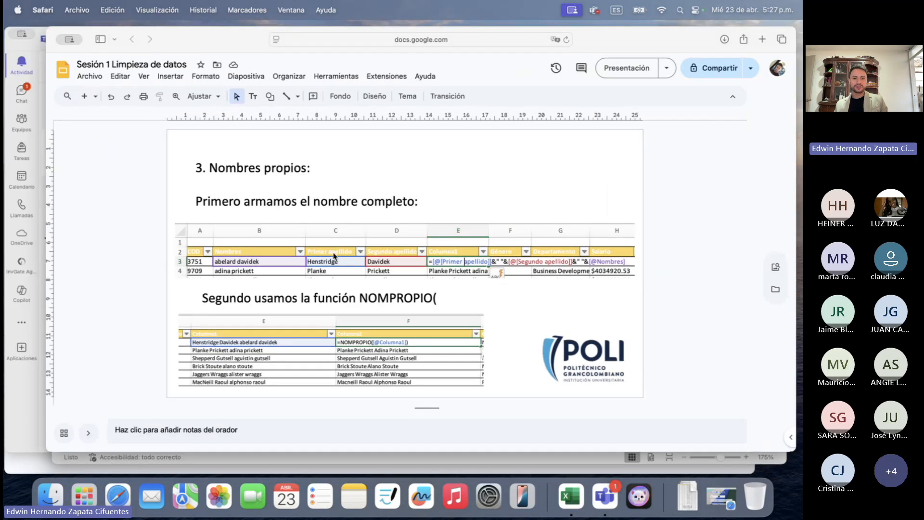
pyautogui.click(456, 307)
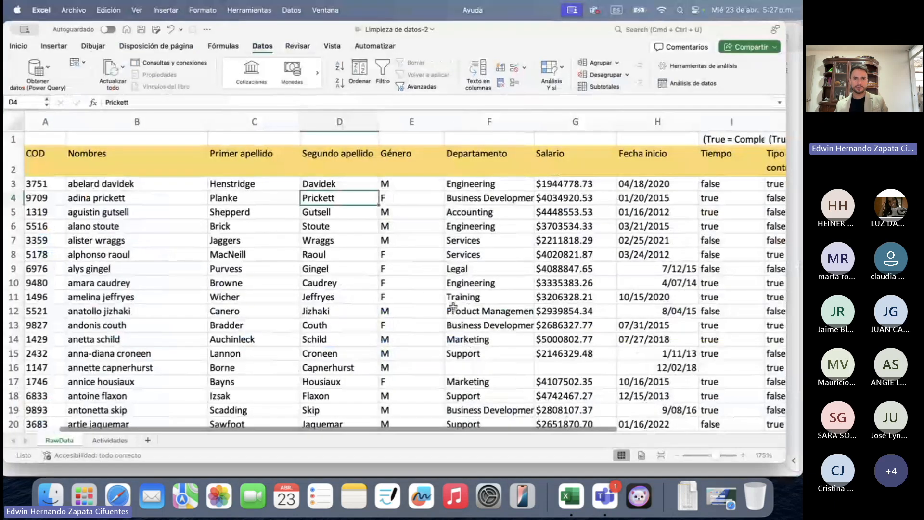
# Insert a blank column between Segundo apellido and Género
pyautogui.click(417, 166)
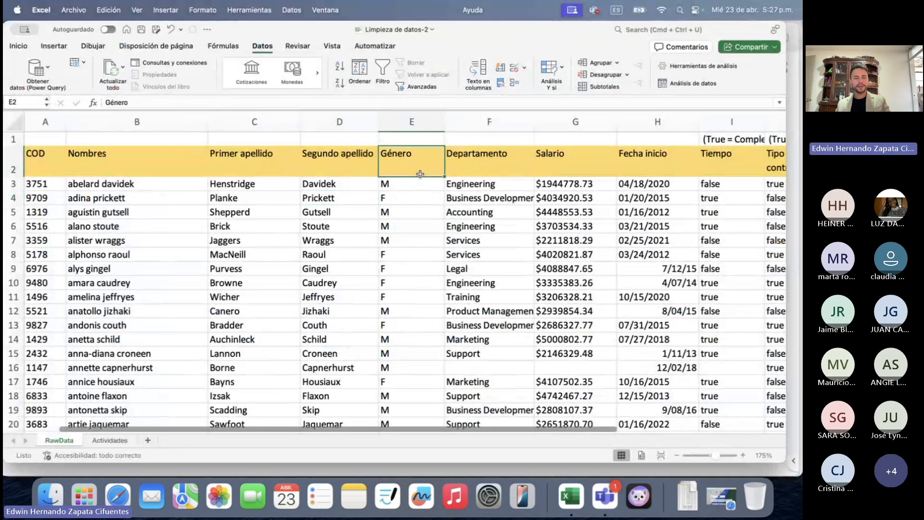
pyautogui.click(392, 113)
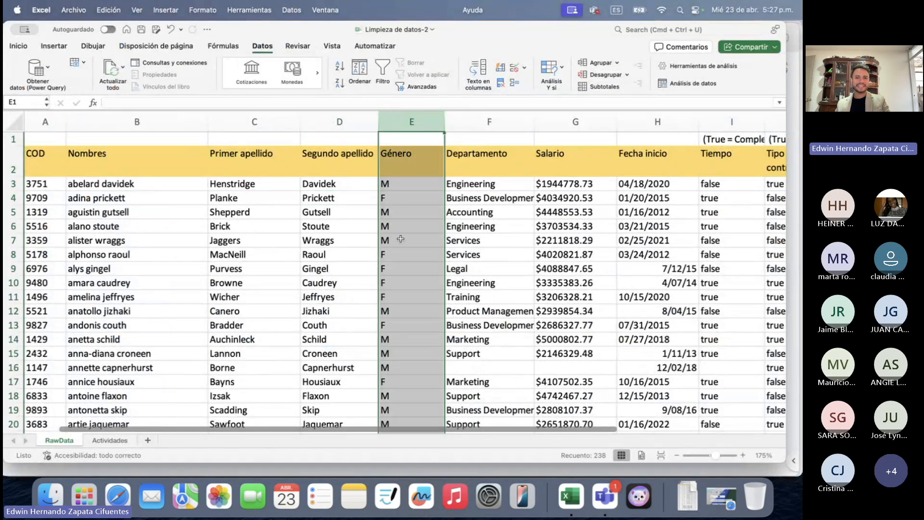
pyautogui.click(383, 223)
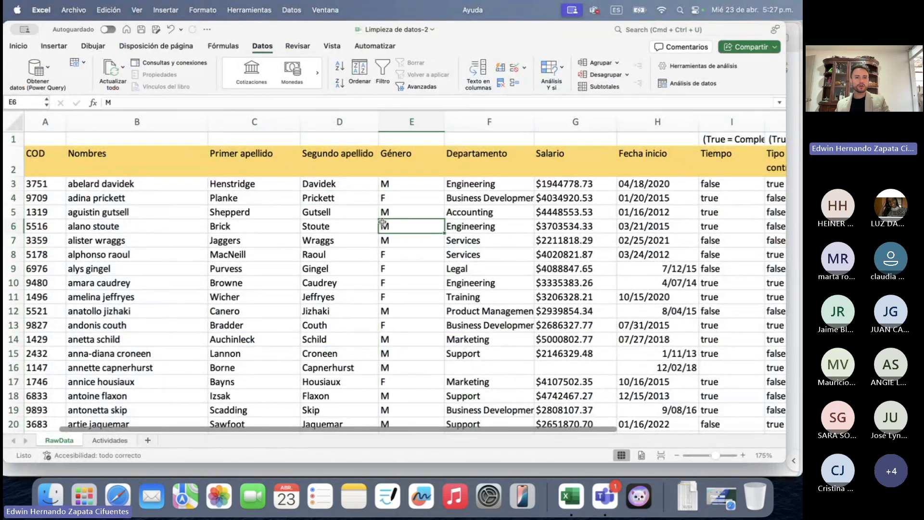
pyautogui.click(395, 120)
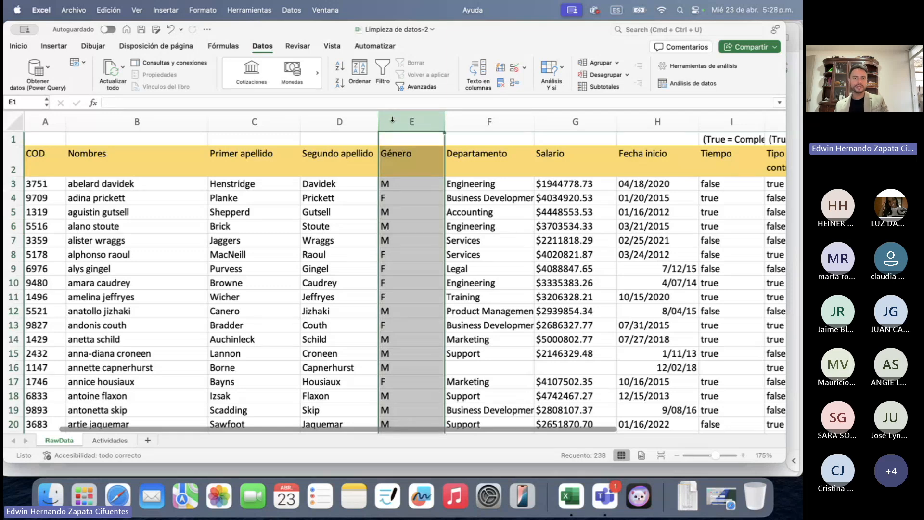
pyautogui.rightClick(393, 120)
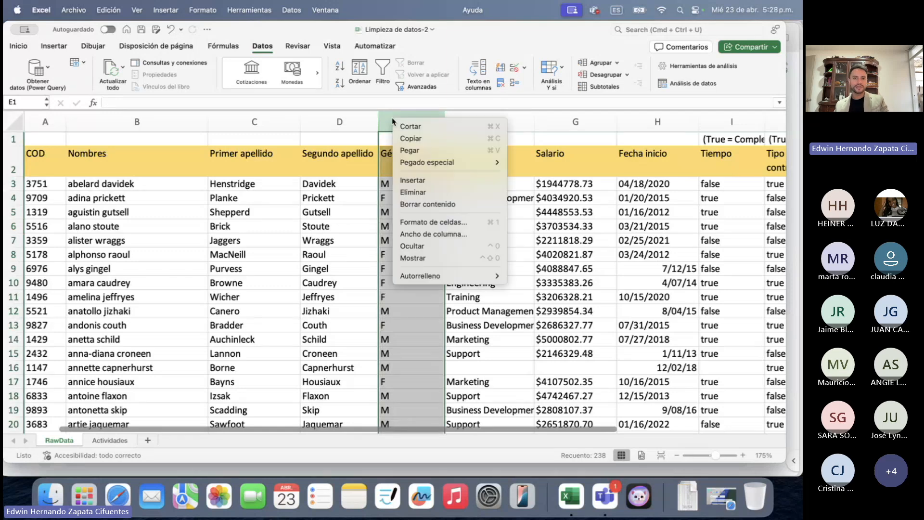
pyautogui.click(412, 180)
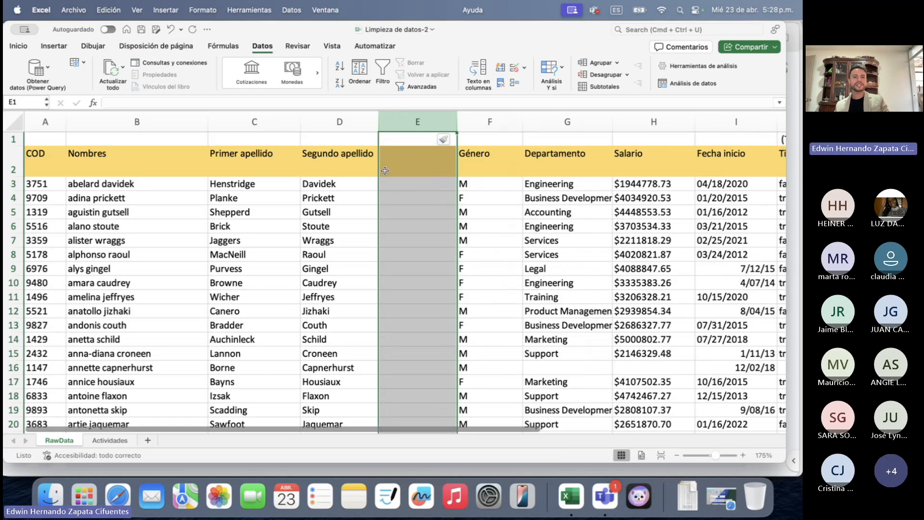
pyautogui.click(413, 165)
pyautogui.click(421, 184)
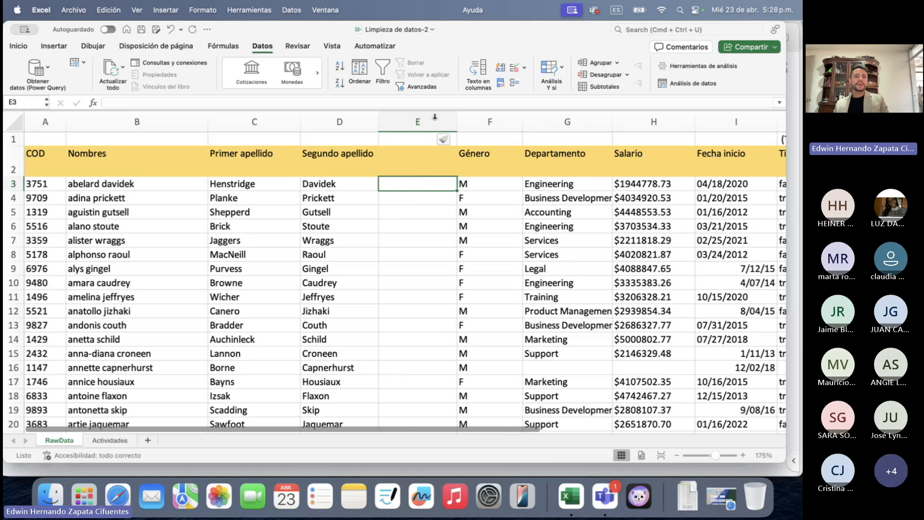
# Insert a second blank column at column E, before the existing empty one, and select cell E3
pyautogui.click(417, 117)
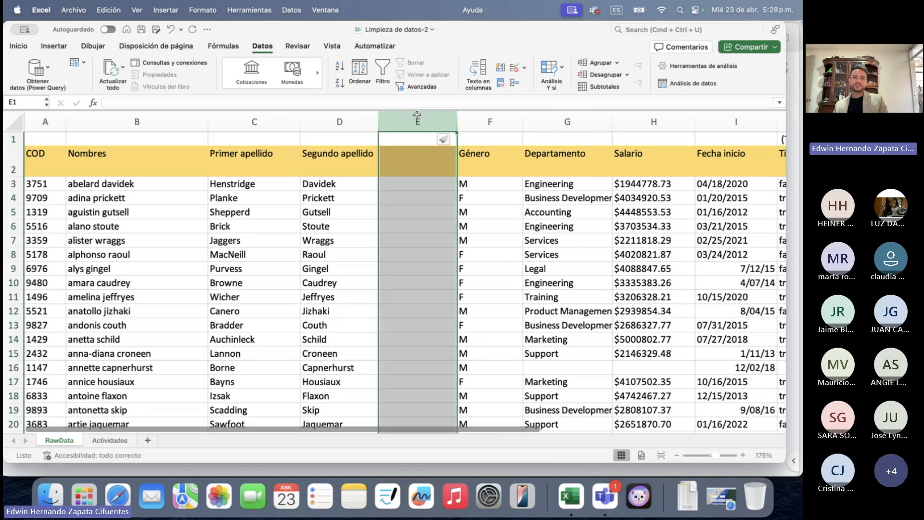
pyautogui.rightClick(417, 116)
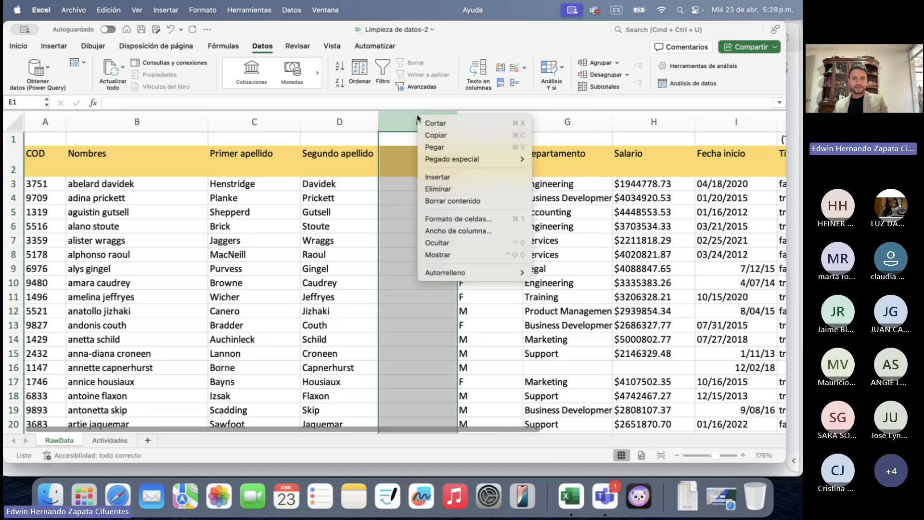
pyautogui.click(452, 178)
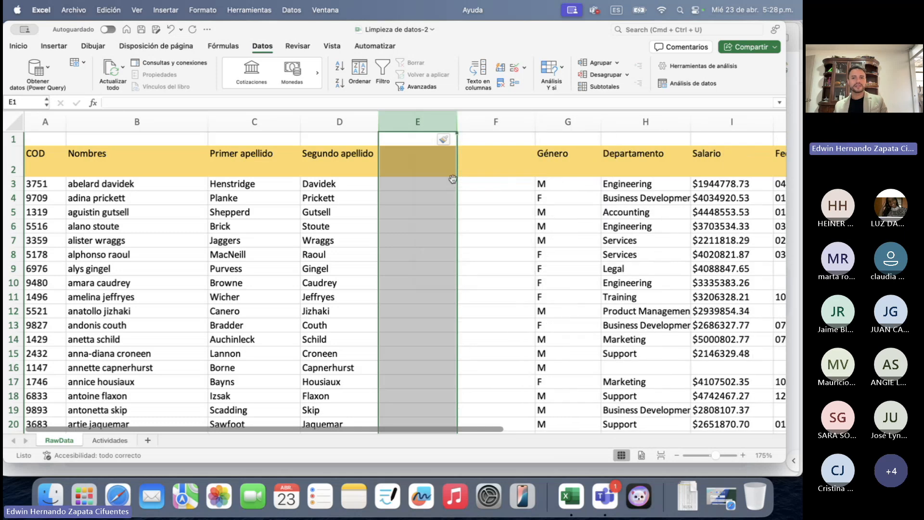
pyautogui.click(414, 183)
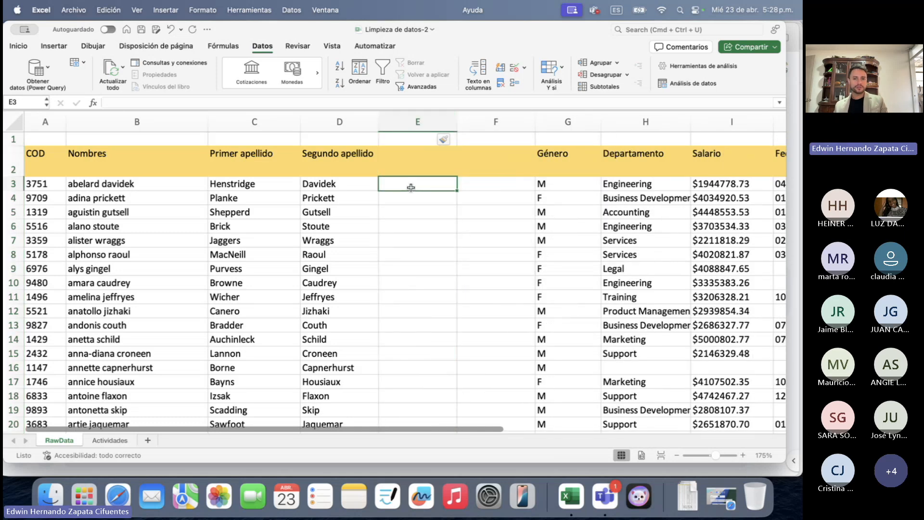
pyautogui.click(501, 182)
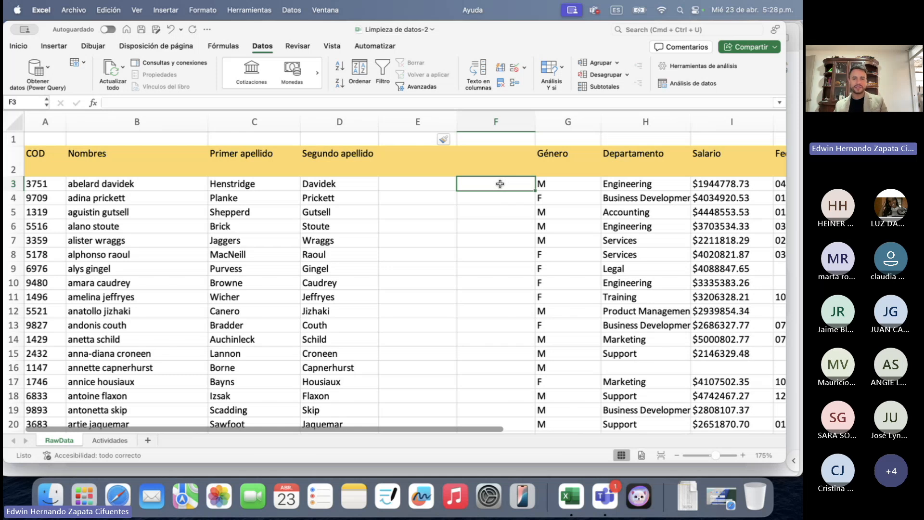
pyautogui.click(422, 183)
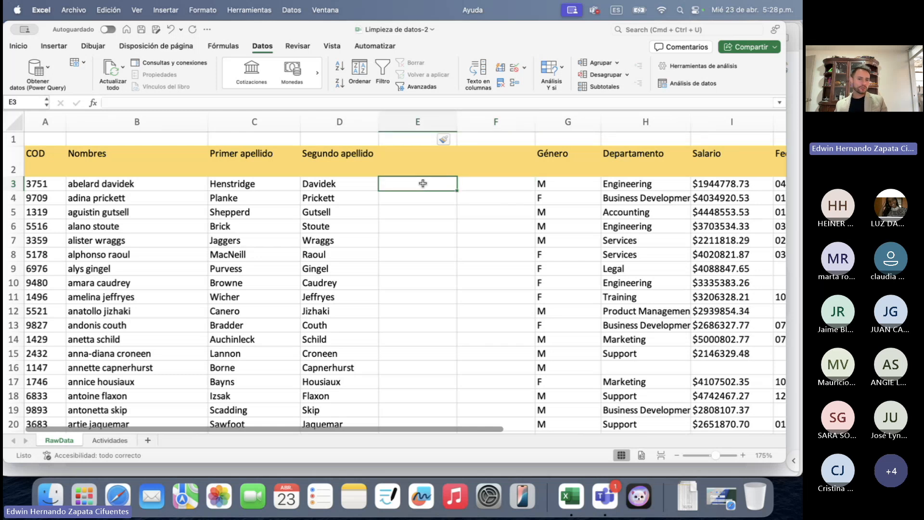
pyautogui.click(439, 115)
pyautogui.moveTo(439, 116); pyautogui.dragTo(500, 126)
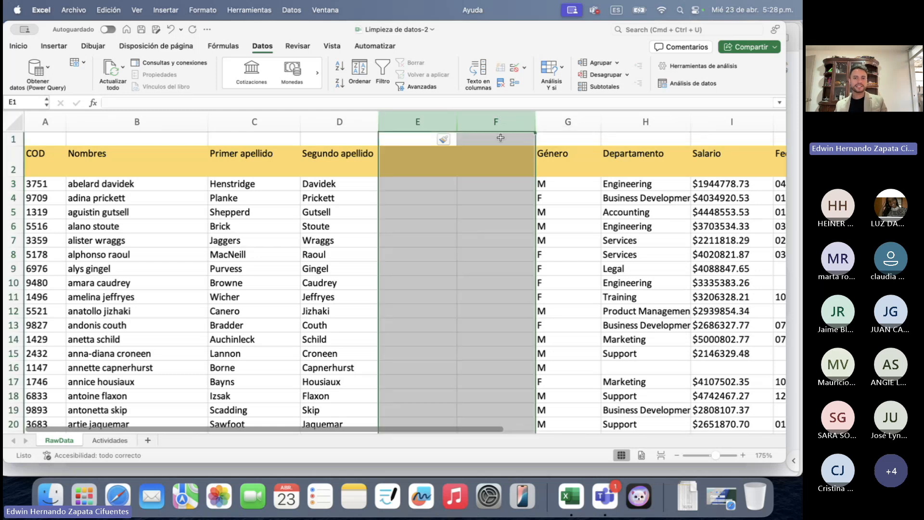
pyautogui.click(493, 161)
pyautogui.click(429, 188)
pyautogui.moveTo(418, 117); pyautogui.dragTo(458, 178)
pyautogui.click(460, 182)
pyautogui.click(408, 189)
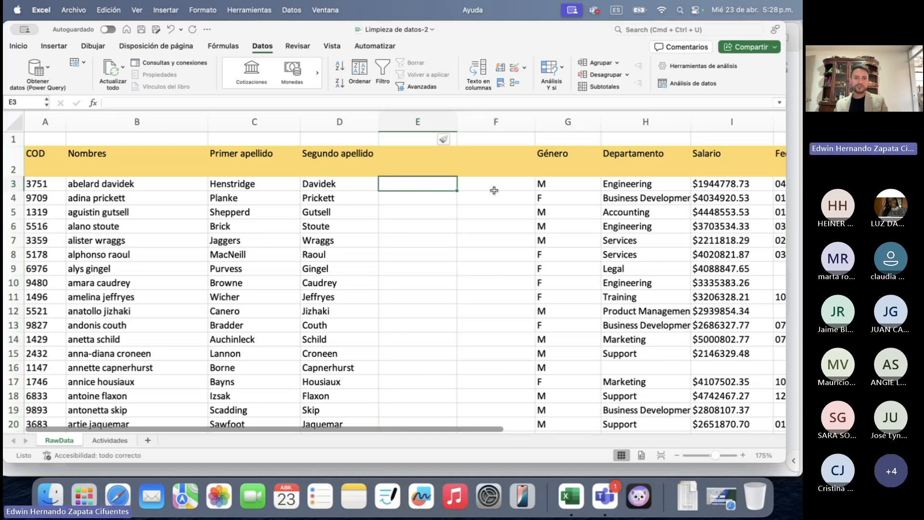
# Insert another blank column at column E, before the existing empty columns that follow Segundo apellido
pyautogui.click(406, 118)
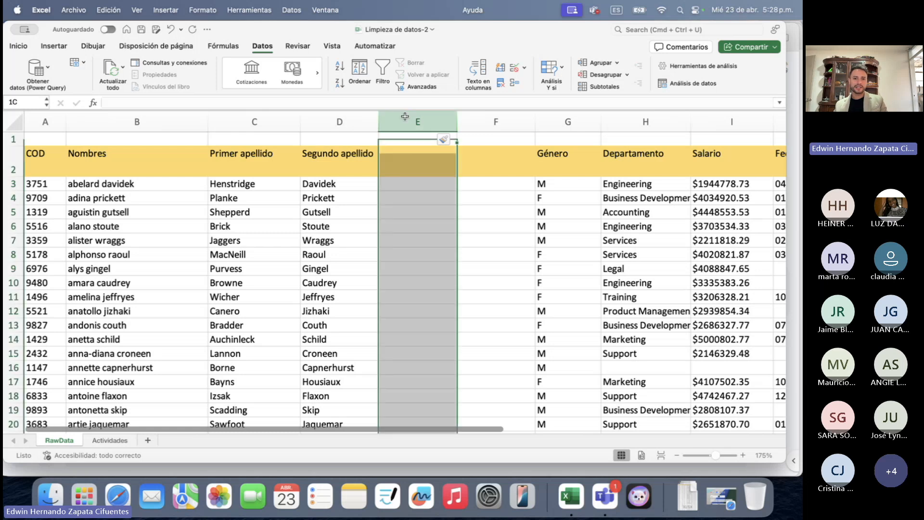
pyautogui.rightClick(405, 120)
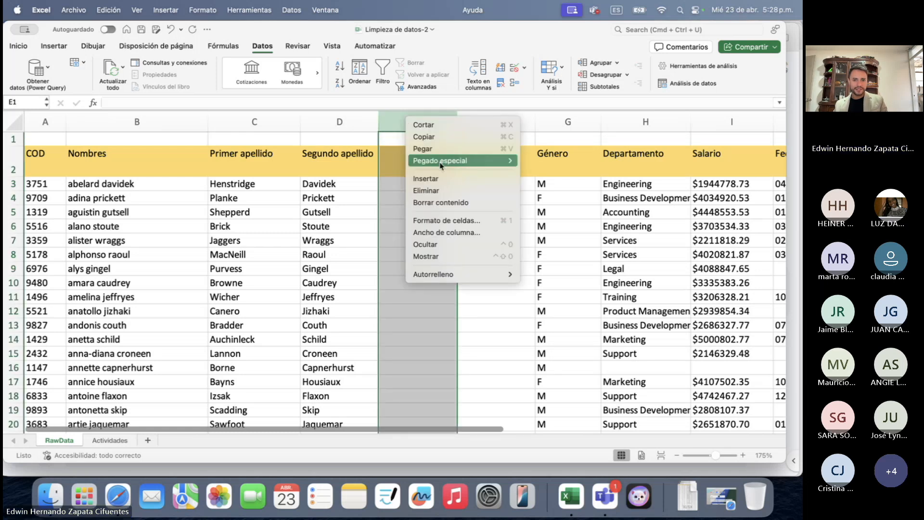
pyautogui.click(443, 181)
pyautogui.click(495, 182)
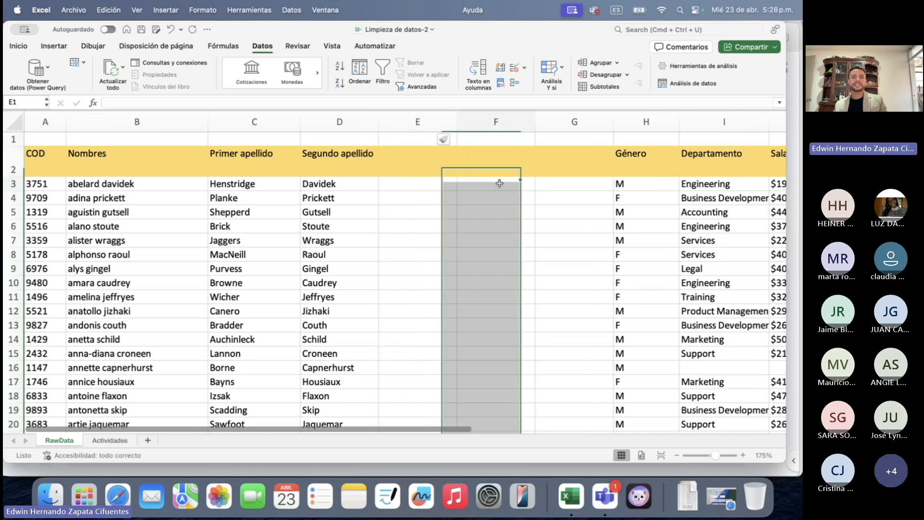
pyautogui.click(554, 182)
# Start a CONCAT formula in cell E3 with the Primer apellido cell C3 as its first text
pyautogui.click(420, 181)
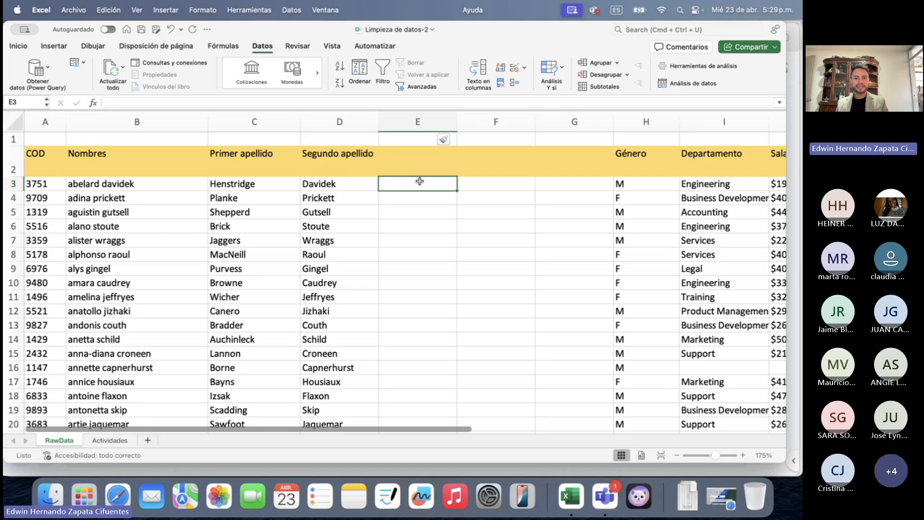
pyautogui.write('=')
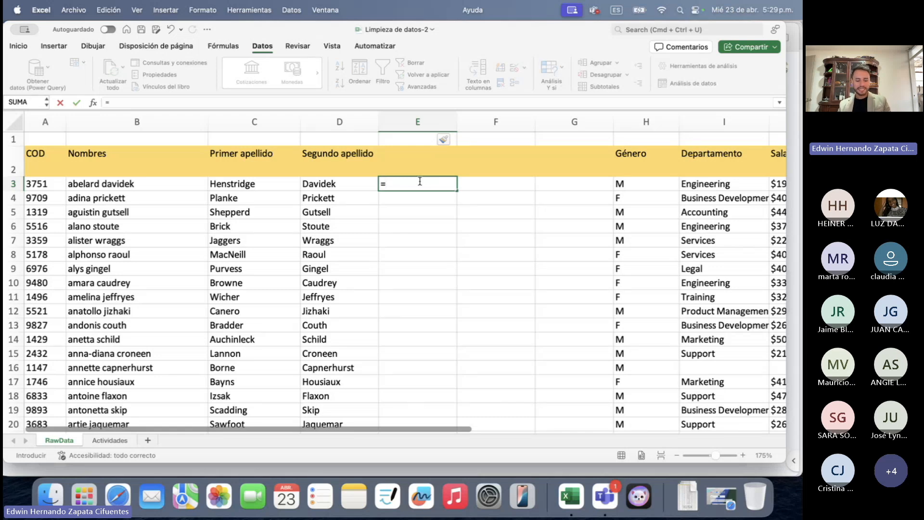
pyautogui.write('con')
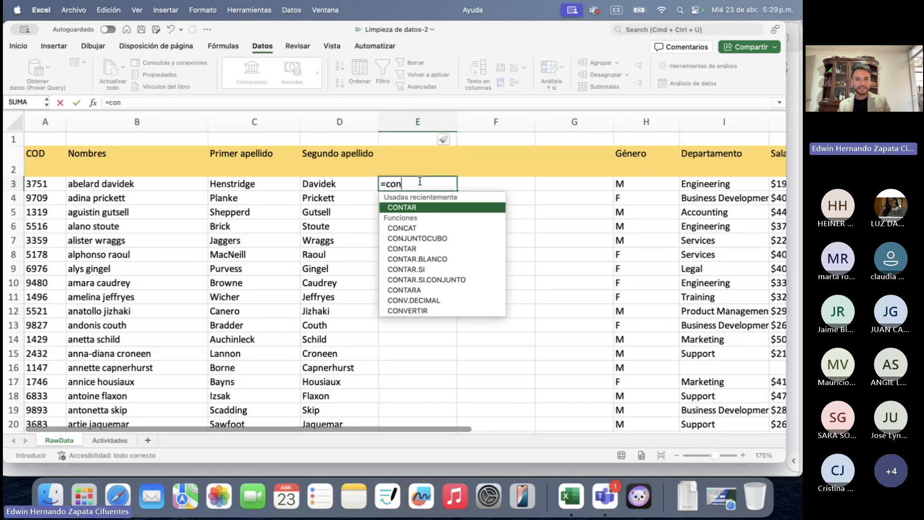
pyautogui.doubleClick(422, 231)
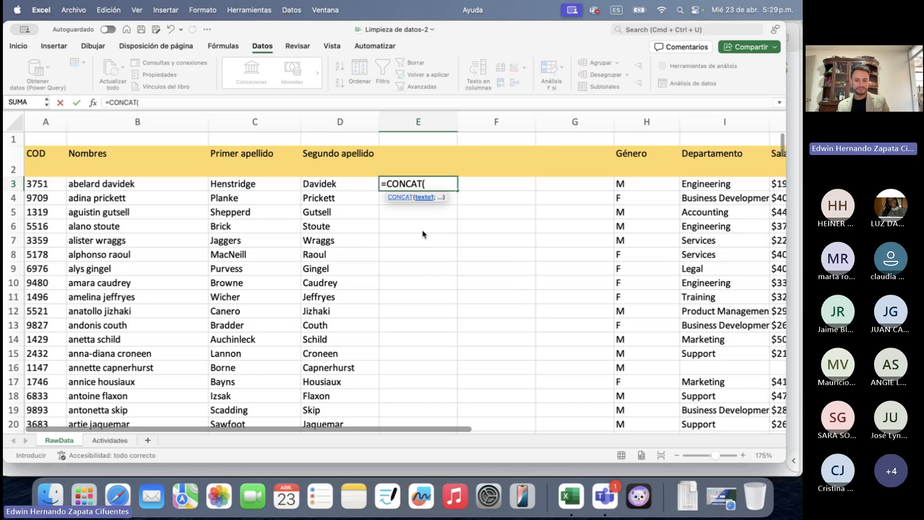
pyautogui.press('BackSpace')
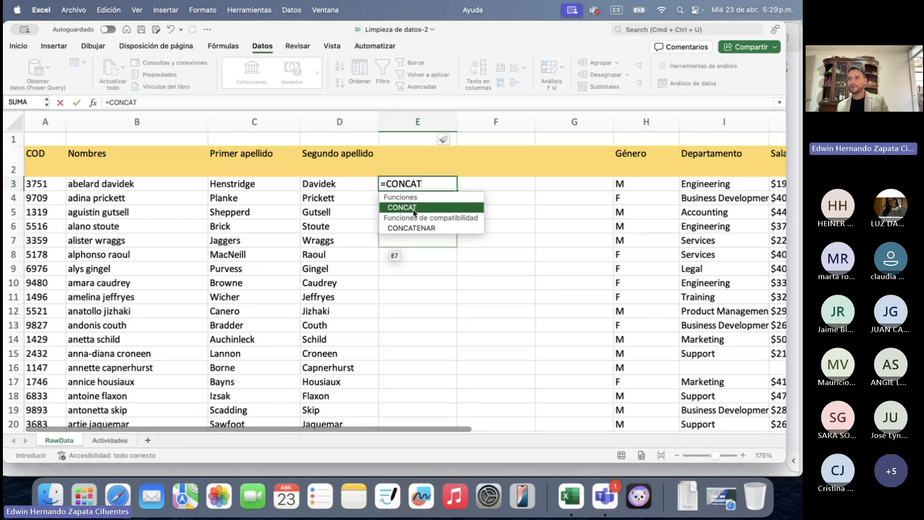
pyautogui.doubleClick(414, 208)
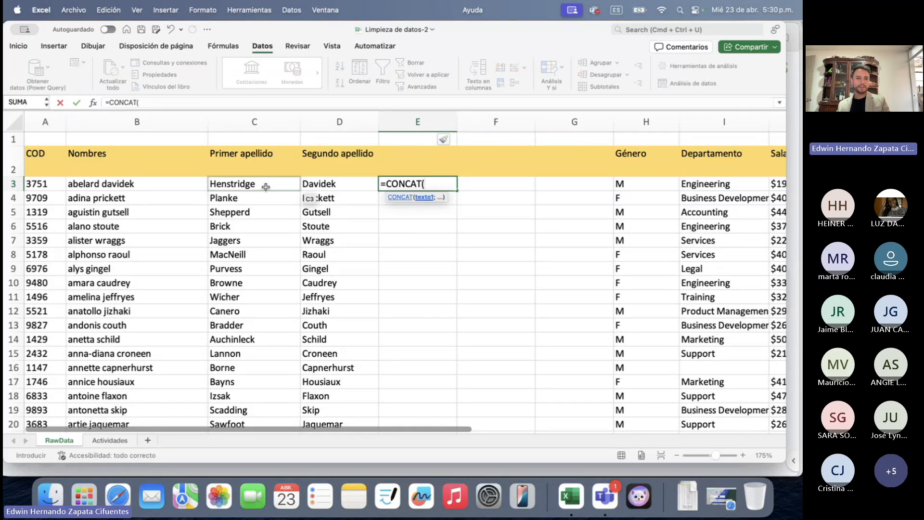
pyautogui.hscroll(2, 265, 187)
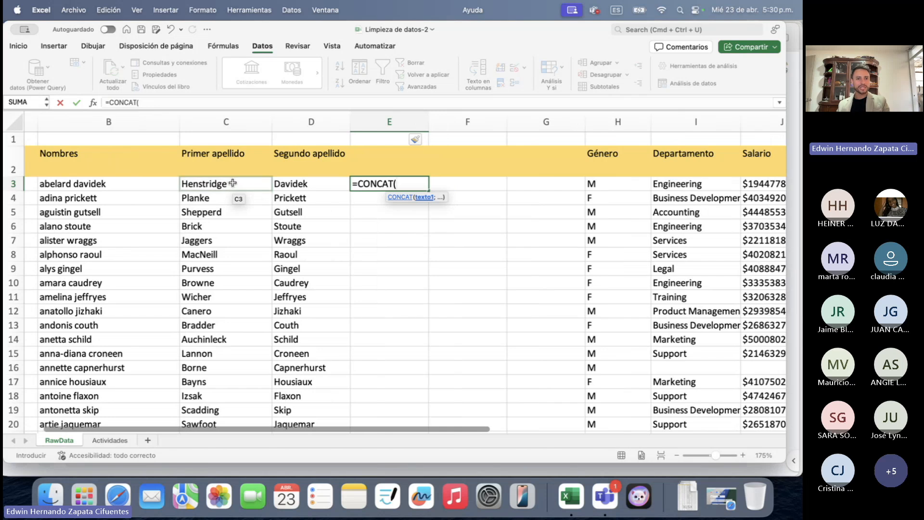
pyautogui.click(233, 183)
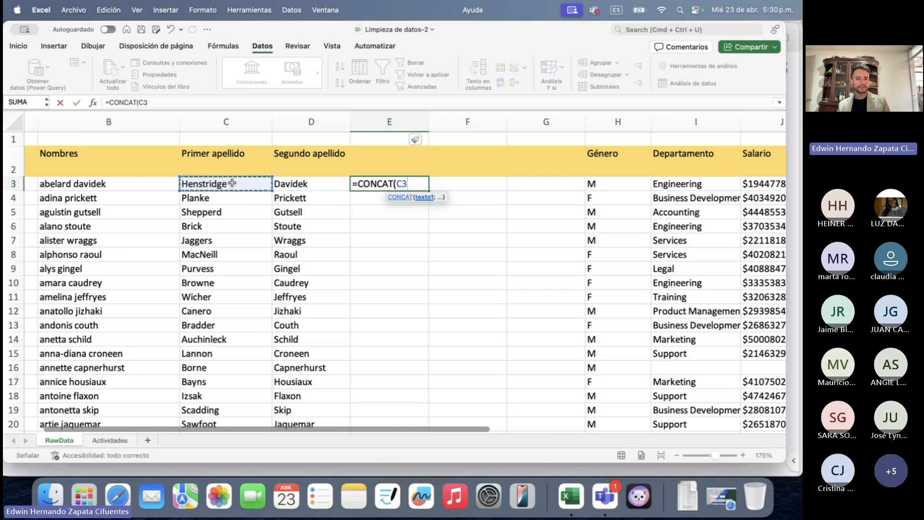
# Complete the E3 formula as =CONCAT(C3;" ";D3;" ";B3), joining both surnames and the given names with spaces
pyautogui.write(';')
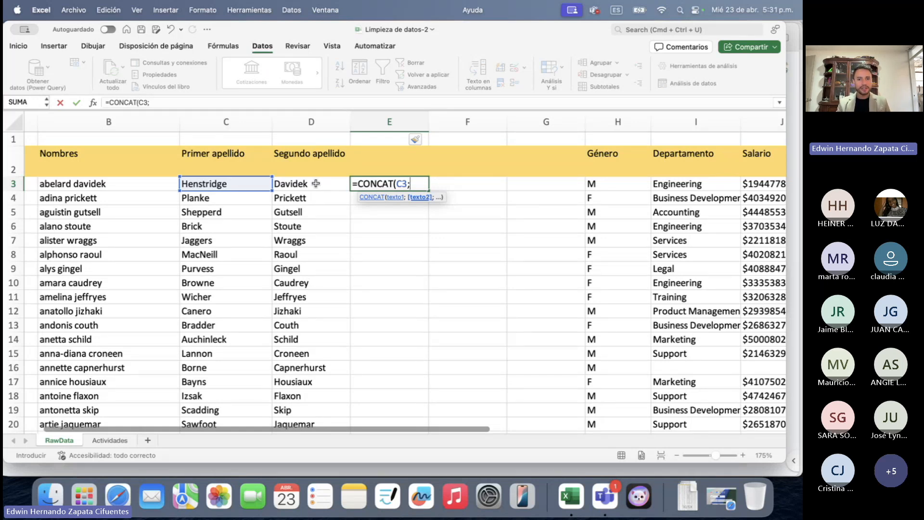
pyautogui.write('" "')
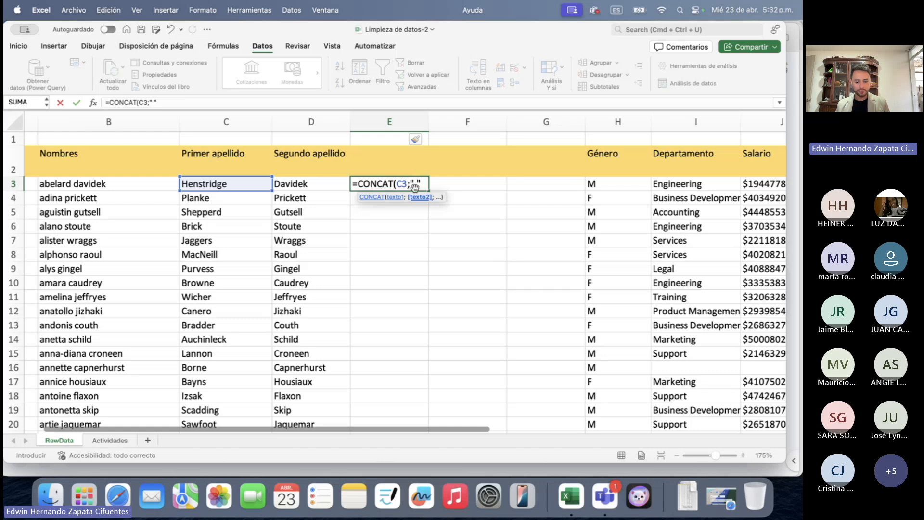
pyautogui.write(';')
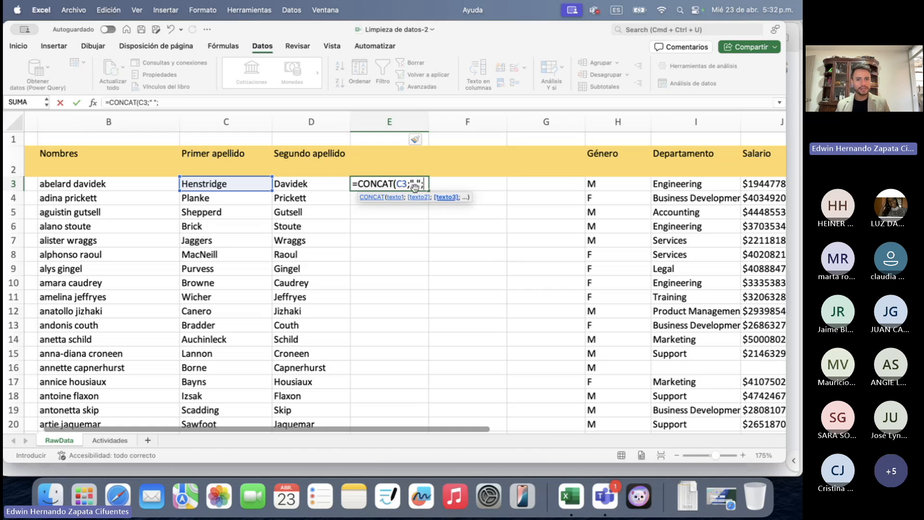
pyautogui.click(312, 183)
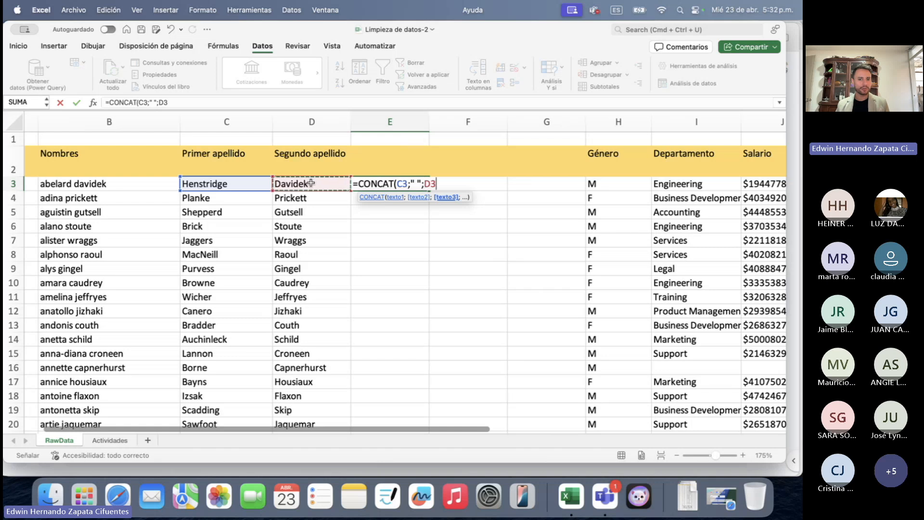
pyautogui.hscroll(-1, 311, 183)
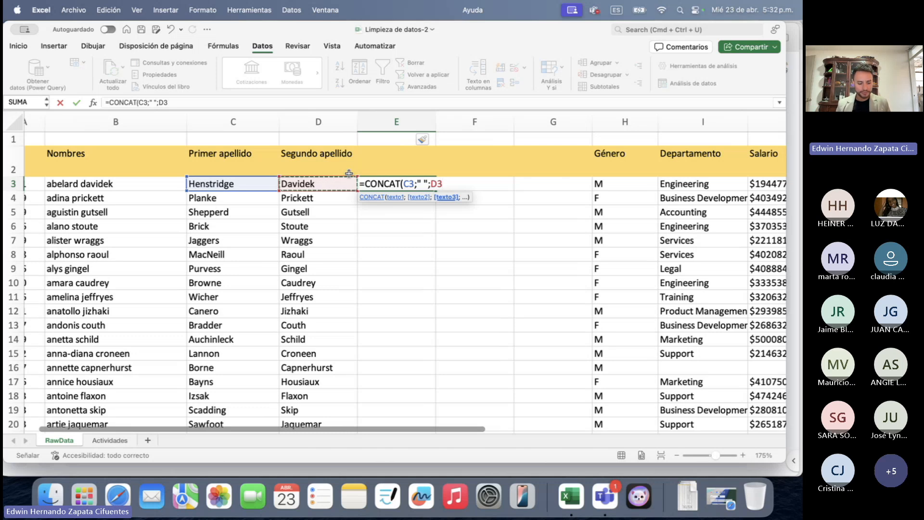
pyautogui.write(';')
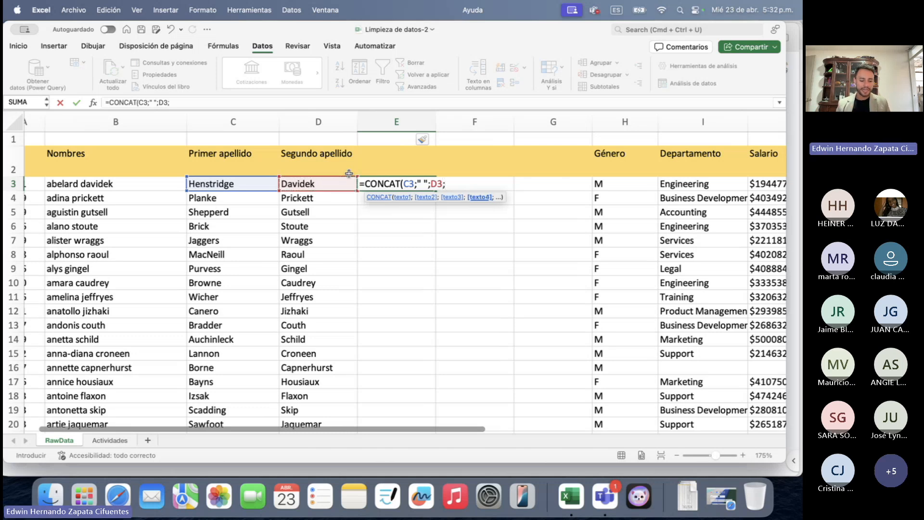
pyautogui.write('" ";')
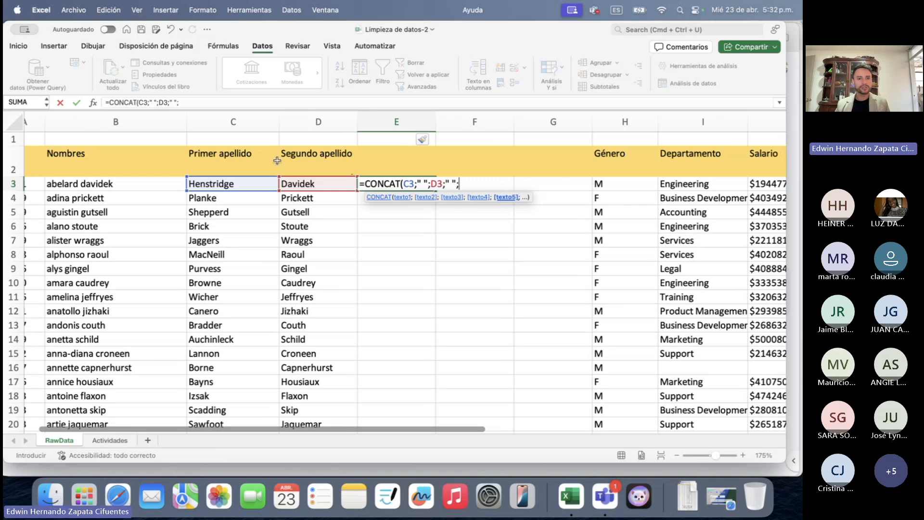
pyautogui.click(84, 183)
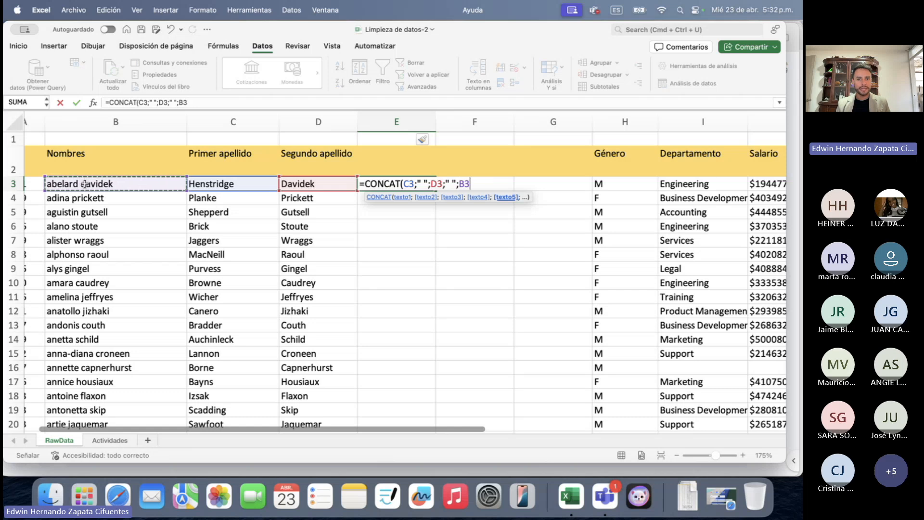
pyautogui.write(')')
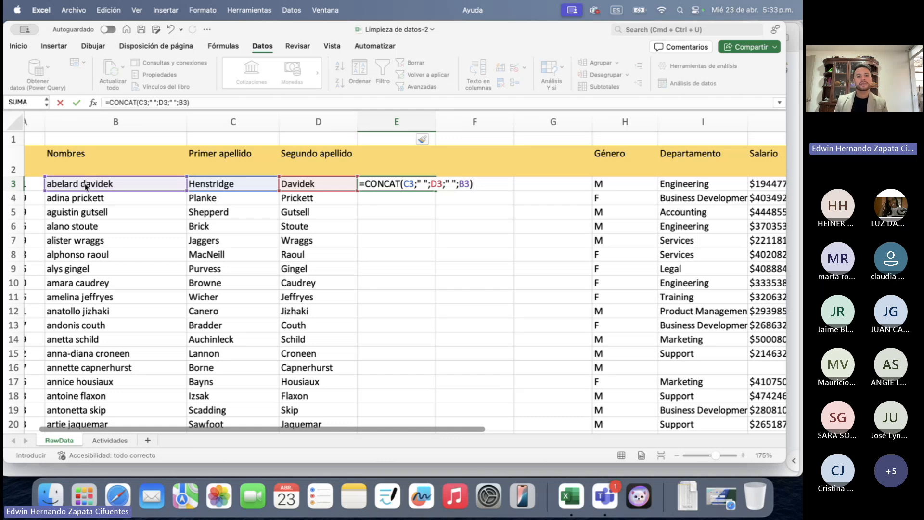
pyautogui.press('Return')
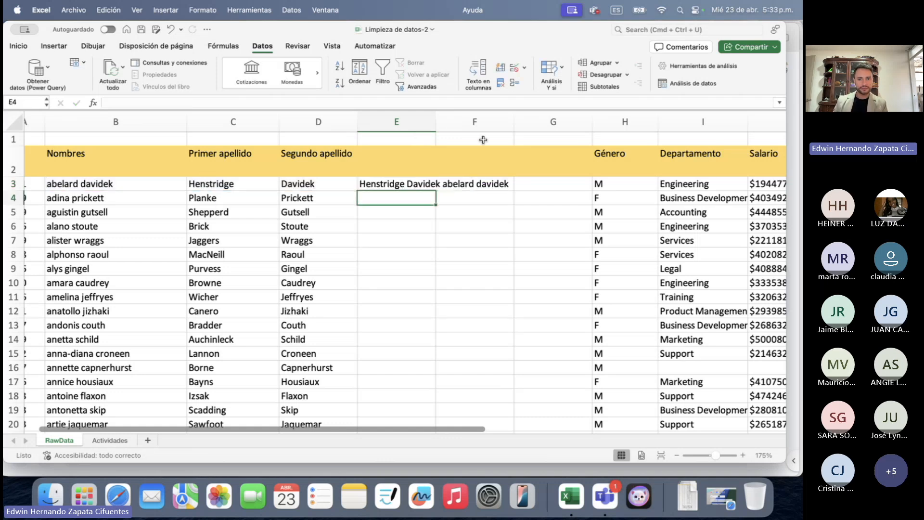
# Fit column E's width to its contents and review the CONCAT formula in E3 without changing it
pyautogui.doubleClick(436, 122)
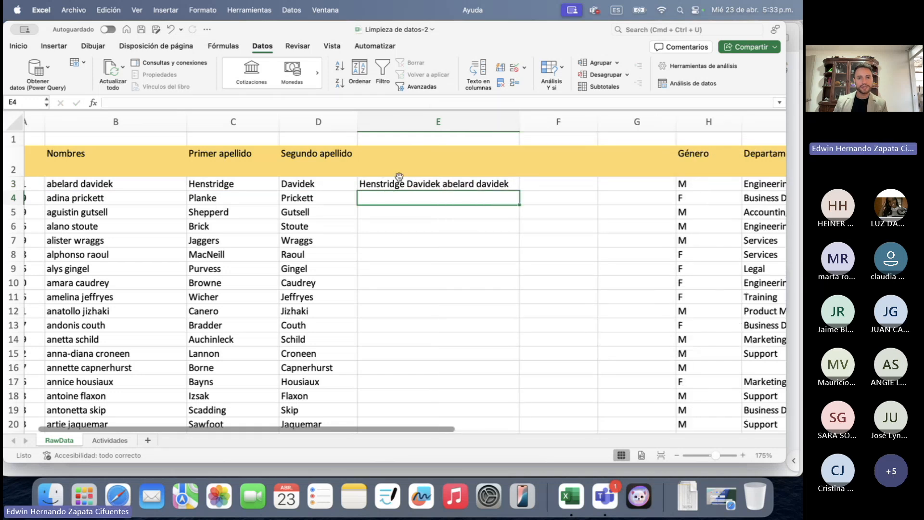
pyautogui.doubleClick(456, 185)
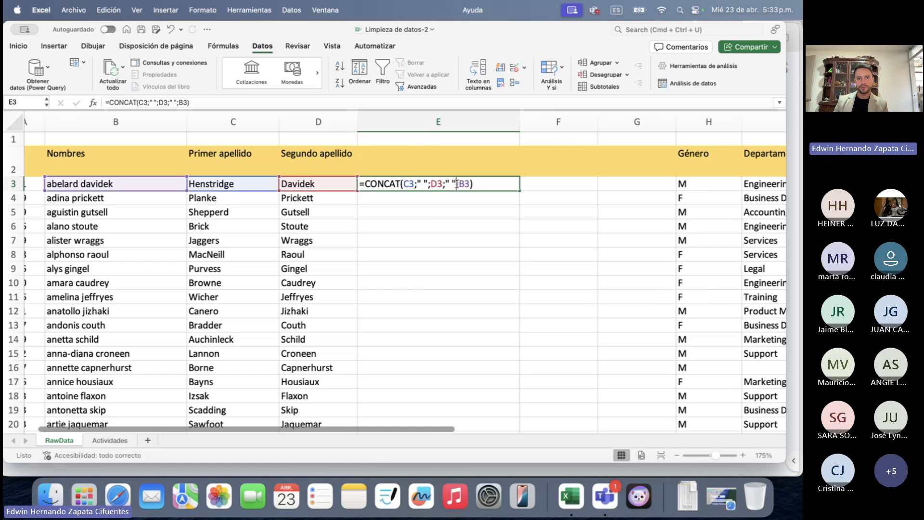
pyautogui.click(481, 186)
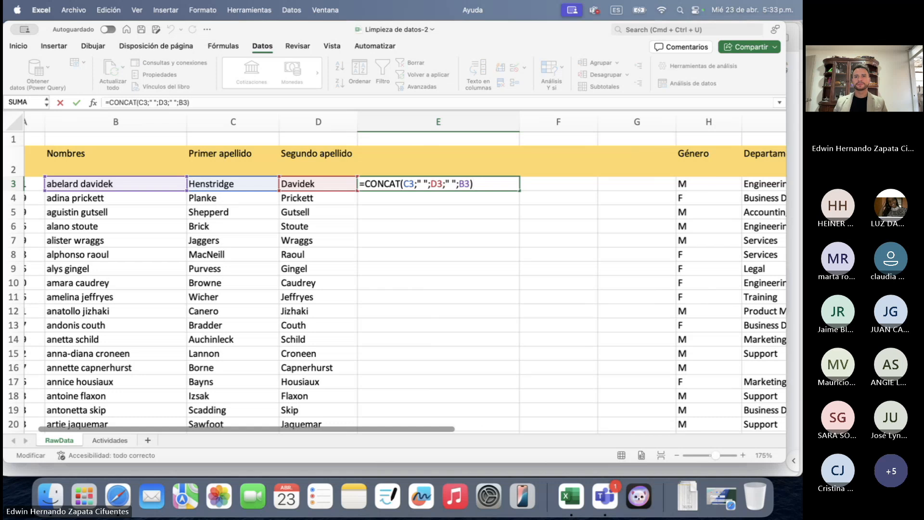
pyautogui.press('super+Tab')
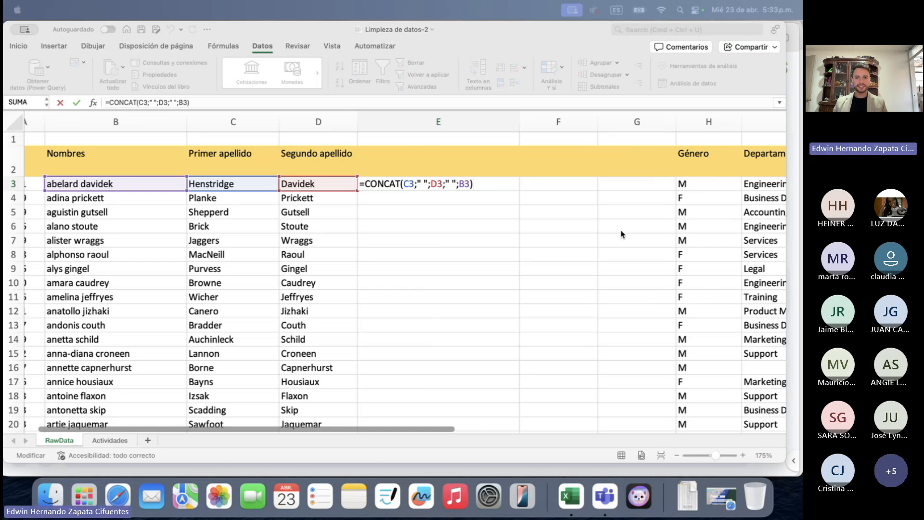
pyautogui.click(554, 51)
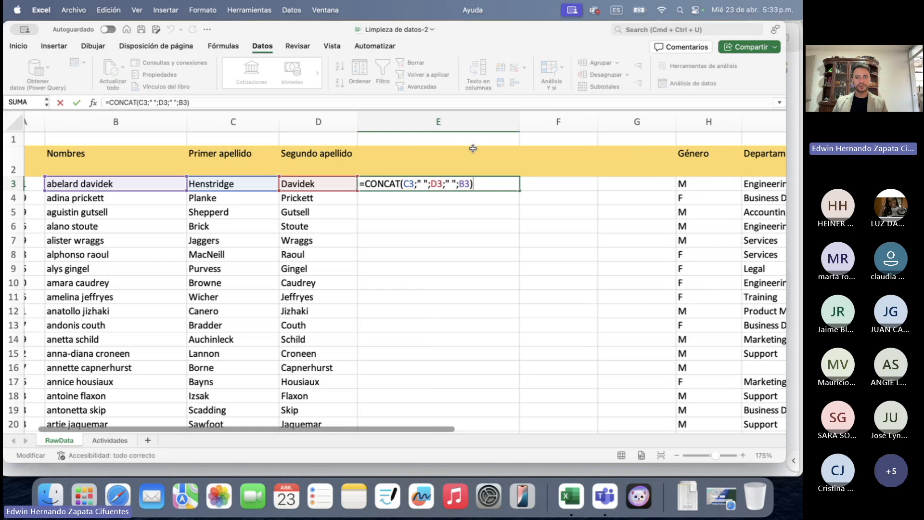
pyautogui.press('Return')
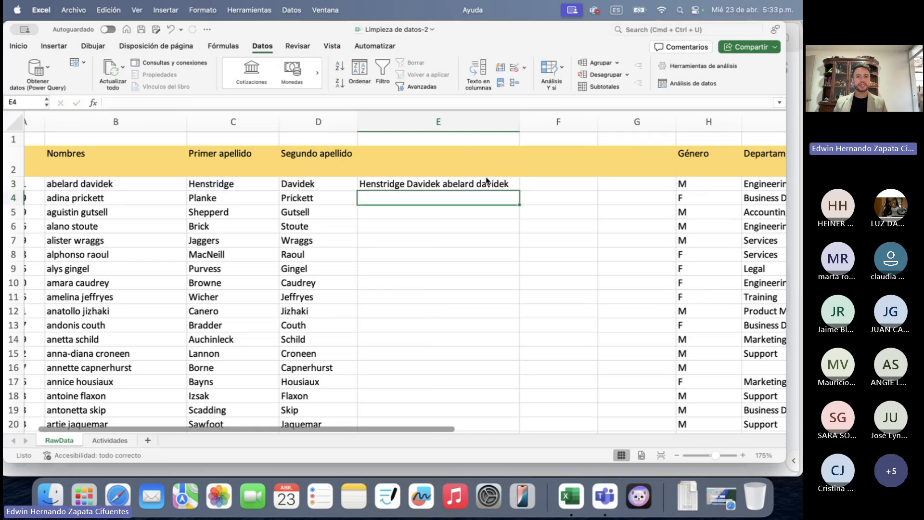
# Examine the E3 result, the empty cells beneath it and the employee rows that still need a full name
pyautogui.click(467, 181)
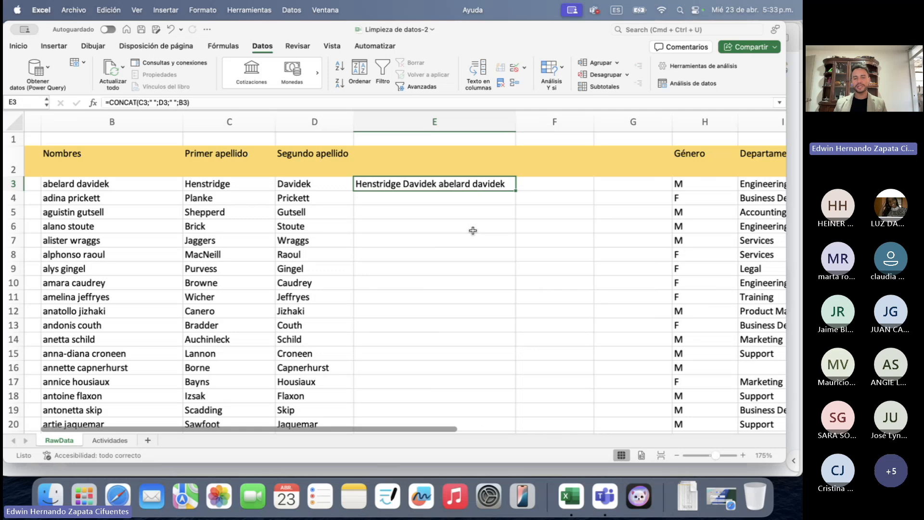
pyautogui.hscroll(2, 472, 229)
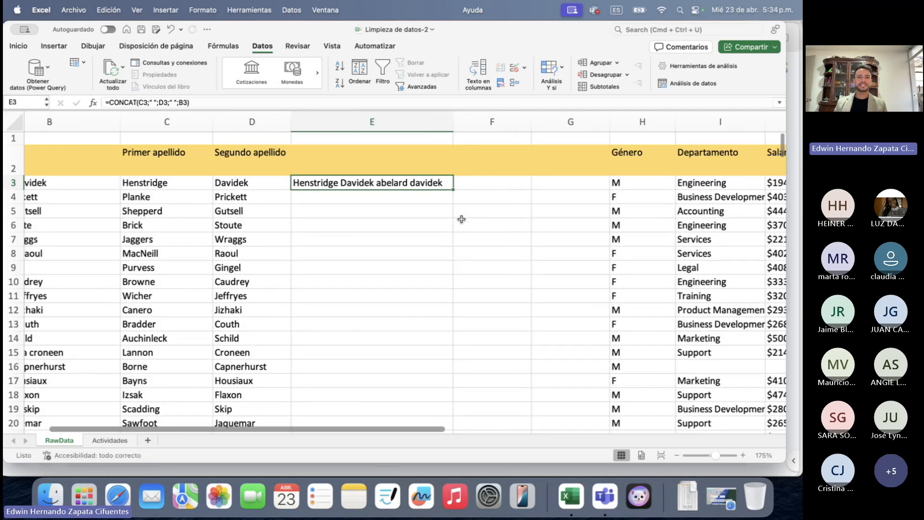
pyautogui.click(394, 196)
pyautogui.click(394, 220)
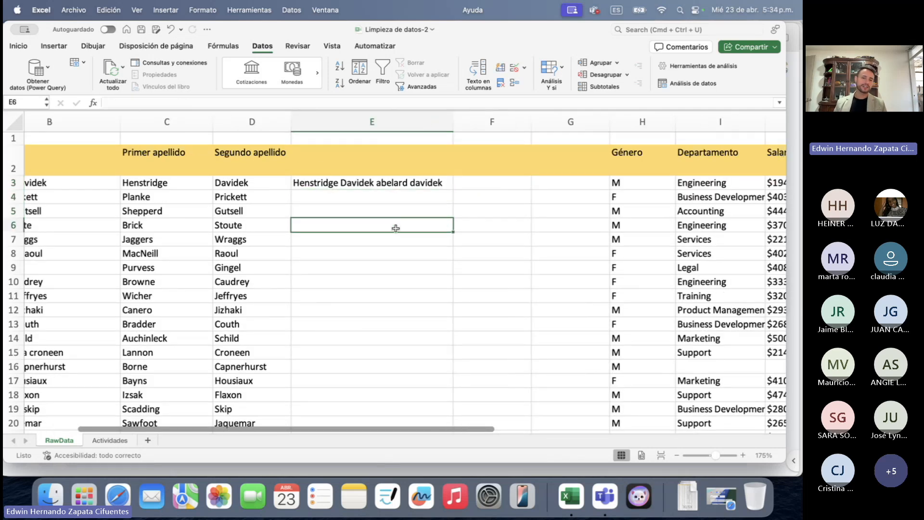
pyautogui.hscroll(-2, 393, 227)
pyautogui.scroll(-5, 419, 250)
pyautogui.scroll(-10, 421, 251)
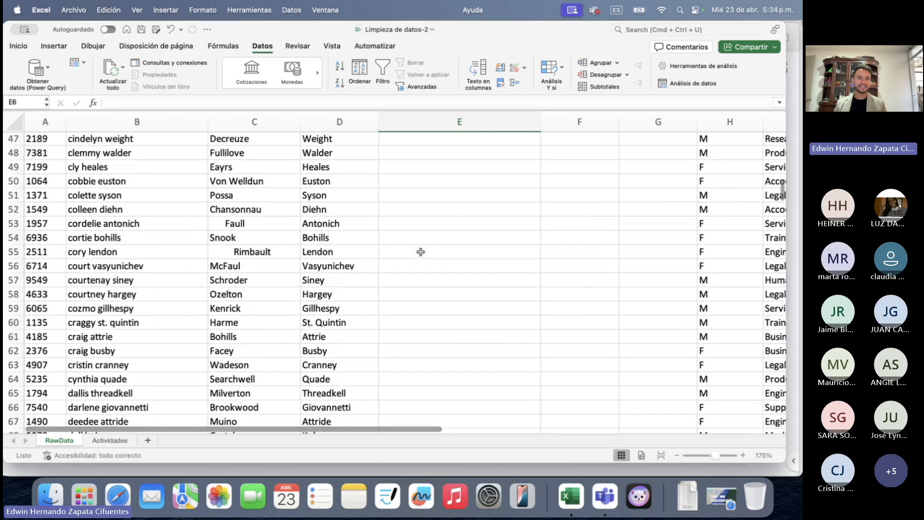
pyautogui.scroll(15, 421, 251)
# Copy the CONCAT formula from E3 down to E5 and check the cell references used in E5
pyautogui.click(452, 183)
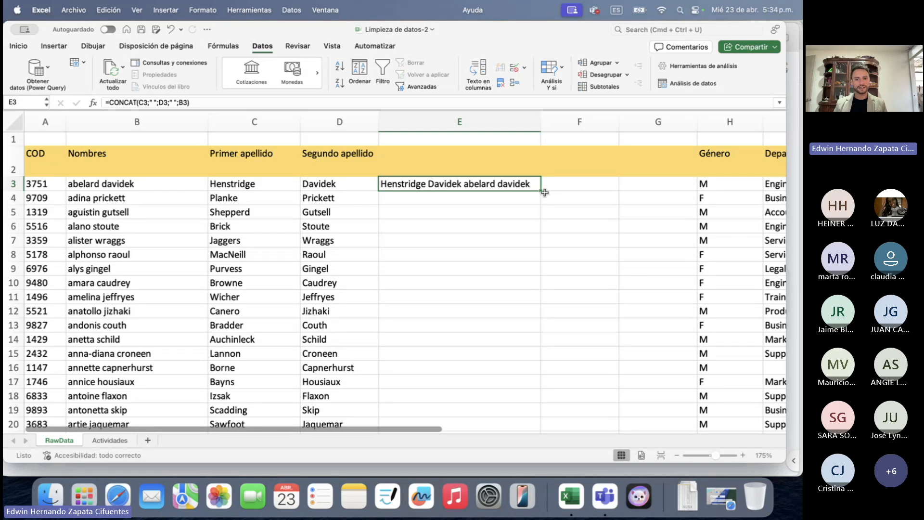
pyautogui.moveTo(544, 192); pyautogui.dragTo(540, 219)
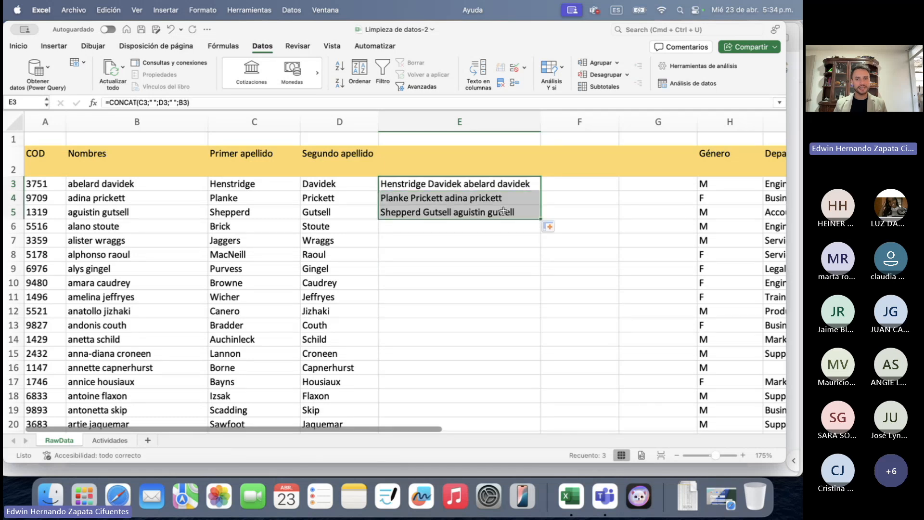
pyautogui.doubleClick(480, 210)
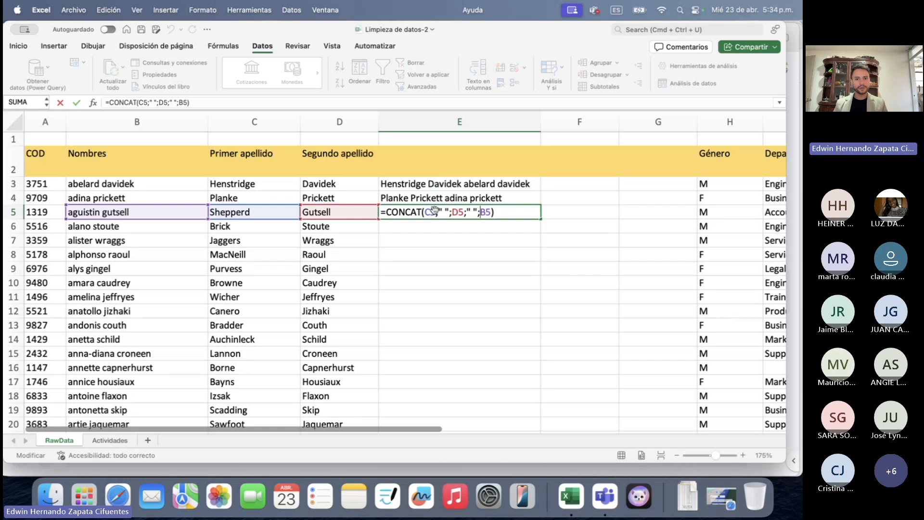
pyautogui.press('Escape')
# Compare the cell references in the CONCAT formulas of E3, E4 and E5 without changing them
pyautogui.doubleClick(439, 185)
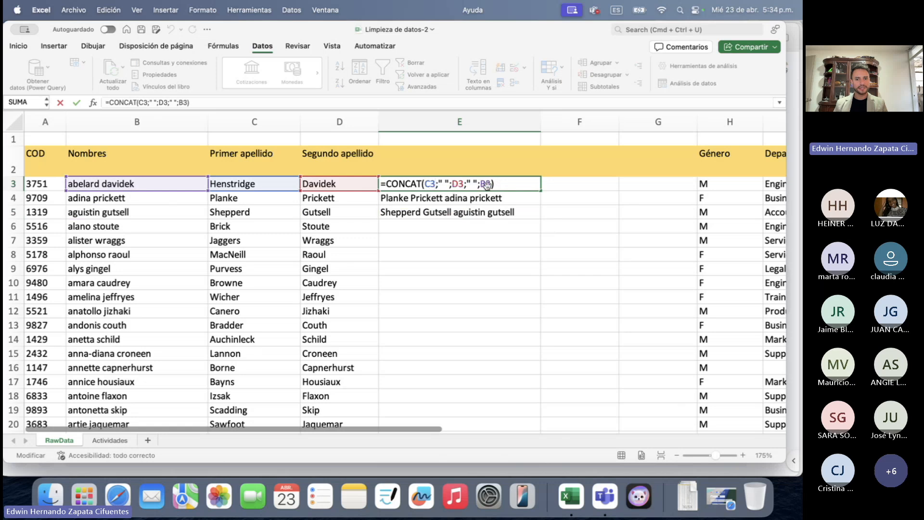
pyautogui.press('Escape')
pyautogui.click(445, 201)
pyautogui.doubleClick(445, 201)
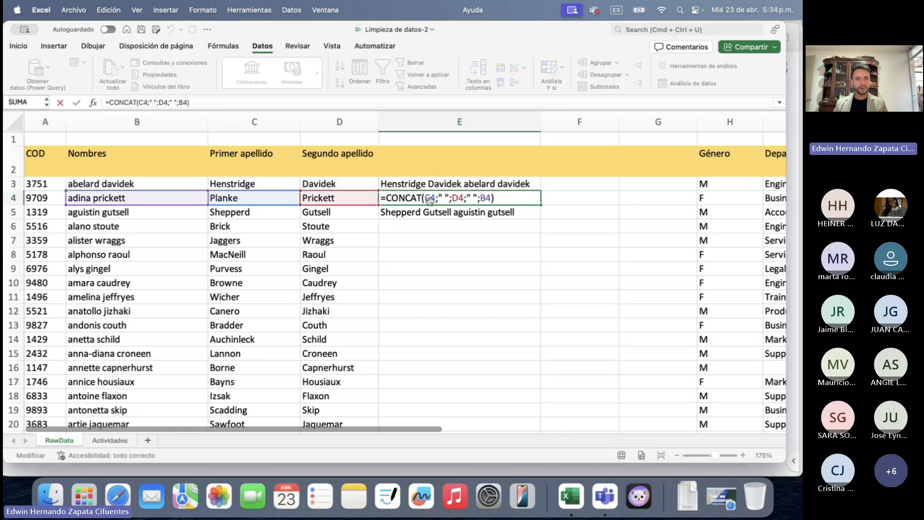
pyautogui.press('Escape')
pyautogui.doubleClick(458, 215)
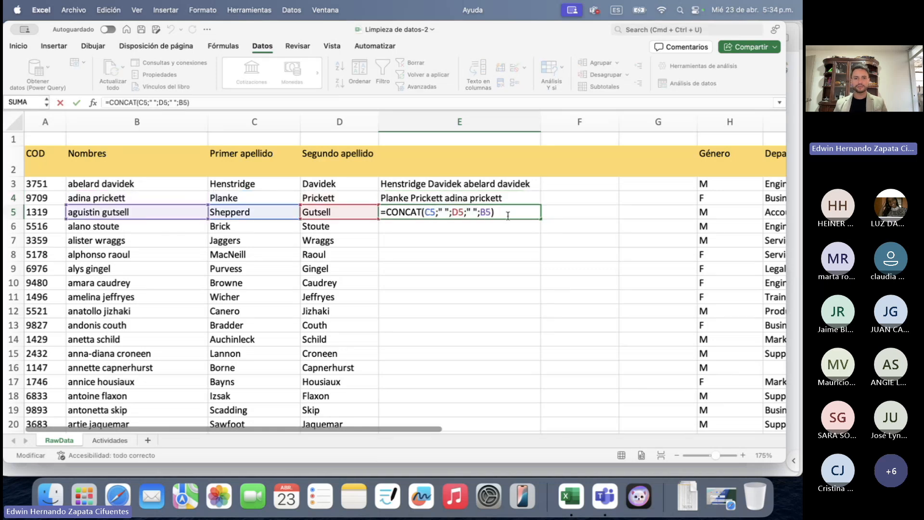
pyautogui.press('Escape')
# Fill the CONCAT formula from E5 down column E to the last employee row
pyautogui.moveTo(512, 185); pyautogui.dragTo(512, 210)
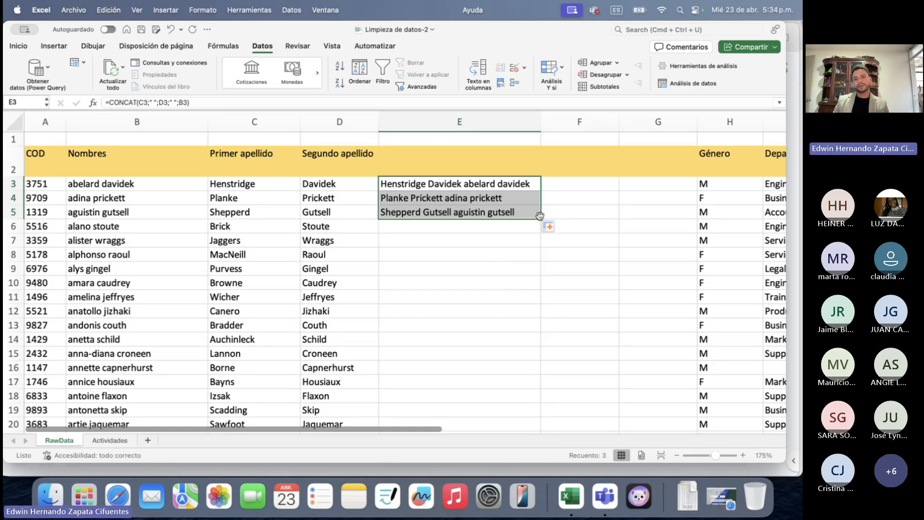
pyautogui.moveTo(540, 220)
pyautogui.mouseDown()
pyautogui.moveTo(525, 377)
pyautogui.moveTo(540, 217)
pyautogui.mouseUp()
pyautogui.click(527, 240)
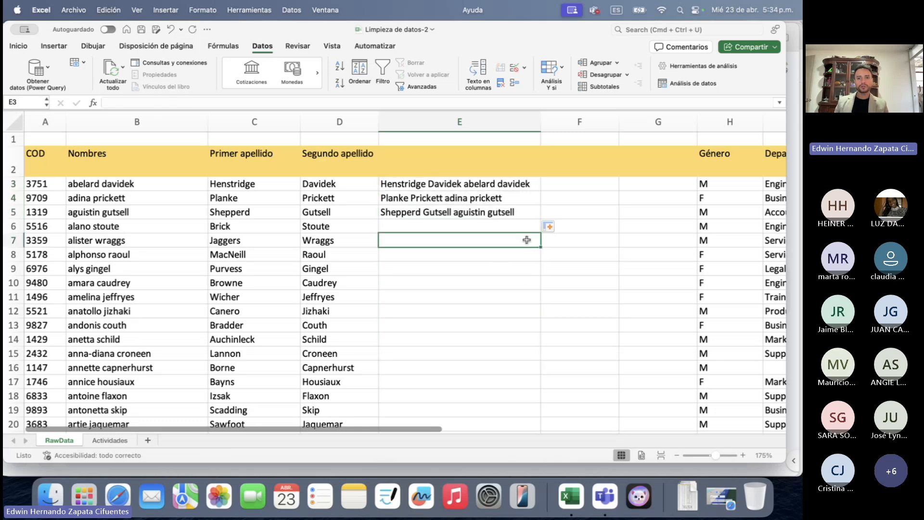
pyautogui.click(531, 212)
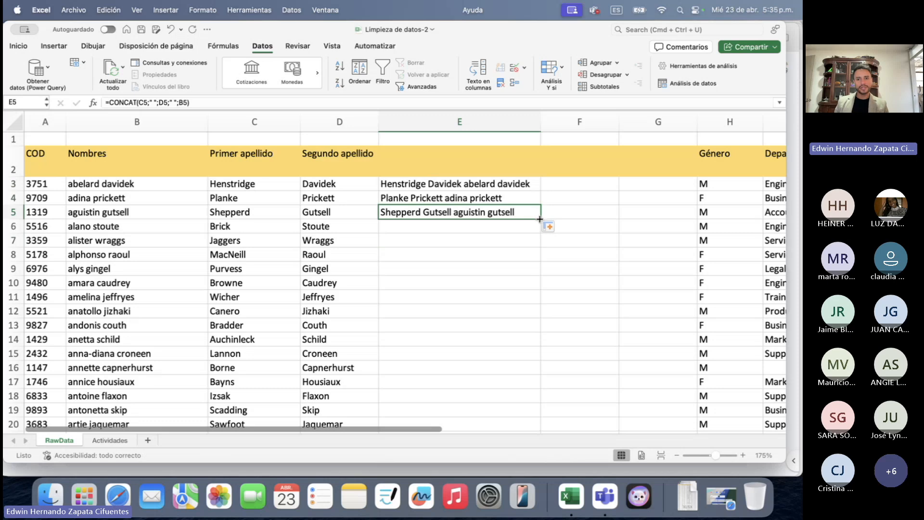
pyautogui.doubleClick(541, 220)
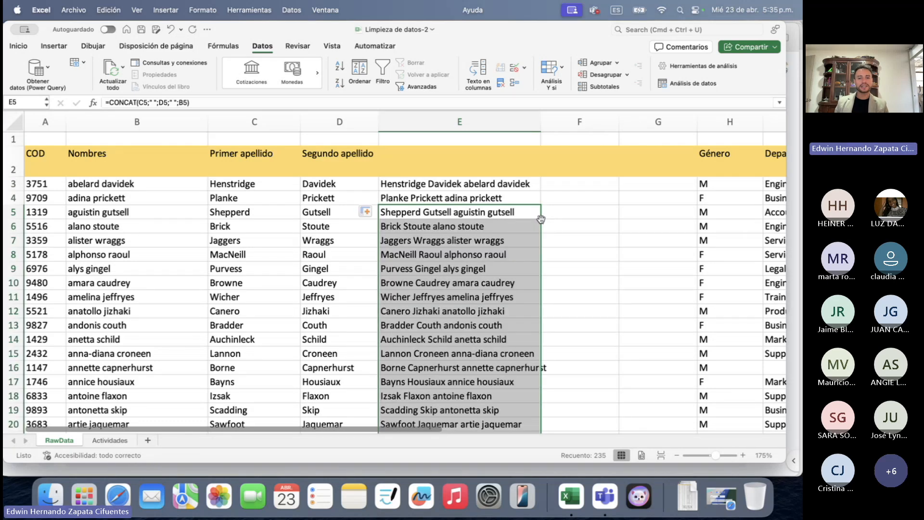
# Examine the joined full names in column E from the last employee row back up to E3
pyautogui.scroll(-5, 516, 239)
pyautogui.scroll(-20, 518, 241)
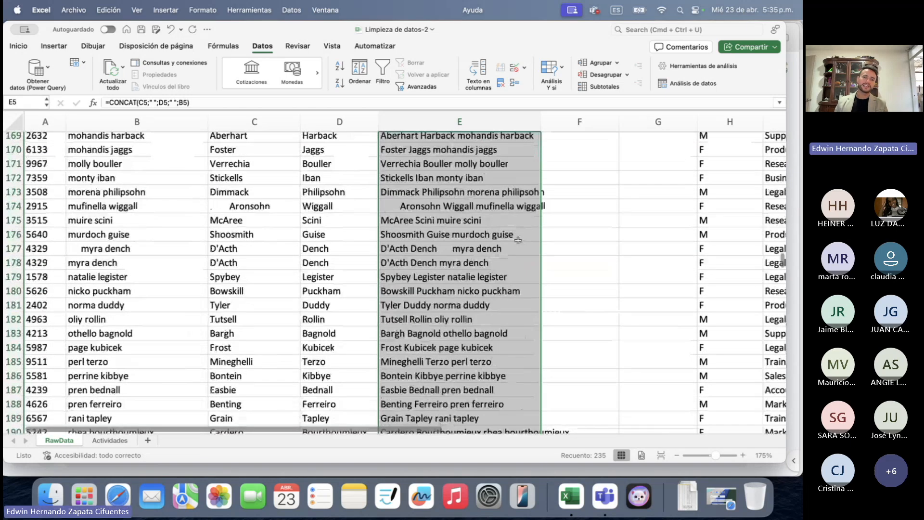
pyautogui.scroll(-20, 518, 240)
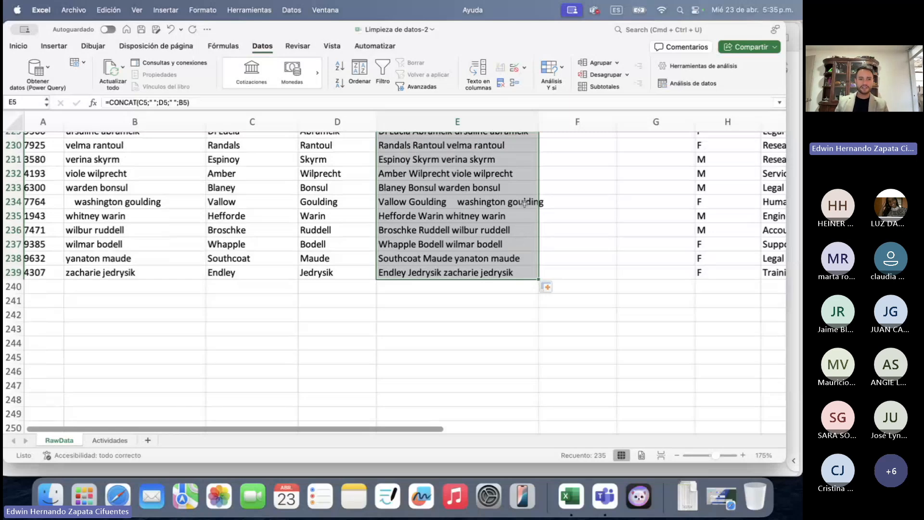
pyautogui.scroll(10, 523, 203)
pyautogui.scroll(20, 520, 224)
pyautogui.click(492, 185)
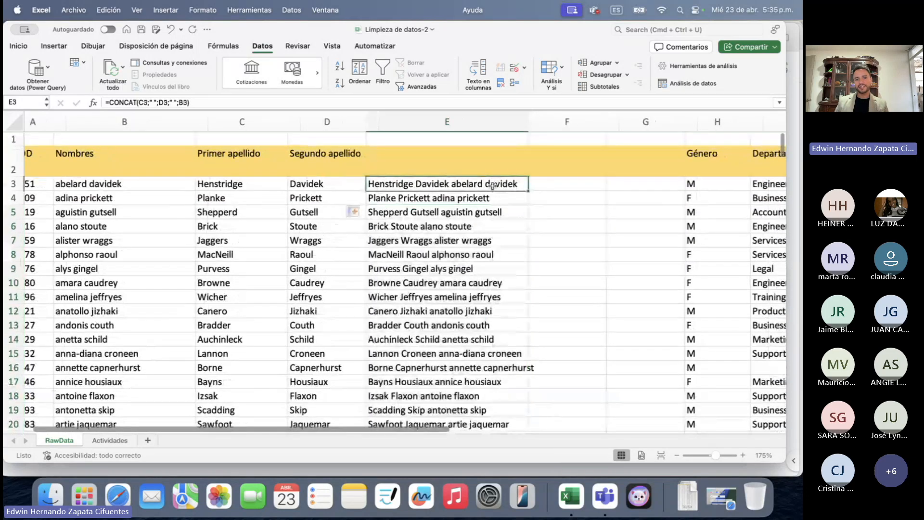
pyautogui.scroll(-20, 492, 186)
pyautogui.scroll(16, 492, 186)
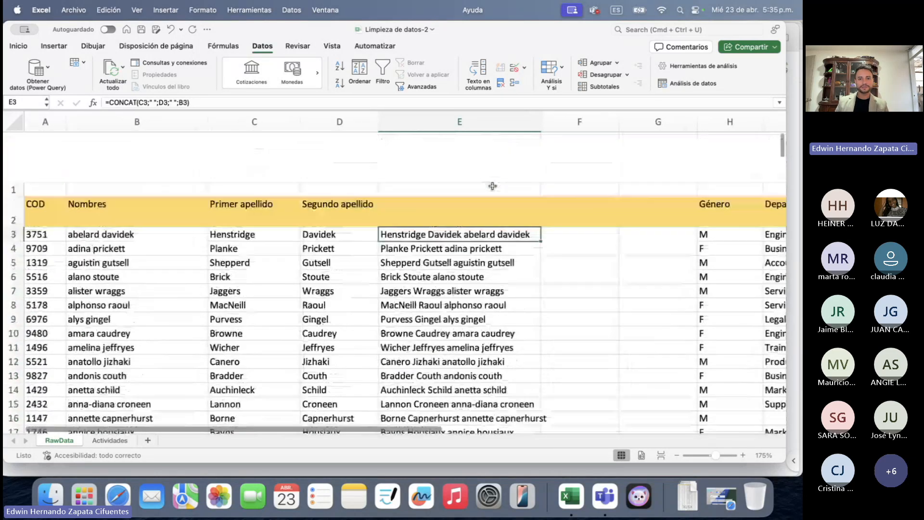
pyautogui.scroll(4, 492, 185)
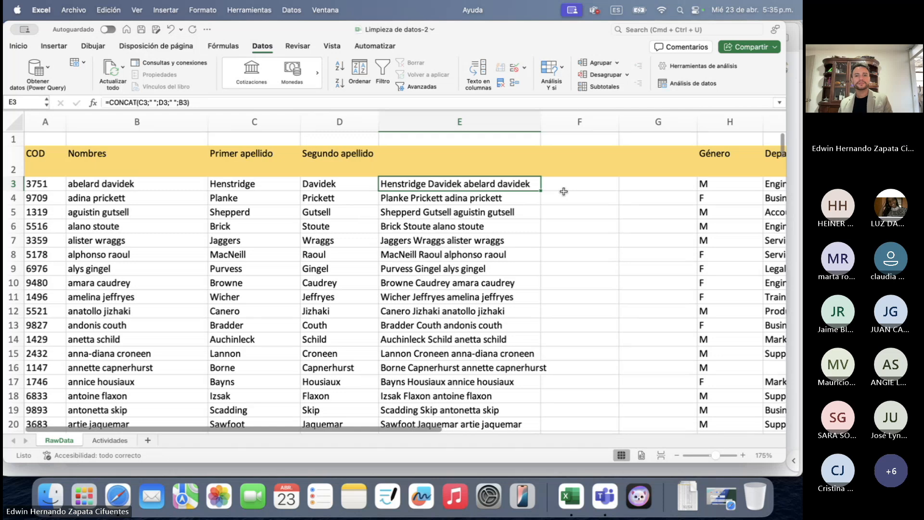
# Review the capitalization of the joined names in column E and the empty column F beside them
pyautogui.hscroll(3, 564, 191)
pyautogui.hscroll(-3, 563, 192)
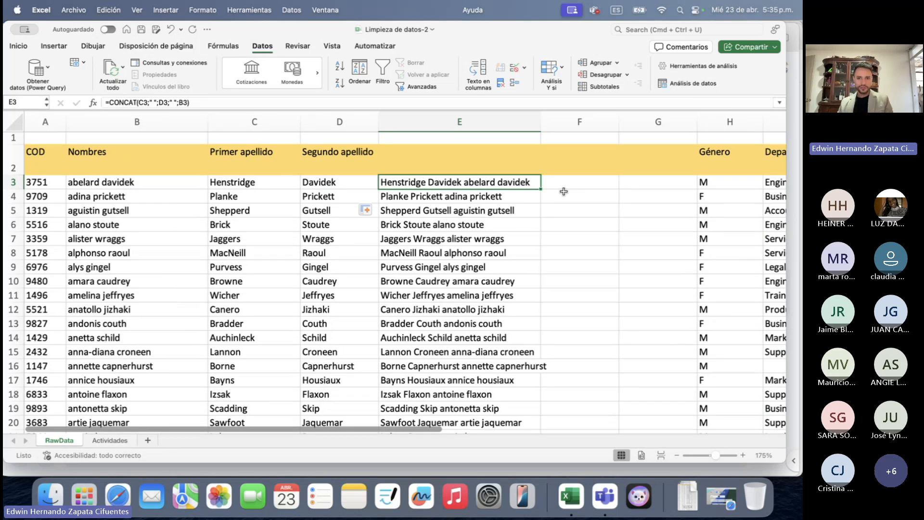
pyautogui.click(563, 182)
pyautogui.hscroll(3, 566, 183)
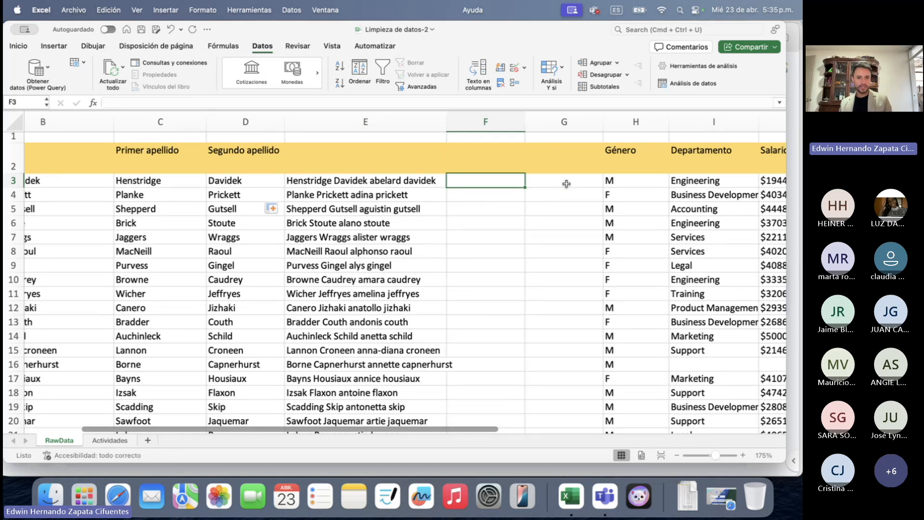
pyautogui.click(403, 180)
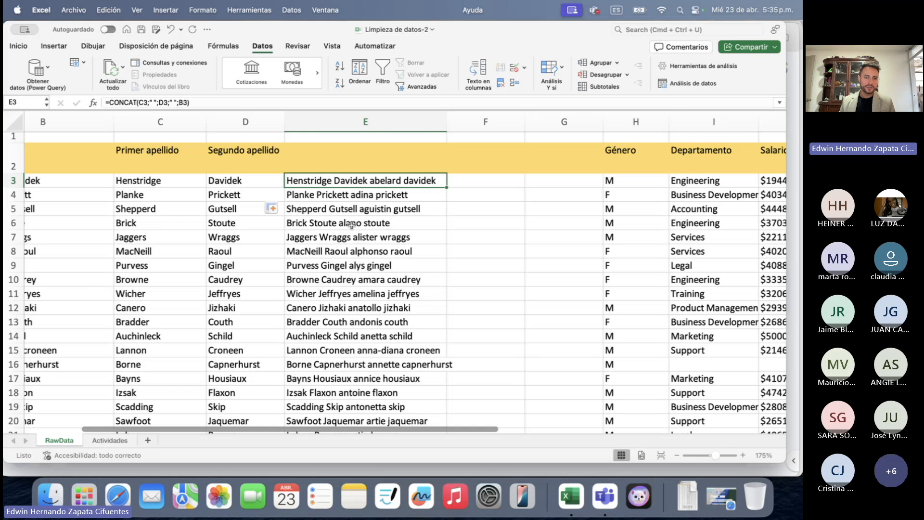
pyautogui.scroll(-1, 379, 211)
pyautogui.click(431, 220)
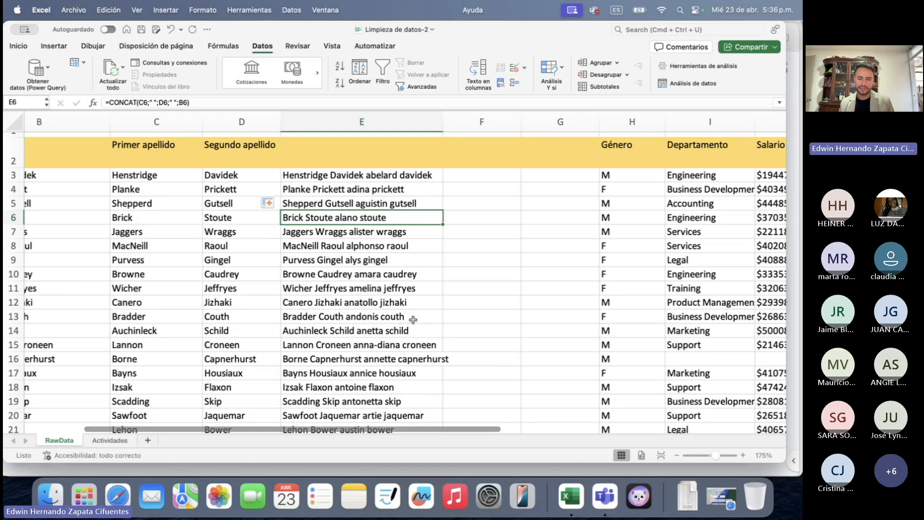
pyautogui.hscroll(-5, 413, 320)
pyautogui.scroll(1, 413, 319)
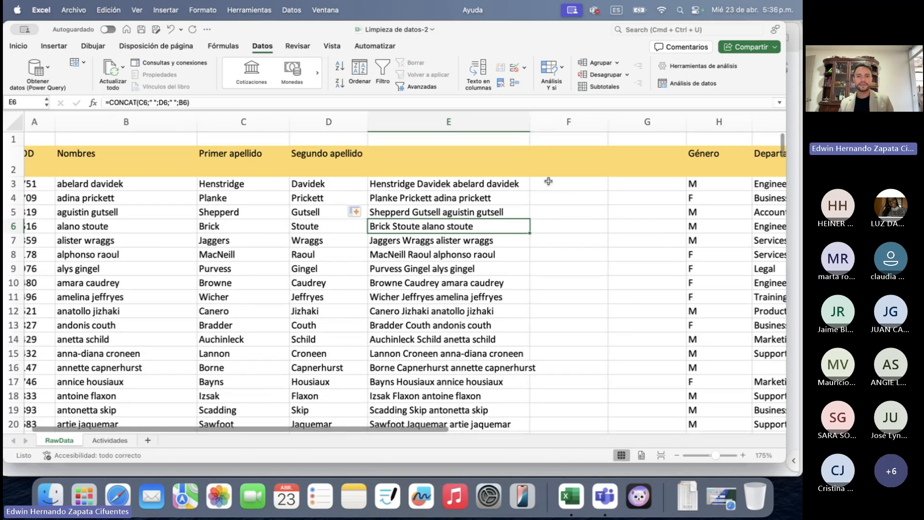
pyautogui.click(526, 248)
# Enter =NOMPROPIO(E3) in cell F3 to capitalize each word of the joined full name
pyautogui.hscroll(5, 525, 248)
pyautogui.click(455, 174)
pyautogui.click(460, 182)
pyautogui.write('=nomb')
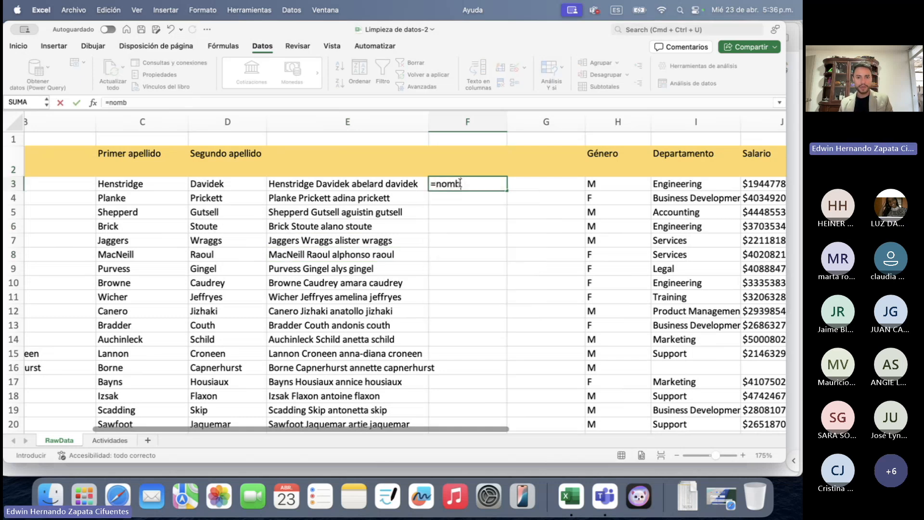
pyautogui.press('BackSpace')
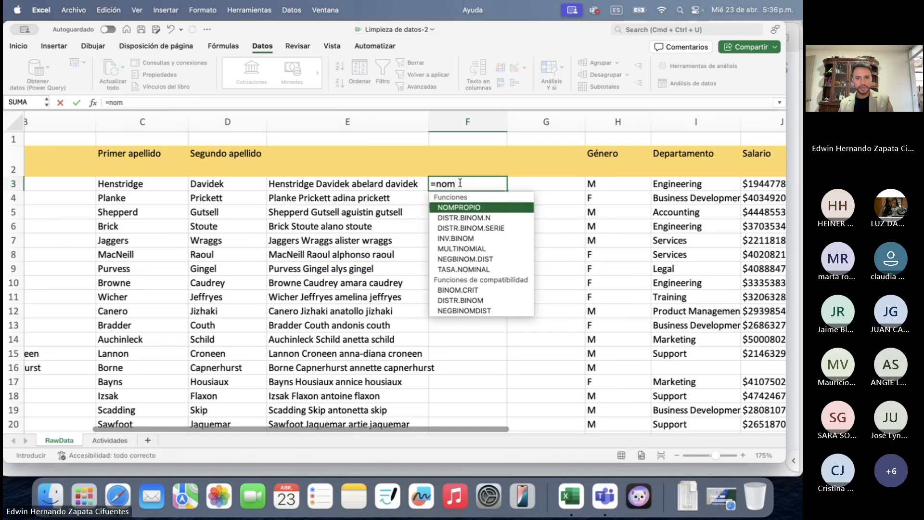
pyautogui.doubleClick(465, 209)
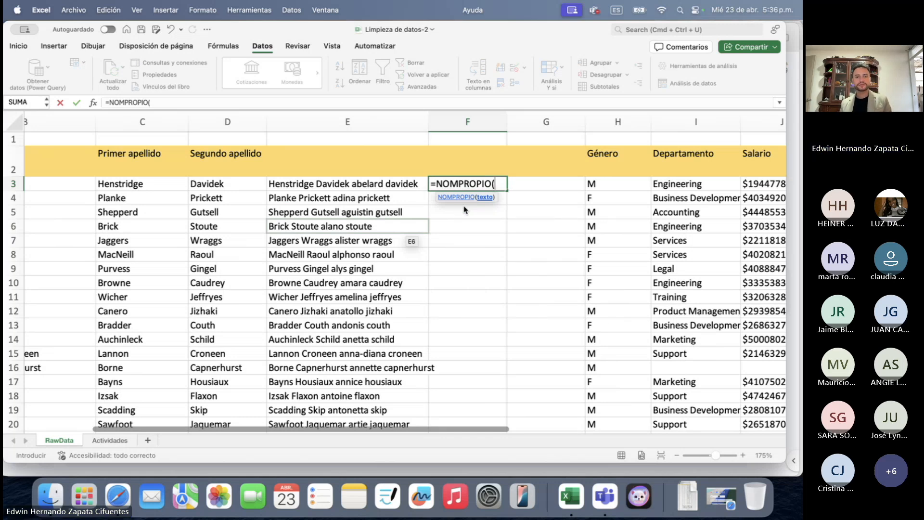
pyautogui.click(356, 185)
pyautogui.hscroll(-1, 366, 192)
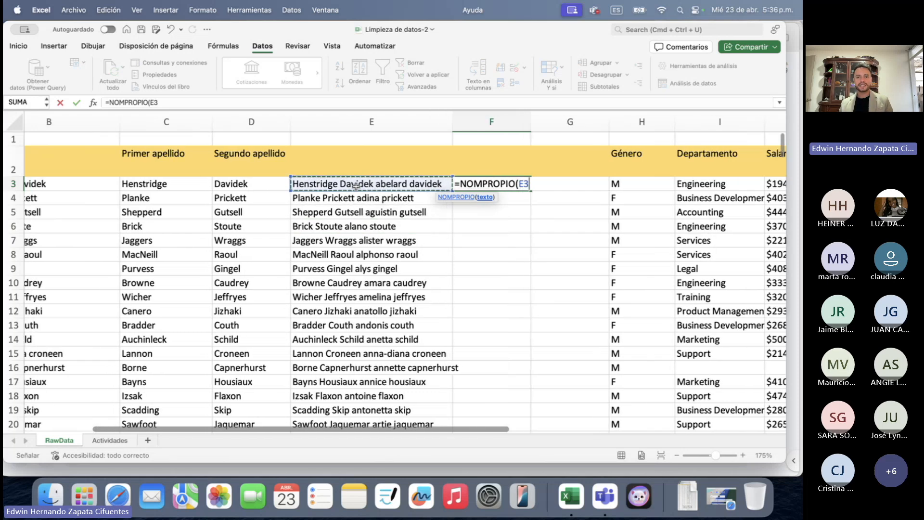
pyautogui.hscroll(1, 372, 198)
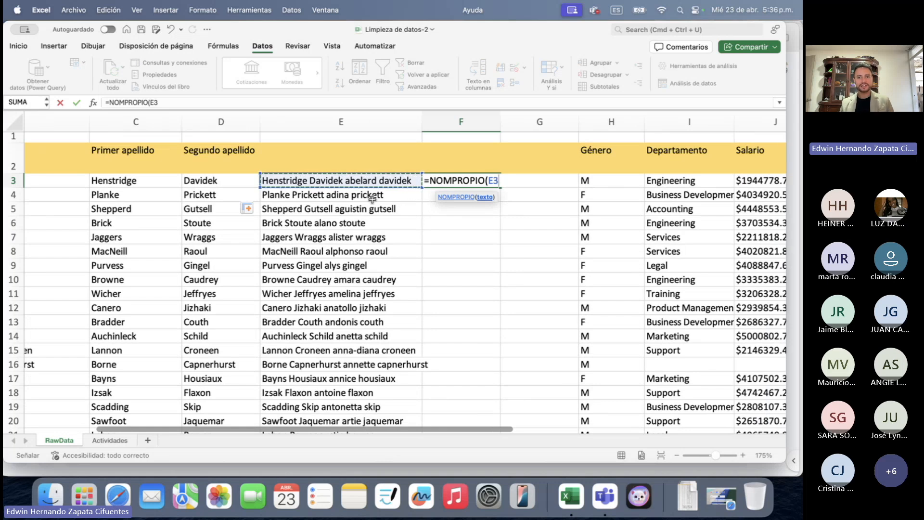
pyautogui.write(')')
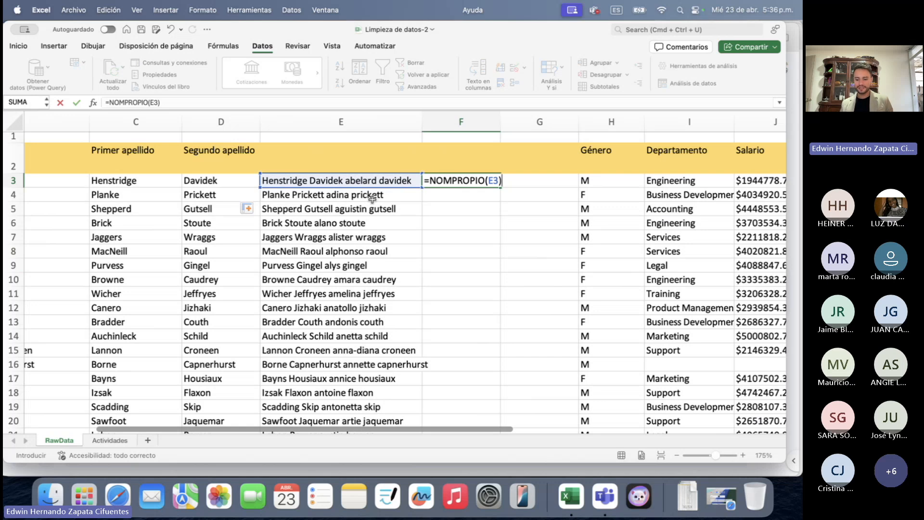
pyautogui.press('Return')
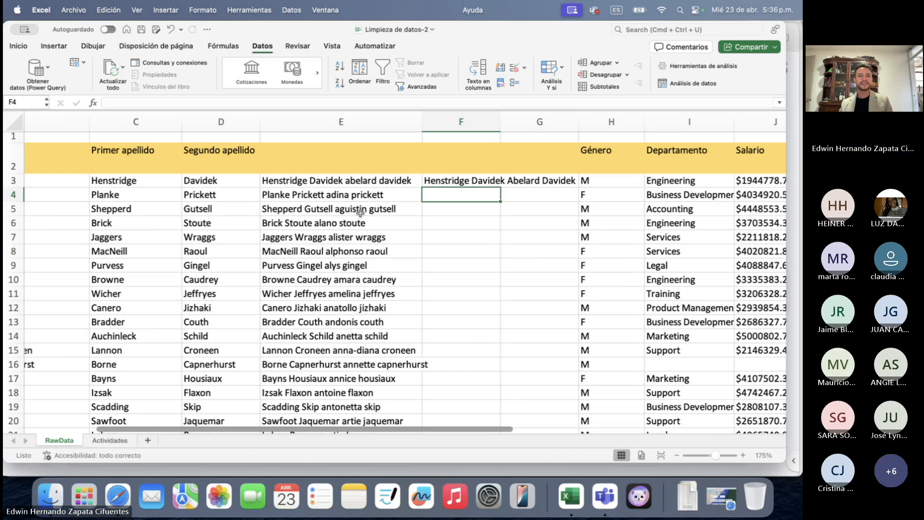
# Fill the NOMPROPIO formula from F3 down column F to the last employee row and check the filled range
pyautogui.click(447, 180)
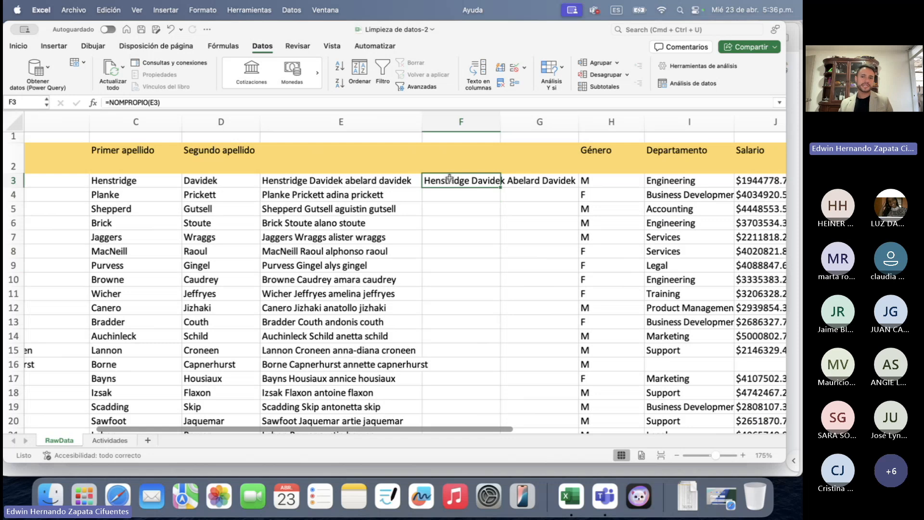
pyautogui.doubleClick(500, 188)
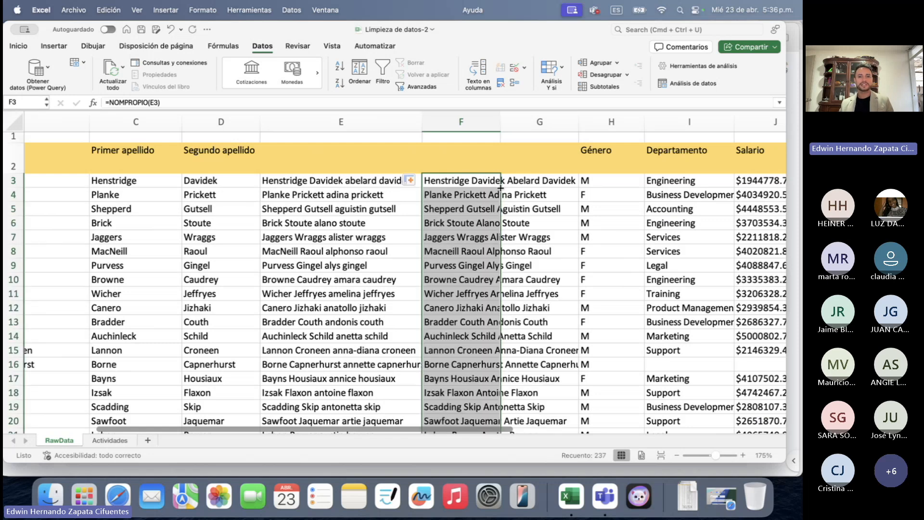
pyautogui.scroll(-20, 486, 215)
pyautogui.scroll(5, 486, 215)
pyautogui.scroll(-8, 487, 215)
pyautogui.scroll(20, 486, 215)
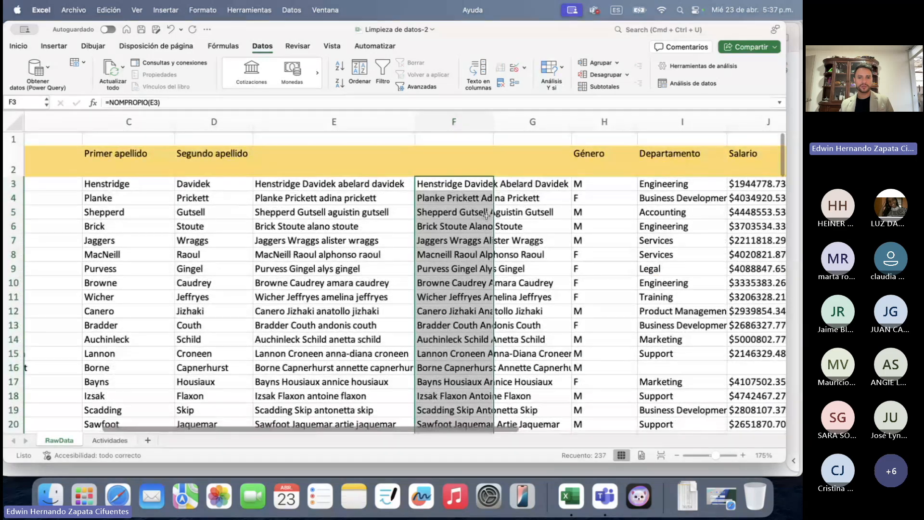
# Widen column F so the capitalized full names fit inside it
pyautogui.click(470, 174)
pyautogui.click(531, 174)
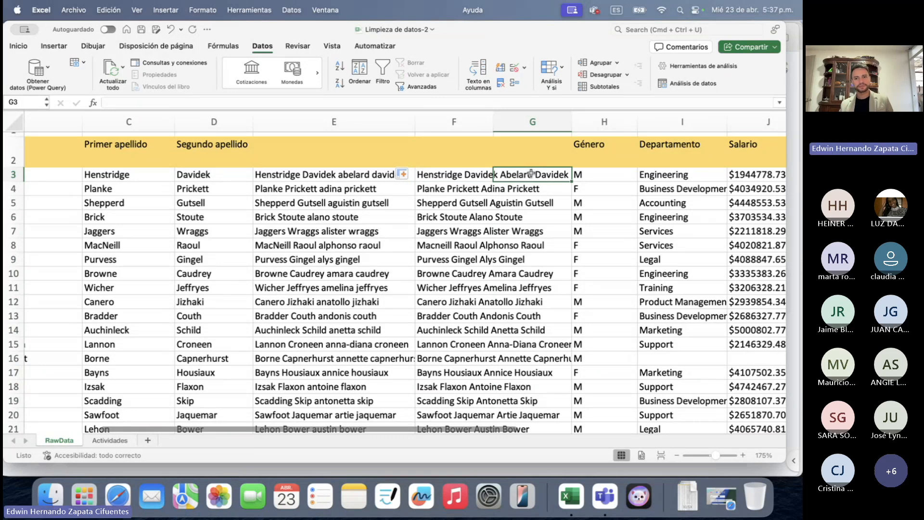
pyautogui.moveTo(492, 113); pyautogui.dragTo(589, 124)
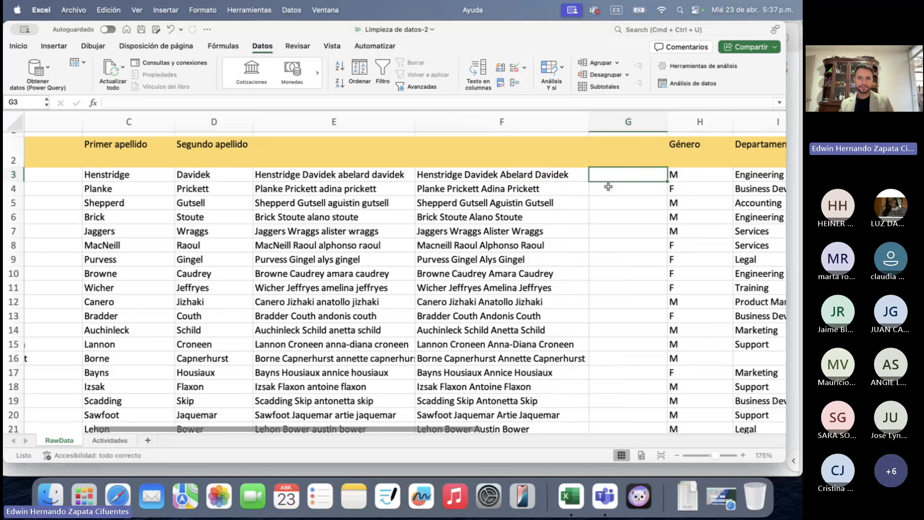
pyautogui.hscroll(3, 626, 173)
pyautogui.hscroll(-1, 529, 174)
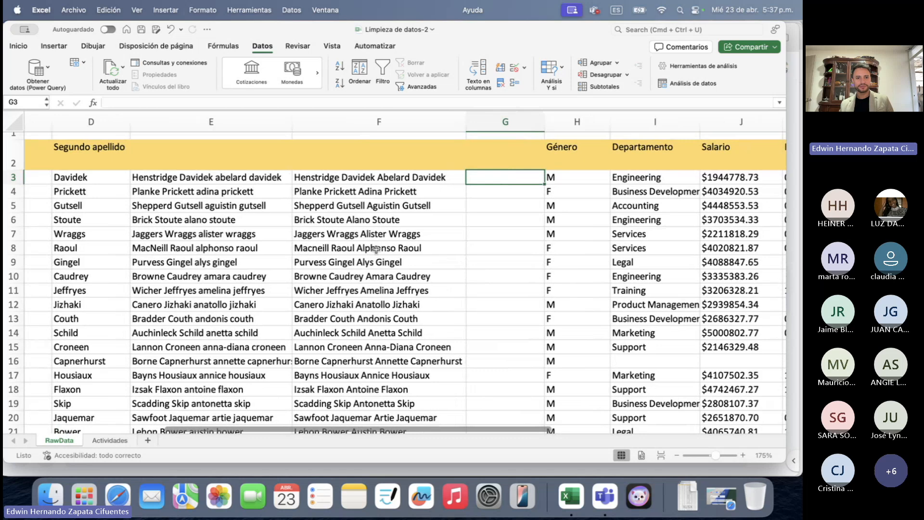
pyautogui.hscroll(-5, 375, 250)
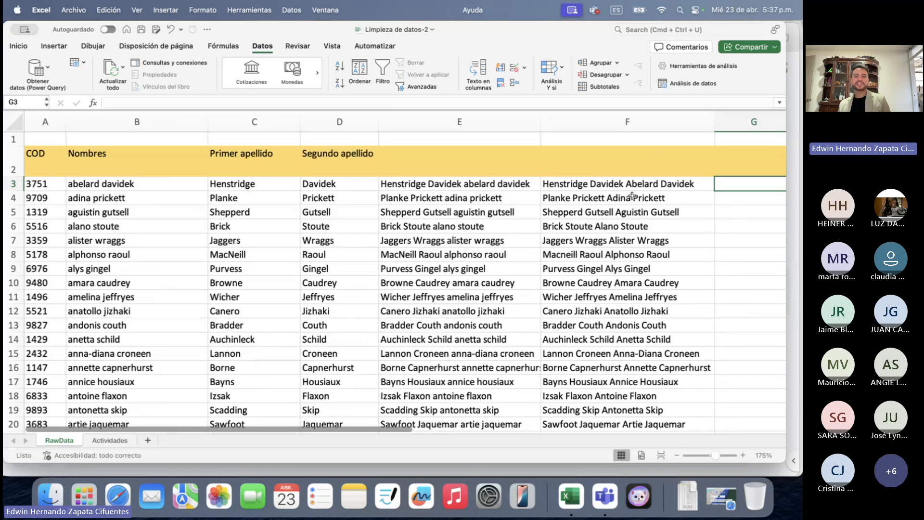
pyautogui.hscroll(10, 597, 194)
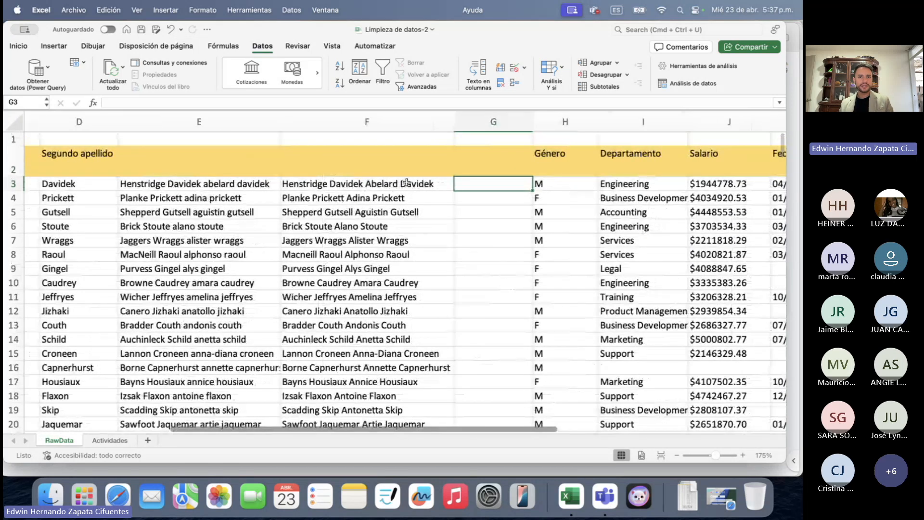
# Compare the capitalized full names in column F with the original names and surnames in columns B, C and D
pyautogui.click(406, 183)
pyautogui.click(404, 198)
pyautogui.click(406, 218)
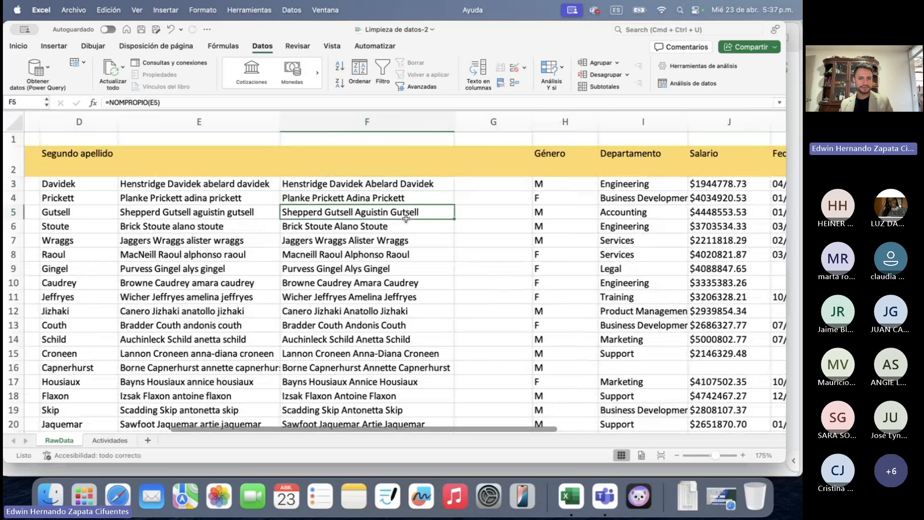
pyautogui.click(409, 184)
pyautogui.hscroll(-5, 412, 186)
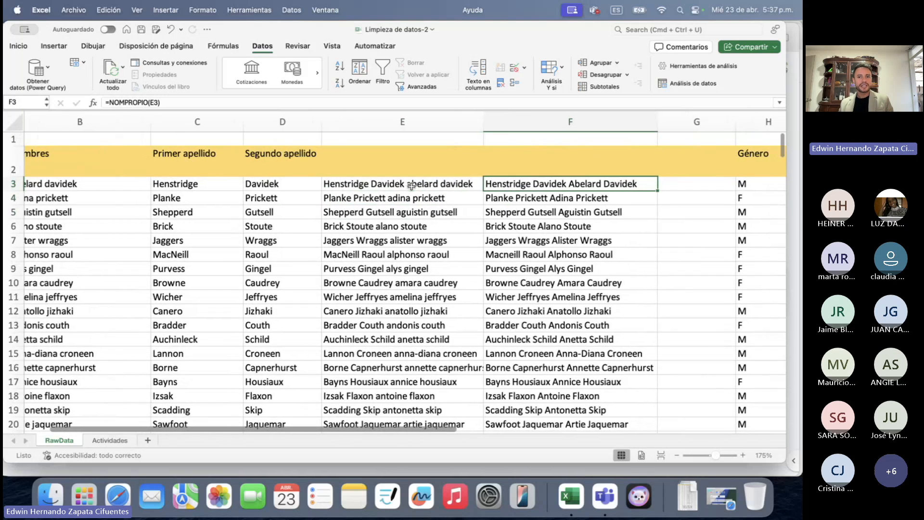
pyautogui.hscroll(-2, 411, 186)
pyautogui.click(242, 190)
pyautogui.click(240, 223)
pyautogui.click(144, 217)
pyautogui.click(307, 236)
pyautogui.click(250, 122)
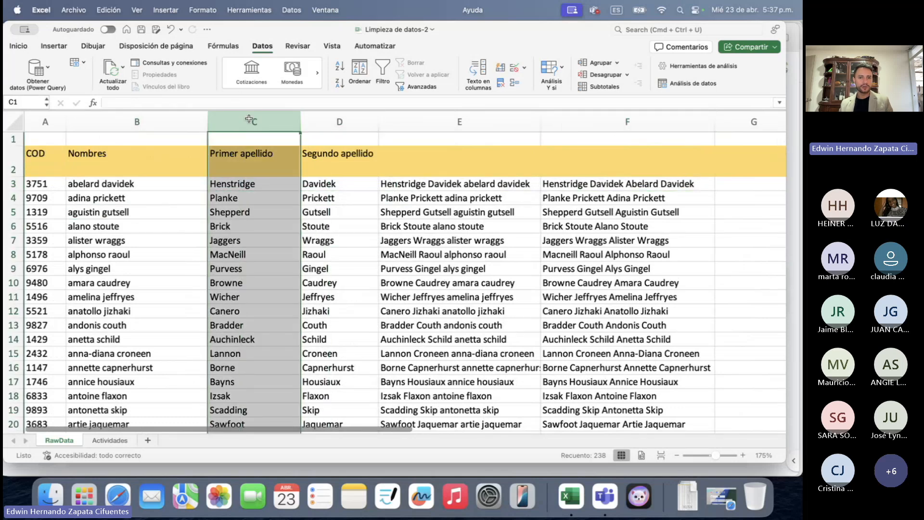
# Compare the joined names in column E with their NOMPROPIO versions in column F across several rows
pyautogui.click(446, 185)
pyautogui.press('Right')
pyautogui.click(501, 198)
pyautogui.click(592, 200)
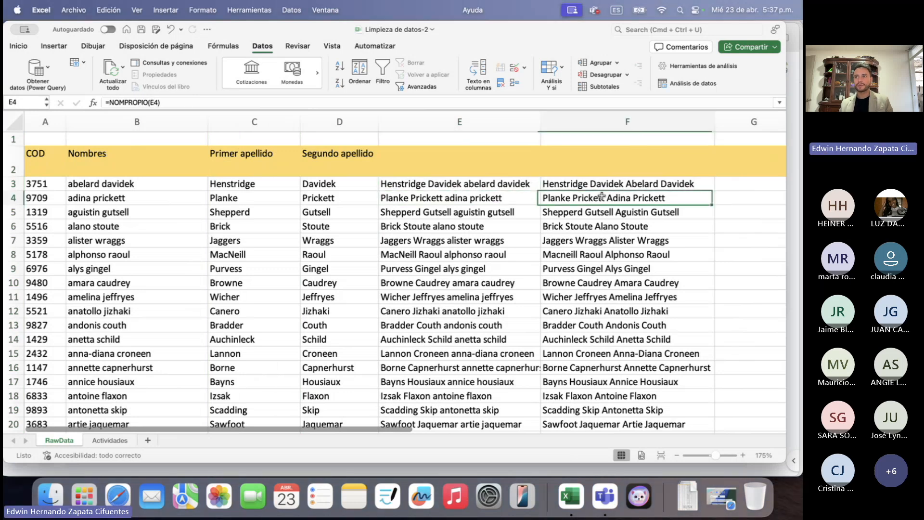
pyautogui.click(409, 265)
pyautogui.click(566, 257)
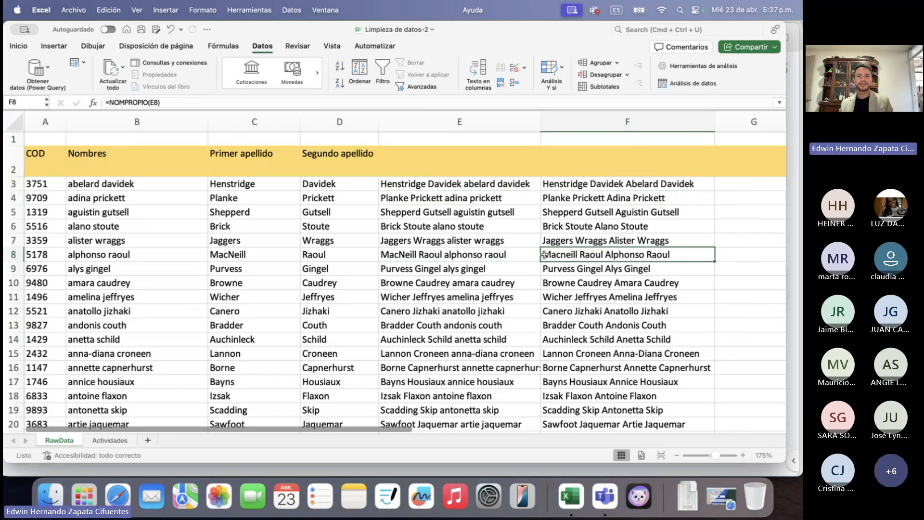
pyautogui.hscroll(2, 530, 260)
pyautogui.hscroll(10, 497, 262)
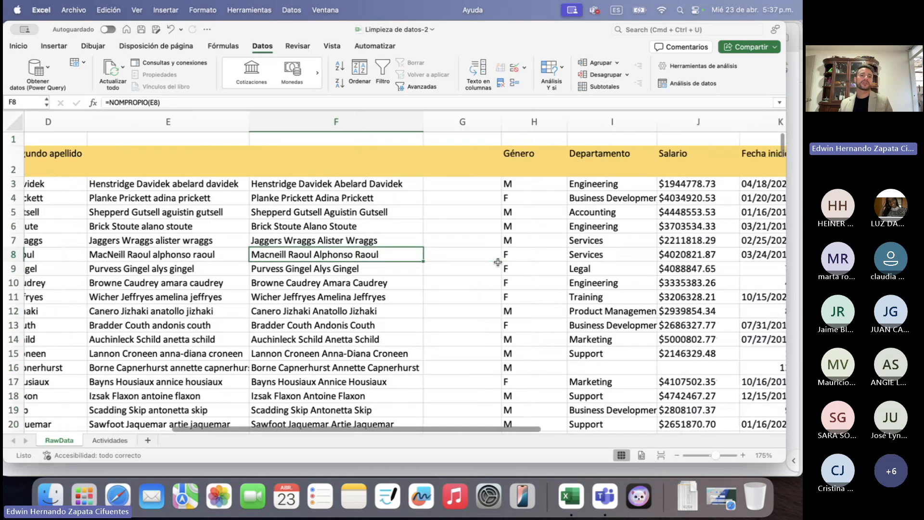
# Copy the capitalized full names in column F from F3 down to the last employee row
pyautogui.click(279, 185)
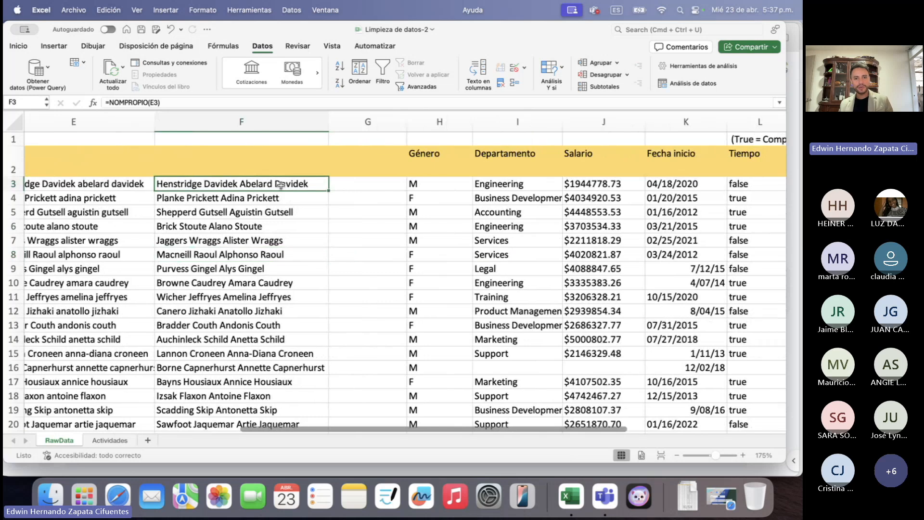
pyautogui.hscroll(-1, 305, 181)
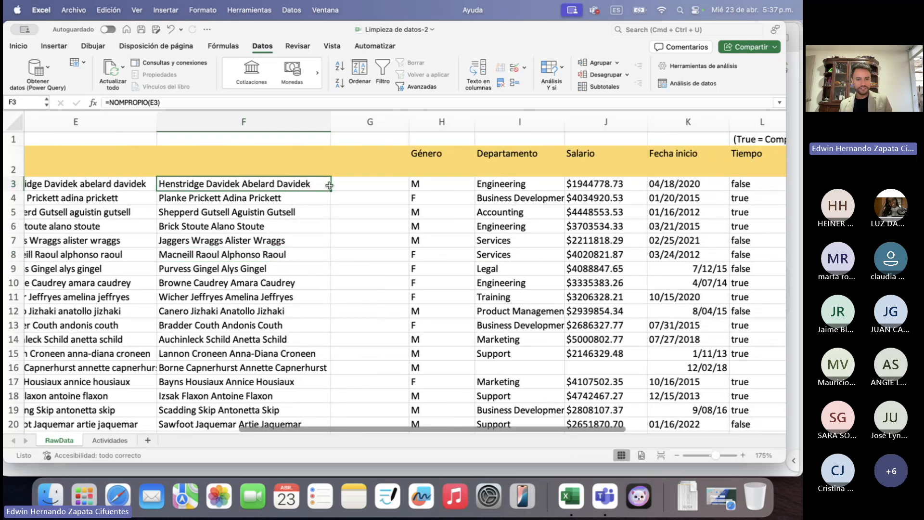
pyautogui.press('super+shift+Down')
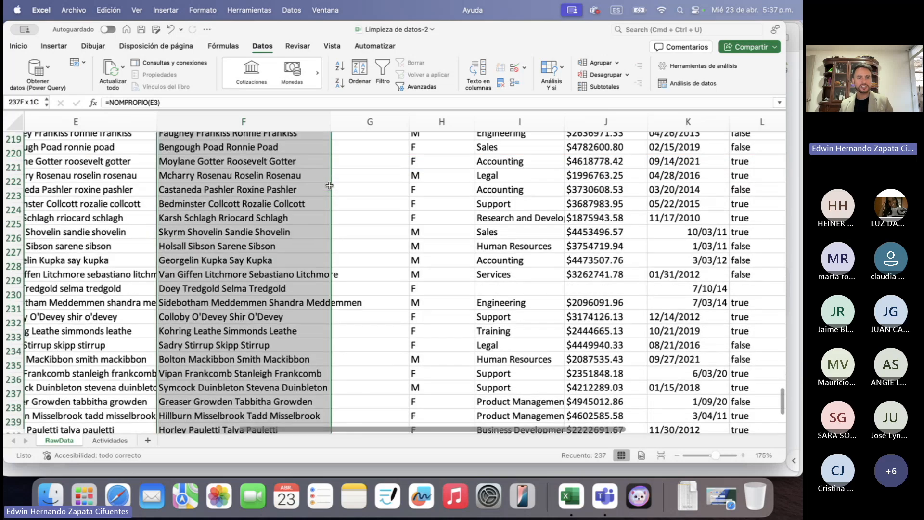
pyautogui.scroll(20, 330, 185)
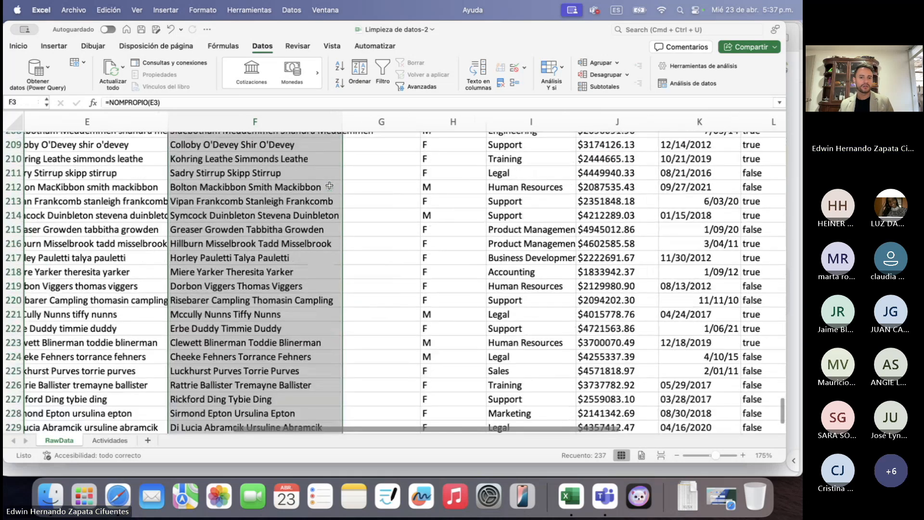
pyautogui.scroll(15, 330, 186)
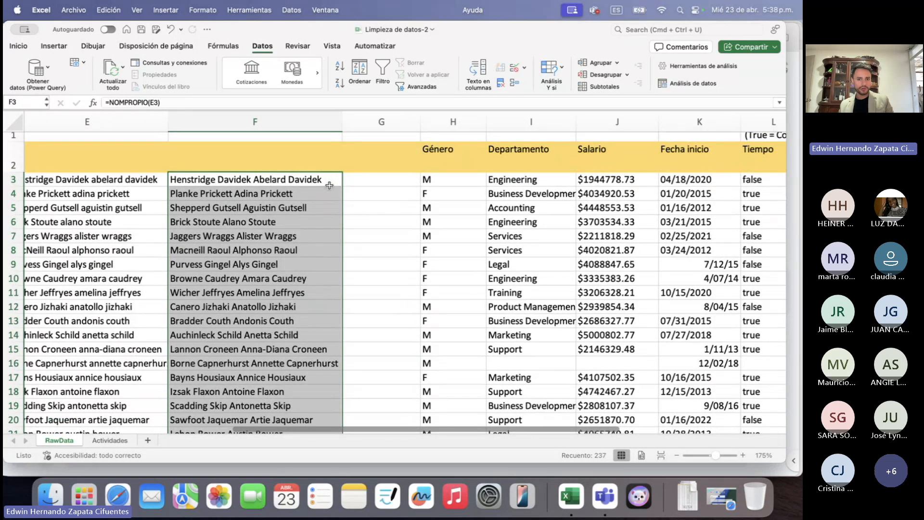
pyautogui.press('super+c')
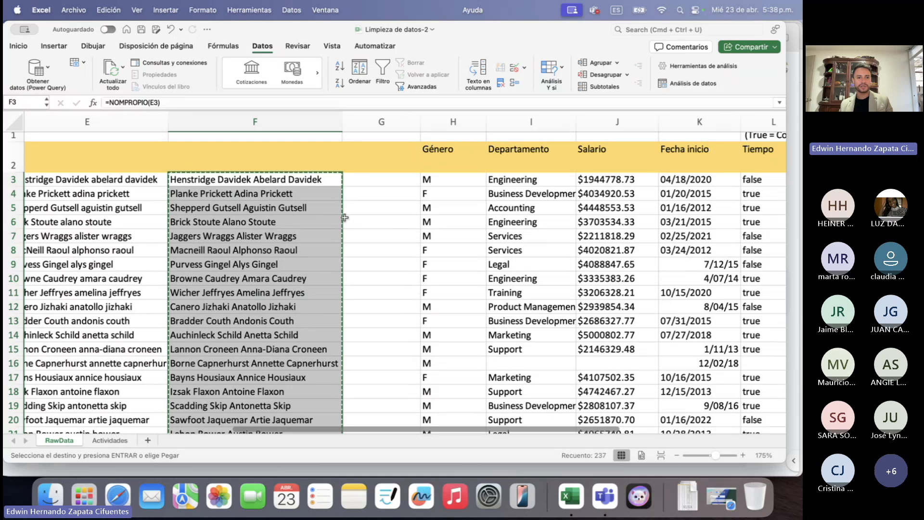
# Paste the copied full names as values only from G3 downward and widen column G to fit them
pyautogui.click(371, 177)
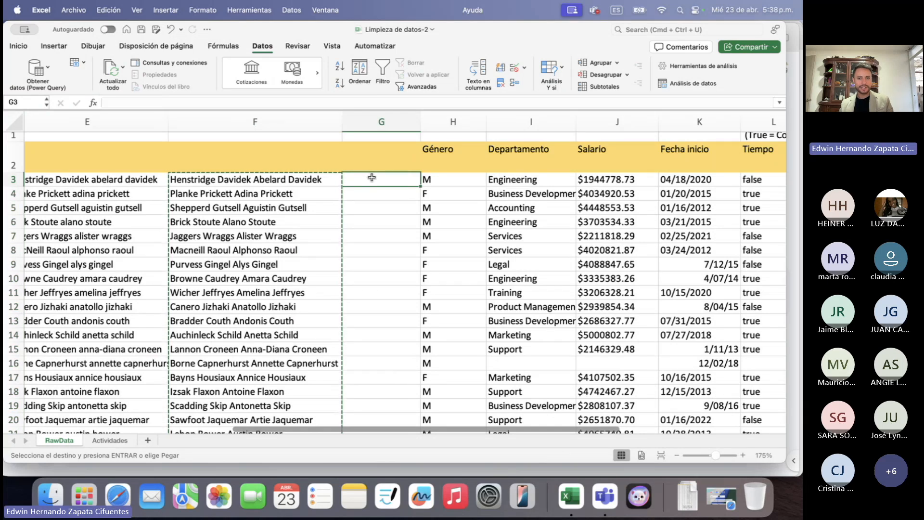
pyautogui.rightClick(373, 181)
pyautogui.moveTo(399, 188)
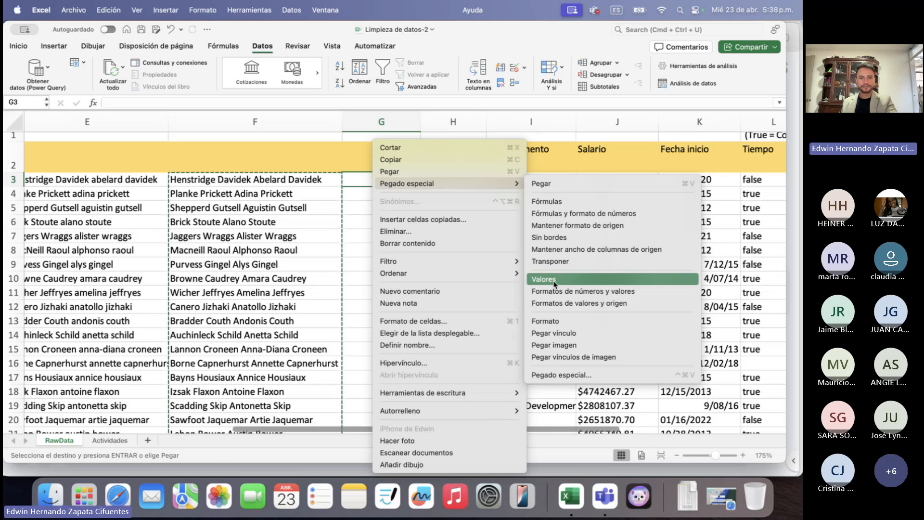
pyautogui.click(368, 181)
pyautogui.rightClick(369, 179)
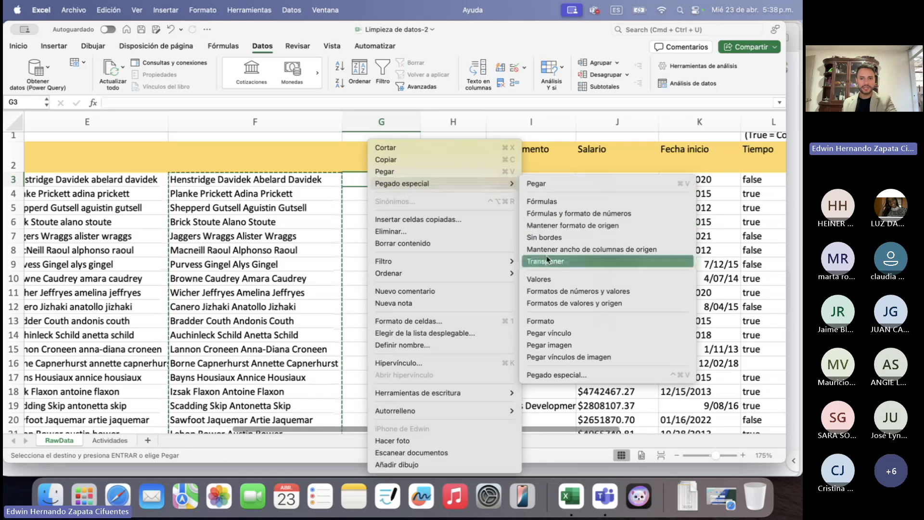
pyautogui.click(549, 279)
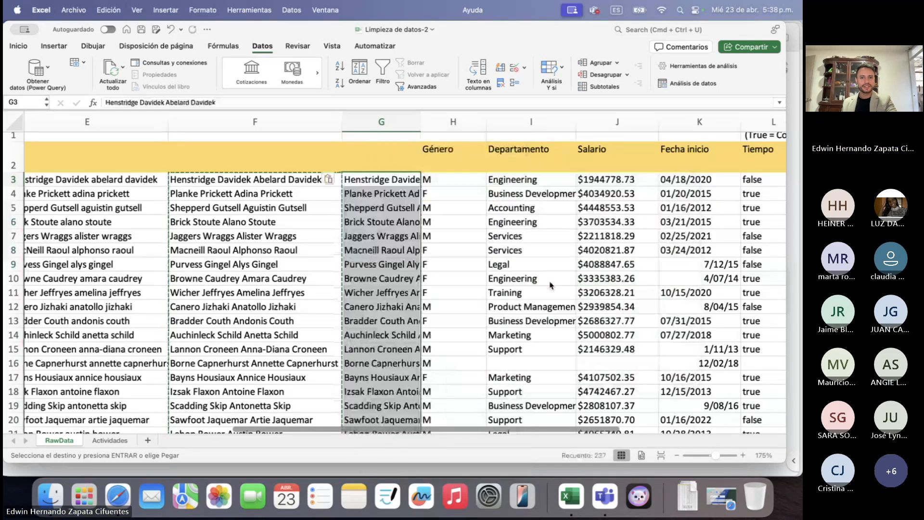
pyautogui.doubleClick(421, 116)
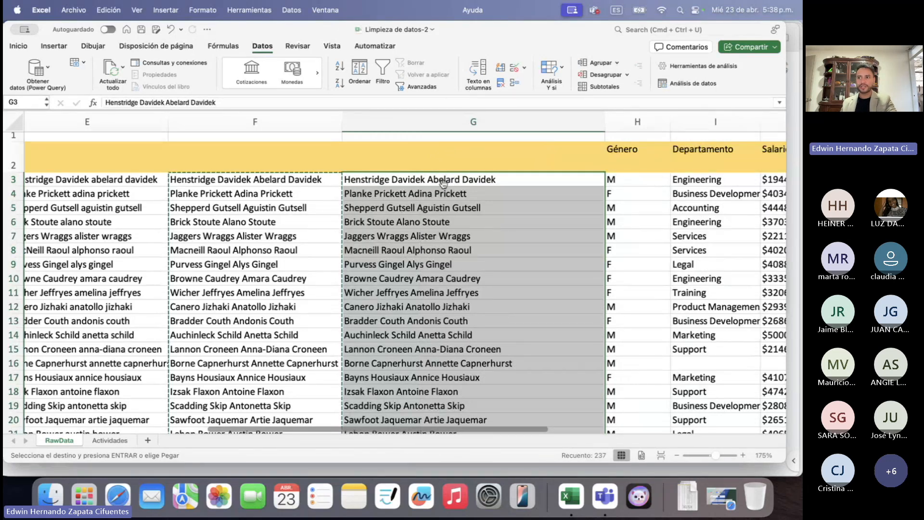
# Check the contents of several cells in column G against the NOMPROPIO and CONCAT formulas in columns F and E
pyautogui.hscroll(-1, 440, 183)
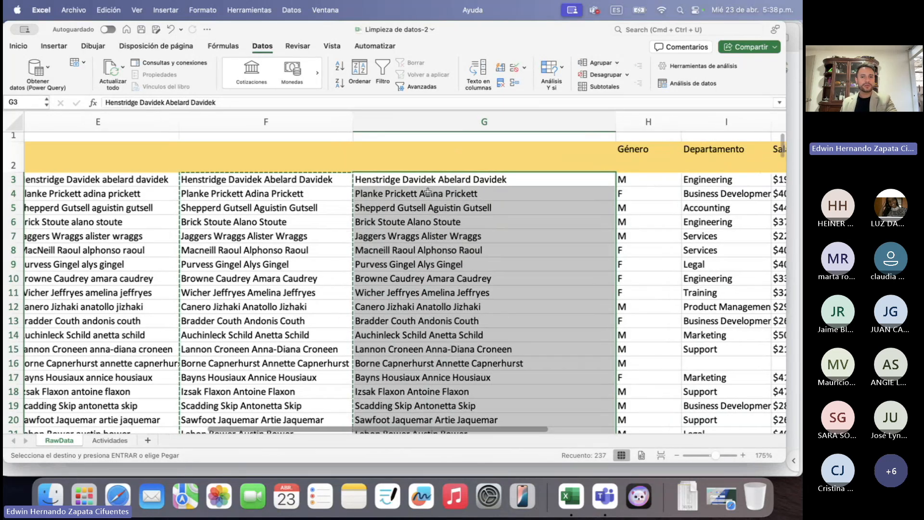
pyautogui.click(441, 183)
pyautogui.click(442, 205)
pyautogui.click(432, 179)
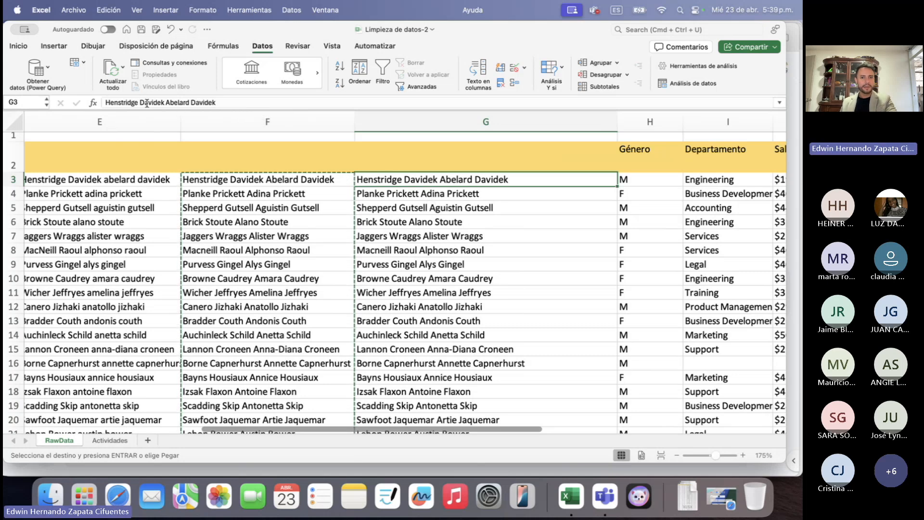
pyautogui.click(422, 201)
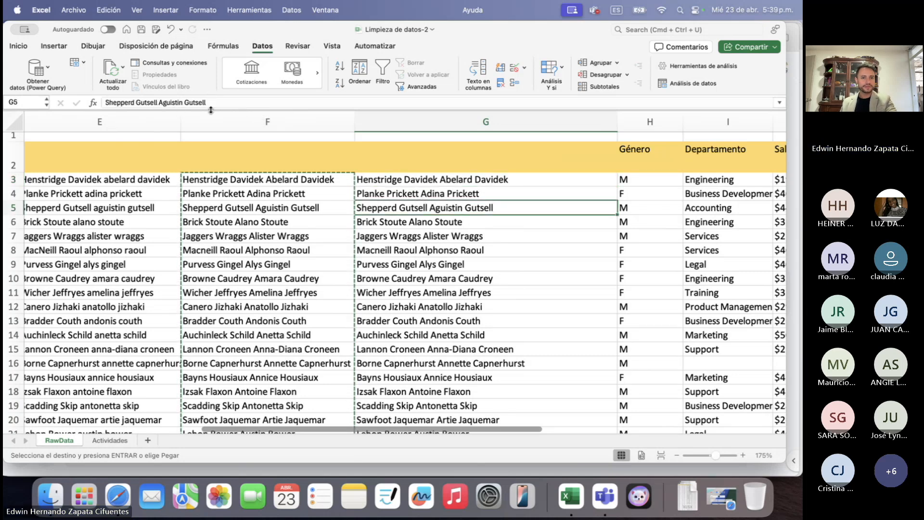
pyautogui.click(221, 181)
pyautogui.click(220, 195)
pyautogui.click(127, 195)
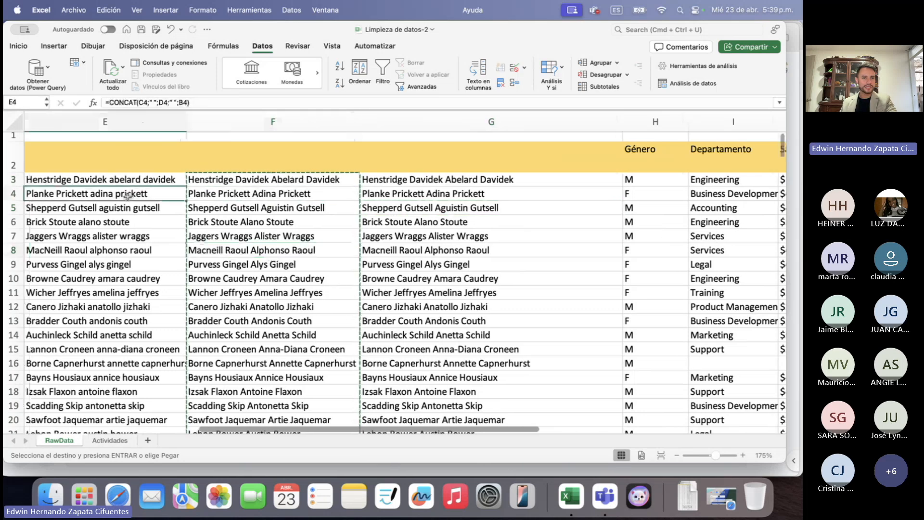
pyautogui.click(231, 214)
pyautogui.click(134, 210)
pyautogui.scroll(1, 133, 209)
pyautogui.click(130, 239)
pyautogui.click(226, 262)
pyautogui.hscroll(-5, 227, 263)
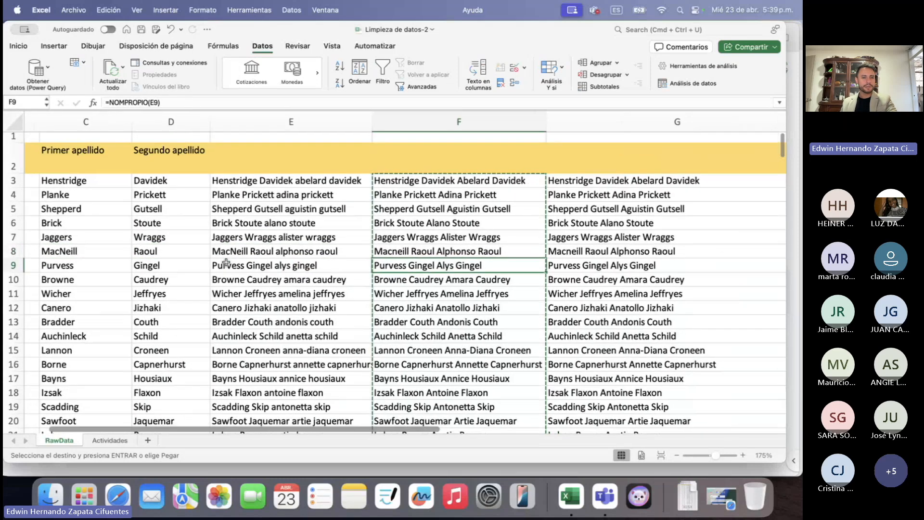
# Replace the second surname in D3 with a test name to try out the dependent name formulas
pyautogui.click(177, 180)
pyautogui.hscroll(2, 181, 184)
pyautogui.hscroll(-2, 186, 188)
pyautogui.hscroll(-1, 185, 187)
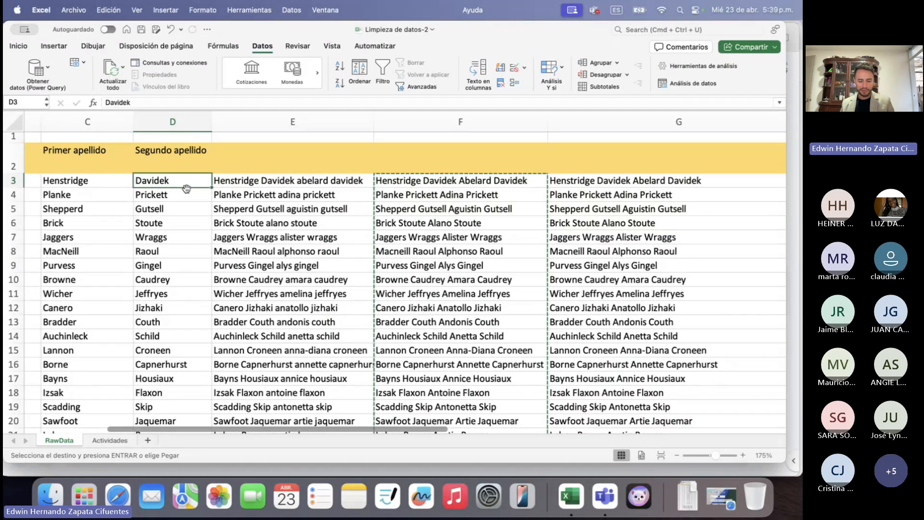
pyautogui.write('Pepito')
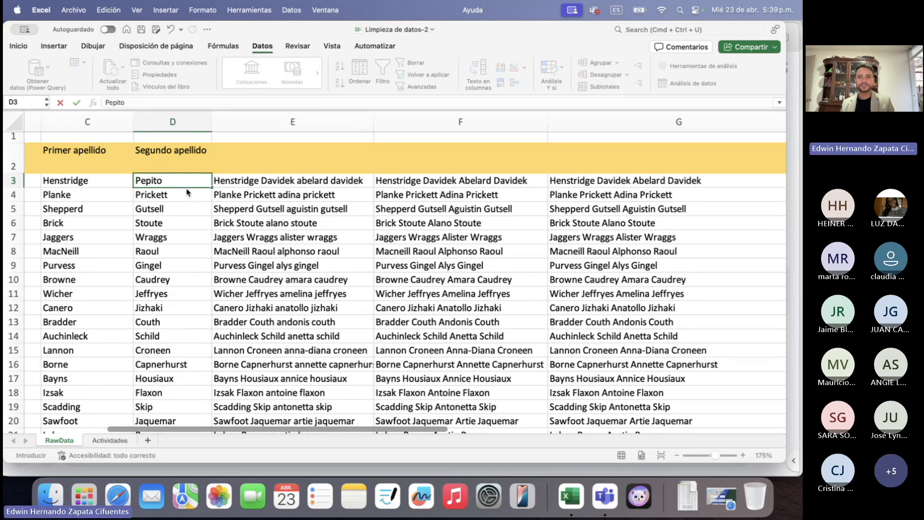
pyautogui.press('Return')
# Compare how the formulas in E3 and F3 and the pasted value in G3 respond to the changed surname
pyautogui.click(268, 180)
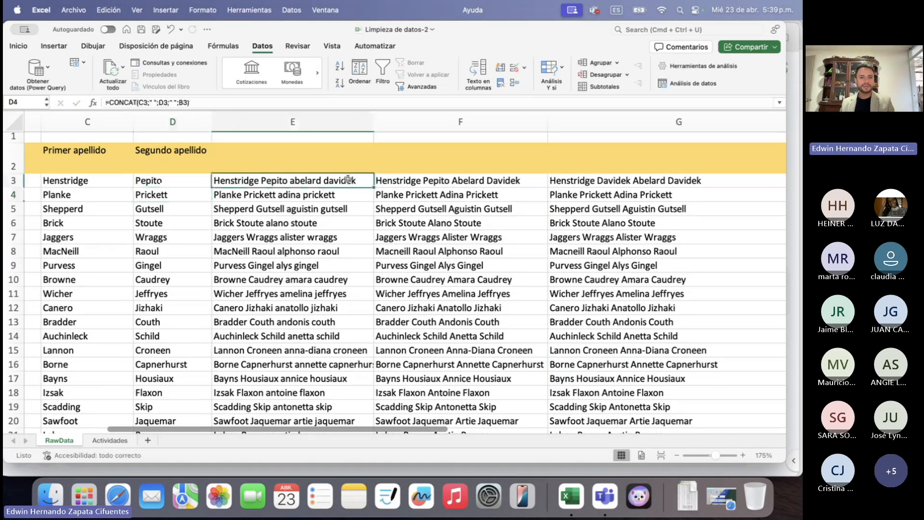
pyautogui.moveTo(348, 180); pyautogui.dragTo(462, 182)
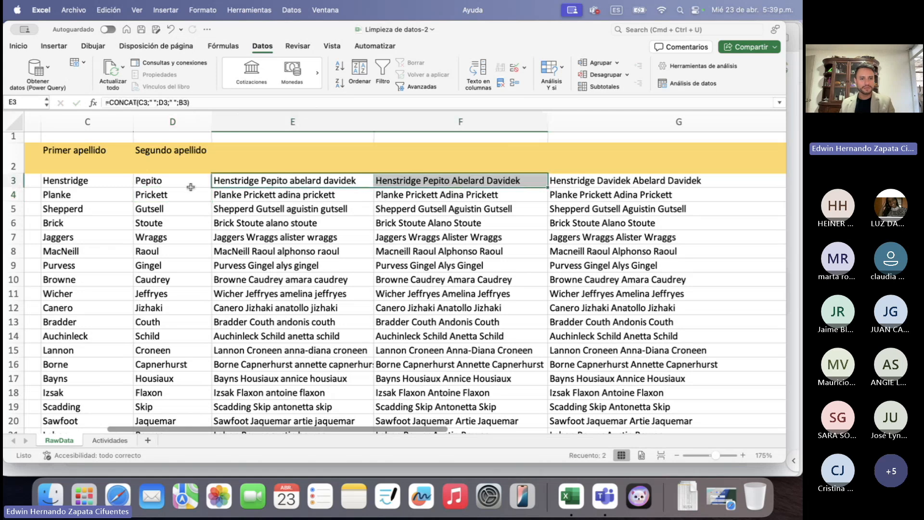
pyautogui.click(149, 185)
pyautogui.doubleClick(328, 181)
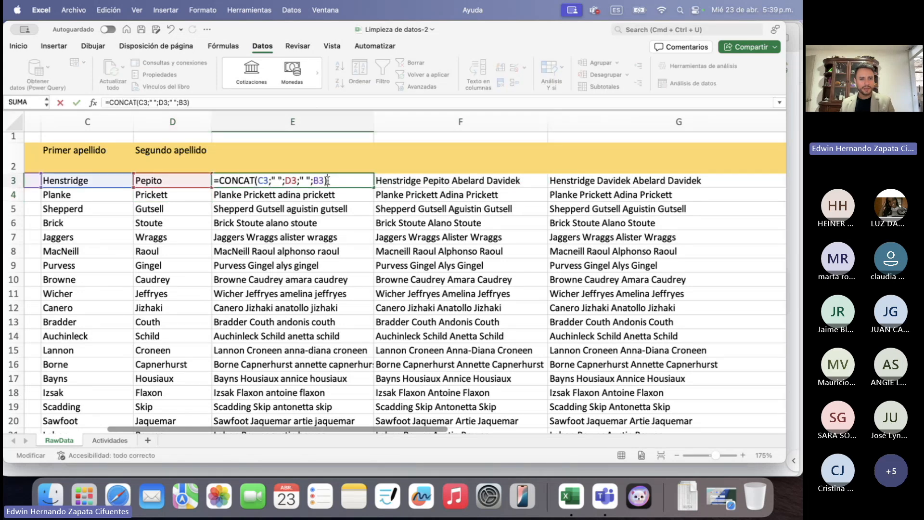
pyautogui.press('Return')
pyautogui.click(306, 185)
pyautogui.click(439, 182)
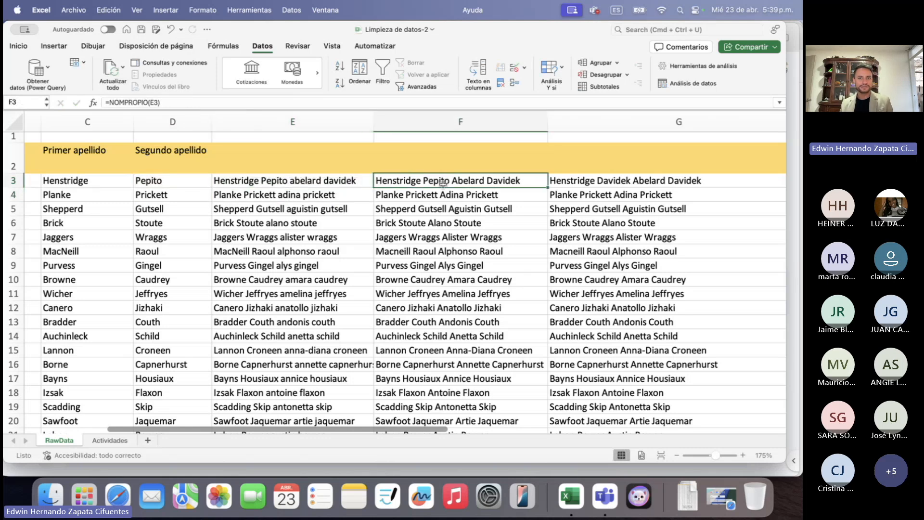
pyautogui.click(630, 182)
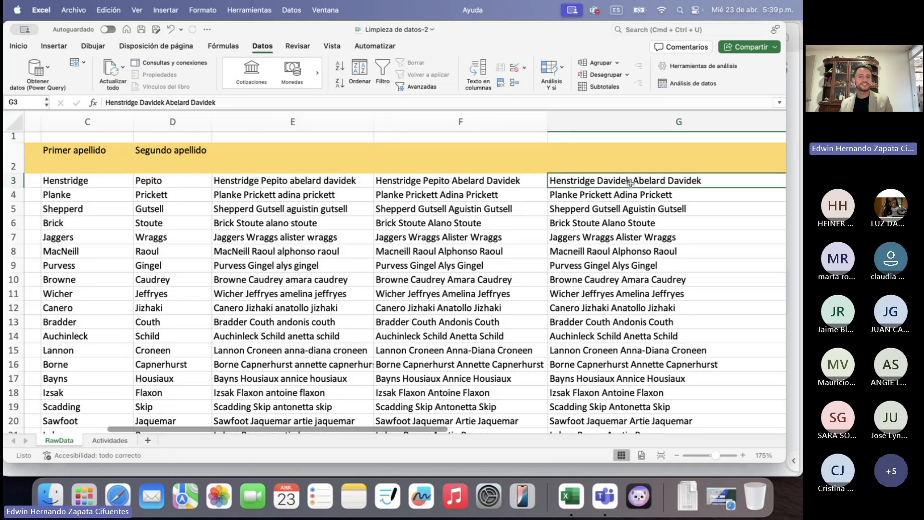
# Enter the heading "Nombres completos" in G2 above the pasted full names
pyautogui.hscroll(-5, 309, 191)
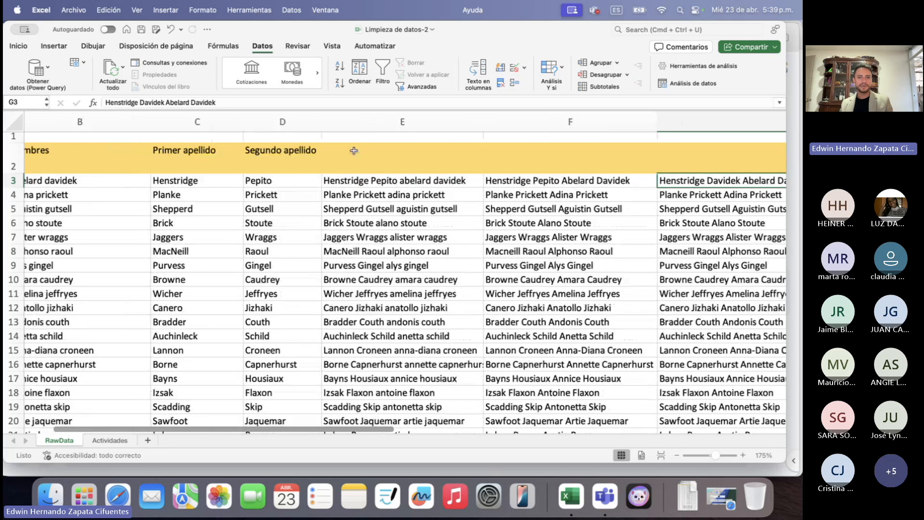
pyautogui.hscroll(5, 414, 152)
pyautogui.hscroll(-2, 412, 153)
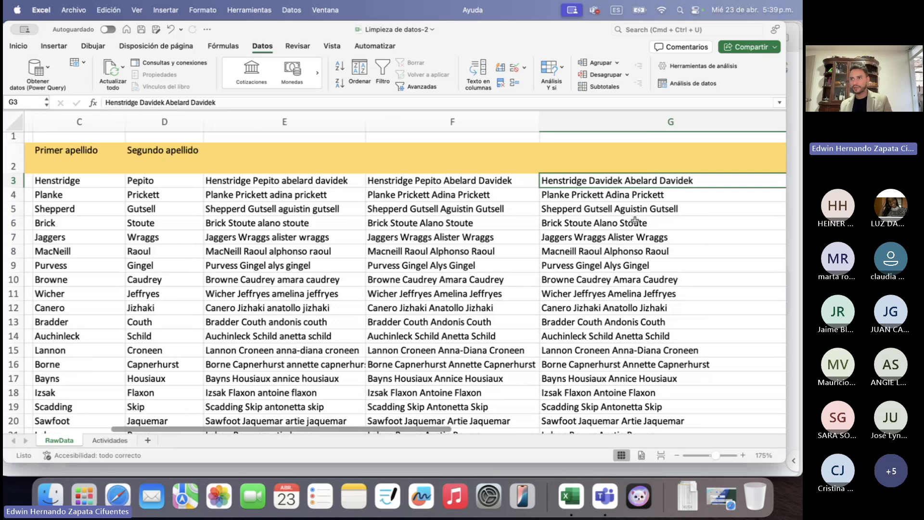
pyautogui.hscroll(3, 632, 221)
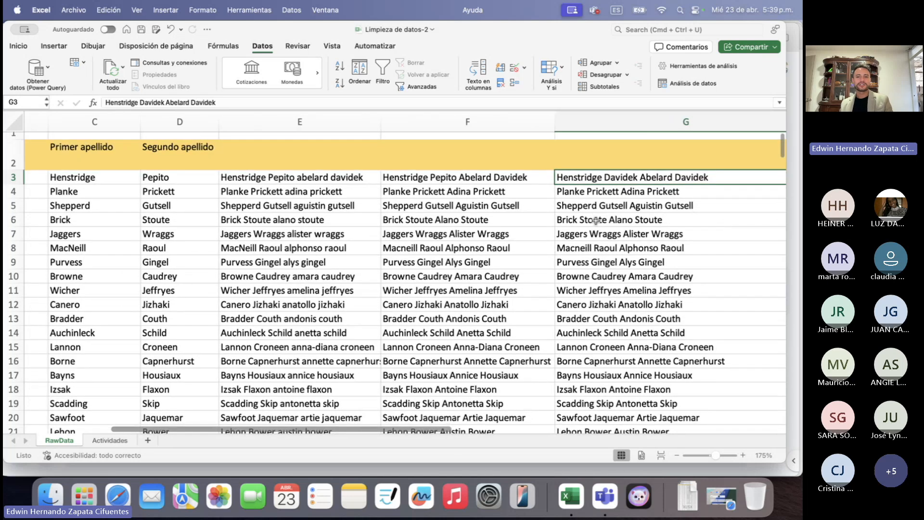
pyautogui.click(563, 161)
pyautogui.write('No')
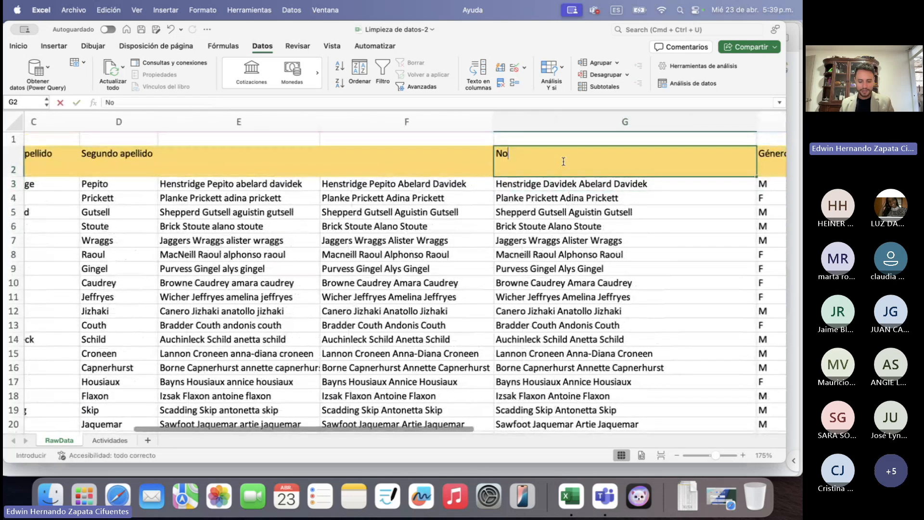
pyautogui.write('mbres completos')
pyautogui.press('Return')
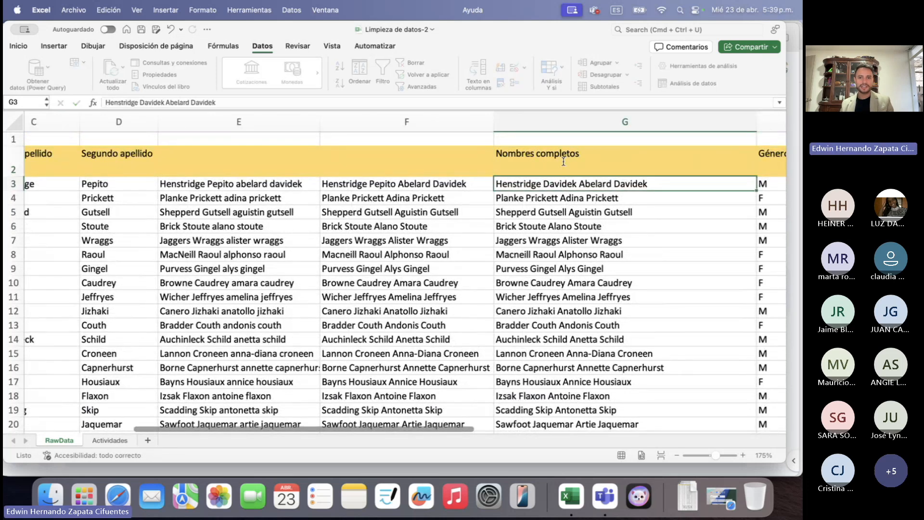
pyautogui.hscroll(-10, 479, 152)
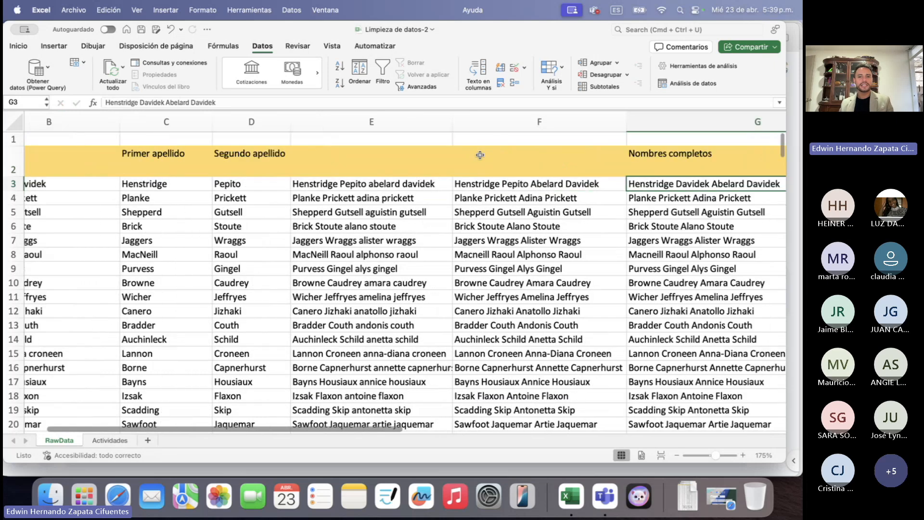
# Delete columns B through F with the separate names, surnames and helper formulas, and narrow the Nombres completos column to fit its names
pyautogui.moveTo(120, 122); pyautogui.dragTo(561, 116)
pyautogui.rightClick(569, 118)
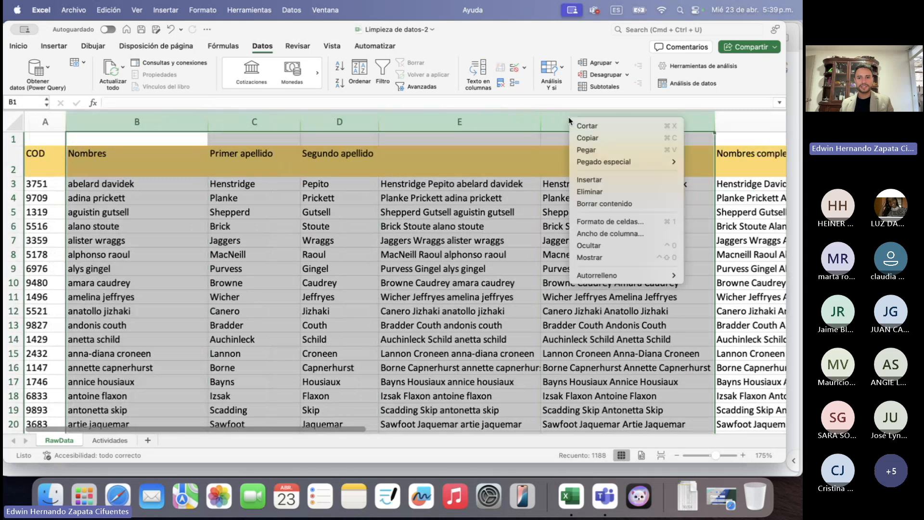
pyautogui.click(607, 193)
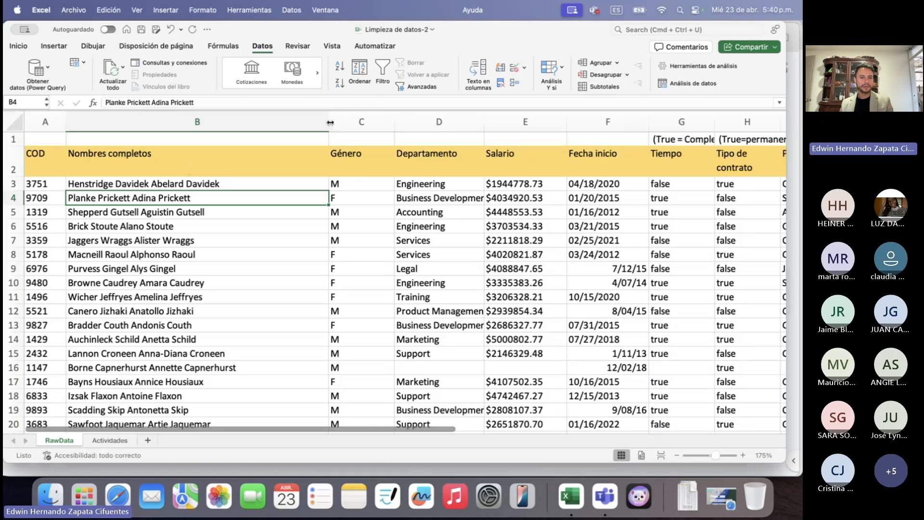
pyautogui.moveTo(330, 123); pyautogui.dragTo(281, 122)
pyautogui.click(129, 184)
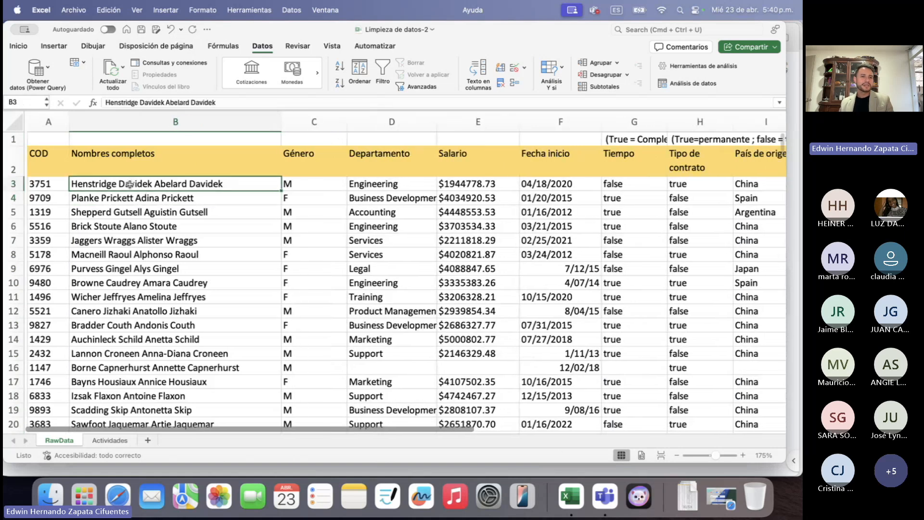
# Review the names in the Nombres completos column and the employee data columns from COD through Email
pyautogui.scroll(-1, 129, 185)
pyautogui.scroll(1, 129, 184)
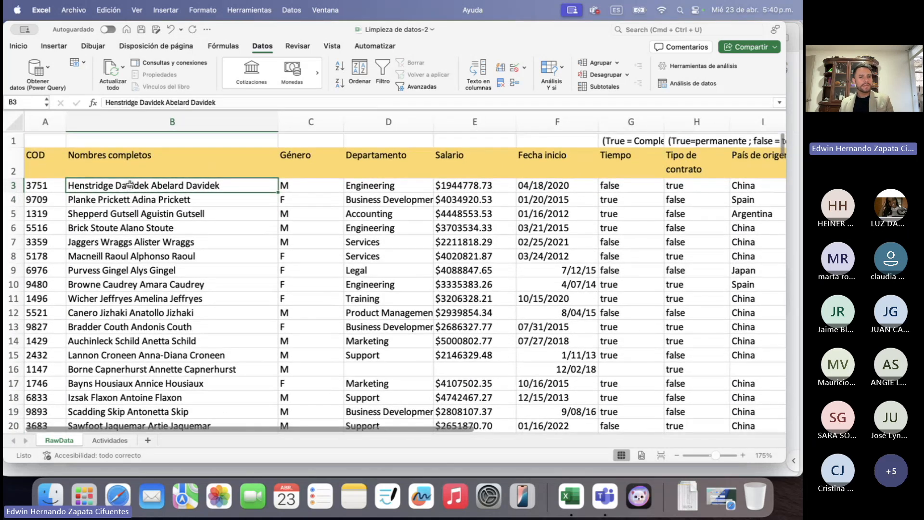
pyautogui.click(138, 120)
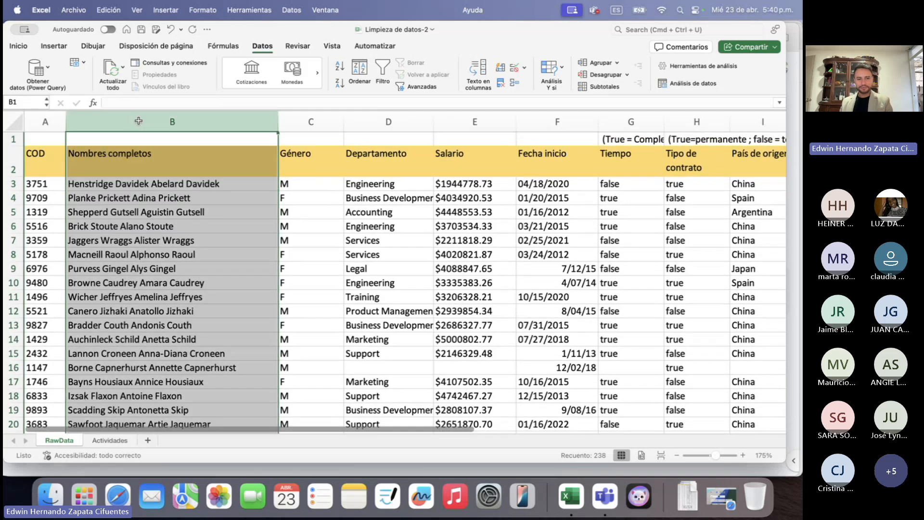
pyautogui.click(143, 188)
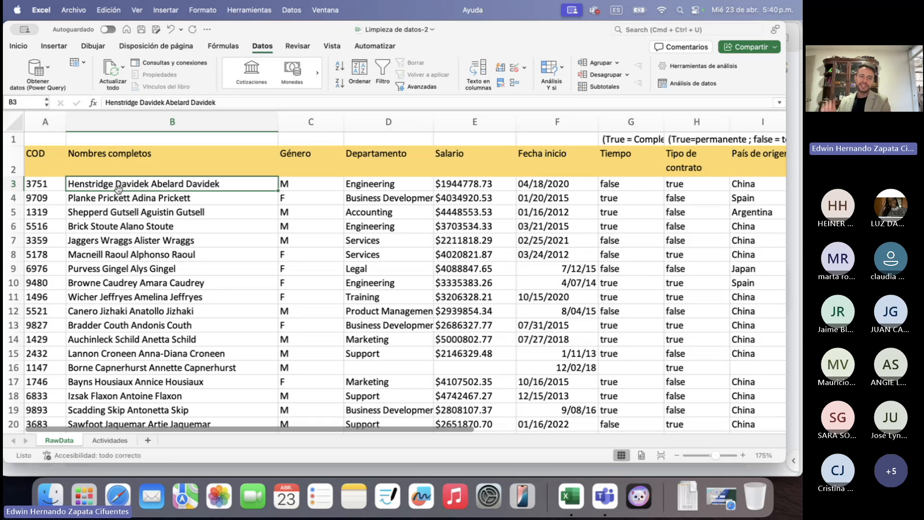
pyautogui.scroll(-13, 118, 188)
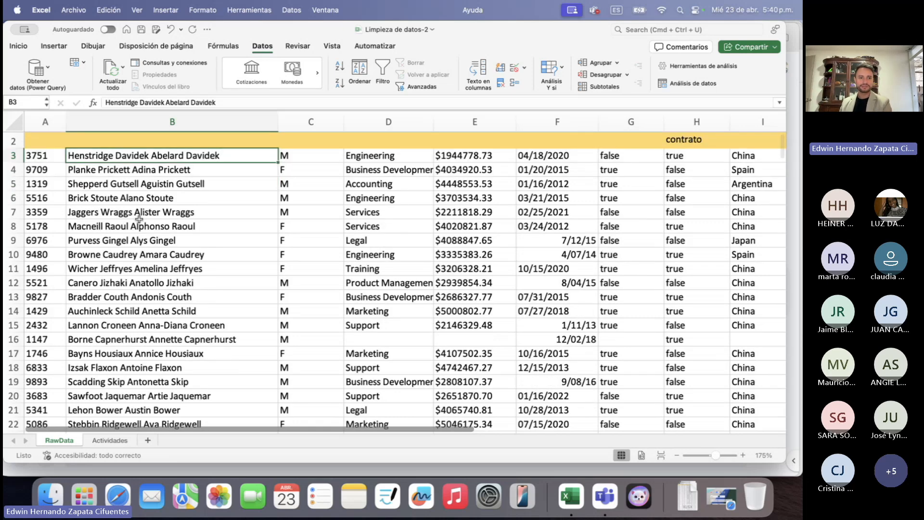
pyautogui.scroll(8, 139, 219)
pyautogui.scroll(6, 139, 219)
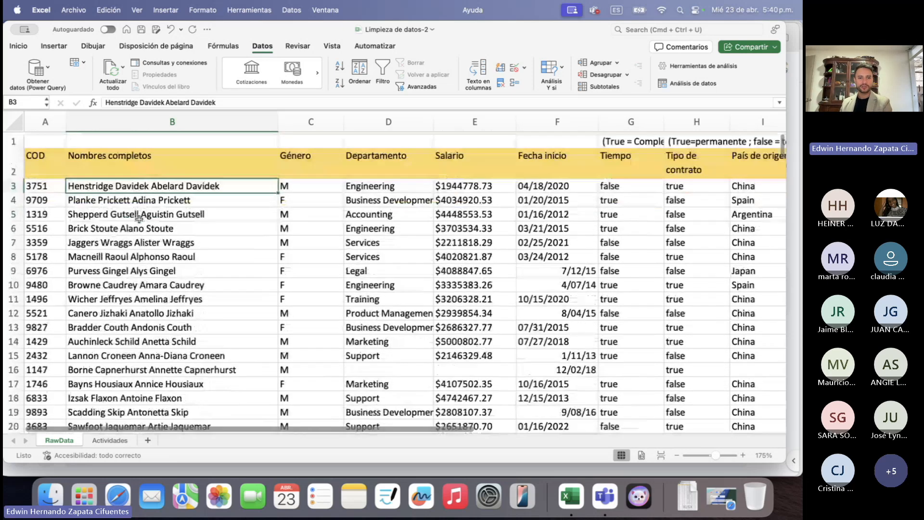
pyautogui.hscroll(2, 139, 219)
pyautogui.hscroll(-2, 139, 219)
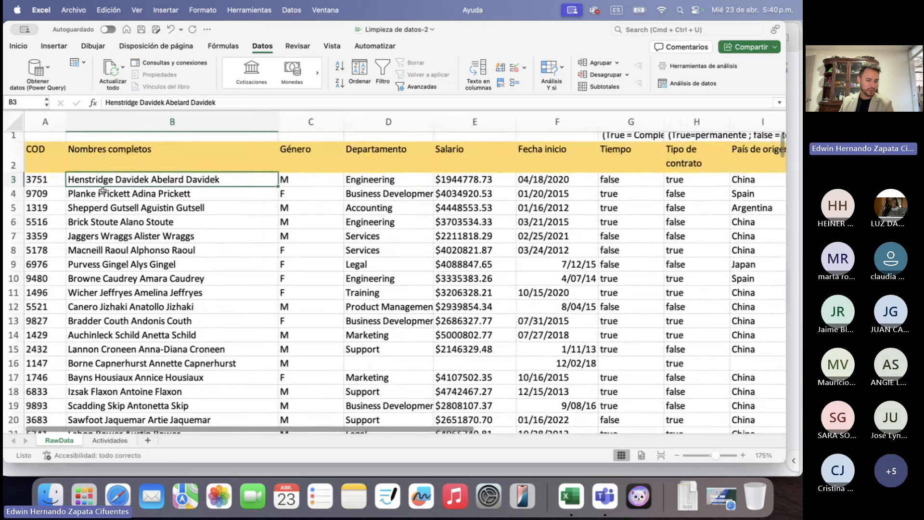
pyautogui.hscroll(1, 81, 180)
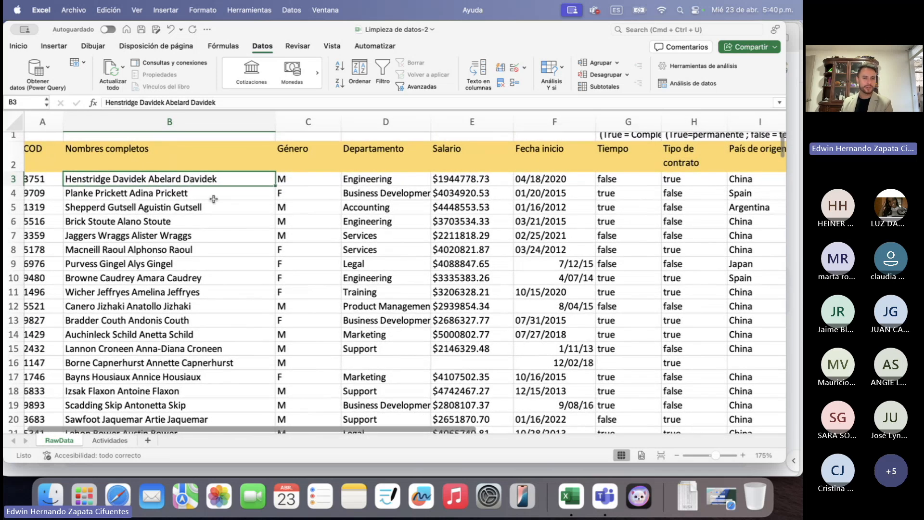
pyautogui.hscroll(-1, 202, 232)
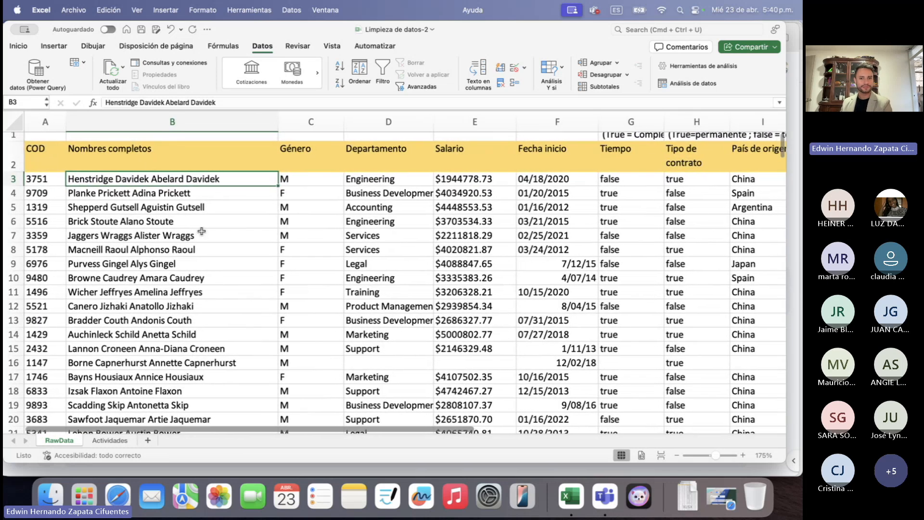
pyautogui.hscroll(5, 202, 232)
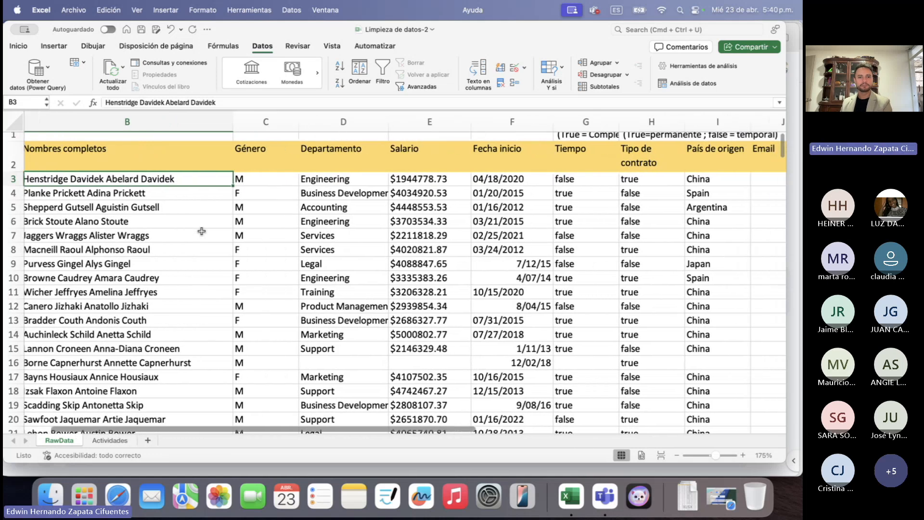
pyautogui.hscroll(2, 202, 231)
pyautogui.hscroll(-6, 207, 232)
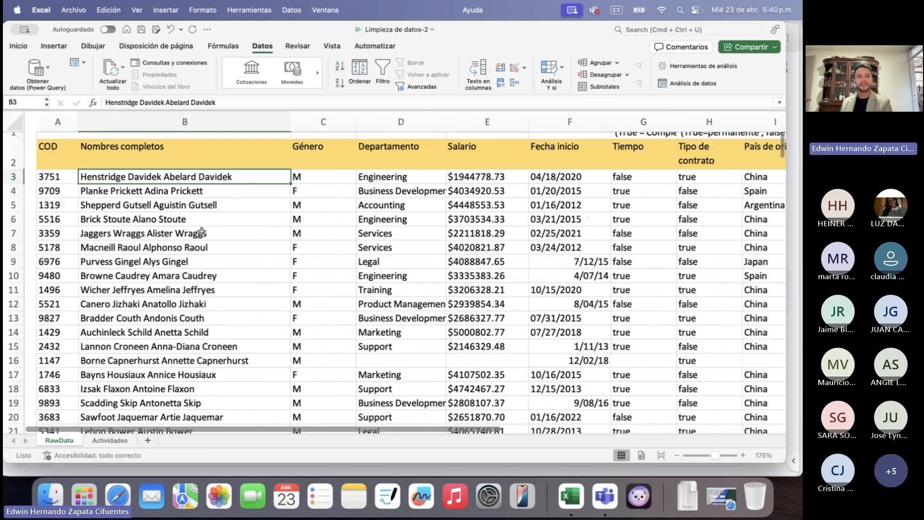
# Switch to the Google Slides presentation and advance to the slide "4. Quitar espacios extra"
pyautogui.hscroll(2, 210, 232)
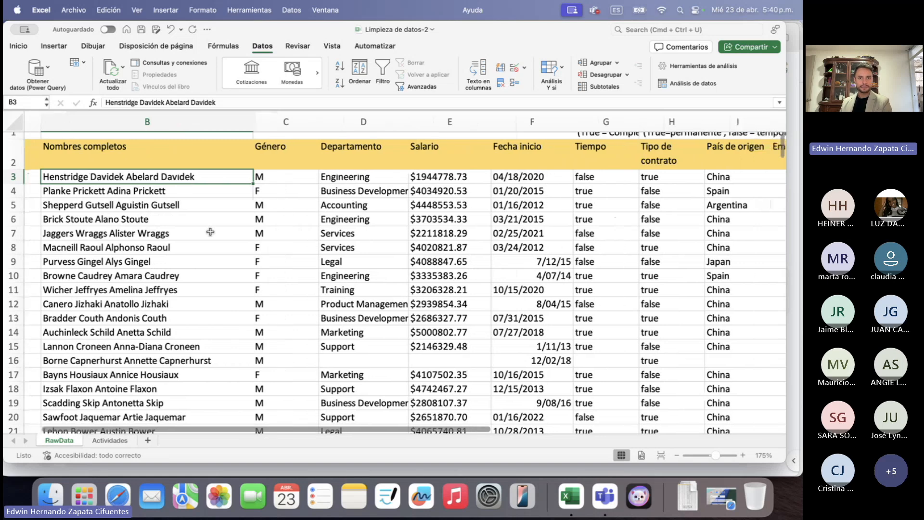
pyautogui.hotkey('ctrl', 'Up')
pyautogui.click(435, 171)
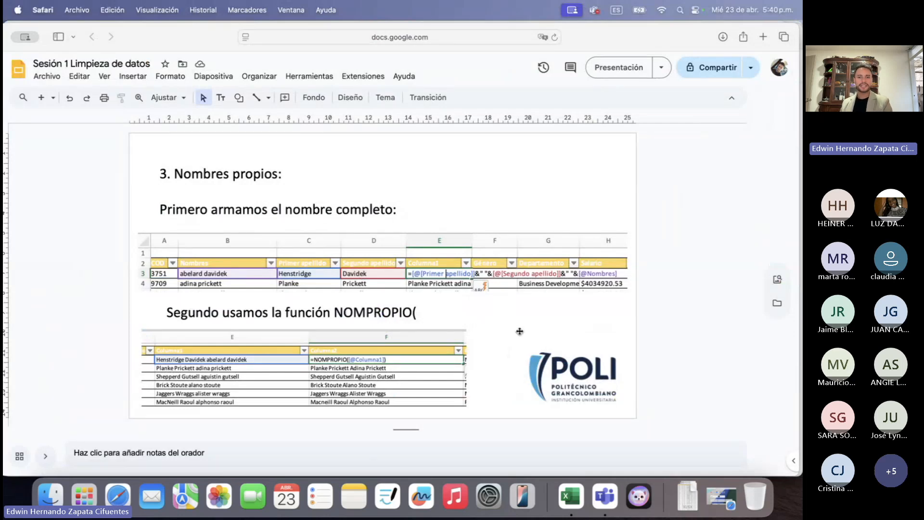
pyautogui.click(562, 329)
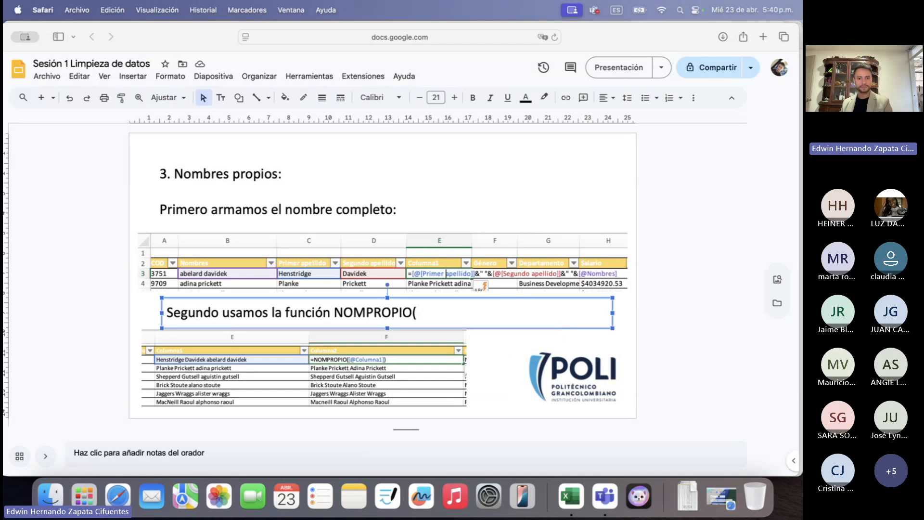
pyautogui.click(599, 163)
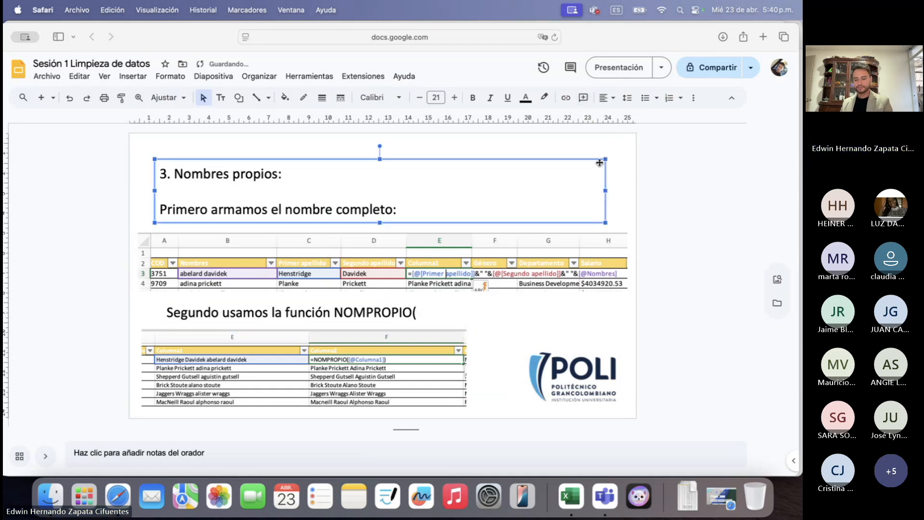
pyautogui.click(622, 179)
pyautogui.press('Down')
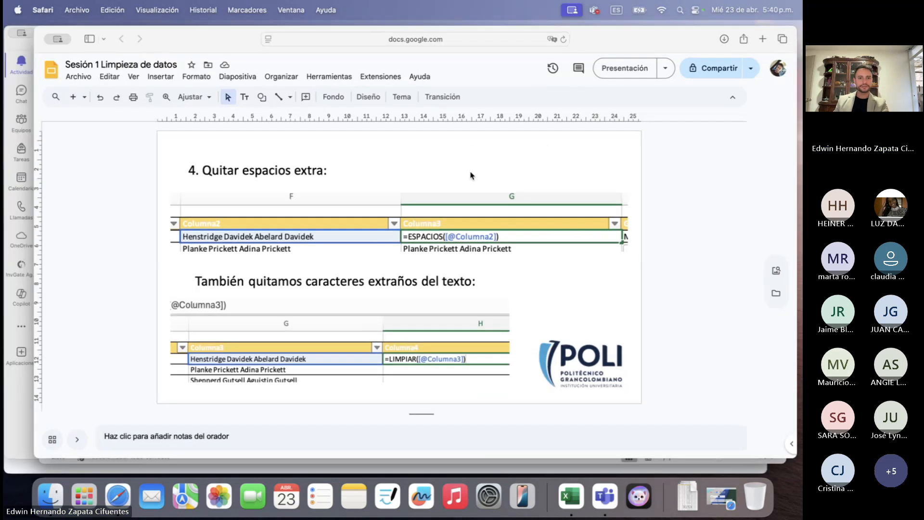
# Return to the Excel workbook and examine the Nombres completos column for entries with extra spaces
pyautogui.hotkey('ctrl', 'Up')
pyautogui.click(536, 350)
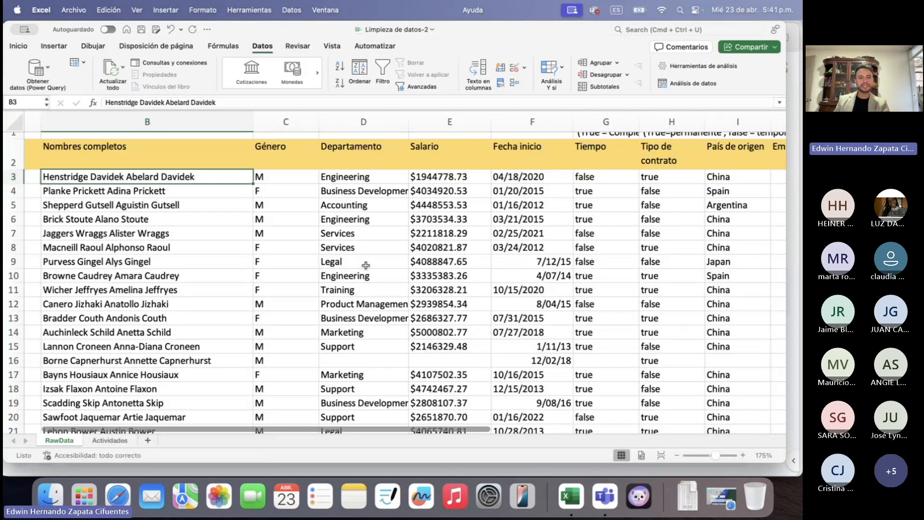
pyautogui.hscroll(-1, 361, 264)
pyautogui.scroll(-5, 359, 264)
pyautogui.scroll(-12, 358, 264)
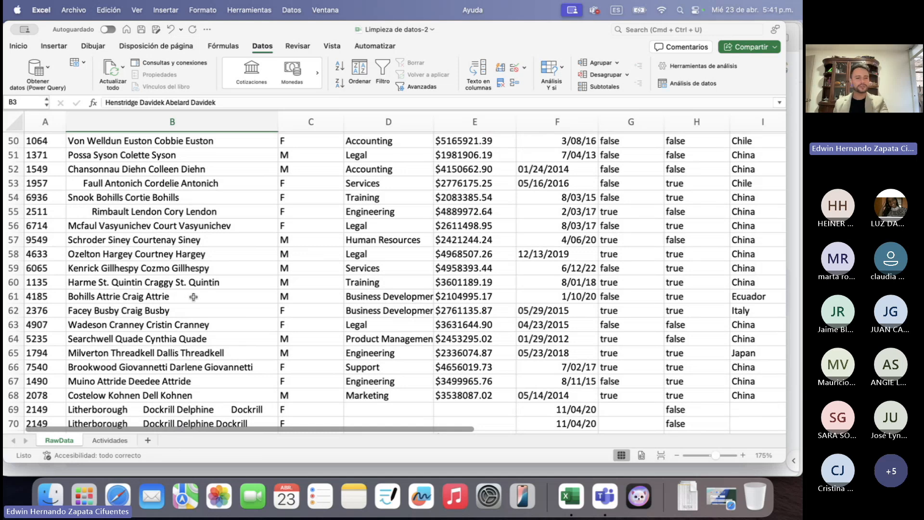
pyautogui.scroll(-6, 193, 297)
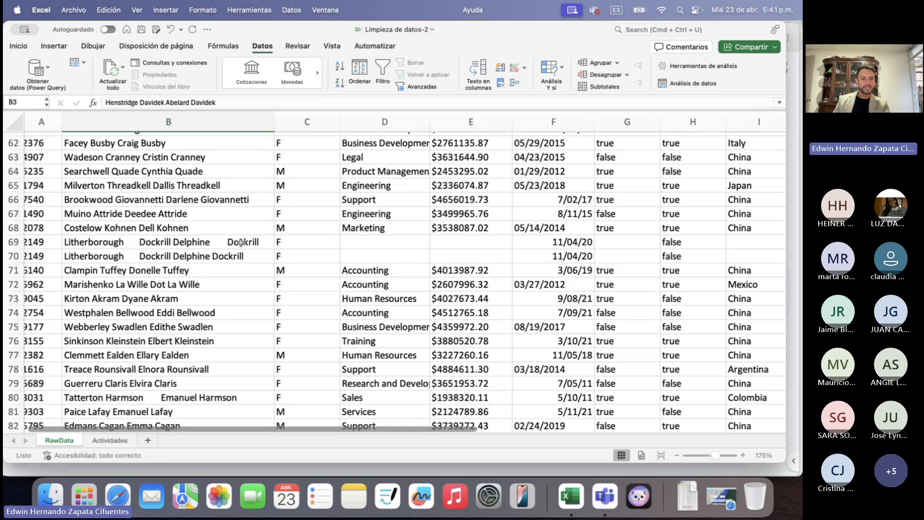
pyautogui.scroll(-5, 224, 240)
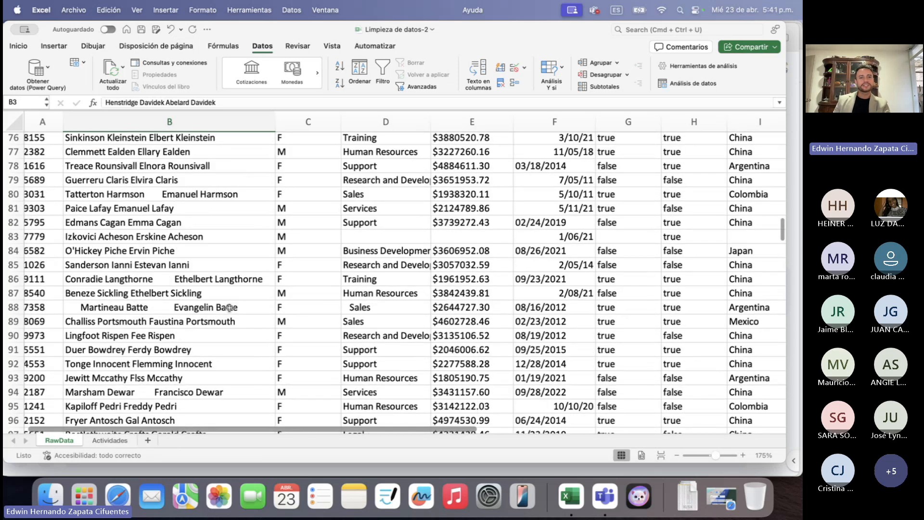
pyautogui.scroll(20, 295, 313)
pyautogui.scroll(-1, 295, 312)
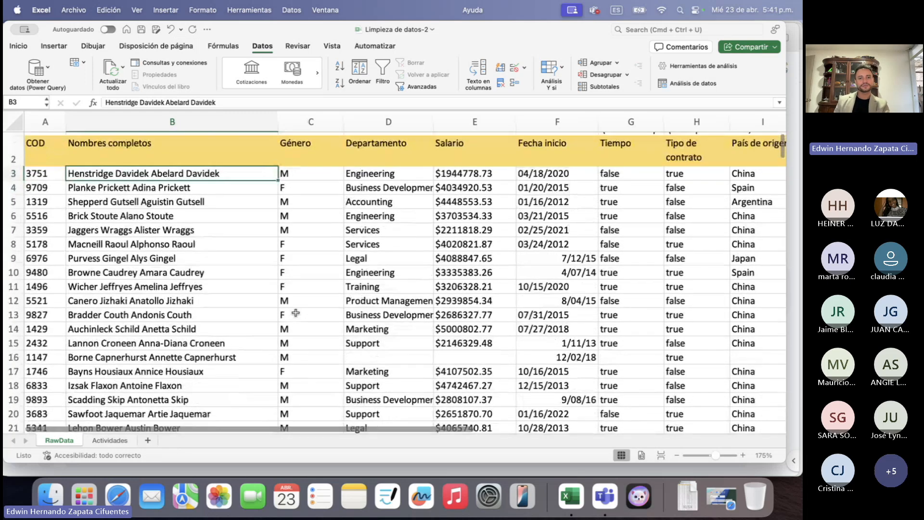
# Check the ESPACIOS and LIMPIAR formulas on the Google Slides page and return to the Excel workbook
pyautogui.hotkey('ctrl', 'Up')
pyautogui.click(466, 245)
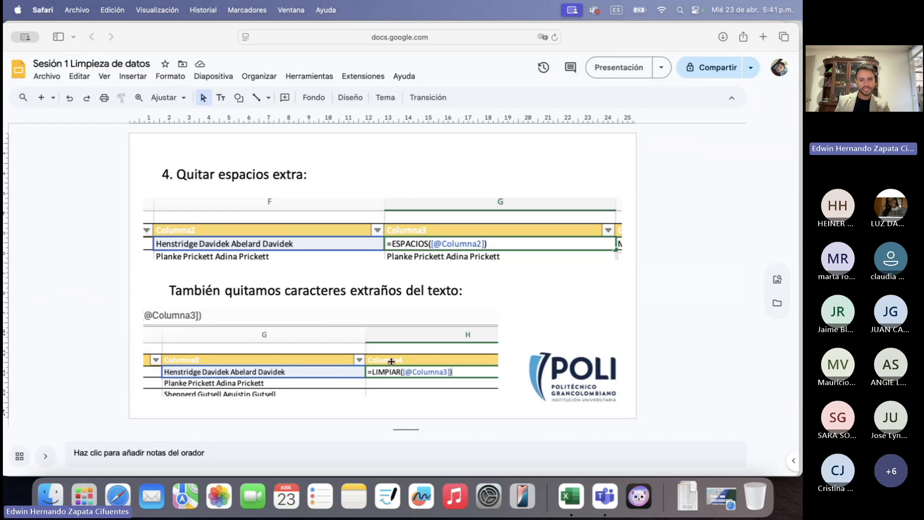
pyautogui.hotkey('ctrl', 'Up')
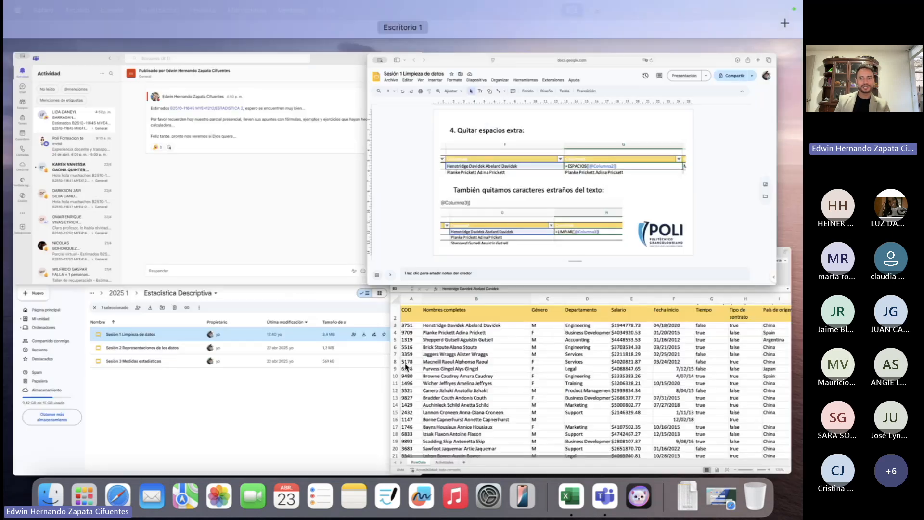
pyautogui.click(405, 367)
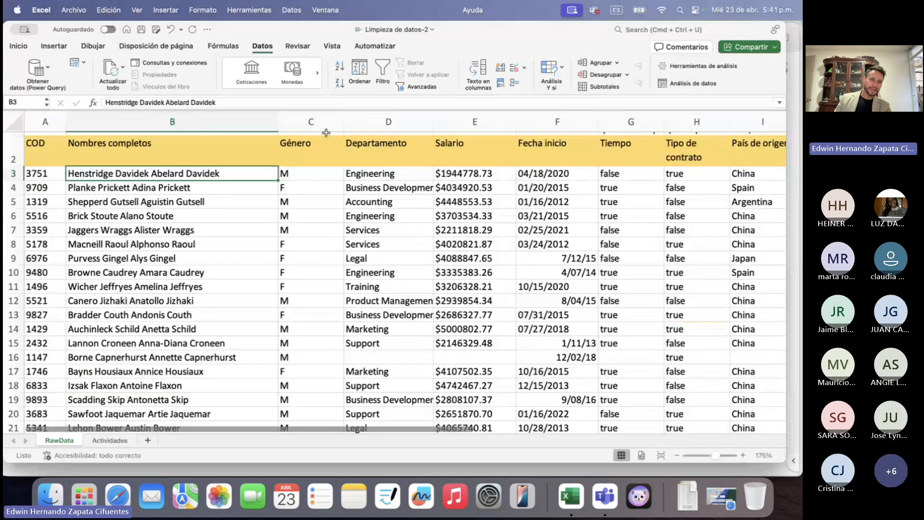
# Insert two blank columns between Nombres completos and Género on the RawData sheet
pyautogui.scroll(1, 303, 147)
pyautogui.hscroll(1, 303, 150)
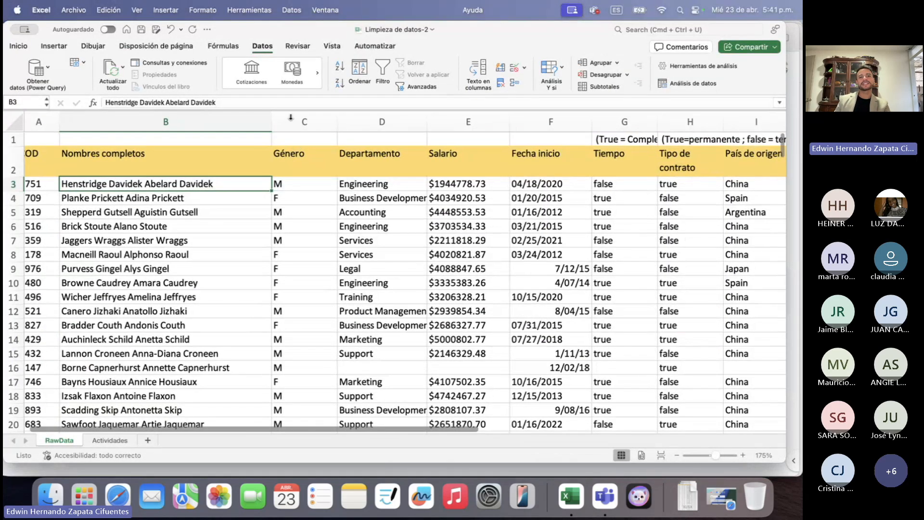
pyautogui.click(291, 117)
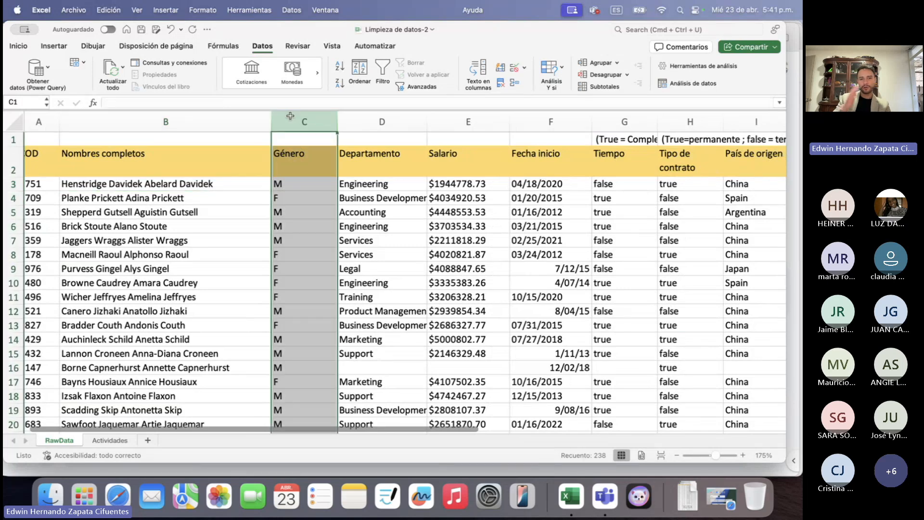
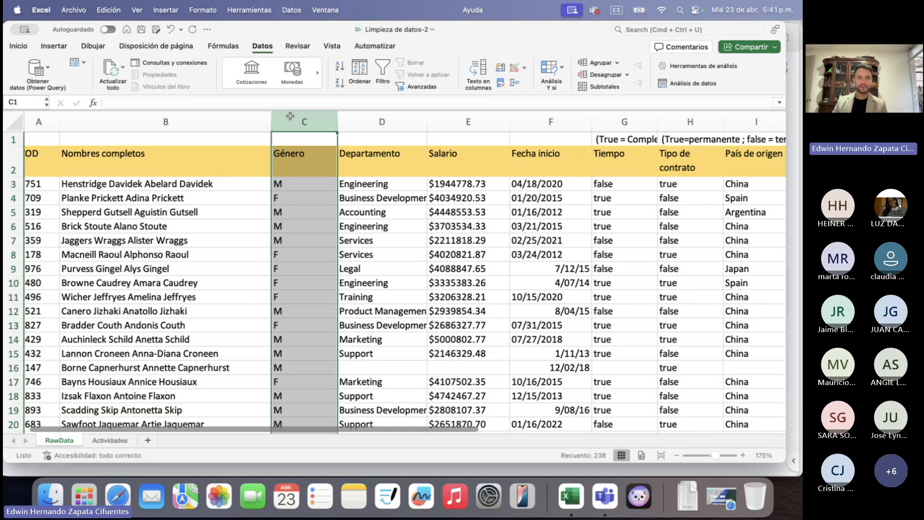
pyautogui.rightClick(287, 118)
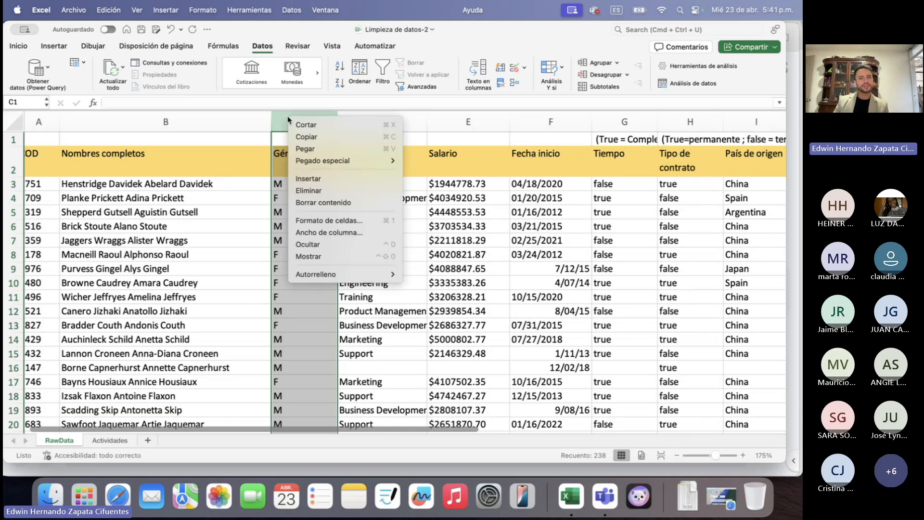
pyautogui.click(323, 184)
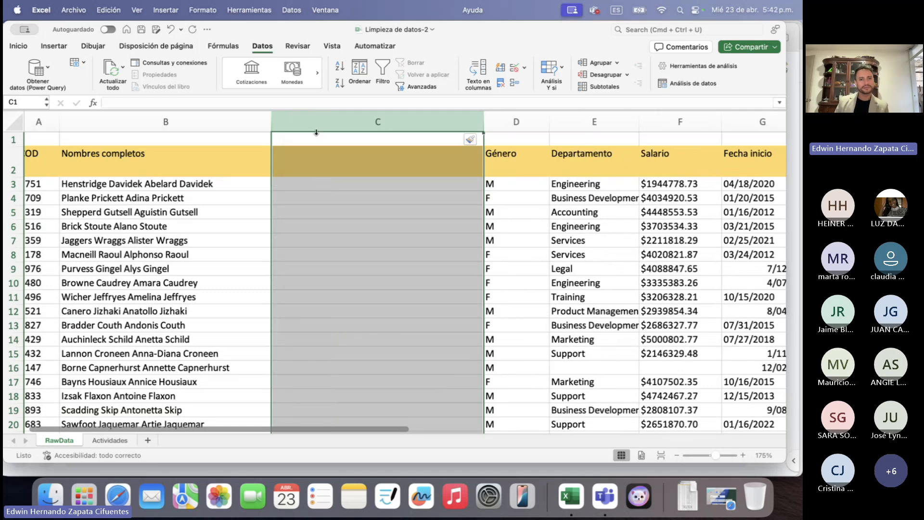
pyautogui.rightClick(316, 121)
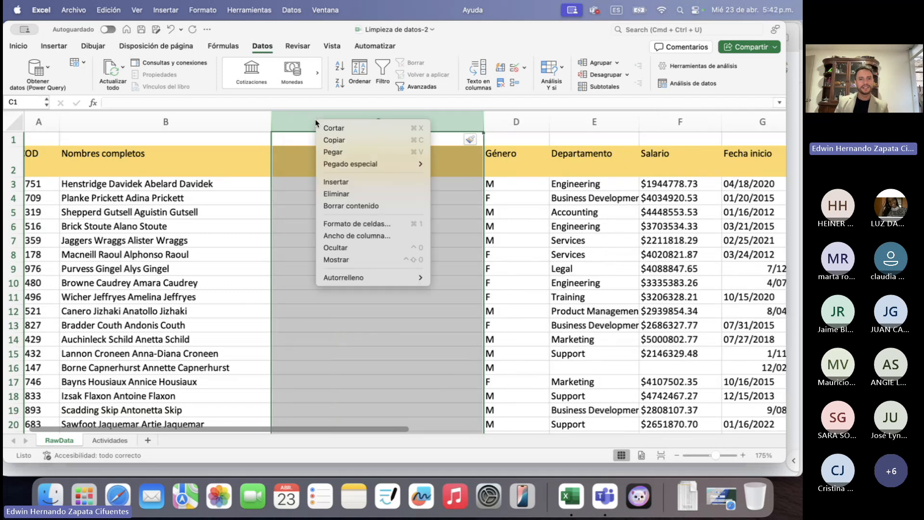
pyautogui.click(359, 183)
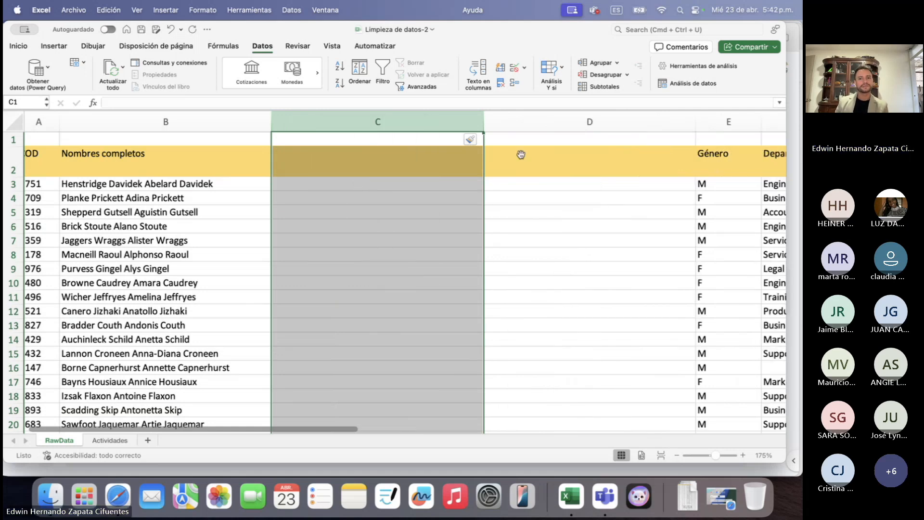
# Enter =LIMPIAR(B3) in cell C3 and fill the formula down column C for all the name rows
pyautogui.click(326, 183)
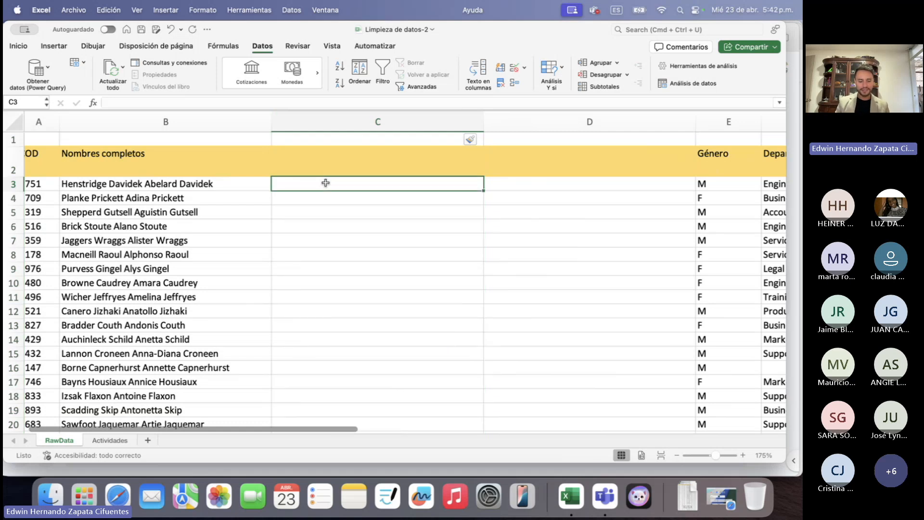
pyautogui.write('=lim')
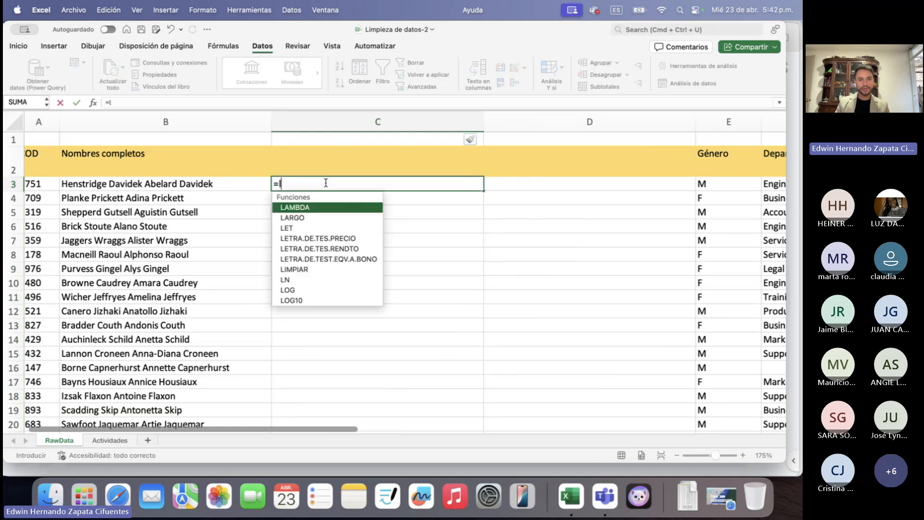
pyautogui.doubleClick(298, 208)
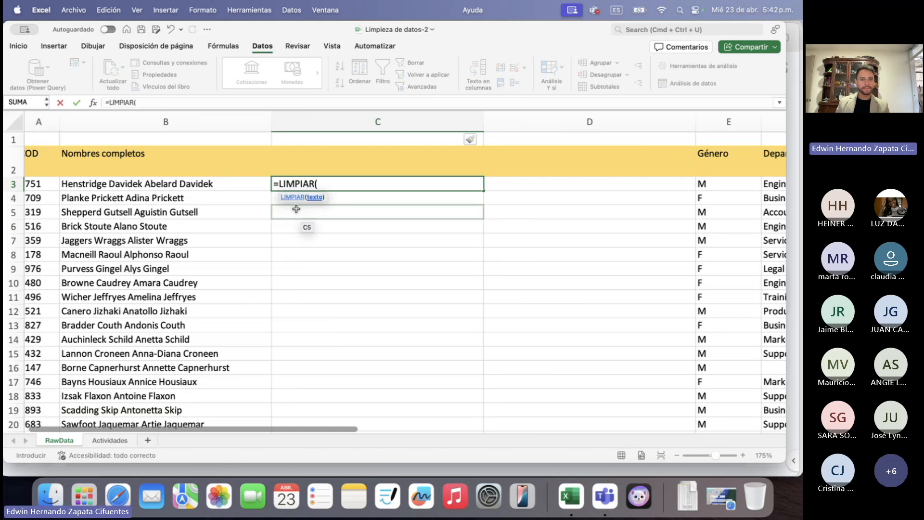
pyautogui.click(119, 182)
pyautogui.write(')')
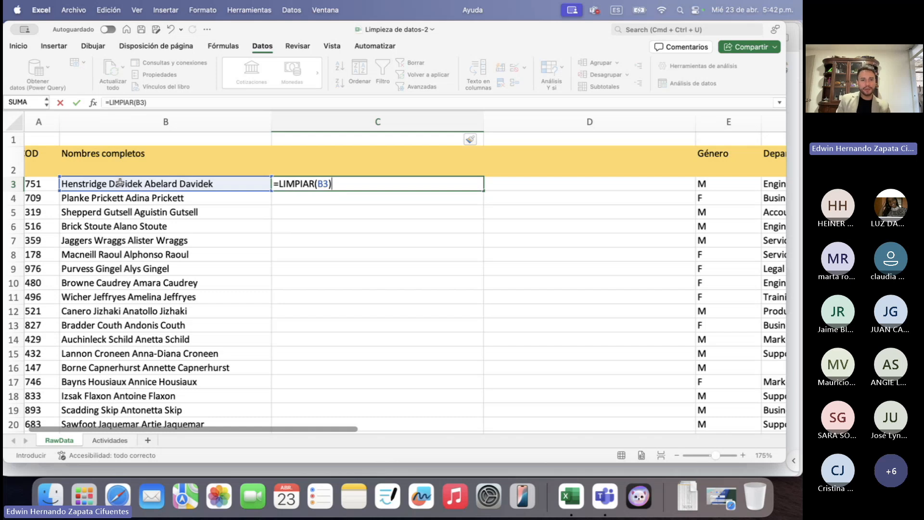
pyautogui.press('Return')
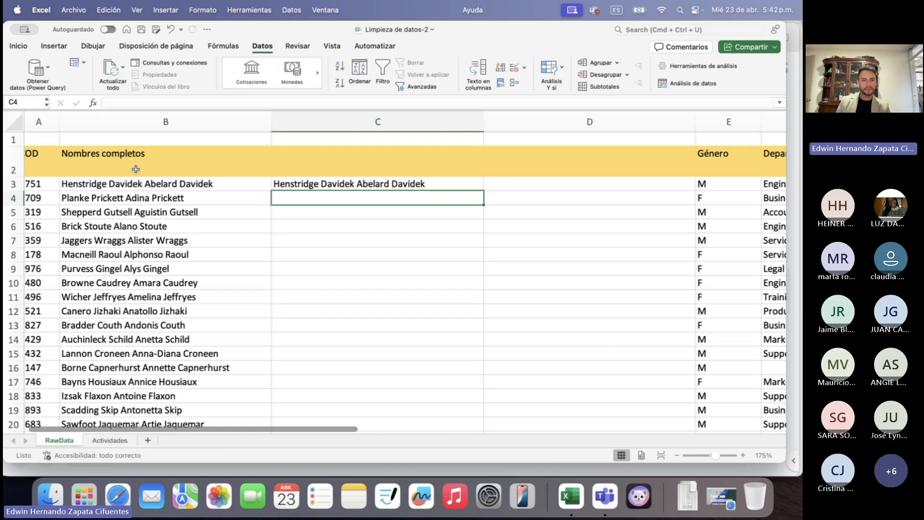
pyautogui.click(395, 187)
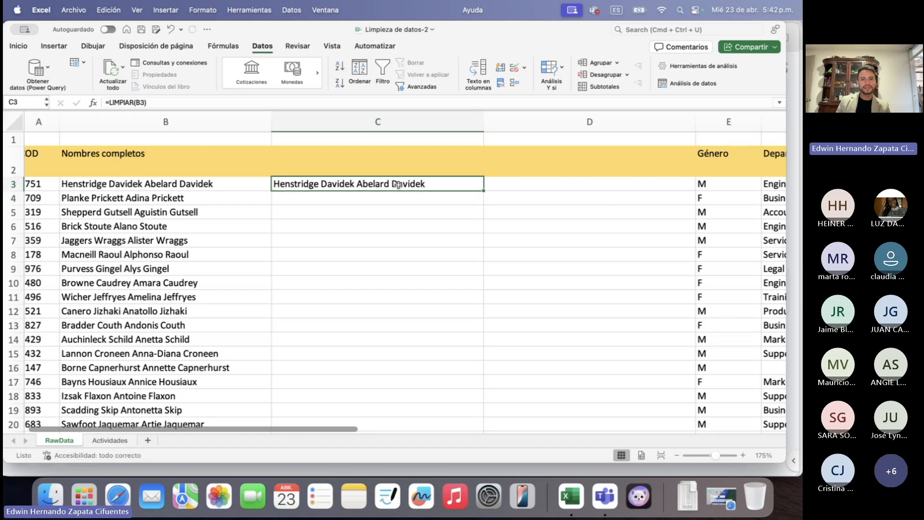
pyautogui.doubleClick(484, 190)
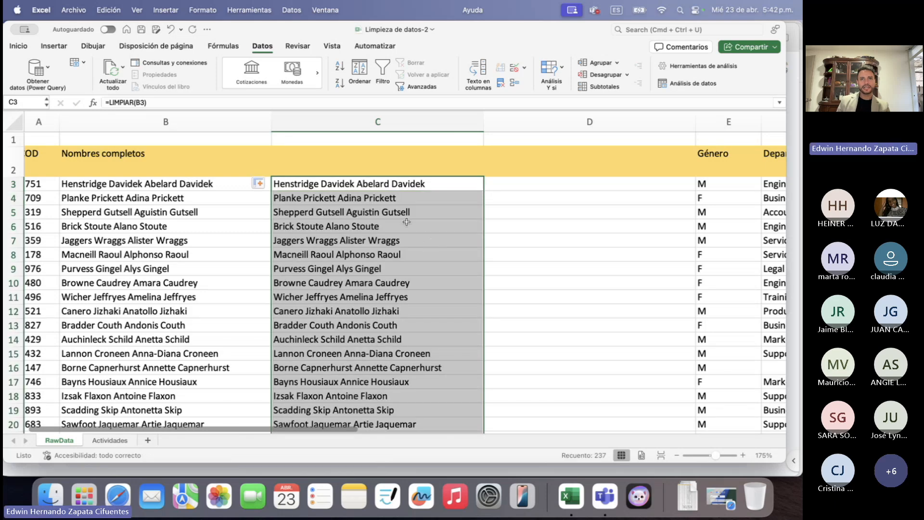
# Compare the names in columns B and C to check whether LIMPIAR removed the extra spaces
pyautogui.scroll(-3, 421, 261)
pyautogui.scroll(-10, 421, 260)
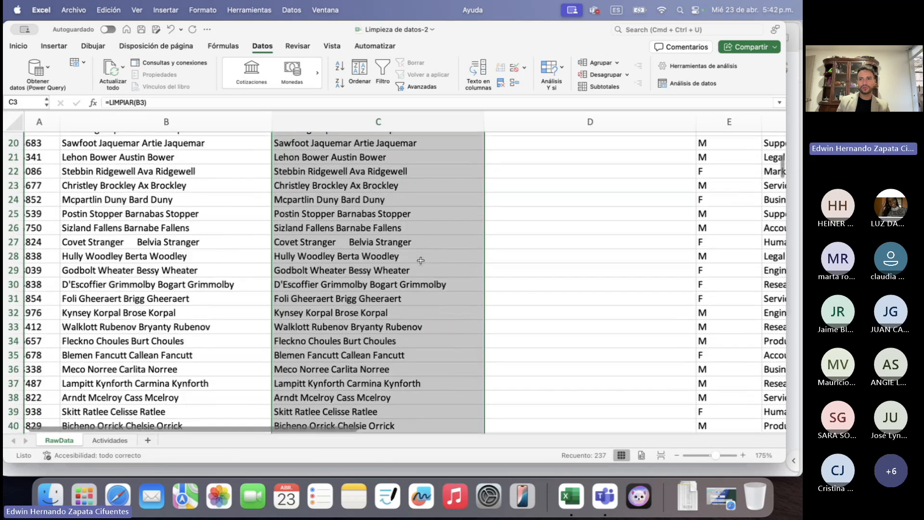
pyautogui.scroll(-4, 421, 260)
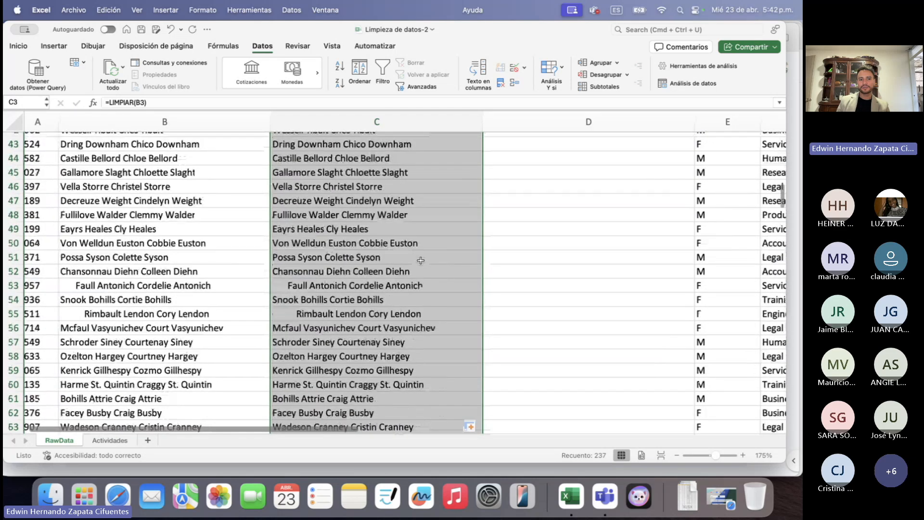
pyautogui.scroll(15, 420, 260)
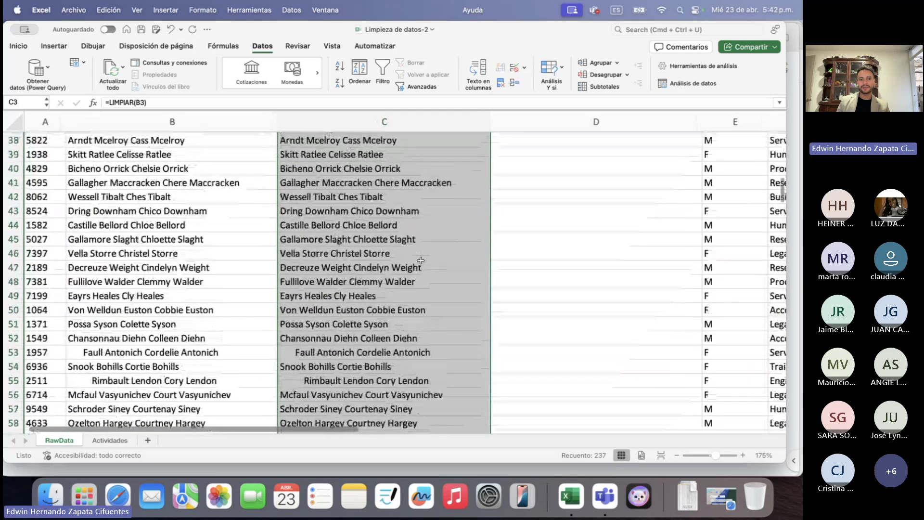
pyautogui.scroll(-4, 421, 261)
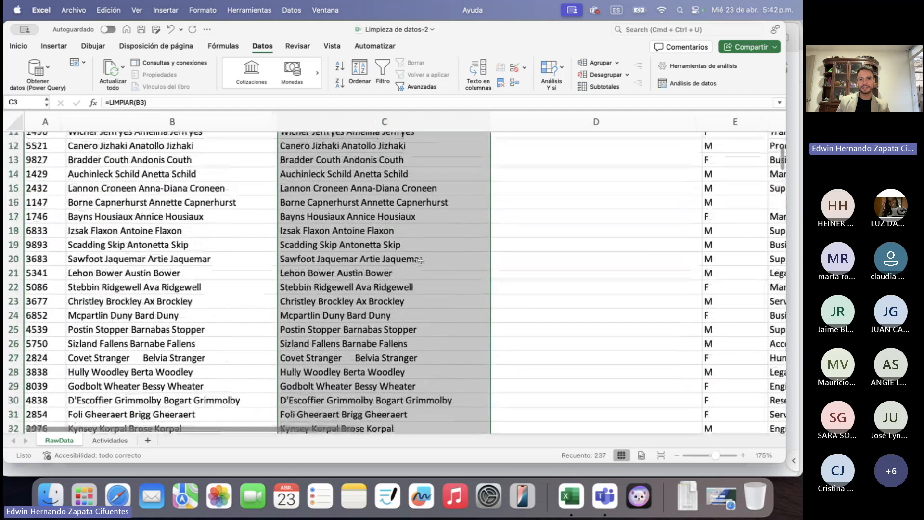
pyautogui.scroll(4, 421, 261)
pyautogui.scroll(-3, 421, 260)
pyautogui.hscroll(1, 421, 260)
pyautogui.scroll(3, 421, 260)
pyautogui.hscroll(-1, 421, 261)
pyautogui.scroll(-1, 421, 260)
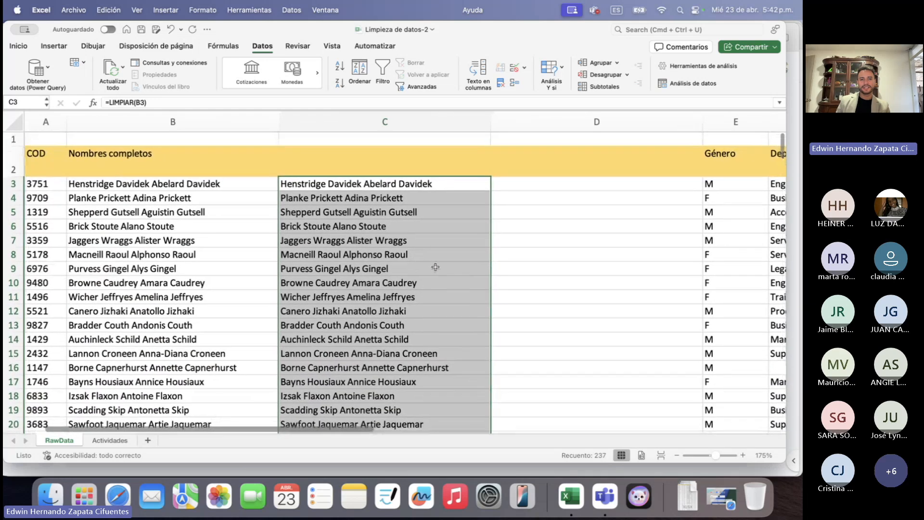
# Replace the formula in C3 with =ESPACIOS(B3) and fill it down column C for all the name rows
pyautogui.click(327, 181)
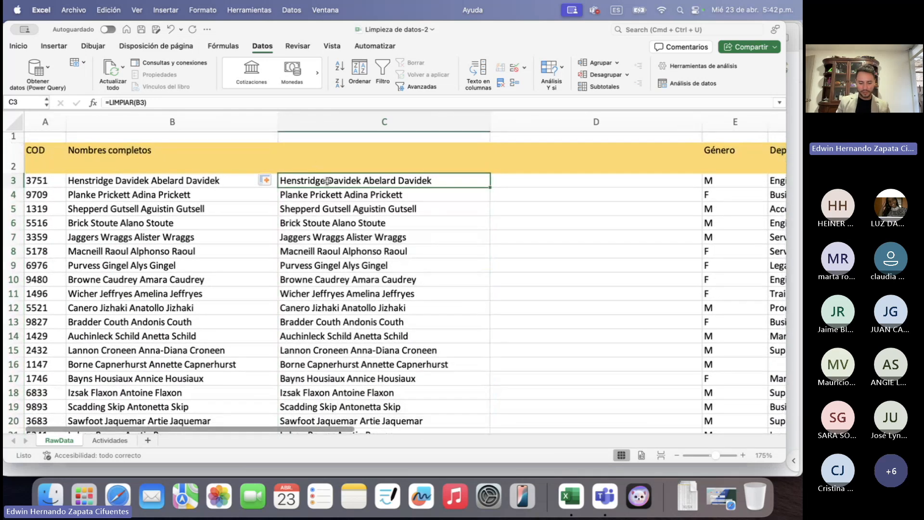
pyautogui.write('=es')
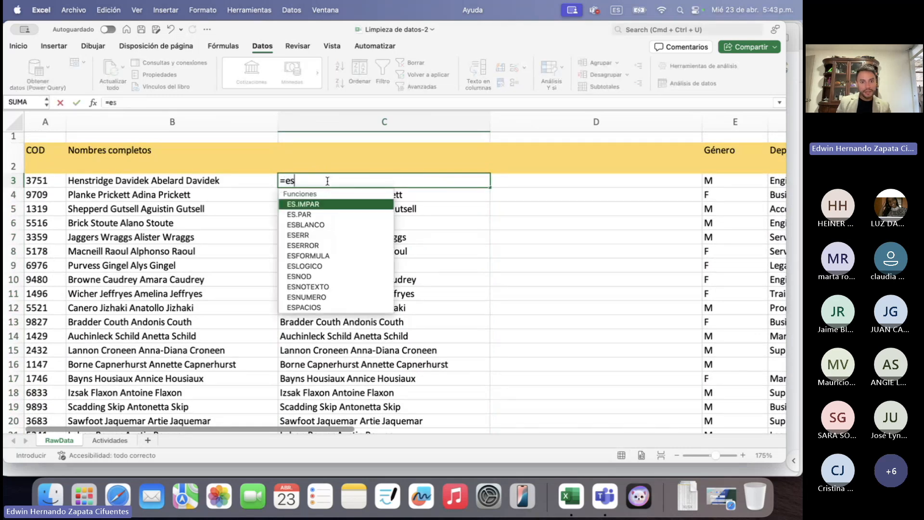
pyautogui.write('pa')
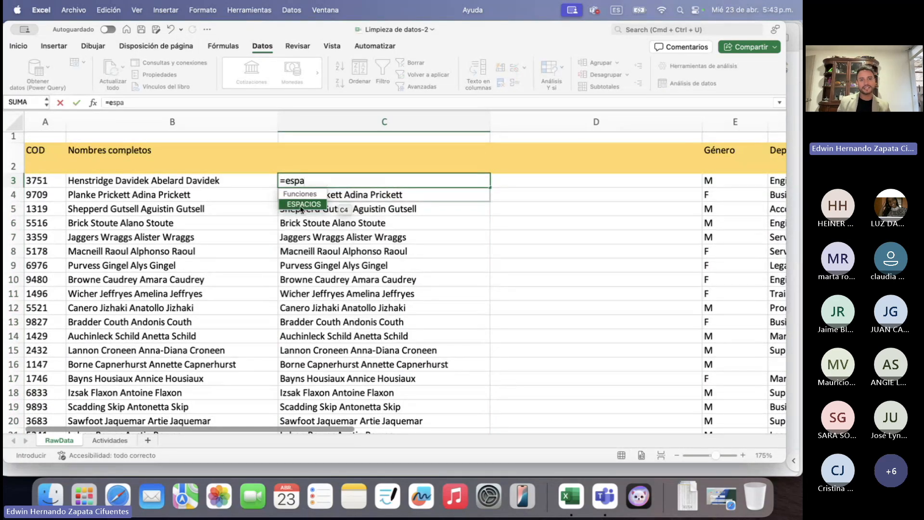
pyautogui.doubleClick(301, 204)
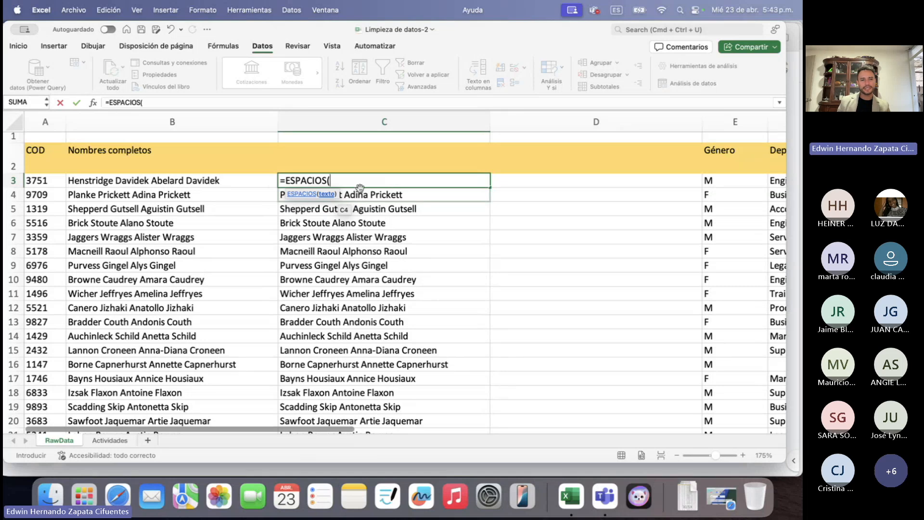
pyautogui.click(127, 180)
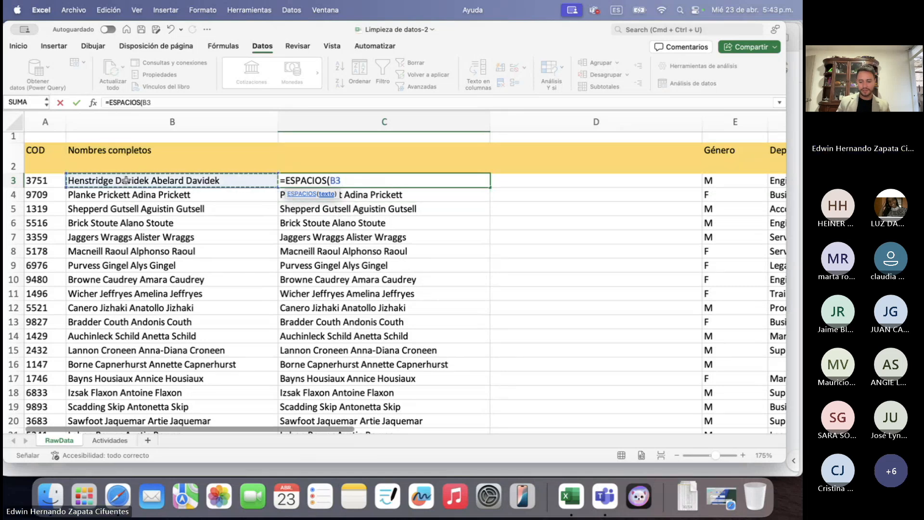
pyautogui.write(')')
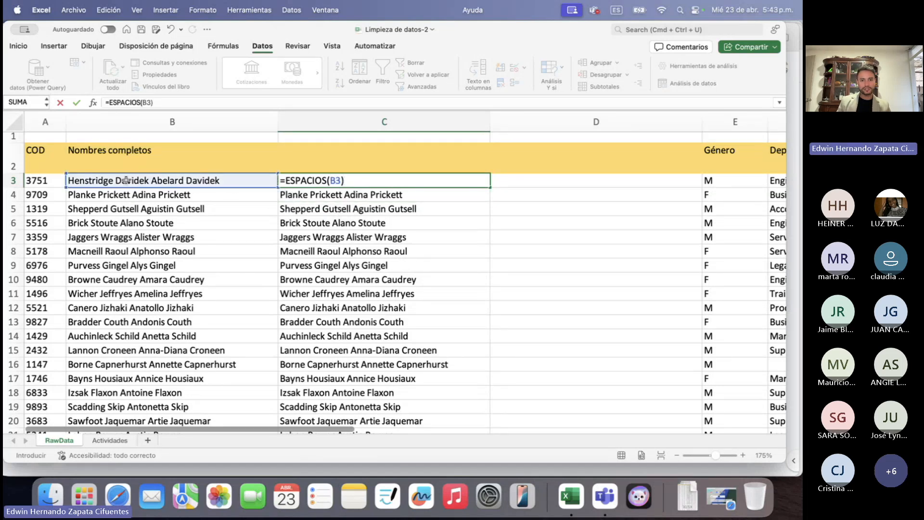
pyautogui.press('Return')
pyautogui.click(356, 182)
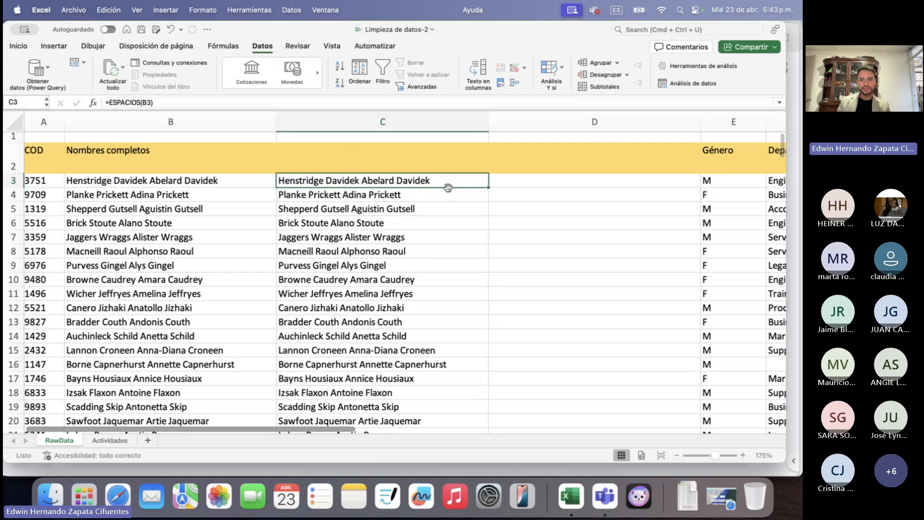
pyautogui.doubleClick(488, 187)
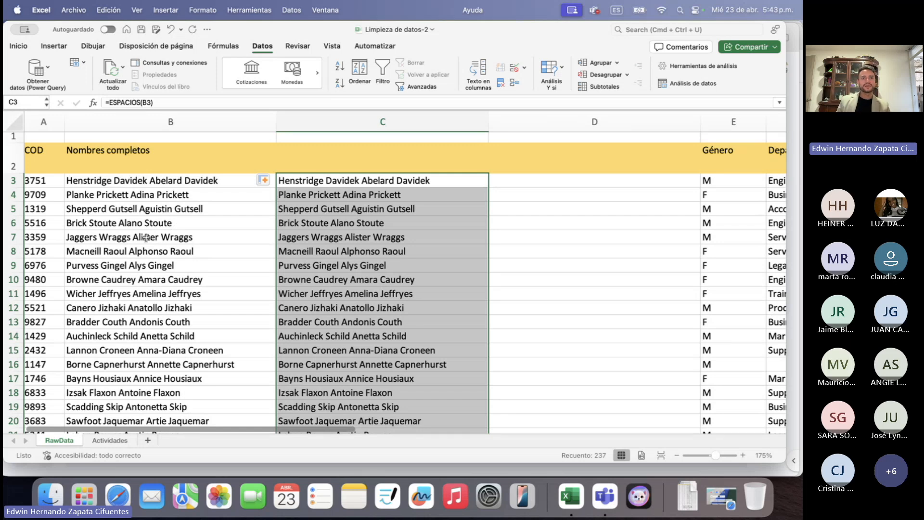
# Compare the names in columns B and C down to the last row to check how ESPACIOS handled the extra spaces
pyautogui.scroll(-20, 192, 248)
pyautogui.scroll(15, 174, 245)
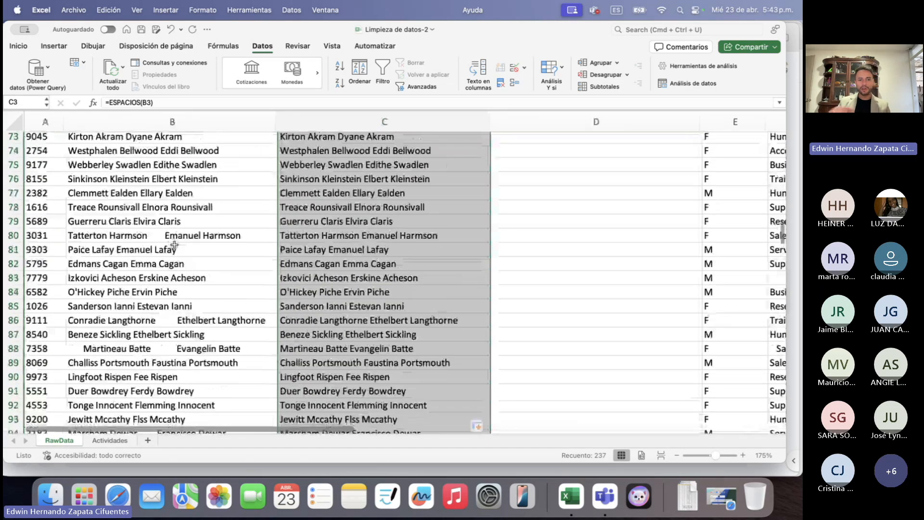
pyautogui.scroll(-3, 174, 245)
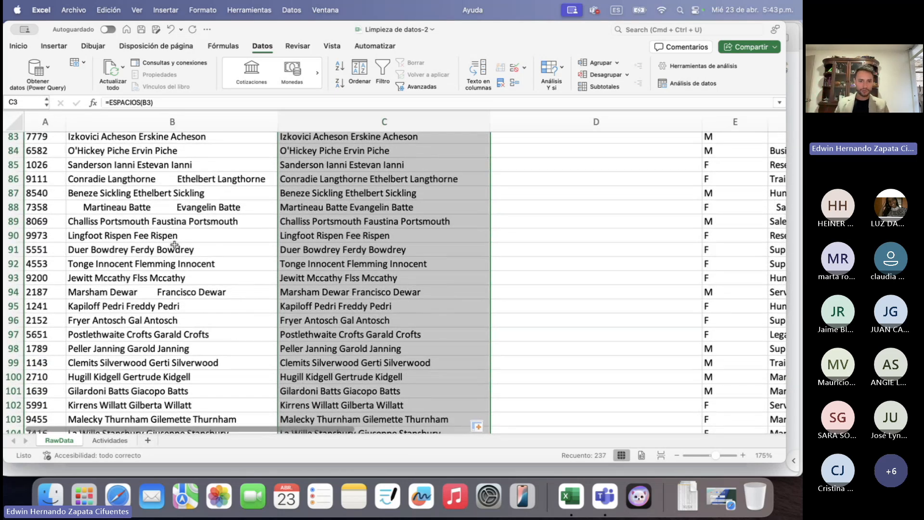
pyautogui.scroll(-5, 184, 286)
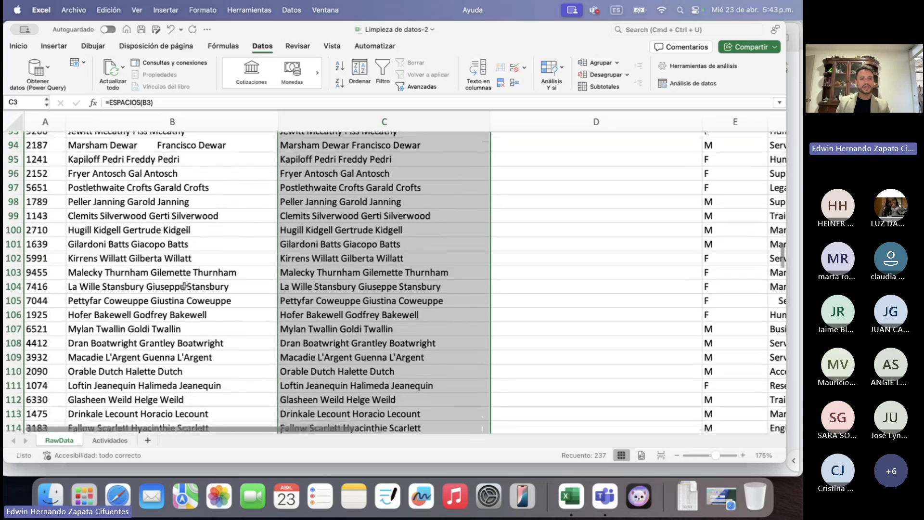
pyautogui.scroll(-10, 184, 286)
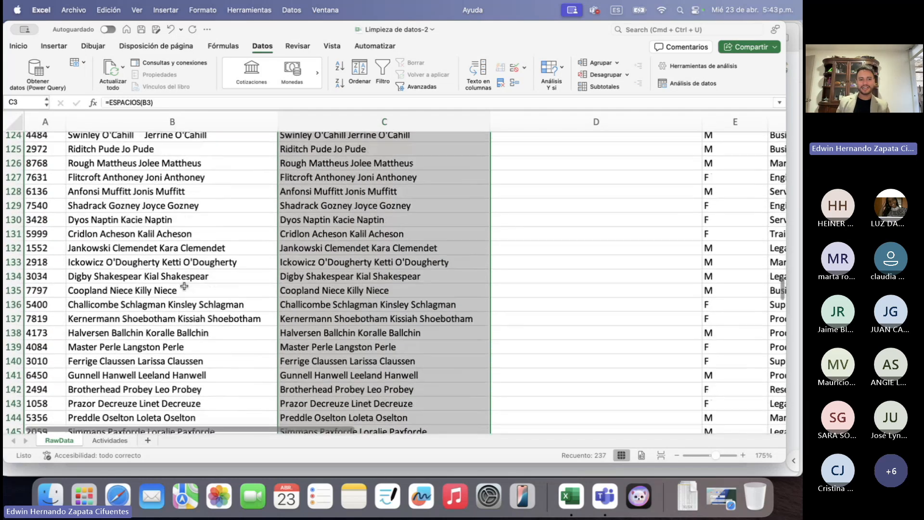
pyautogui.scroll(-20, 184, 286)
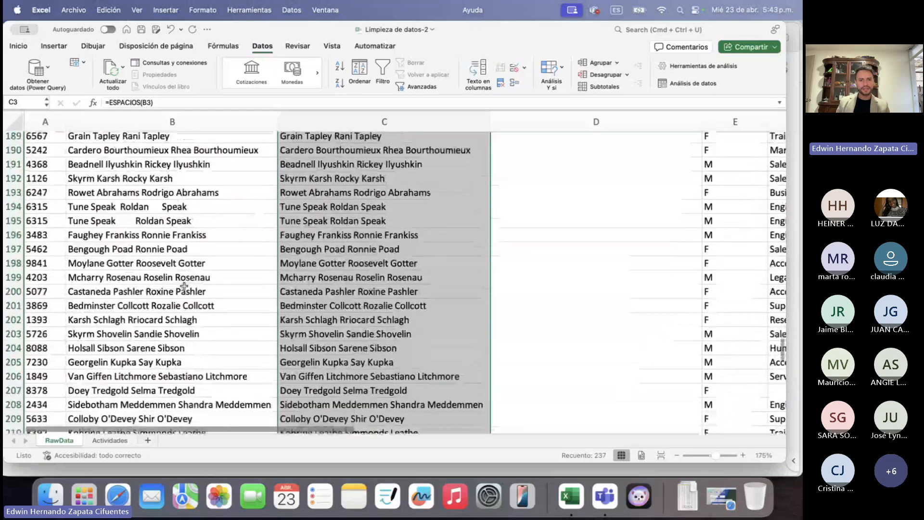
pyautogui.scroll(-7, 185, 286)
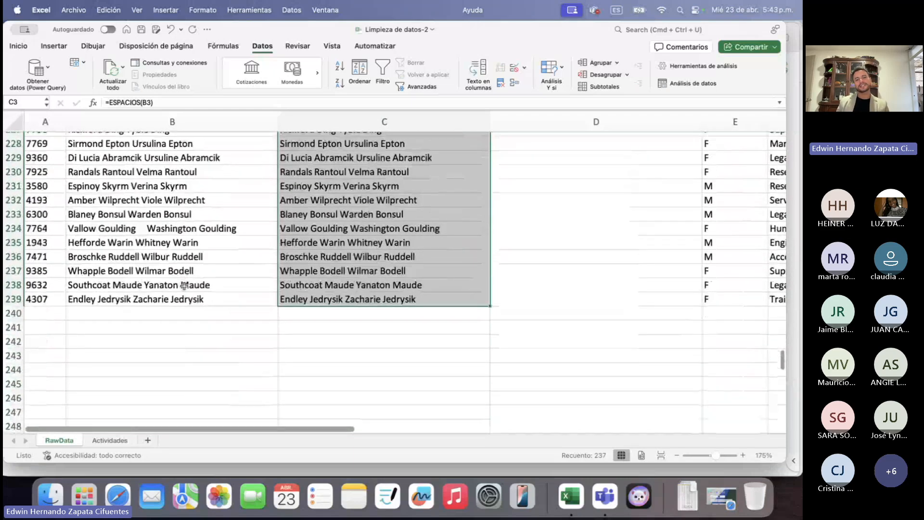
pyautogui.scroll(20, 184, 286)
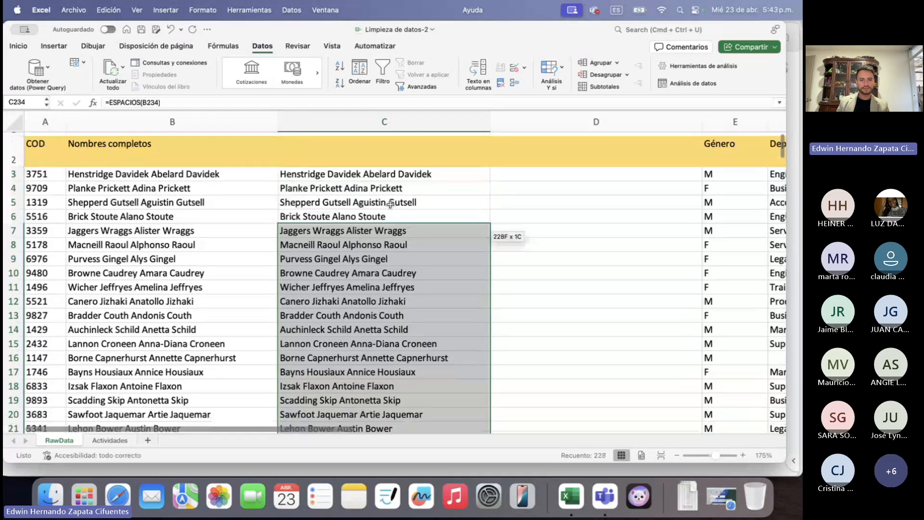
pyautogui.click(329, 173)
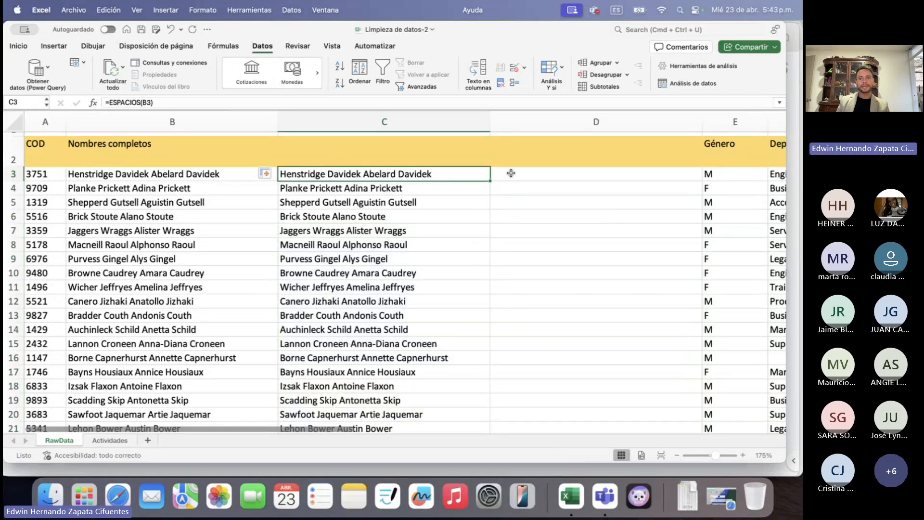
pyautogui.hscroll(3, 513, 174)
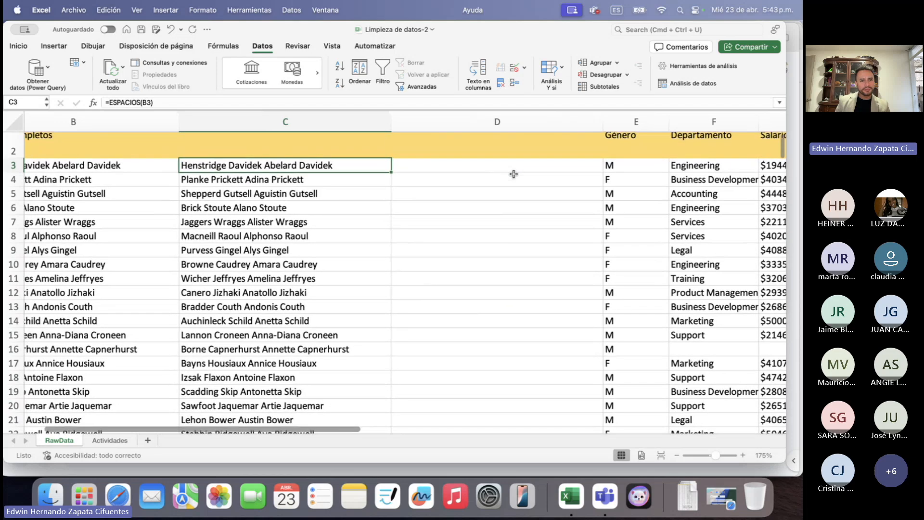
pyautogui.scroll(-1, 345, 203)
pyautogui.scroll(-15, 346, 202)
pyautogui.hscroll(-1, 345, 203)
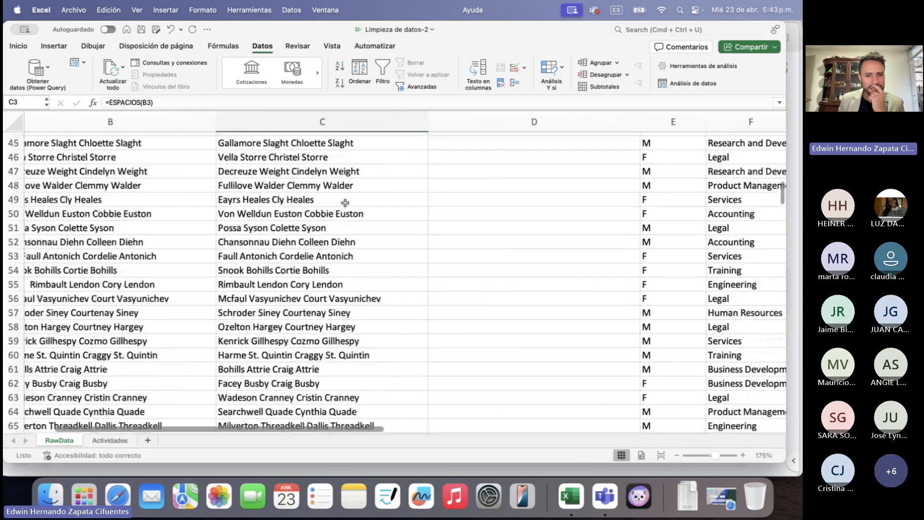
pyautogui.scroll(-14, 345, 202)
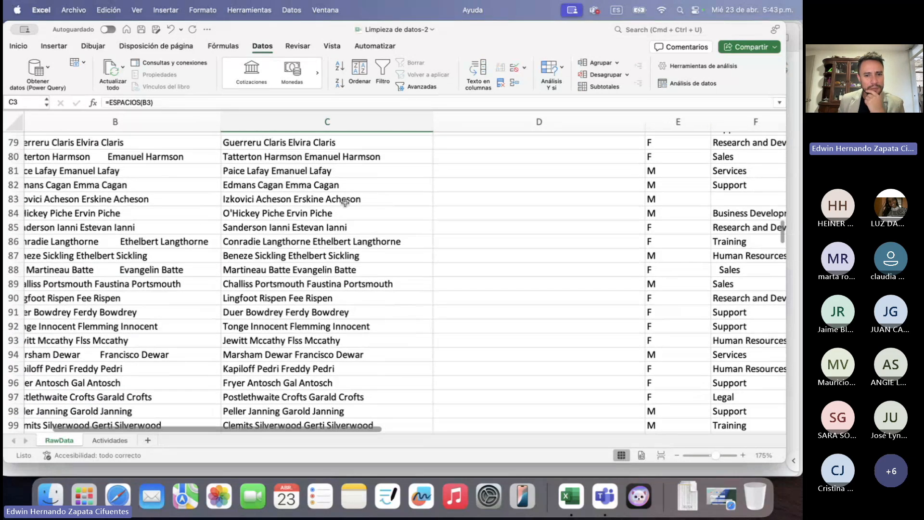
pyautogui.scroll(-11, 345, 203)
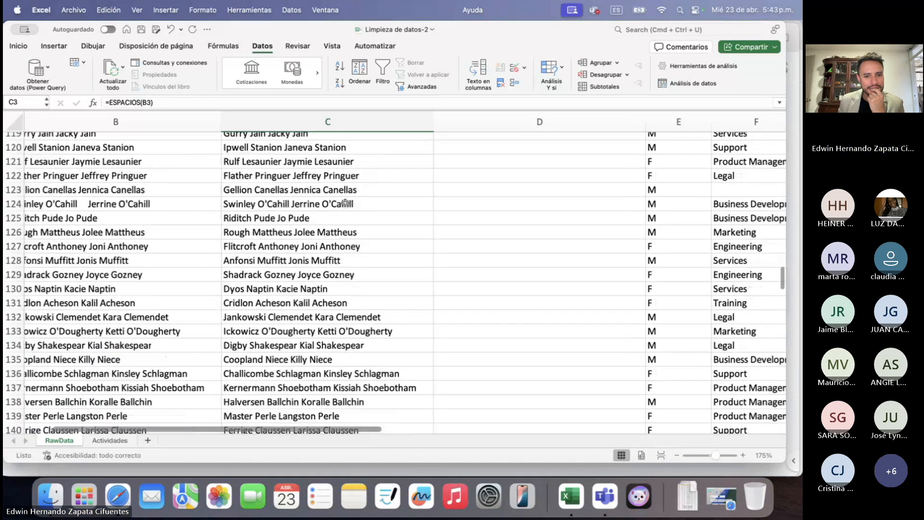
pyautogui.scroll(-12, 345, 202)
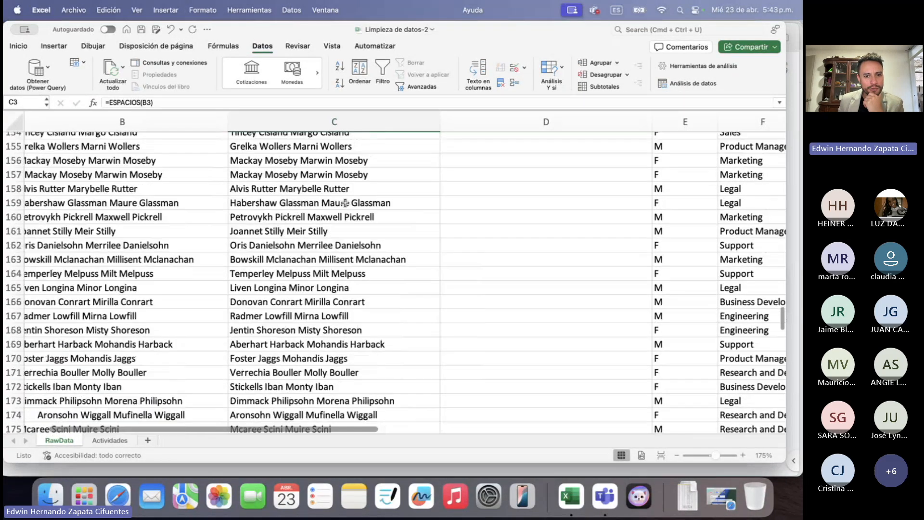
pyautogui.scroll(-6, 346, 203)
pyautogui.scroll(-6, 345, 202)
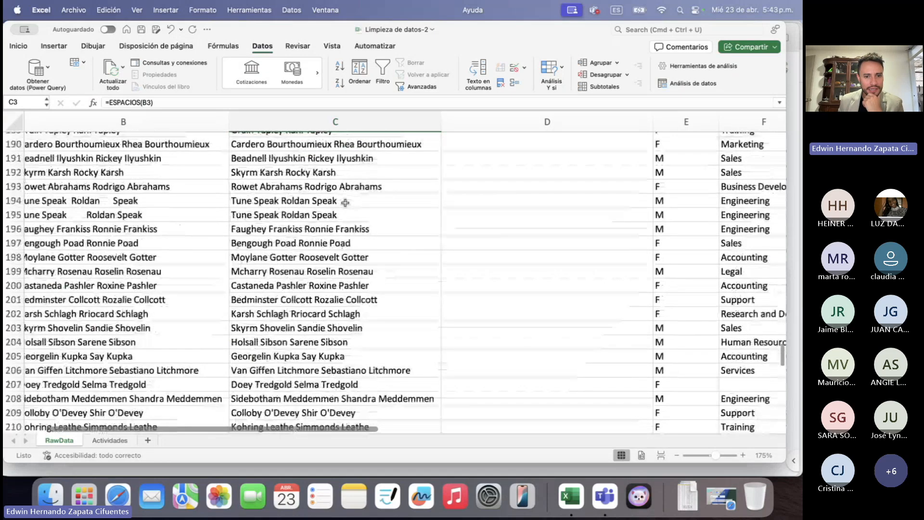
pyautogui.scroll(-13, 345, 203)
pyautogui.hscroll(-3, 345, 203)
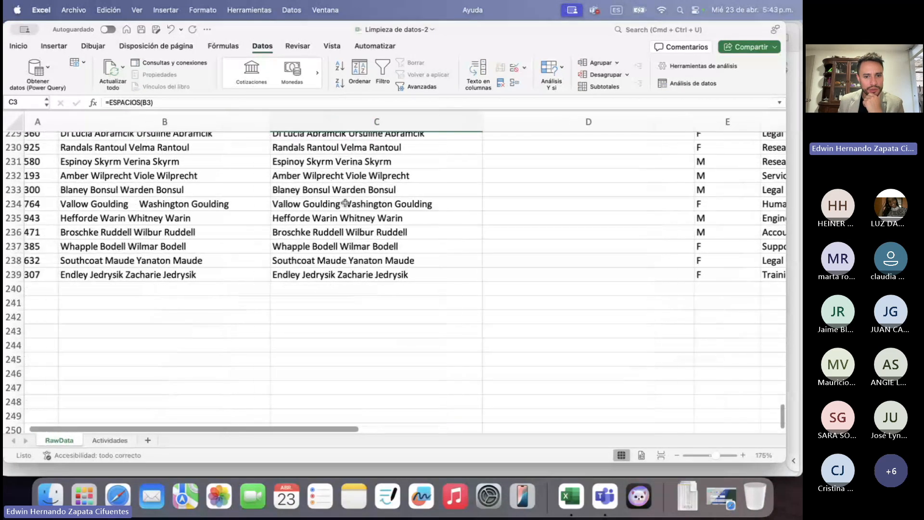
pyautogui.scroll(3, 345, 203)
pyautogui.scroll(-2, 345, 202)
pyautogui.scroll(20, 345, 203)
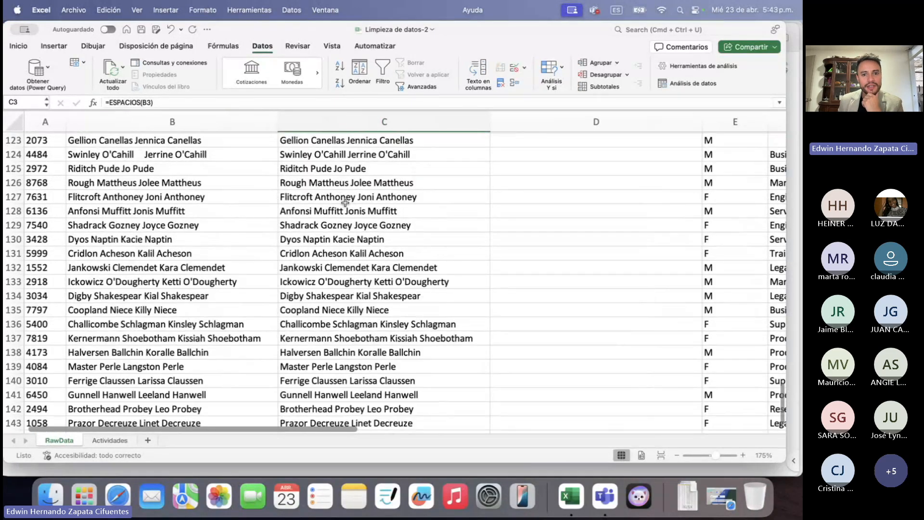
pyautogui.scroll(-1, 345, 203)
pyautogui.click(533, 174)
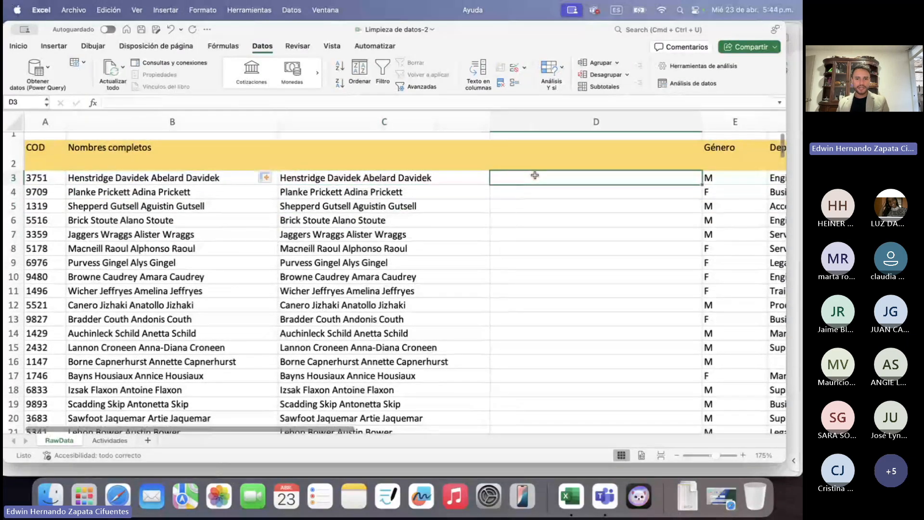
pyautogui.scroll(-3, 379, 218)
pyautogui.scroll(-10, 379, 217)
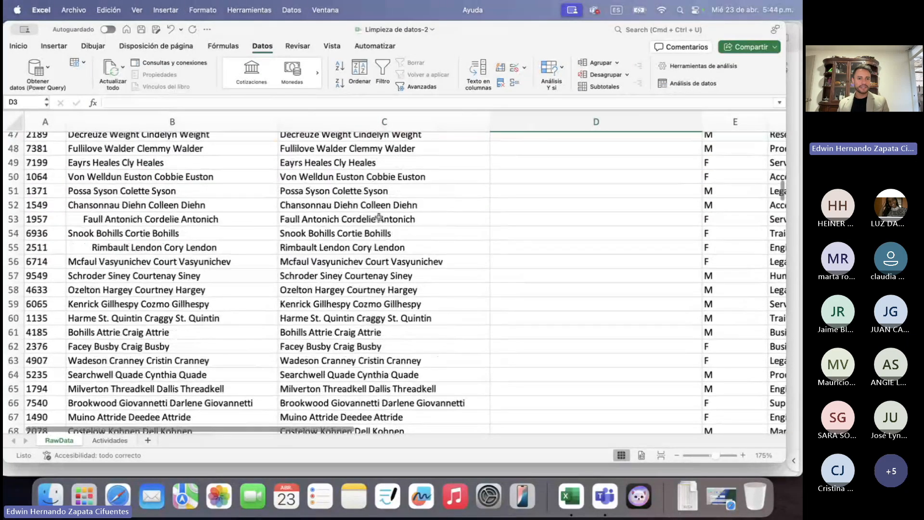
pyautogui.scroll(1, 202, 207)
# Go through the first name cells of column C one by one to examine their ESPACIOS formulas
pyautogui.moveTo(138, 208); pyautogui.dragTo(365, 242)
pyautogui.moveTo(275, 206); pyautogui.dragTo(312, 179)
pyautogui.click(313, 176)
pyautogui.press('Down')
pyautogui.press('Down')
pyautogui.press('Down')
pyautogui.press('Down')
pyautogui.press('Down')
pyautogui.press('Up')
pyautogui.press('Up')
pyautogui.press('Up')
pyautogui.press('Down')
pyautogui.press('Down')
pyautogui.press('Down')
pyautogui.press('Down')
pyautogui.press('Down')
pyautogui.press('Down')
pyautogui.press('Down')
pyautogui.press('Up')
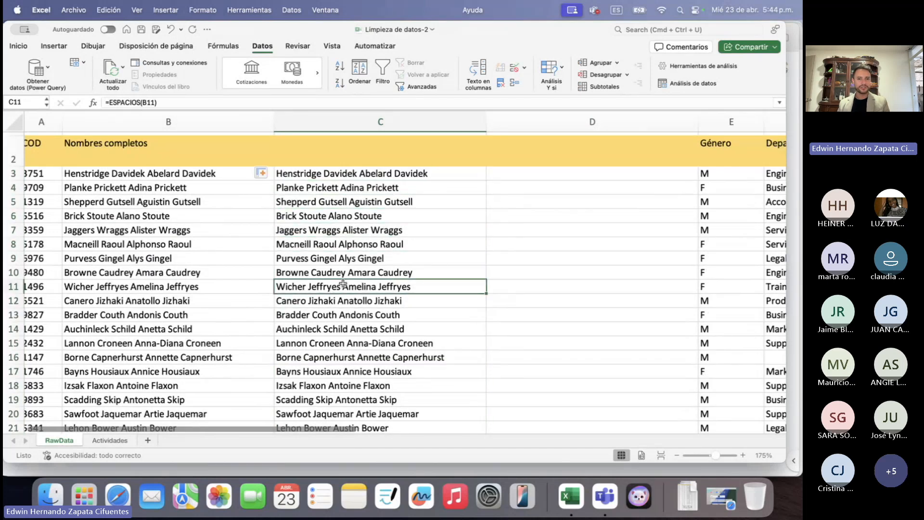
# Copy all the ESPACIOS results from C3 downward and paste them as values only into column D starting at D3
pyautogui.click(321, 176)
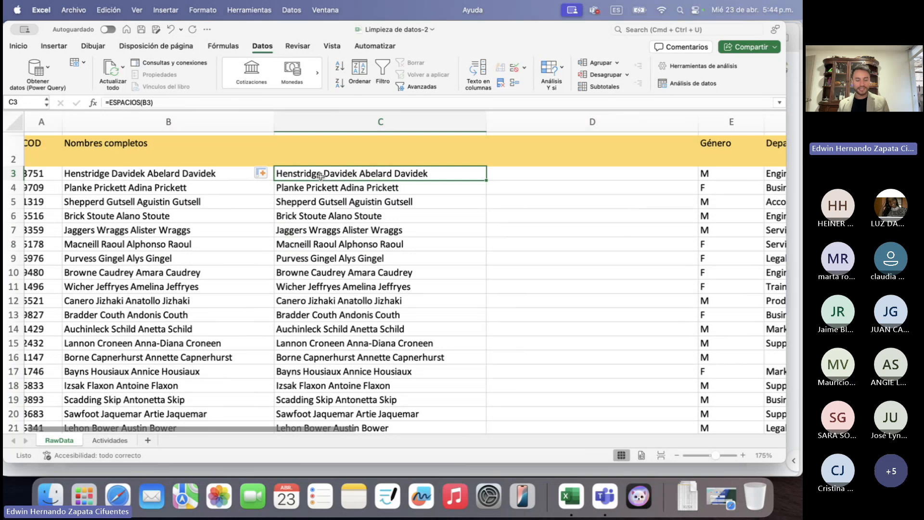
pyautogui.hotkey('ctrl', 'shift', 'Down')
pyautogui.scroll(20, 321, 176)
pyautogui.press('super+c')
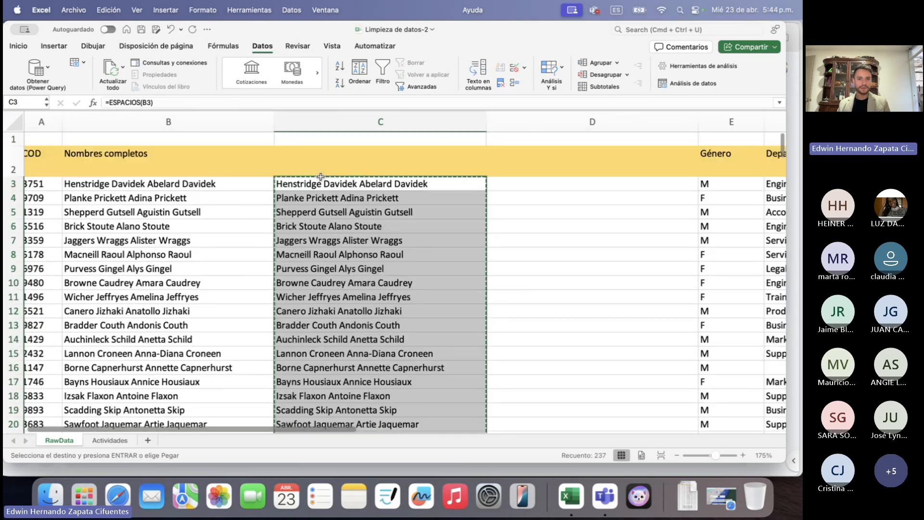
pyautogui.click(528, 184)
pyautogui.rightClick(535, 185)
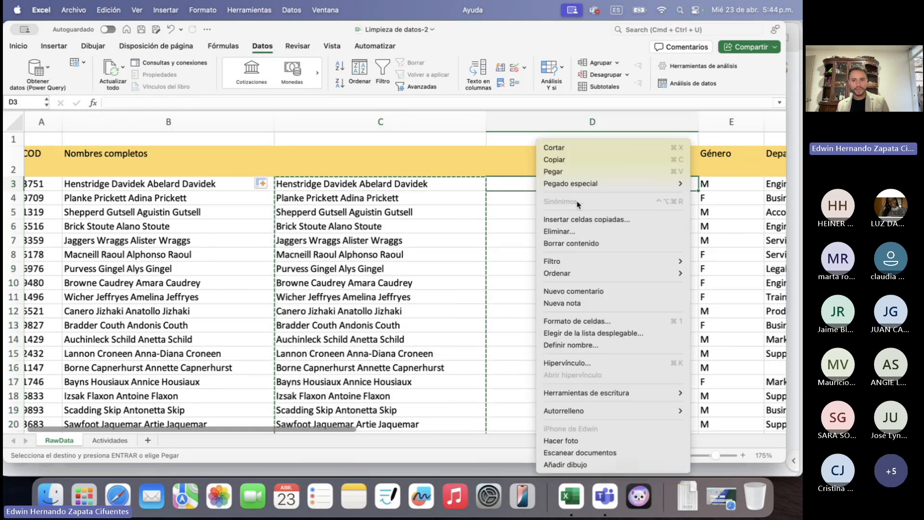
pyautogui.moveTo(577, 183)
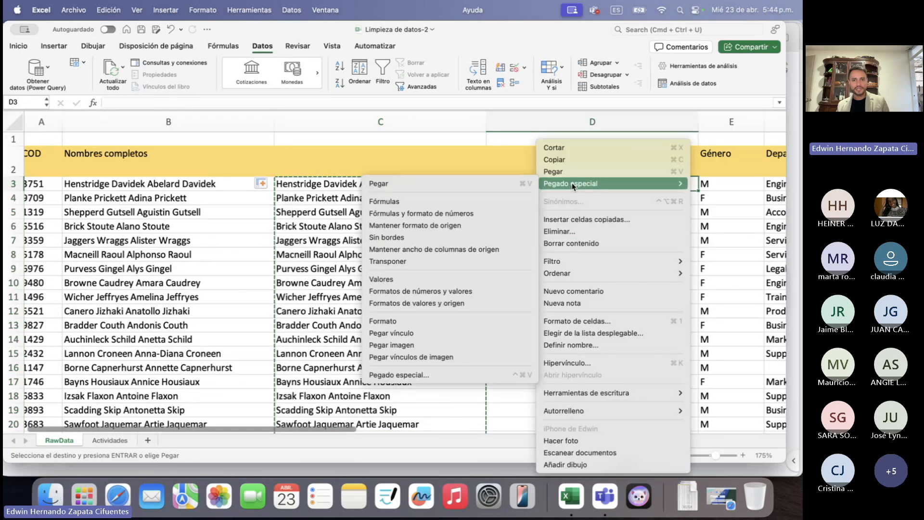
pyautogui.click(432, 282)
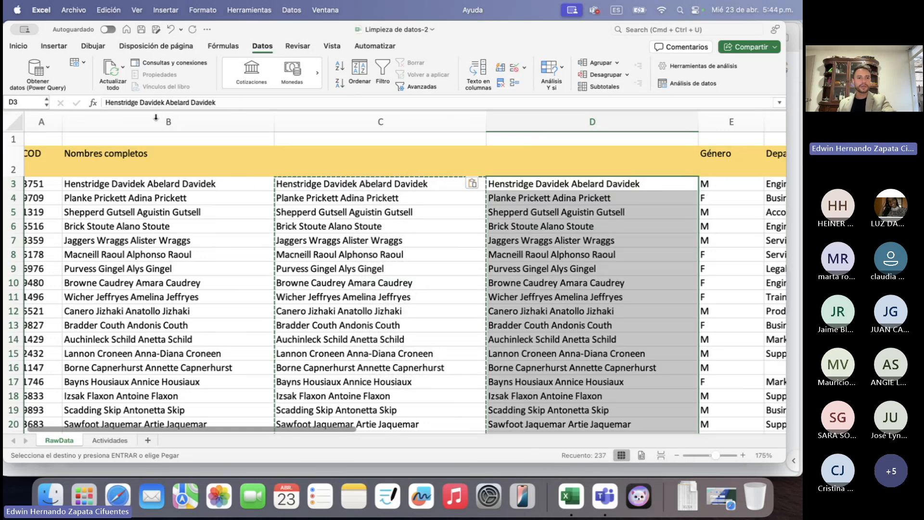
# Delete columns B and C, which hold the original names and the ESPACIOS formulas
pyautogui.moveTo(155, 118); pyautogui.dragTo(287, 121)
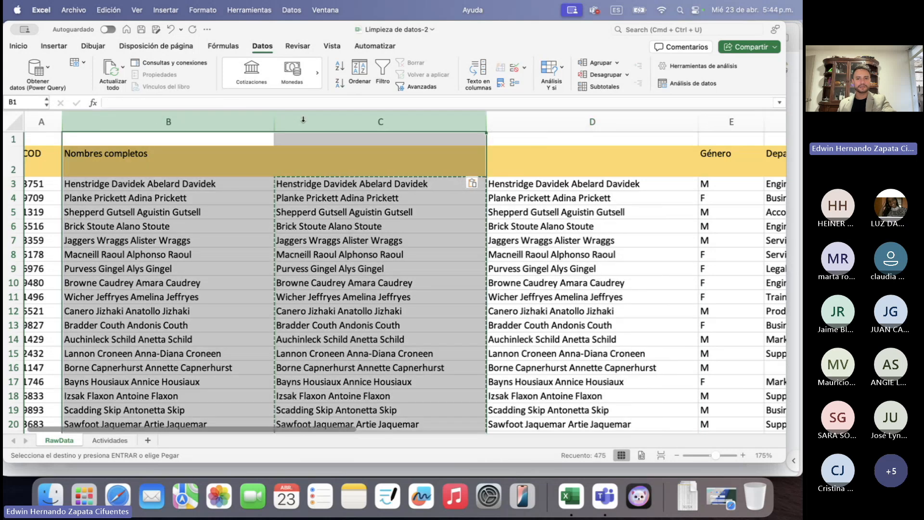
pyautogui.rightClick(303, 122)
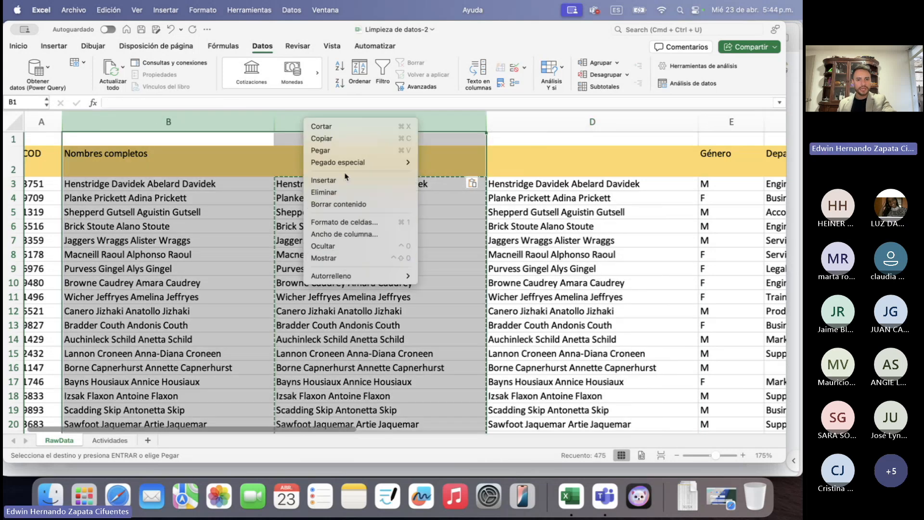
pyautogui.click(347, 192)
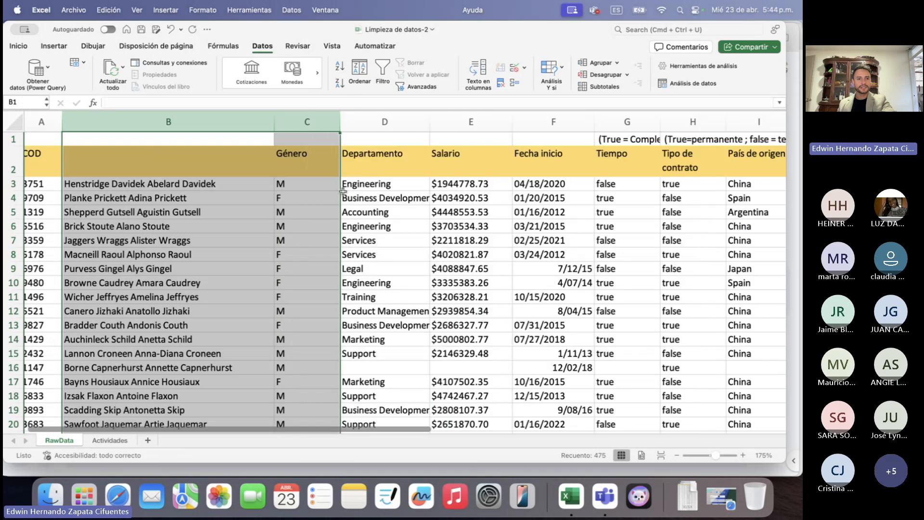
# Enter the heading "Nombres completos" in B2 above the cleaned names
pyautogui.click(161, 171)
pyautogui.write('N')
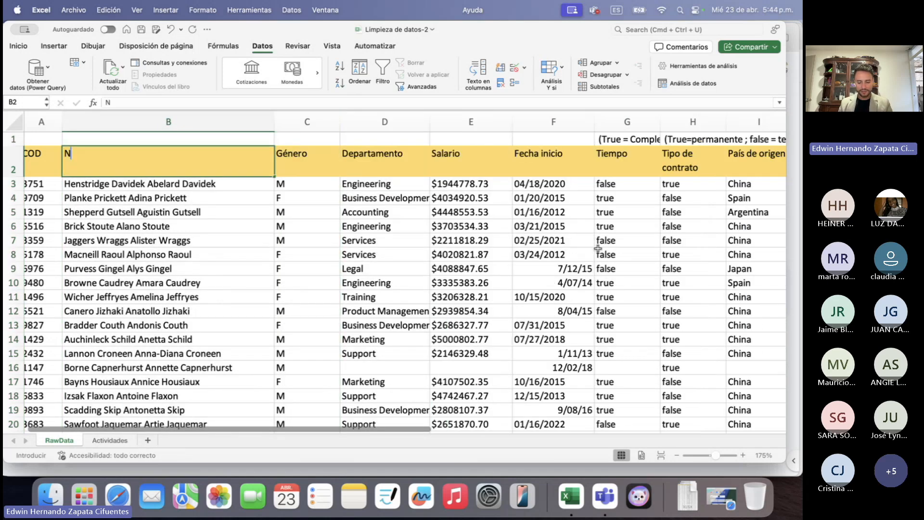
pyautogui.write('ombres comp')
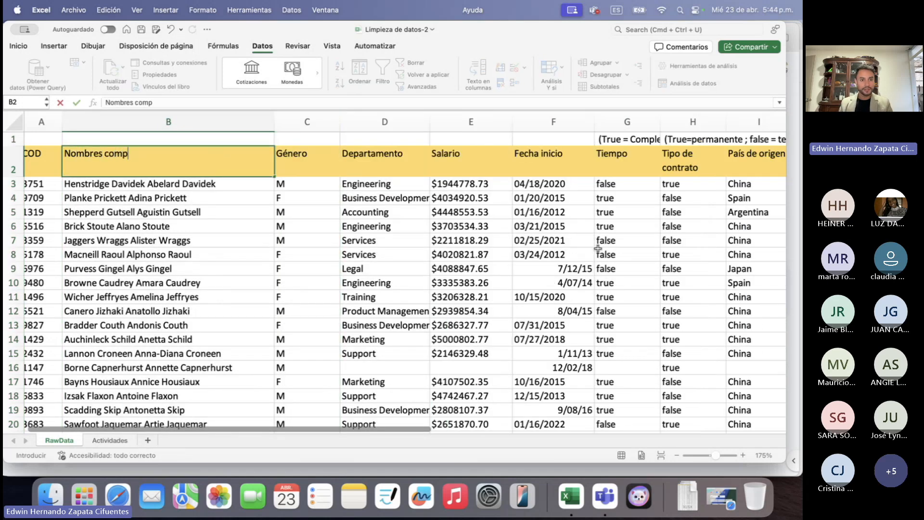
pyautogui.write('letos')
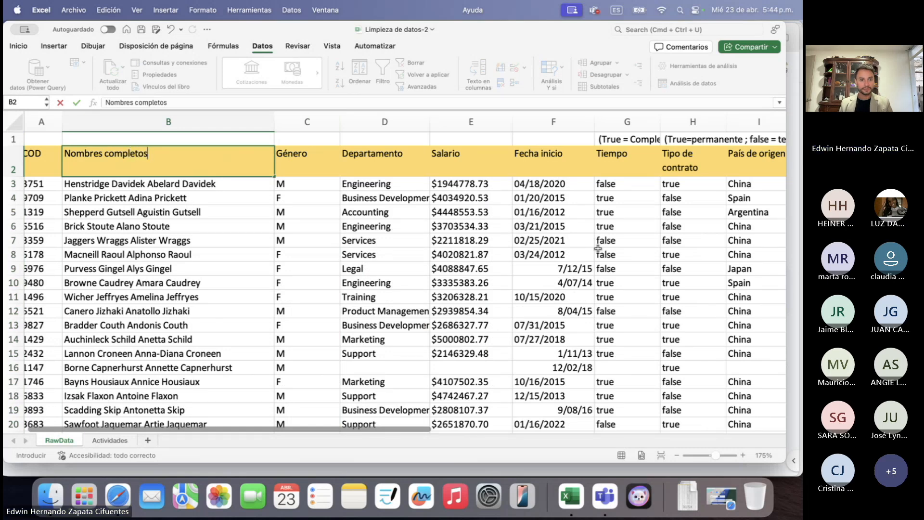
pyautogui.press('Return')
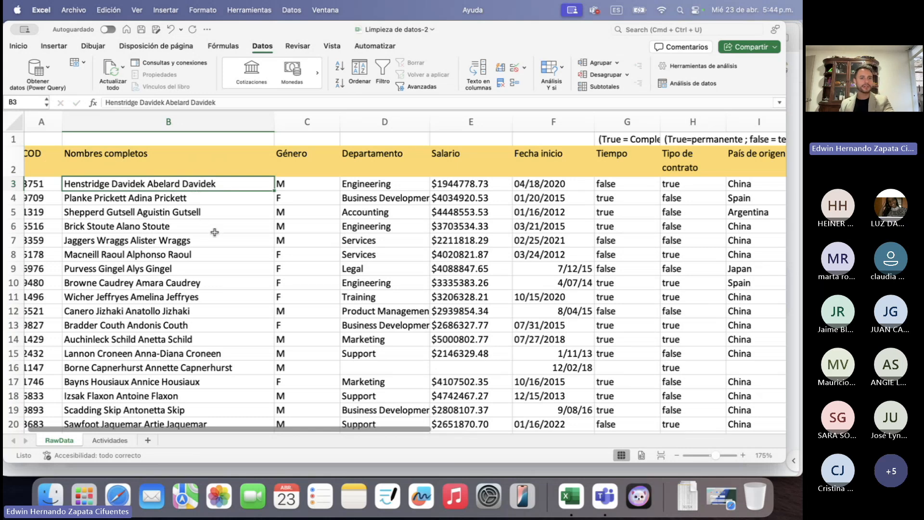
pyautogui.scroll(-5, 214, 232)
pyautogui.scroll(5, 215, 232)
pyautogui.hscroll(-1, 215, 232)
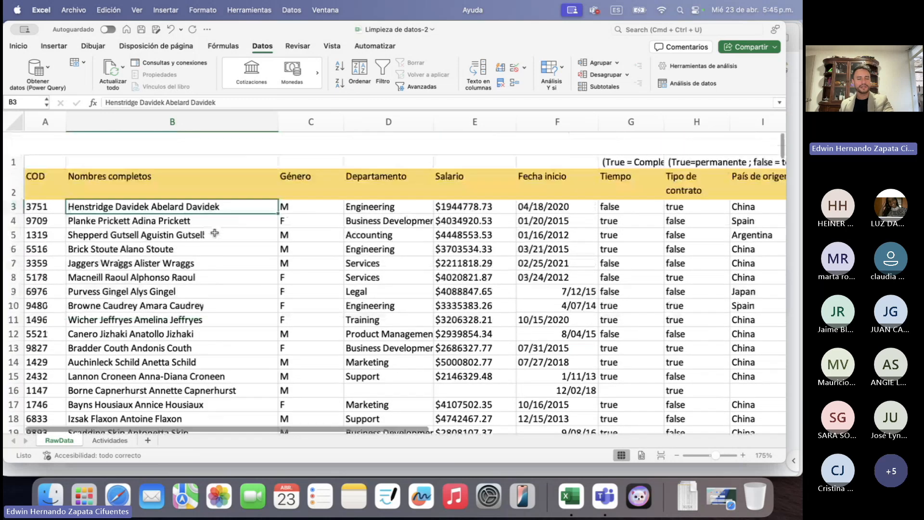
pyautogui.scroll(-1, 214, 232)
pyautogui.scroll(2, 215, 233)
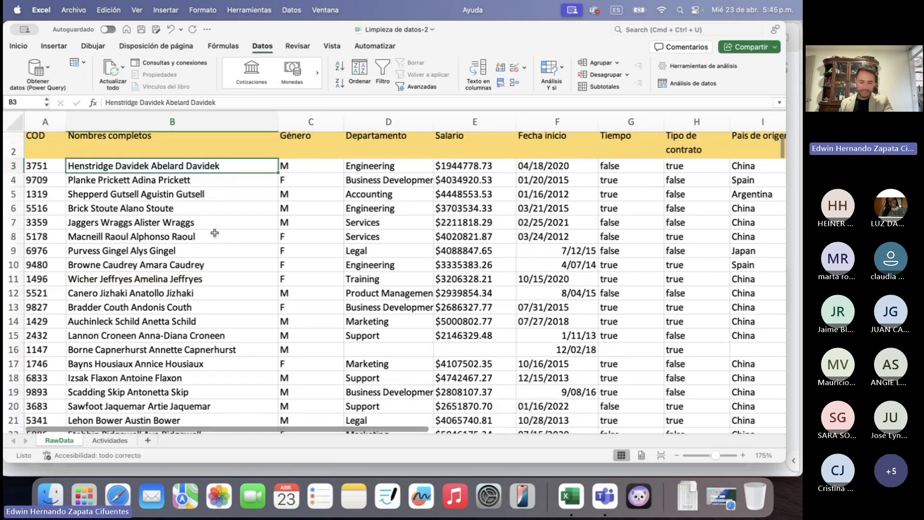
pyautogui.scroll(-1, 214, 234)
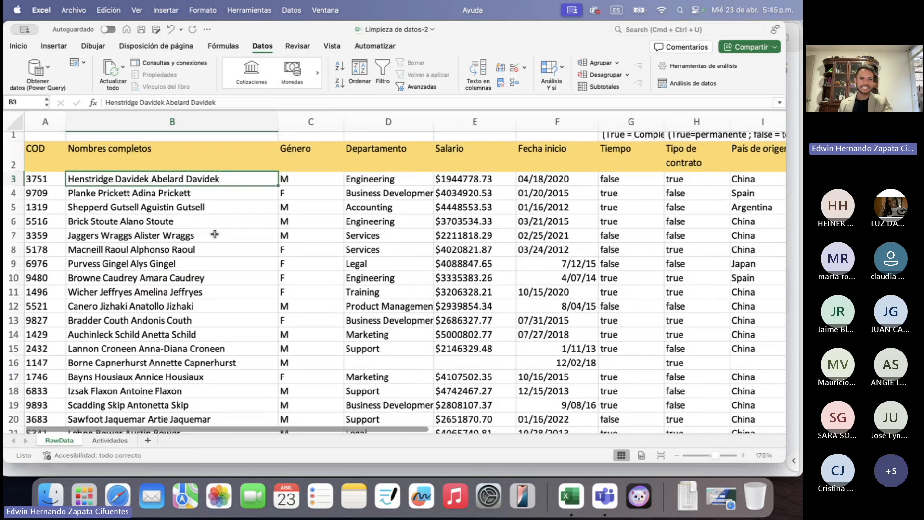
pyautogui.scroll(-5, 215, 234)
pyautogui.scroll(5, 215, 233)
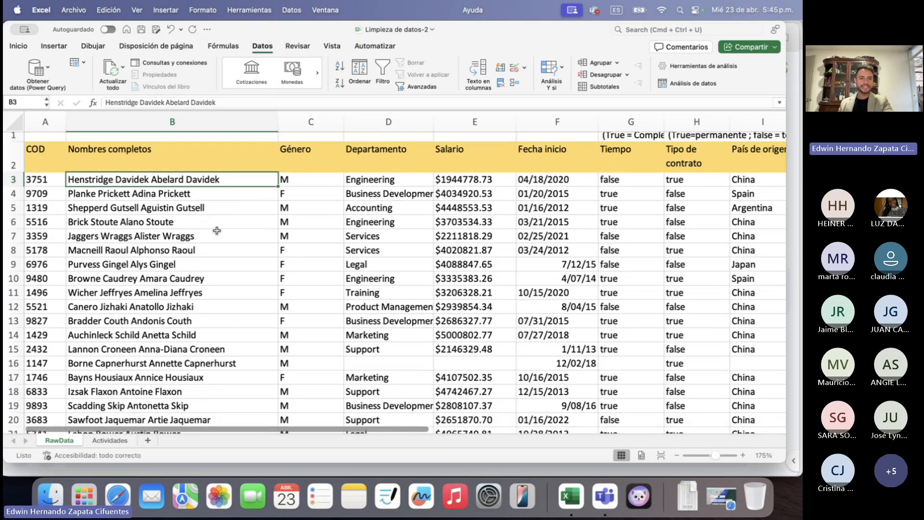
# Switch to the Google Slides deck to read slide 5 on number format, and return to the Excel workbook
pyautogui.hotkey('ctrl', 'Up')
pyautogui.click(579, 234)
pyautogui.press('Down')
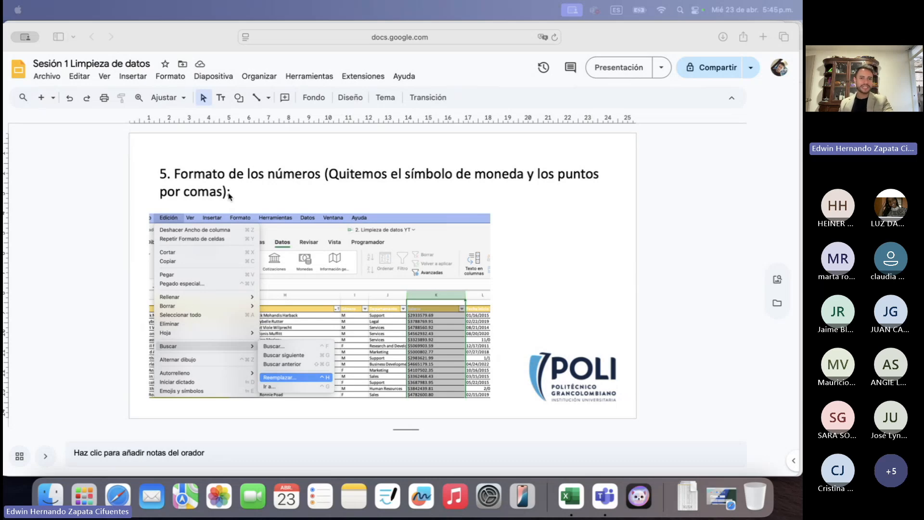
pyautogui.hotkey('ctrl', 'Up')
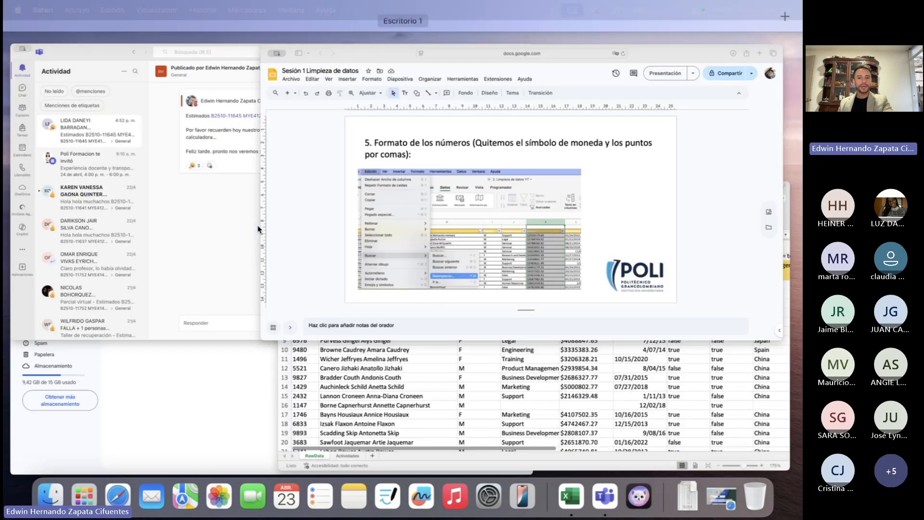
pyautogui.click(502, 336)
# Examine the Salario heading and the first salary values in E3 and E4 for their currency symbol and decimal separator
pyautogui.hscroll(5, 442, 282)
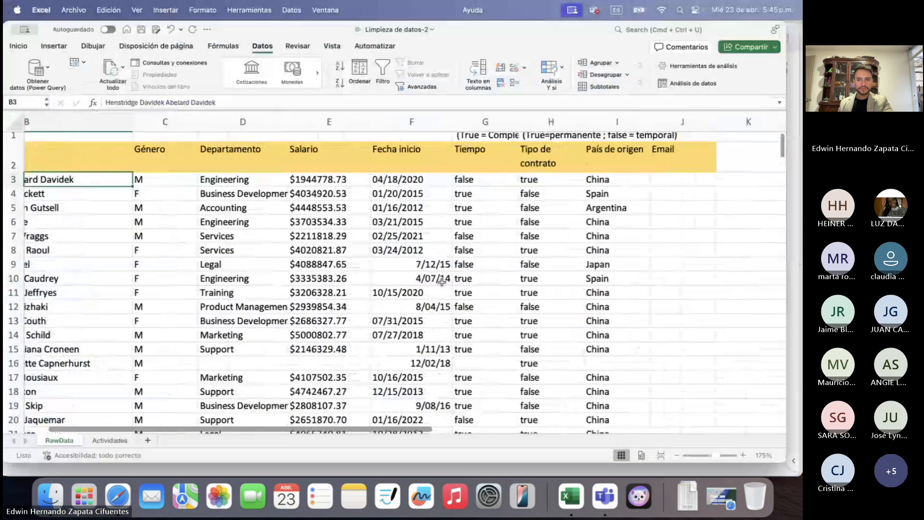
pyautogui.hscroll(-2, 441, 282)
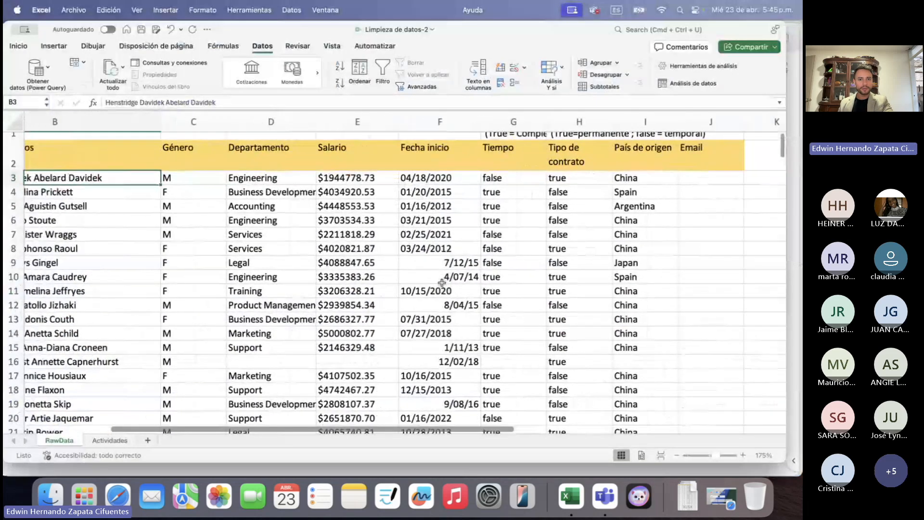
pyautogui.click(355, 150)
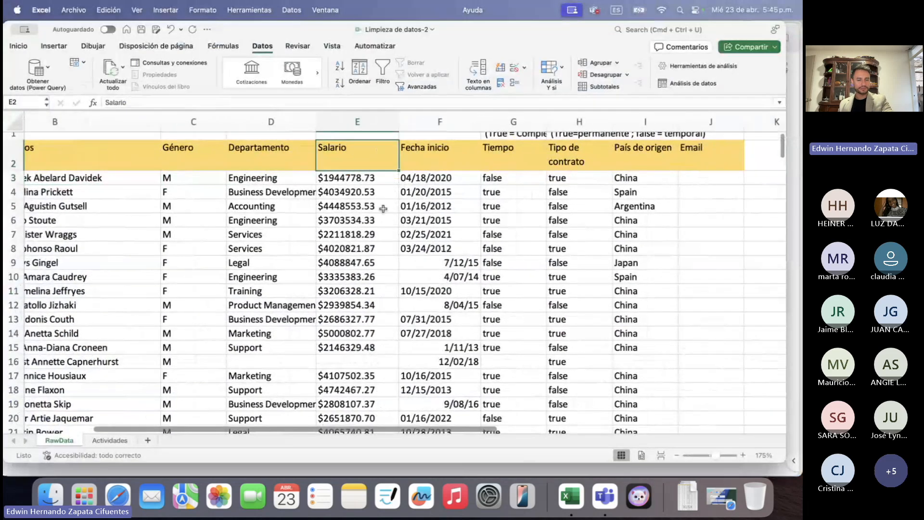
pyautogui.click(353, 178)
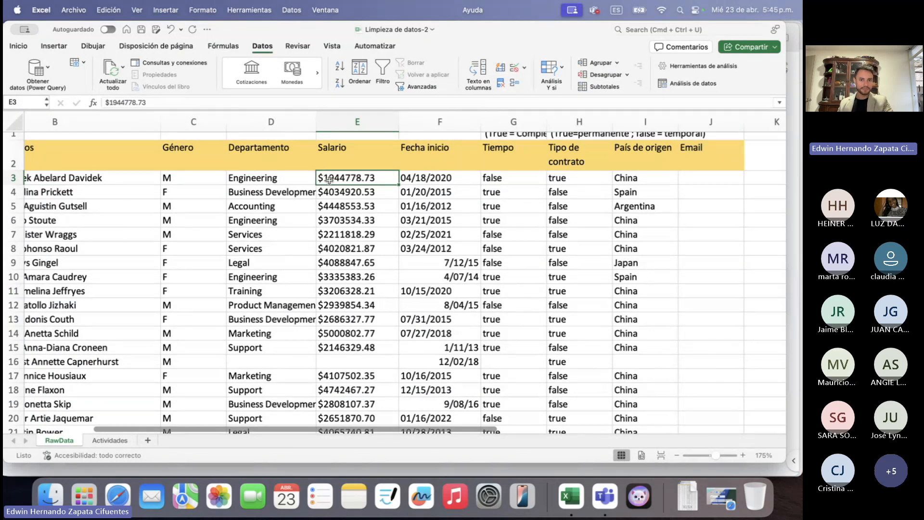
pyautogui.click(354, 186)
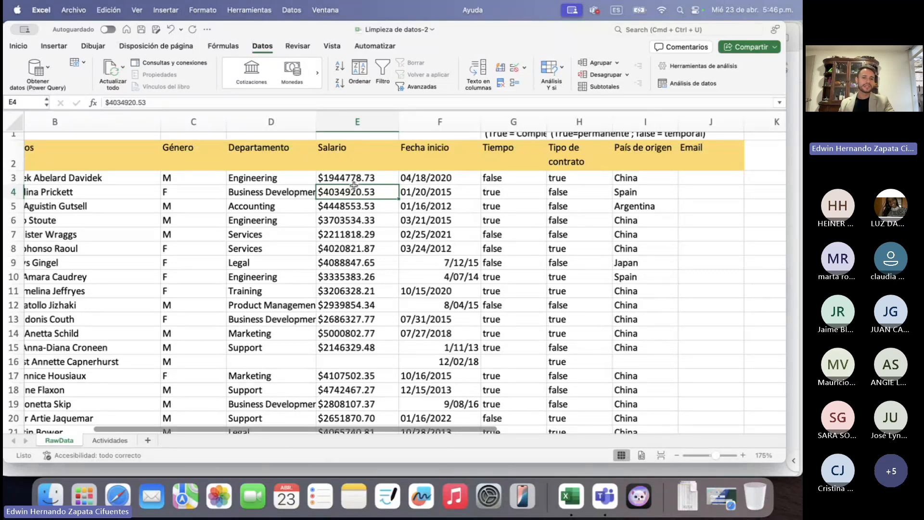
pyautogui.click(355, 178)
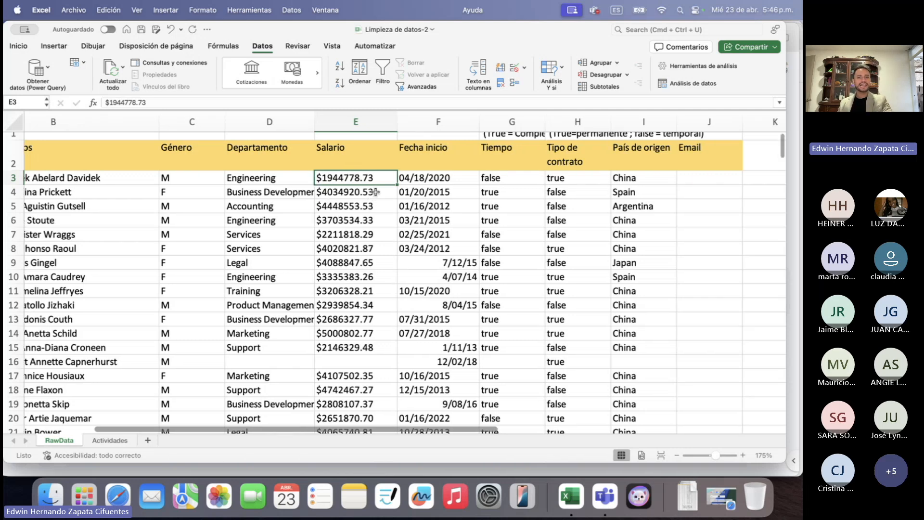
pyautogui.click(377, 194)
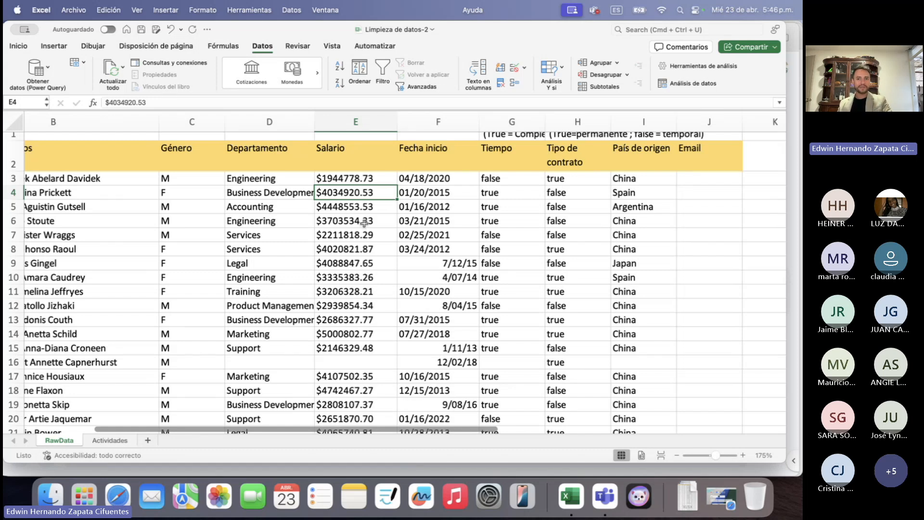
# Enter 23 in J3 under Email to test how a number aligns, and clear the cell
pyautogui.hscroll(5, 486, 222)
pyautogui.click(522, 179)
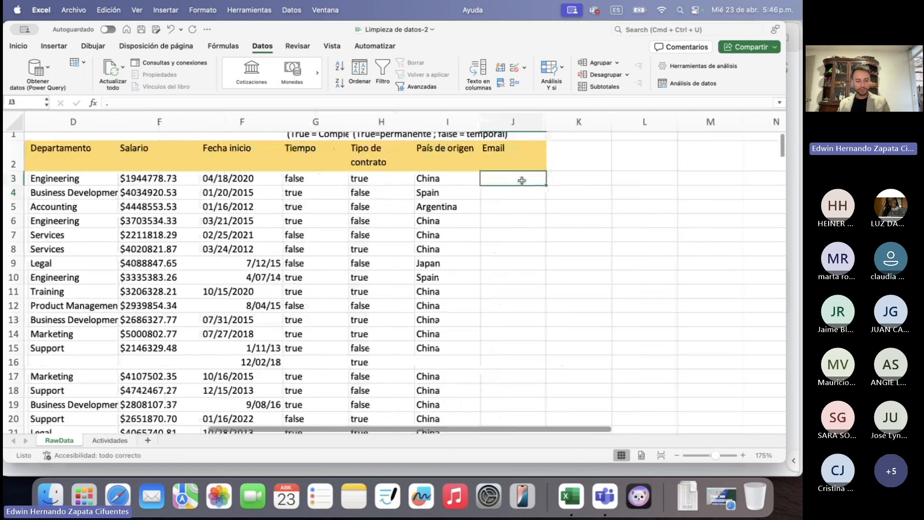
pyautogui.write('23')
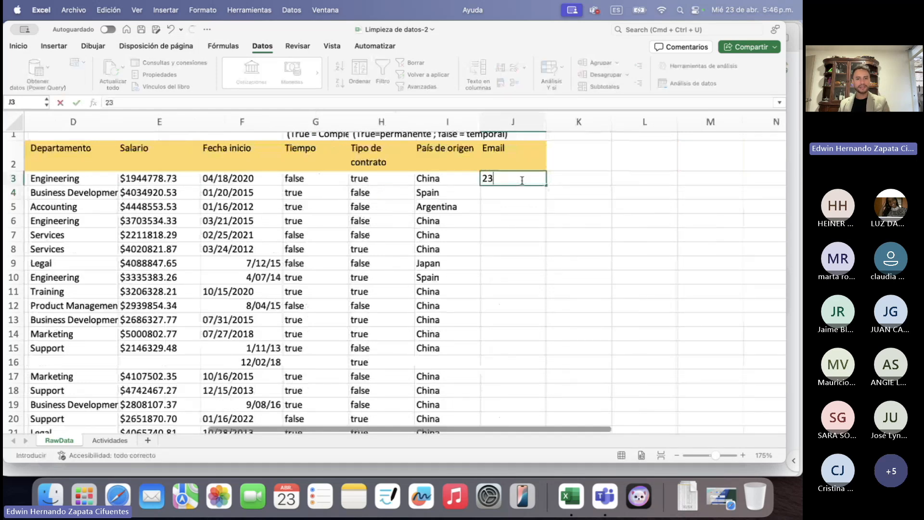
pyautogui.press('Return')
pyautogui.click(521, 180)
pyautogui.scroll(-1, 522, 181)
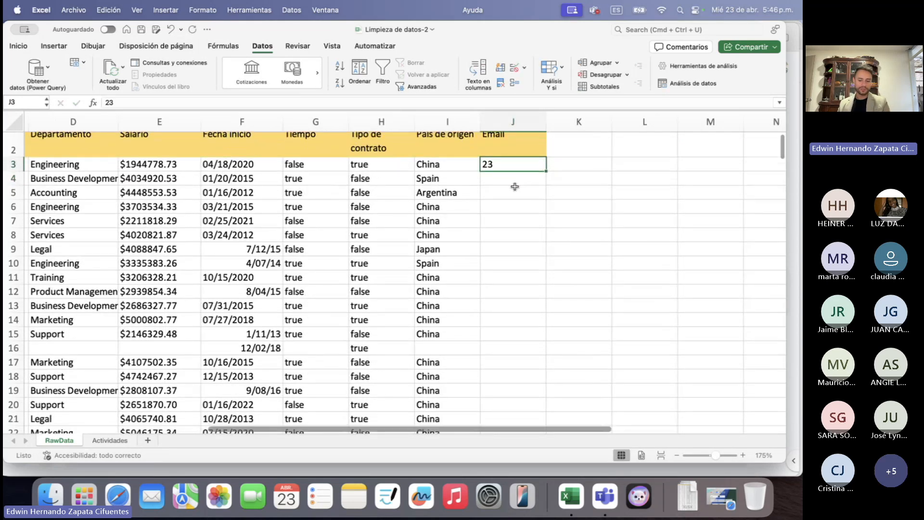
pyautogui.press('BackSpace')
pyautogui.scroll(1, 515, 188)
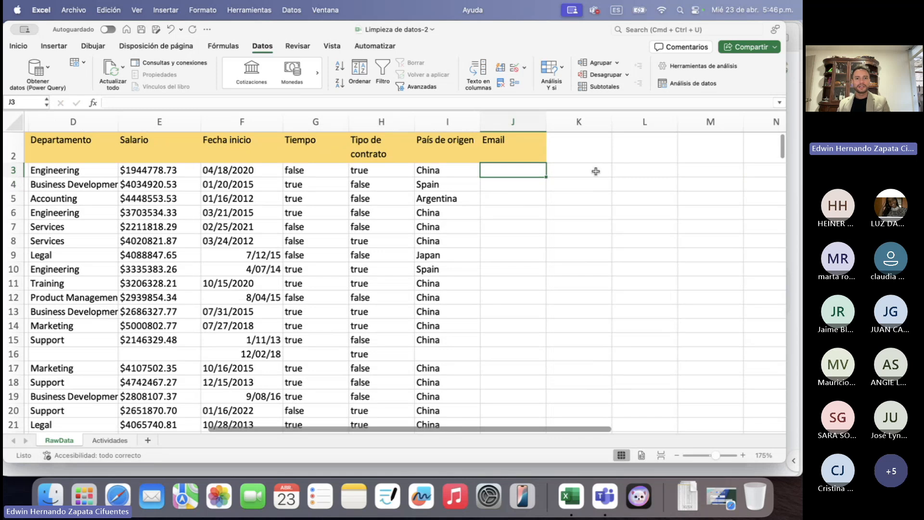
# Check the alignment settings of empty cells and of the first cells under Departamento, Género and Nombres completos
pyautogui.click(610, 167)
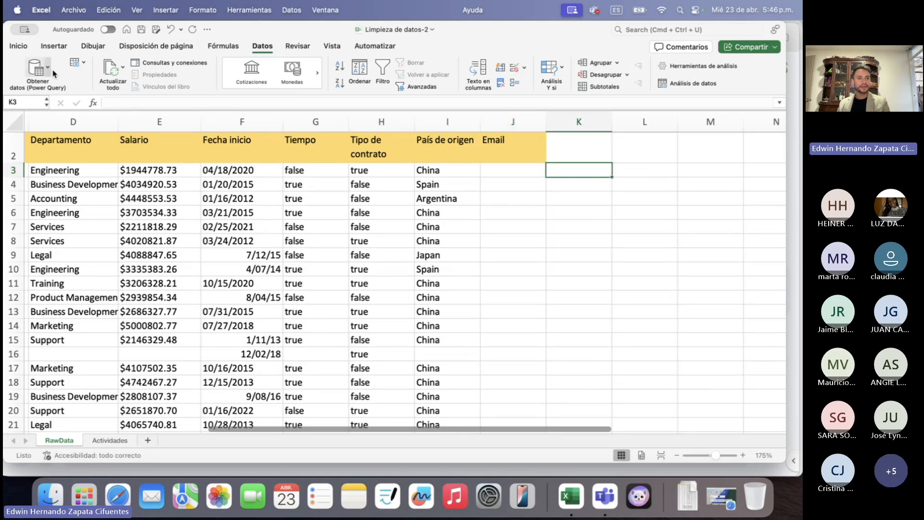
pyautogui.click(19, 47)
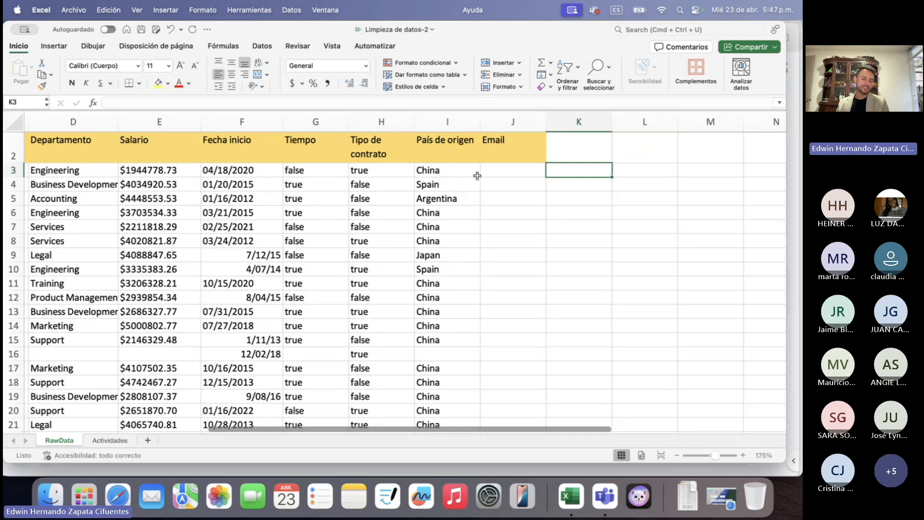
pyautogui.click(534, 207)
pyautogui.hscroll(-3, 282, 177)
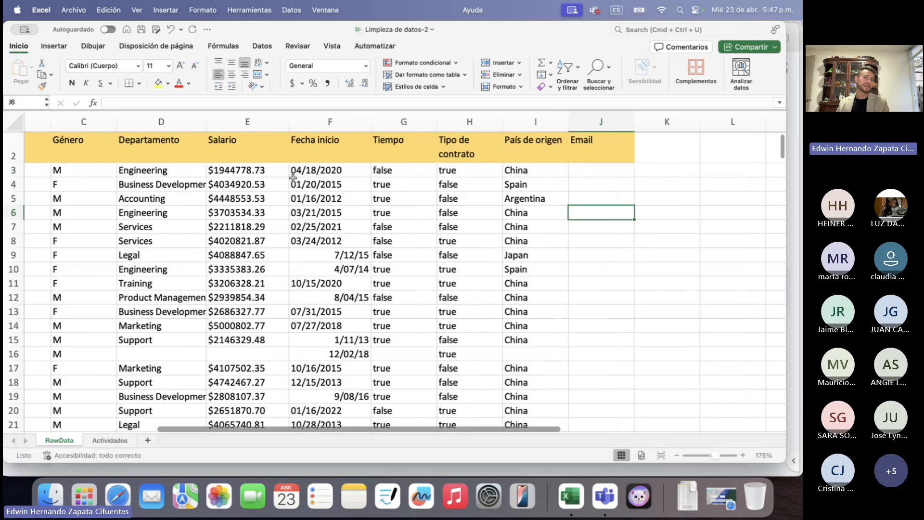
pyautogui.scroll(1, 282, 178)
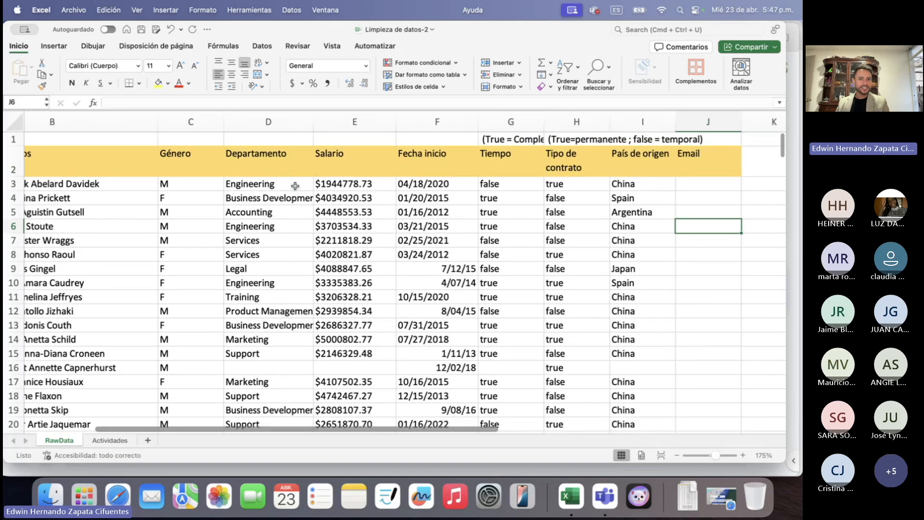
pyautogui.click(295, 186)
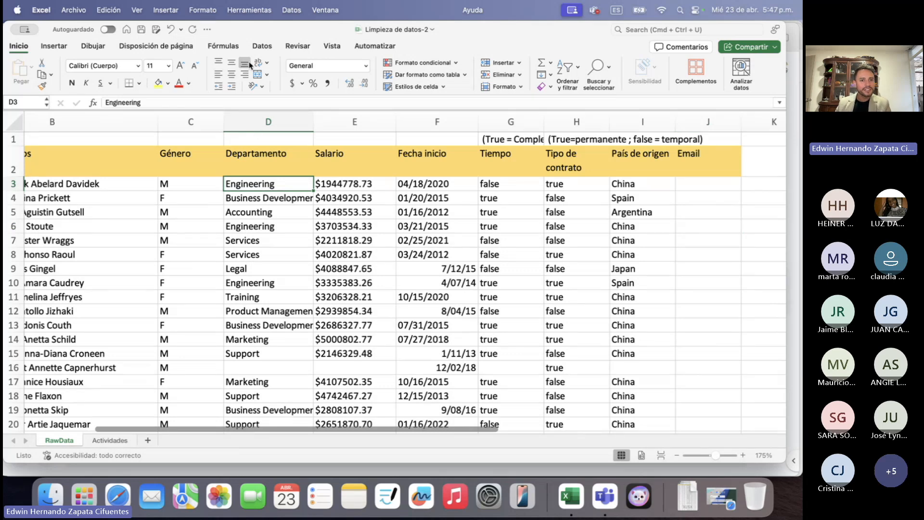
pyautogui.click(179, 190)
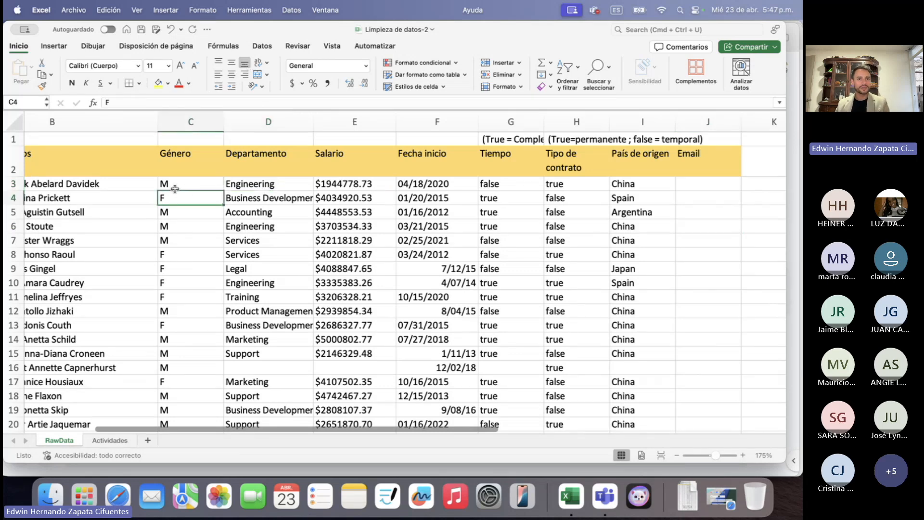
pyautogui.click(133, 189)
# Compare the alignment settings of the empty cell P3 with those of the block E2:I9
pyautogui.hscroll(10, 213, 265)
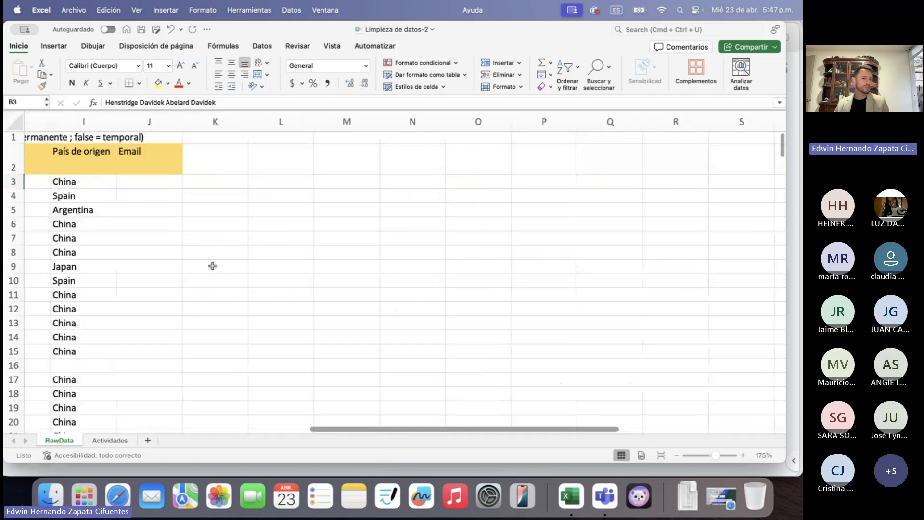
pyautogui.click(540, 187)
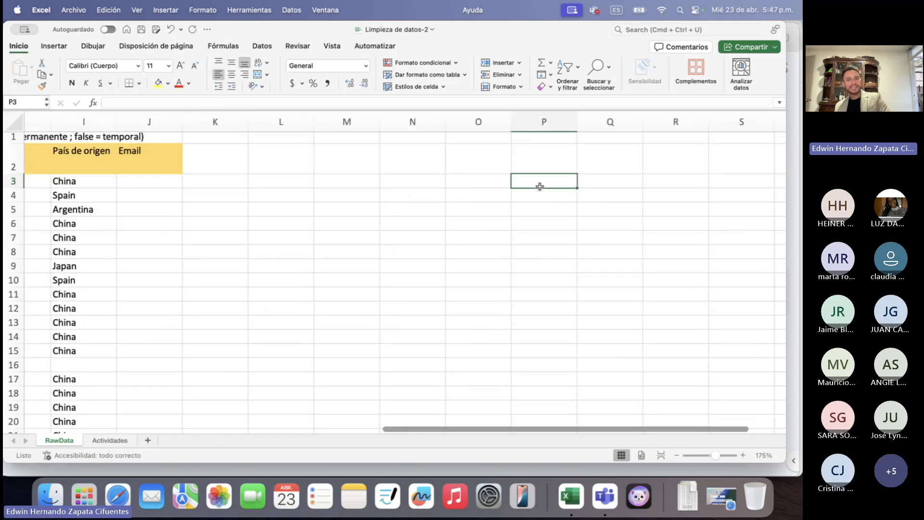
pyautogui.hscroll(-10, 692, 195)
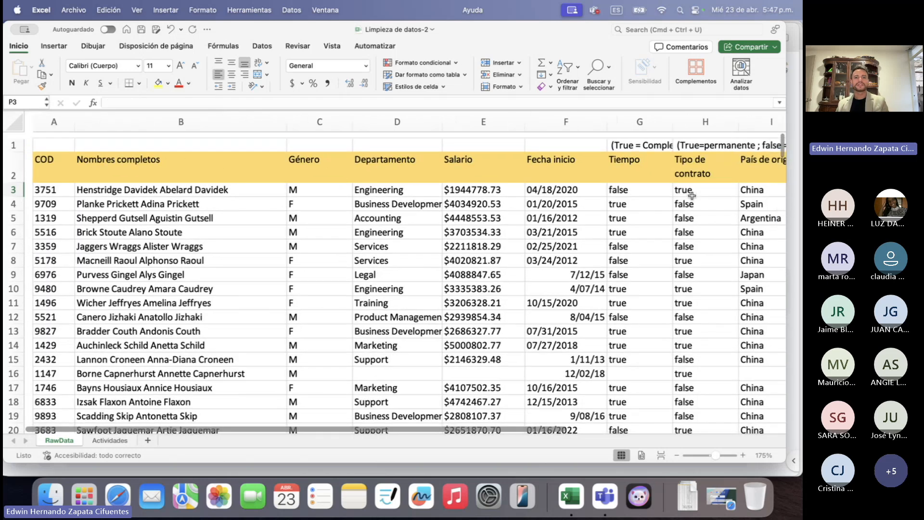
pyautogui.hscroll(5, 692, 196)
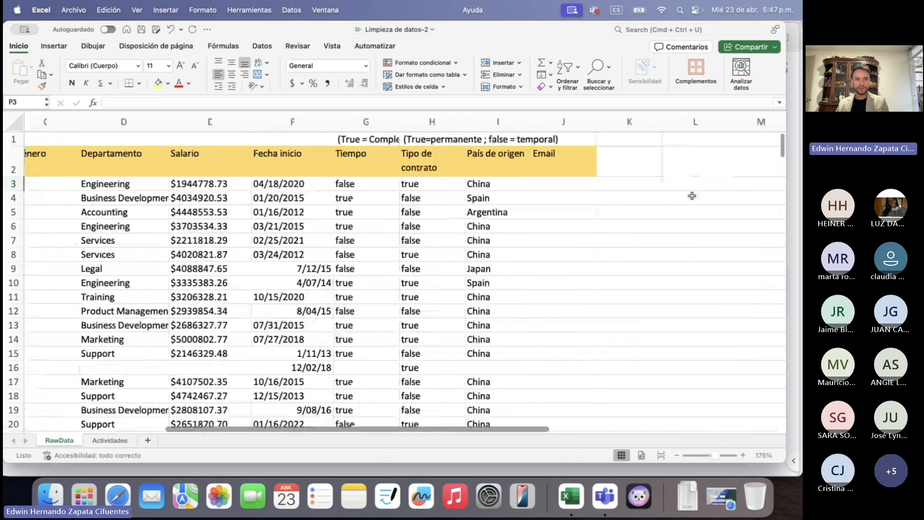
pyautogui.moveTo(185, 155); pyautogui.dragTo(501, 267)
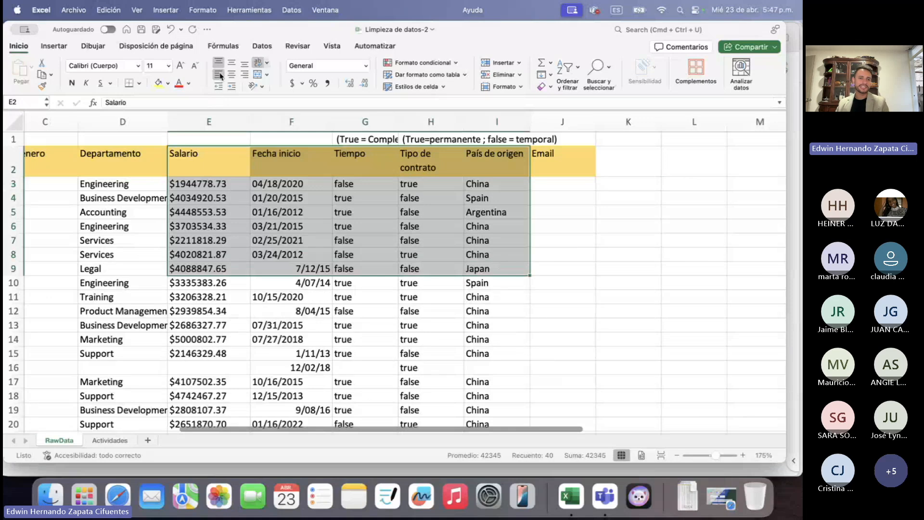
pyautogui.click(651, 242)
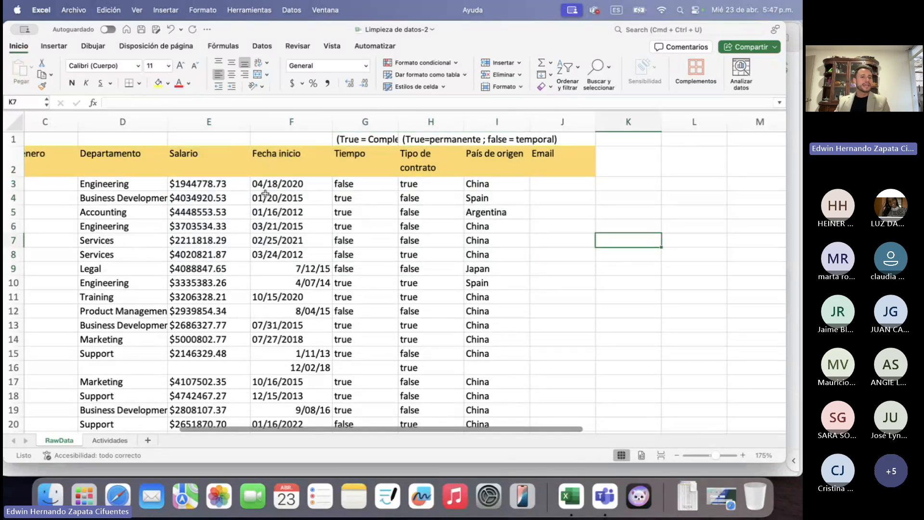
# Enter the formula =E3+1 in K3 to test whether the first salary works as a number, and undo it
pyautogui.click(624, 189)
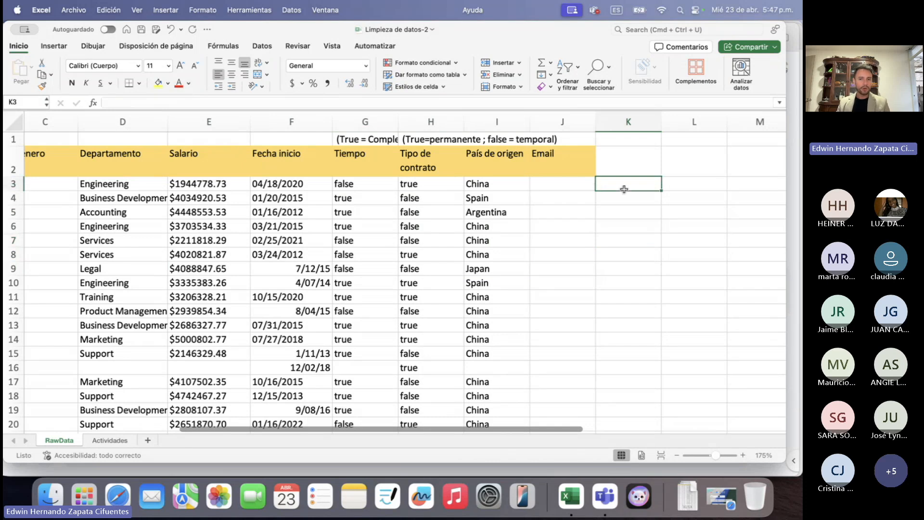
pyautogui.write('=')
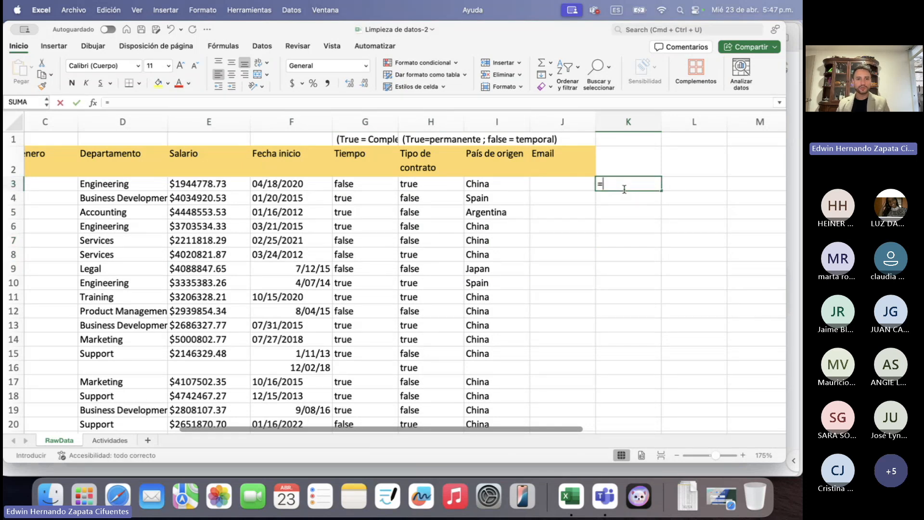
pyautogui.click(213, 185)
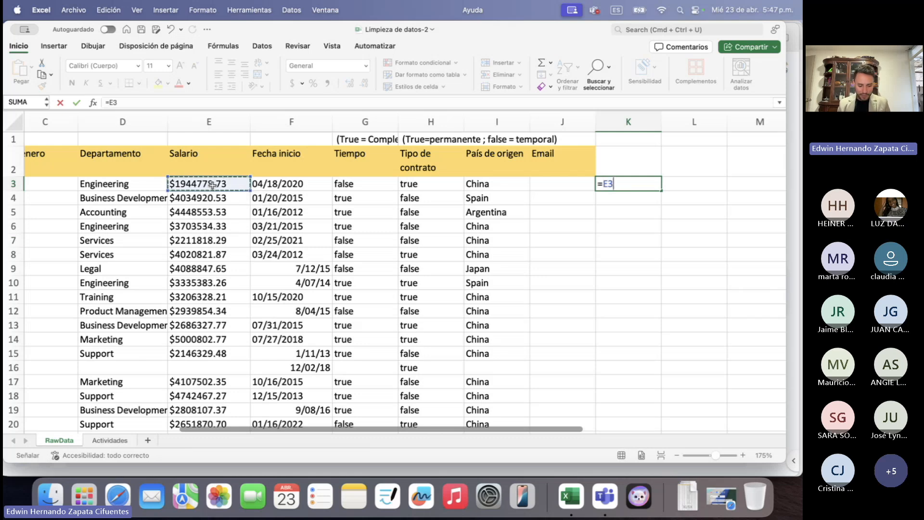
pyautogui.write('+')
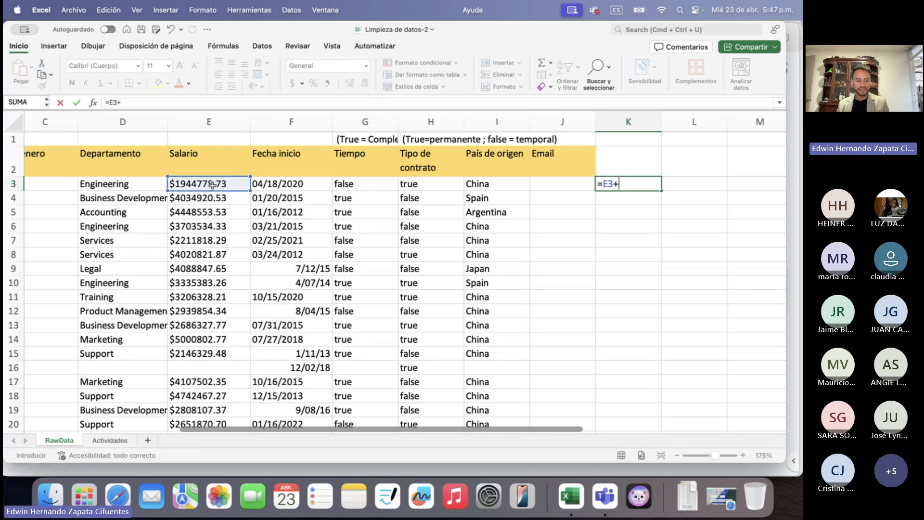
pyautogui.write('1')
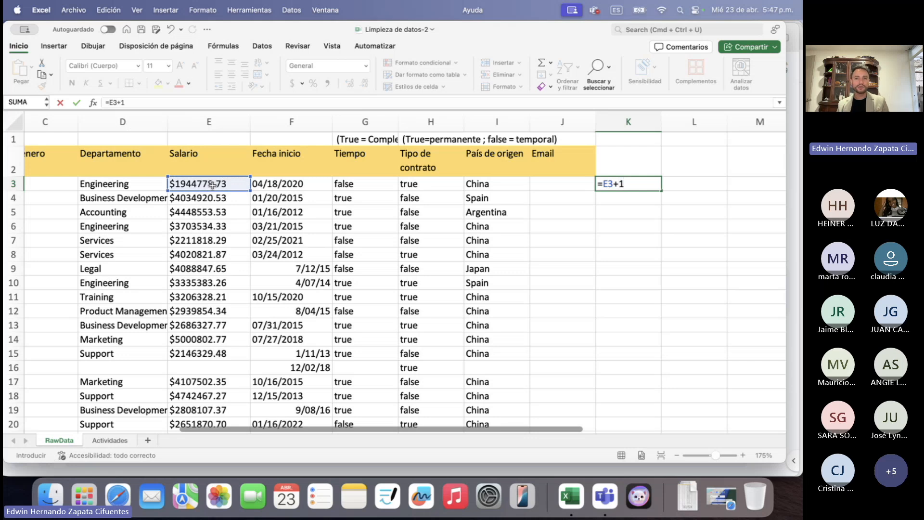
pyautogui.press('Return')
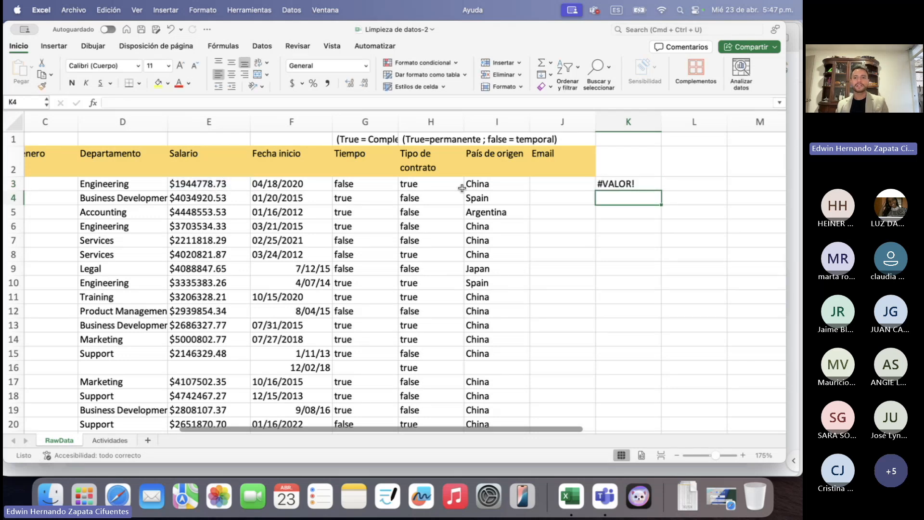
pyautogui.click(629, 183)
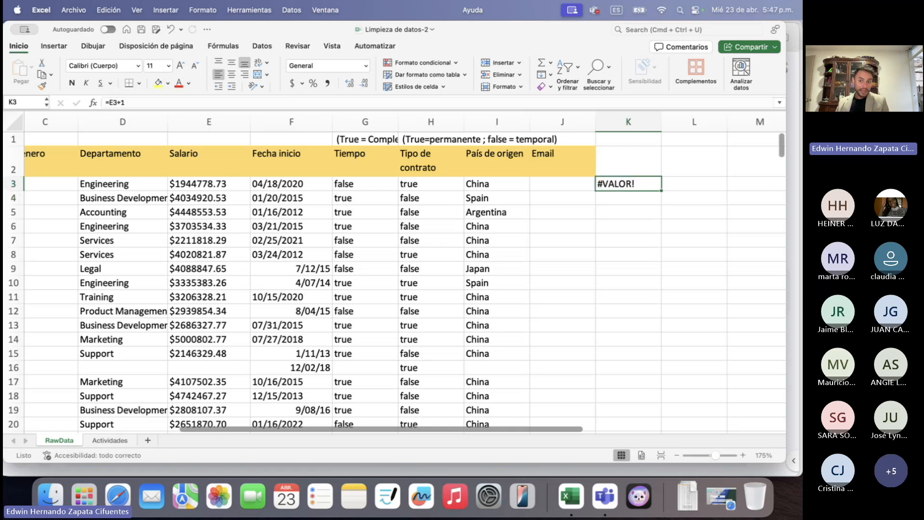
pyautogui.click(629, 207)
pyautogui.click(631, 174)
pyautogui.click(640, 184)
pyautogui.press('super+z')
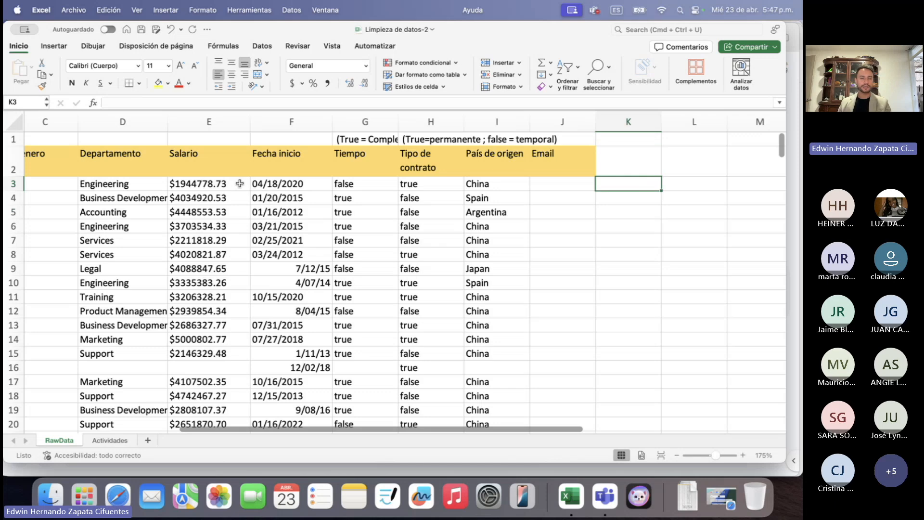
# Select the salary values from E3 through the last one in E239, extending across the blank cells
pyautogui.click(218, 184)
pyautogui.hscroll(-5, 218, 184)
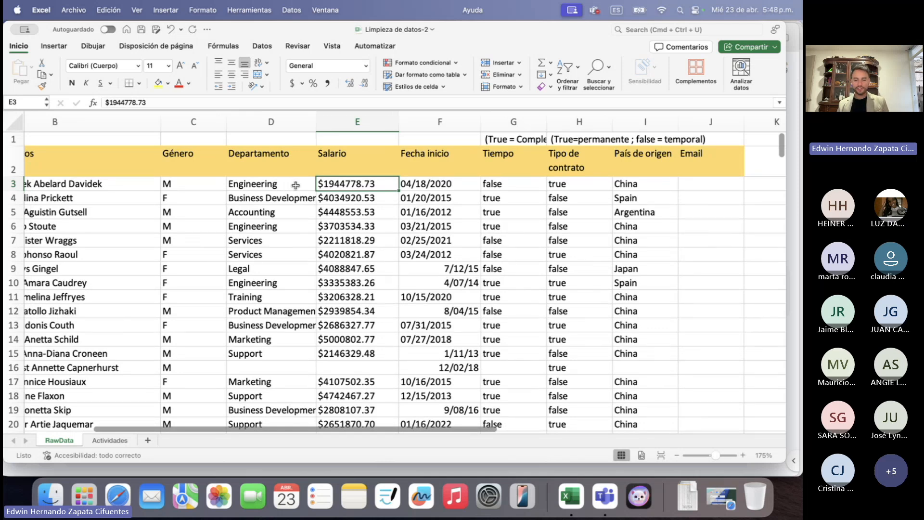
pyautogui.press('super+shift+Down')
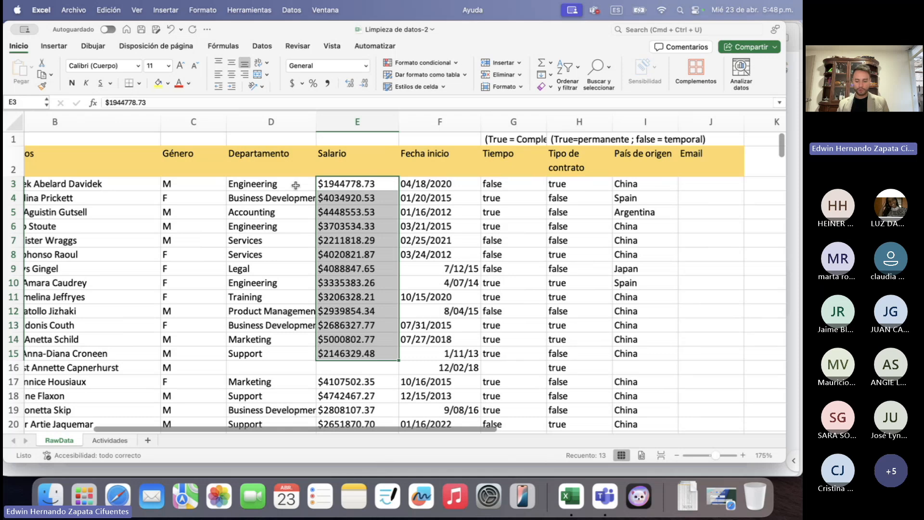
pyautogui.press('super+shift+Down')
pyautogui.press('super+shift+Down')
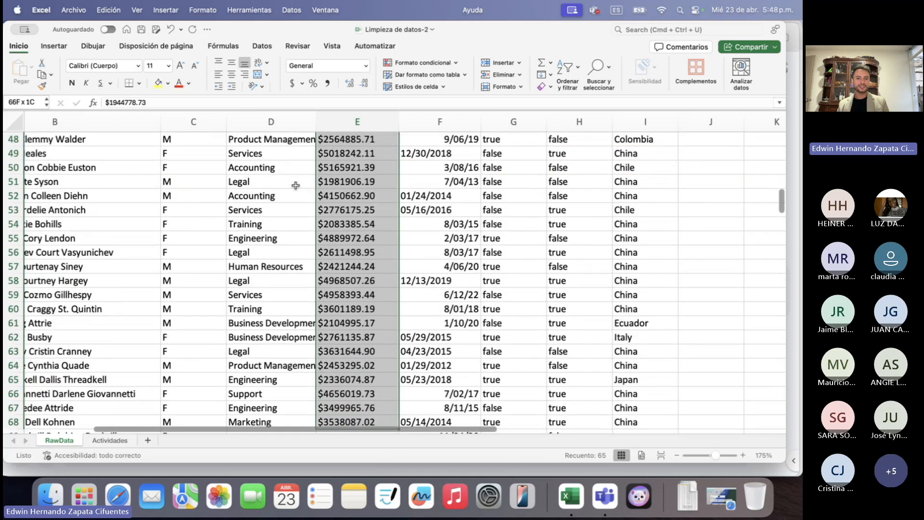
pyautogui.scroll(-6, 296, 185)
pyautogui.press('super+shift+Down')
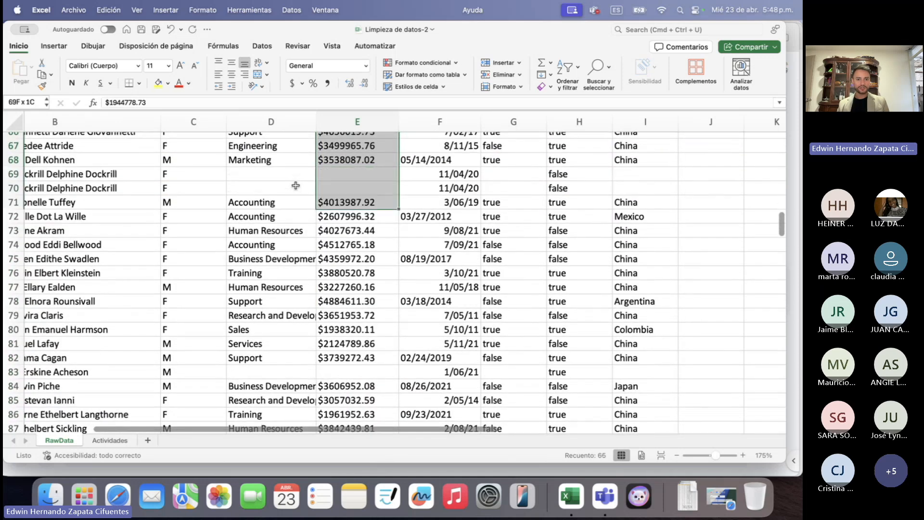
pyautogui.press('super+shift+Down')
pyautogui.press('super+shift+Down')
pyautogui.press('super+shift+Down')
pyautogui.press('super+shift+Down')
pyautogui.press('super+shift+Down')
pyautogui.press('super+shift+Down')
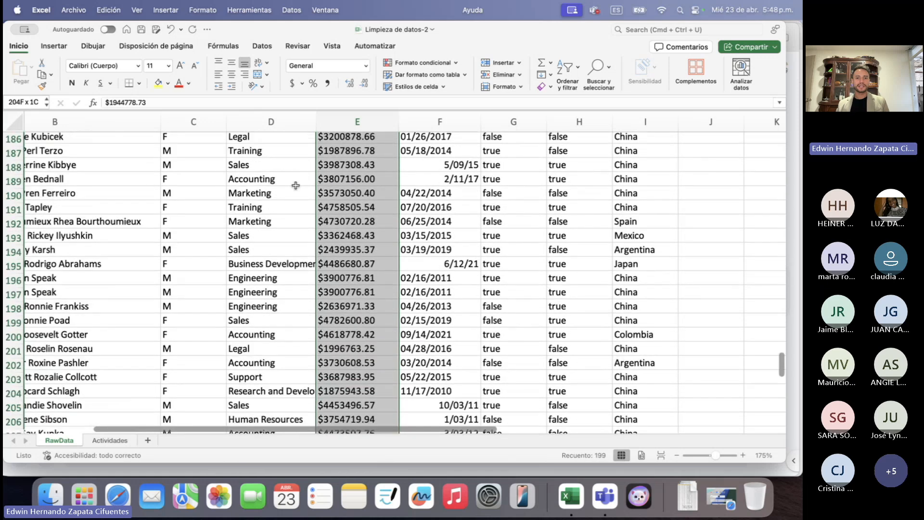
pyautogui.press('super+shift+Down')
pyautogui.press('super+shift+Down')
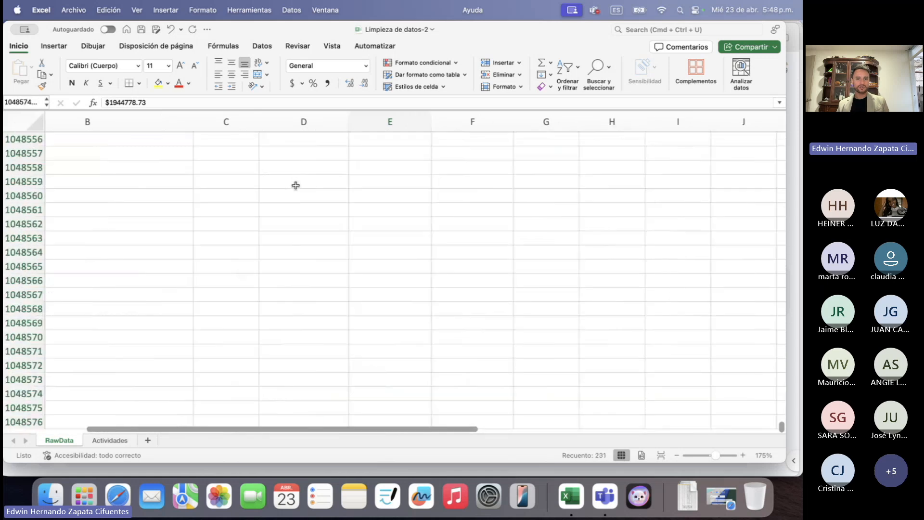
pyautogui.press('super+shift+Up')
pyautogui.scroll(5, 295, 185)
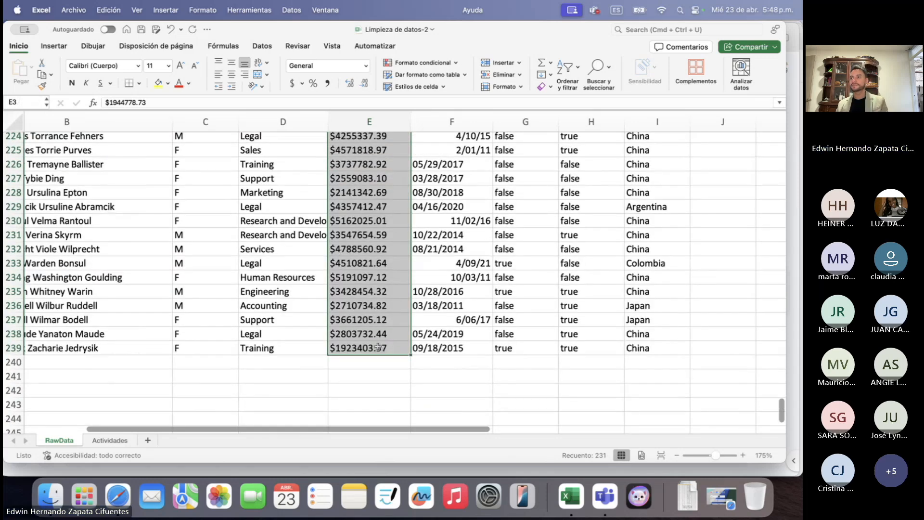
pyautogui.scroll(20, 377, 347)
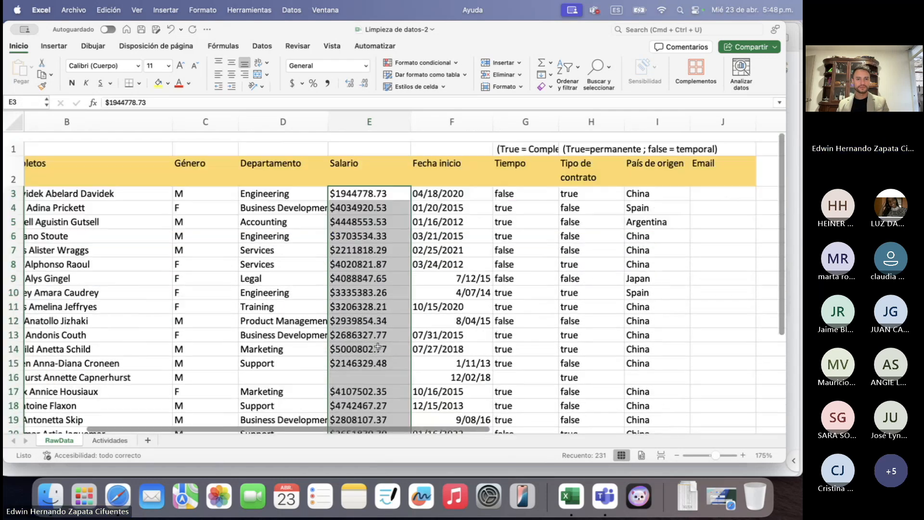
# Replace all $ signs in the whole Salario column with nothing
pyautogui.click(362, 117)
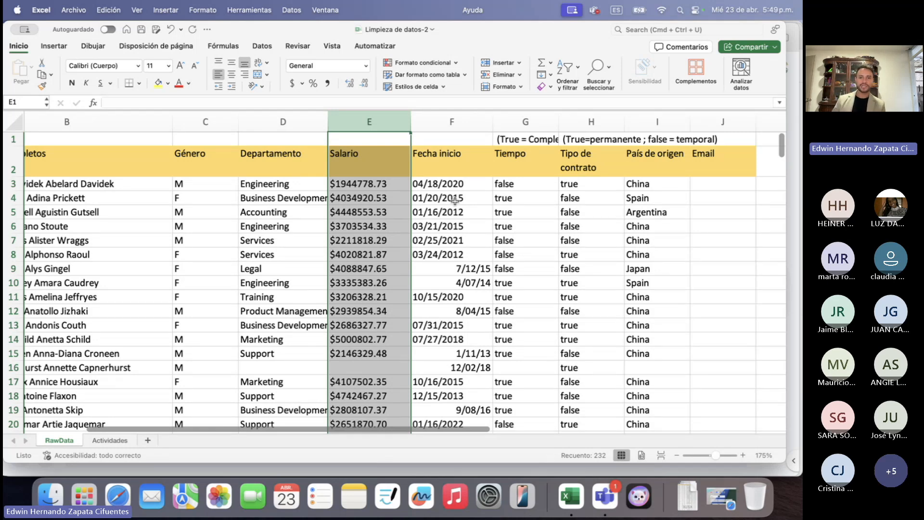
pyautogui.scroll(-1, 372, 198)
pyautogui.scroll(-2, 371, 198)
pyautogui.scroll(2, 371, 198)
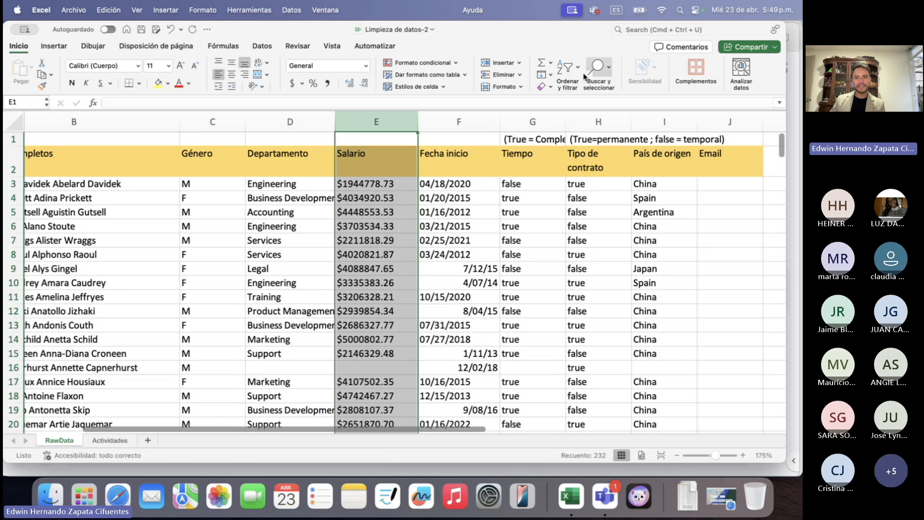
pyautogui.click(608, 74)
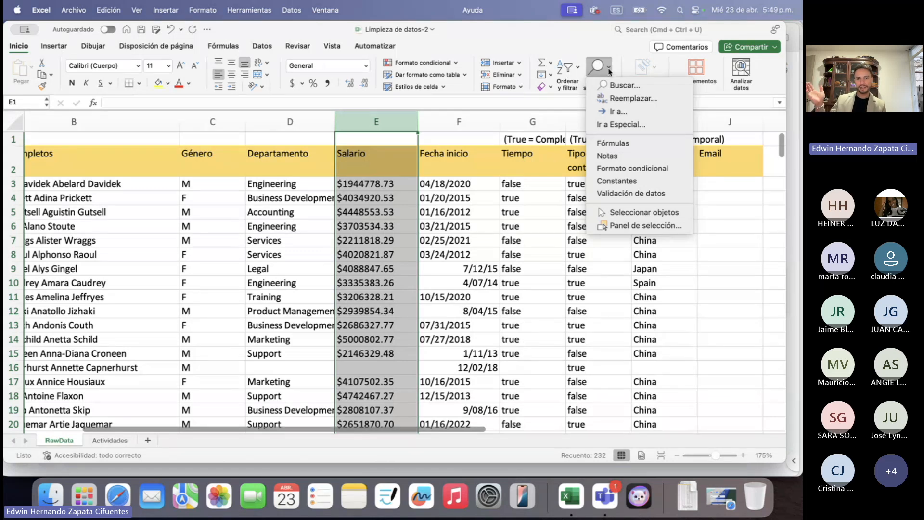
pyautogui.click(624, 99)
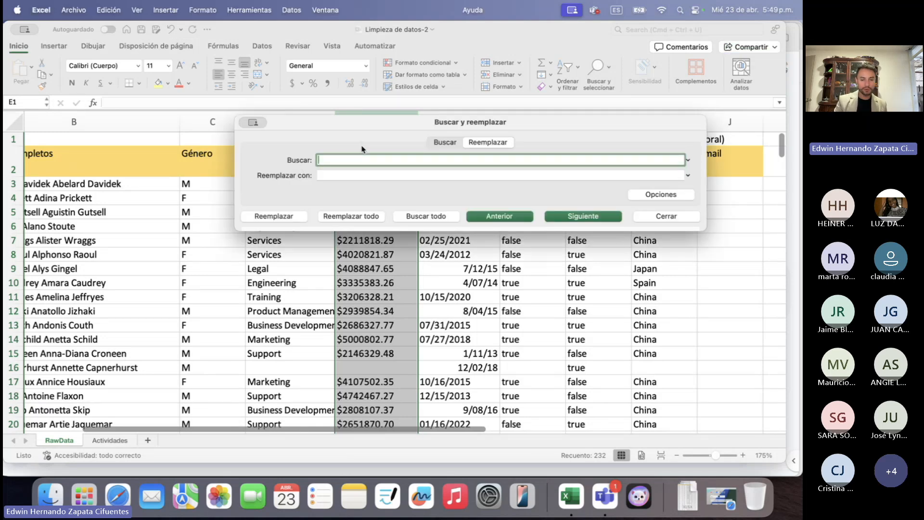
pyautogui.write('$')
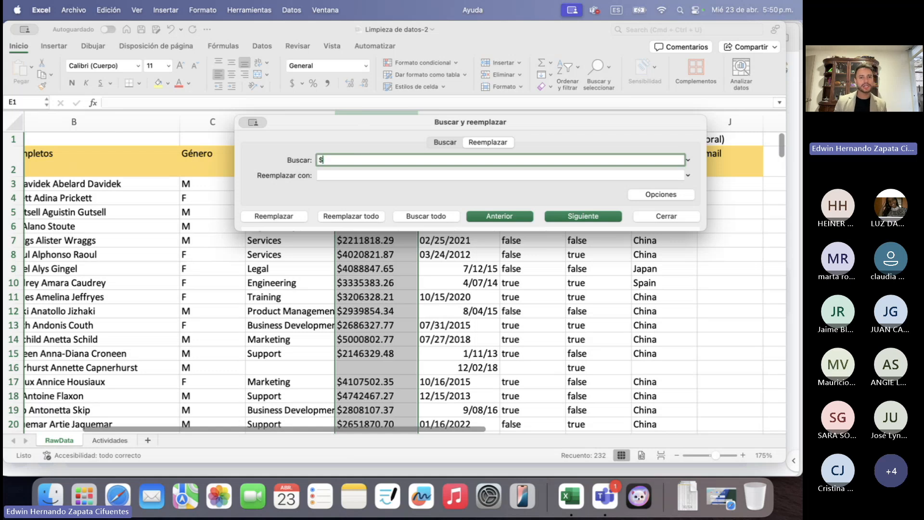
pyautogui.click(331, 176)
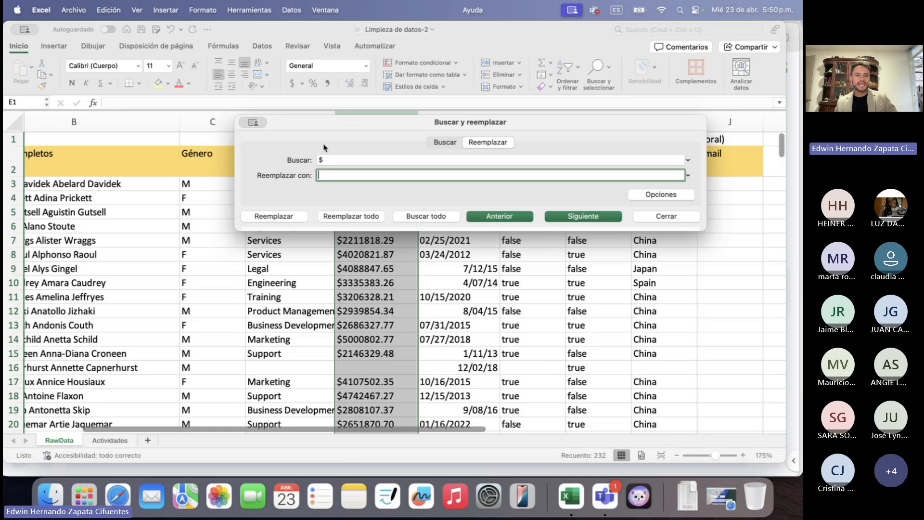
pyautogui.click(321, 160)
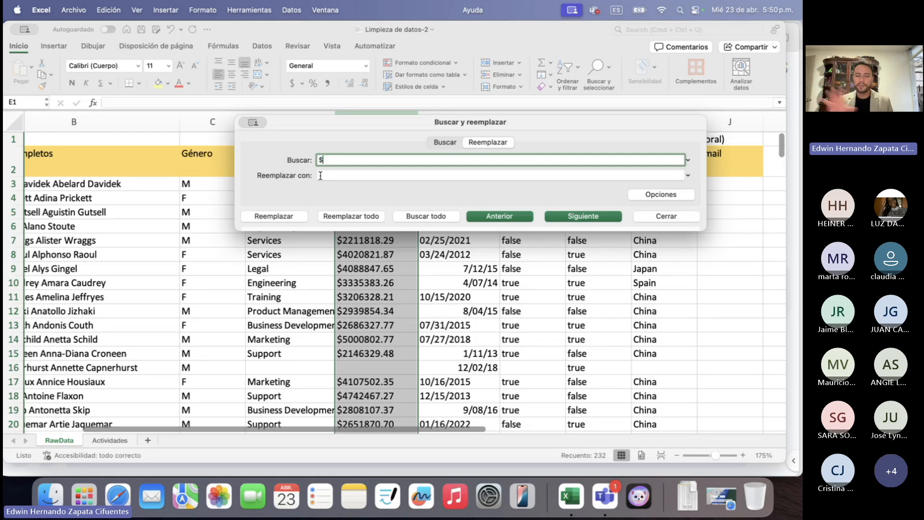
pyautogui.click(345, 218)
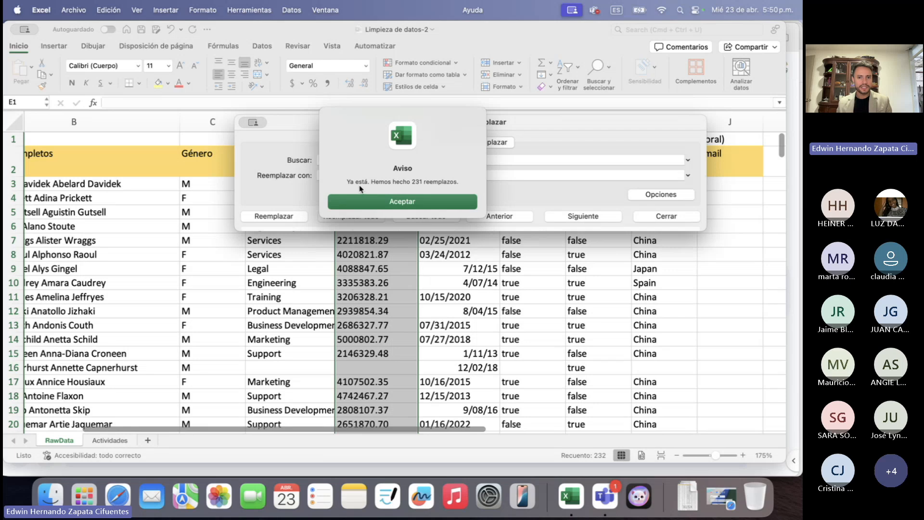
pyautogui.click(410, 210)
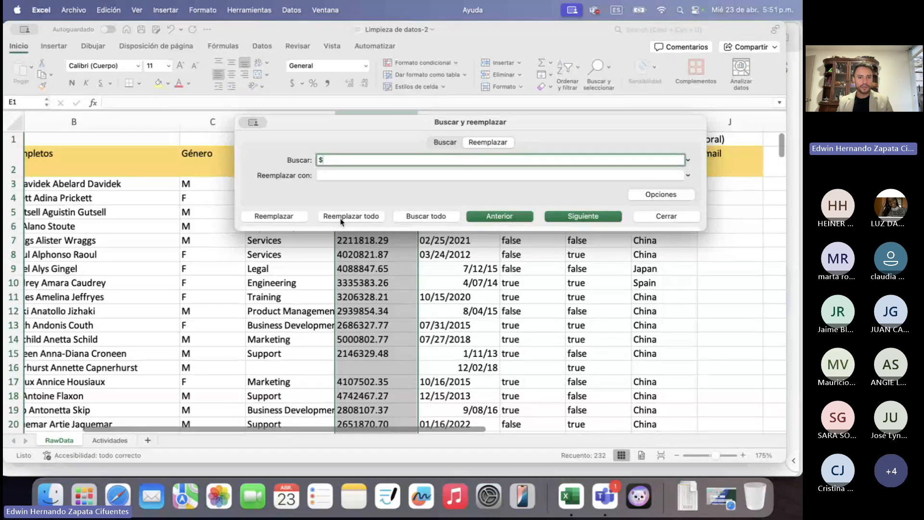
pyautogui.click(666, 216)
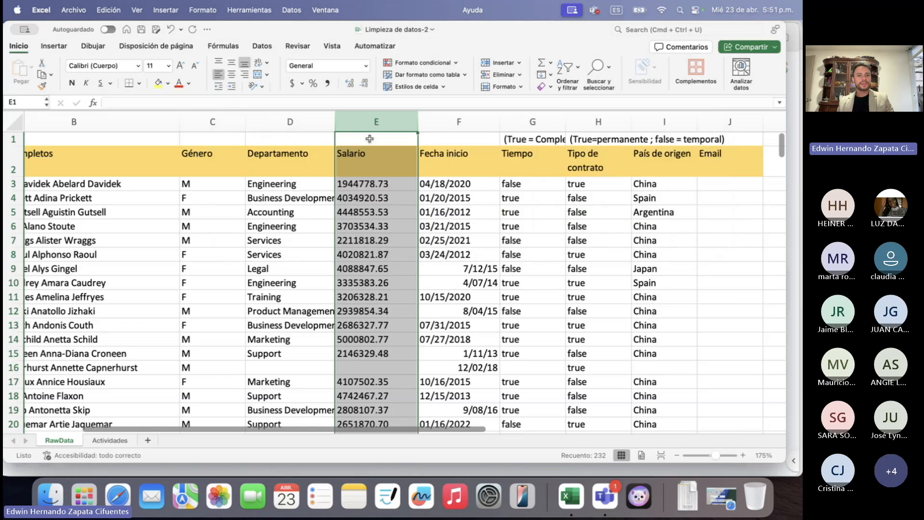
# Check the number format and the decimal separator of the salary values in E3:E8
pyautogui.click(391, 206)
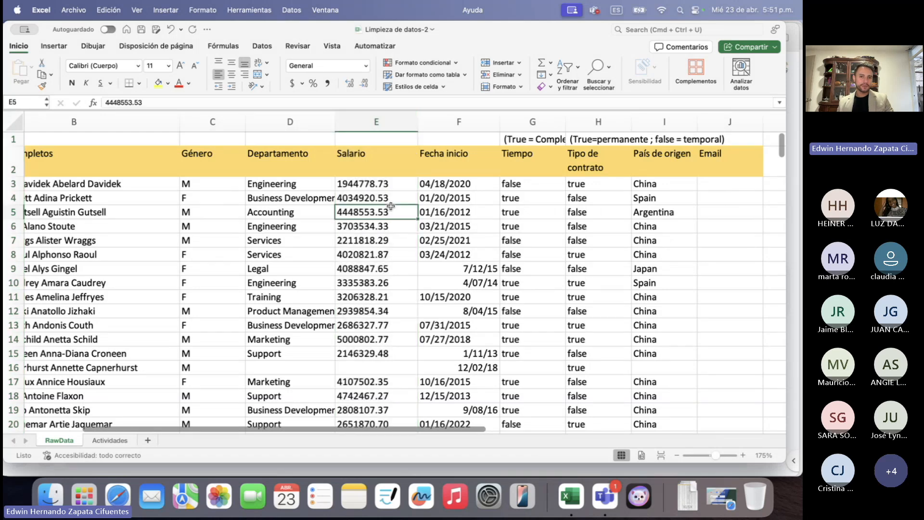
pyautogui.moveTo(371, 184); pyautogui.dragTo(374, 255)
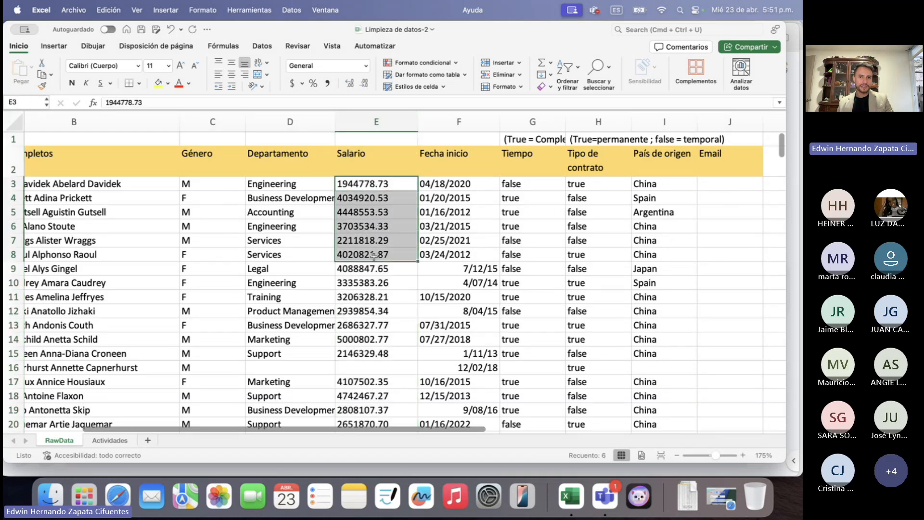
pyautogui.click(366, 68)
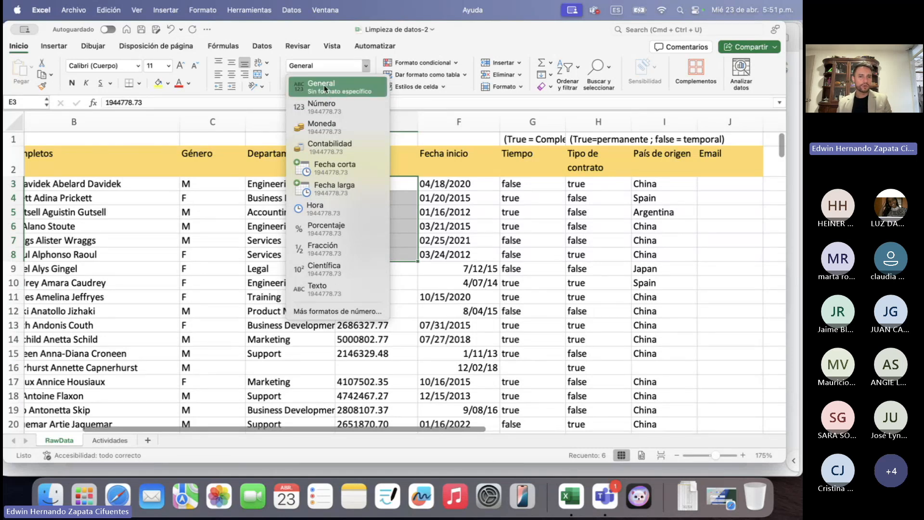
pyautogui.click(371, 70)
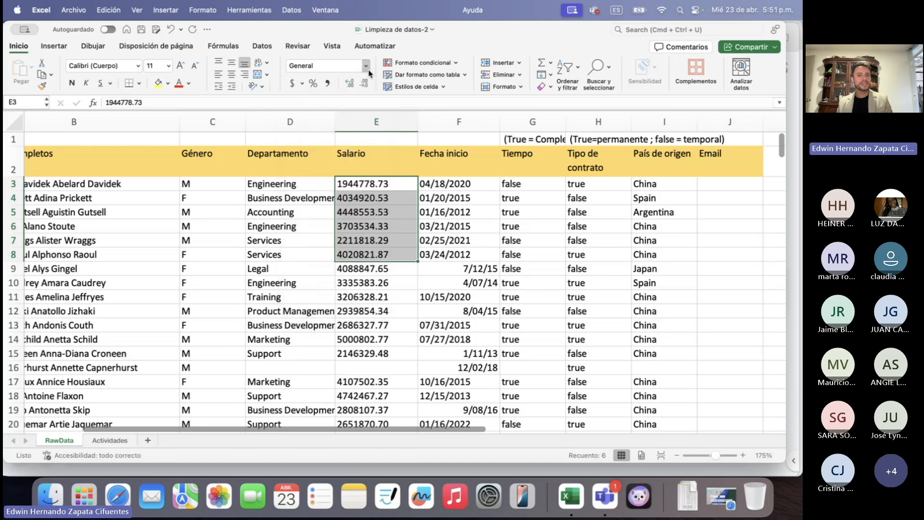
pyautogui.click(371, 213)
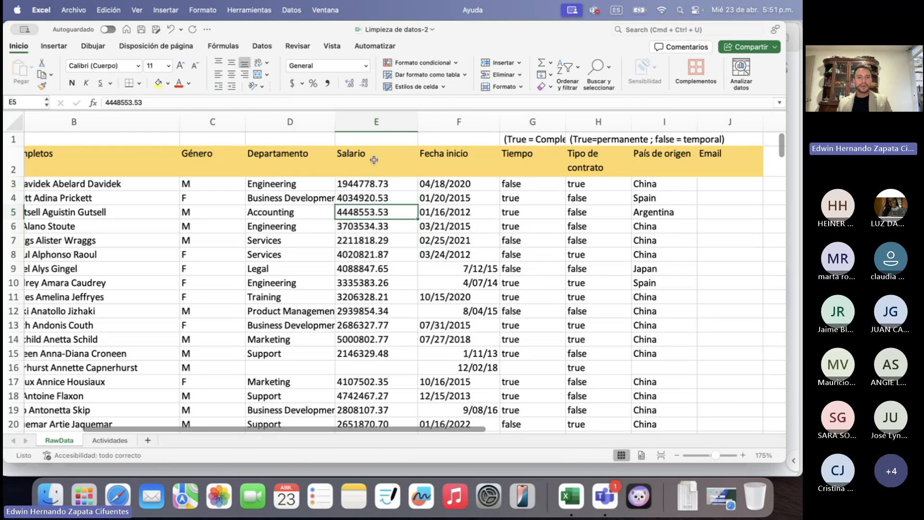
pyautogui.click(390, 183)
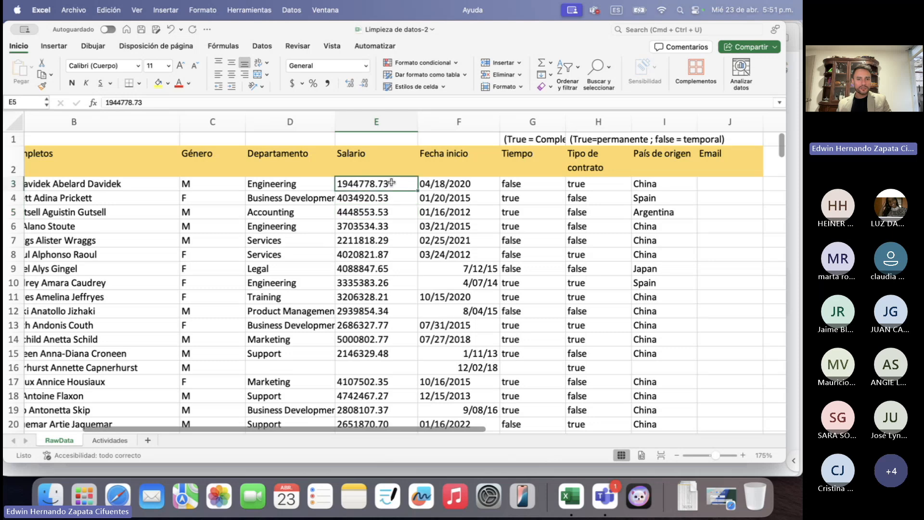
pyautogui.click(380, 120)
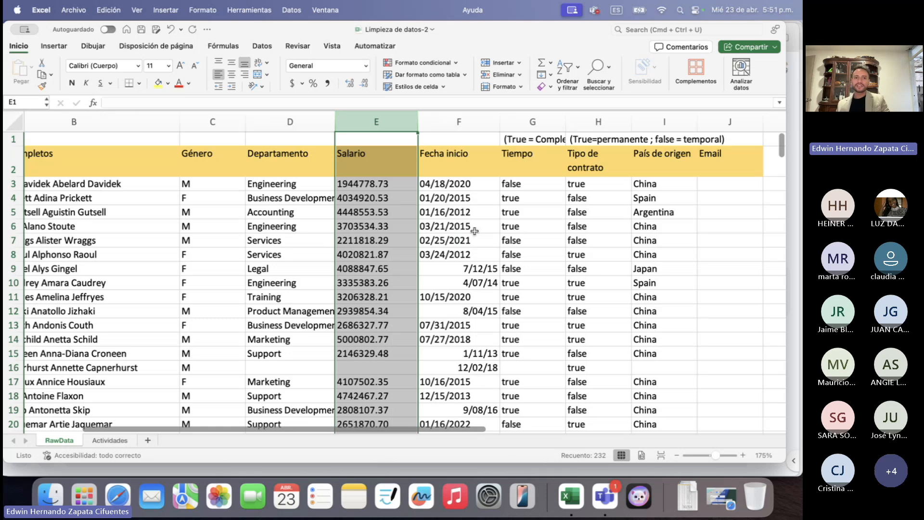
# Test whether the first salary works as a number with the formula =E3*1 in K3, and delete the formula
pyautogui.hscroll(5, 472, 229)
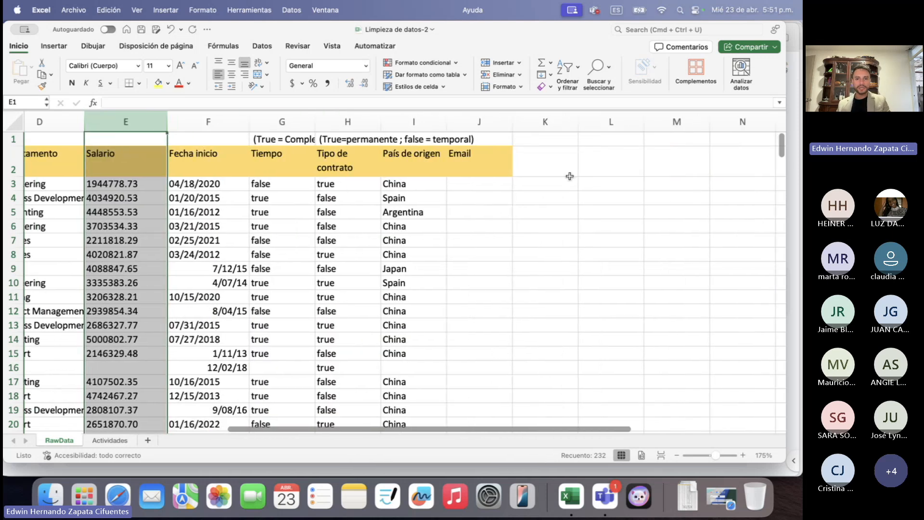
pyautogui.click(564, 180)
pyautogui.write('=')
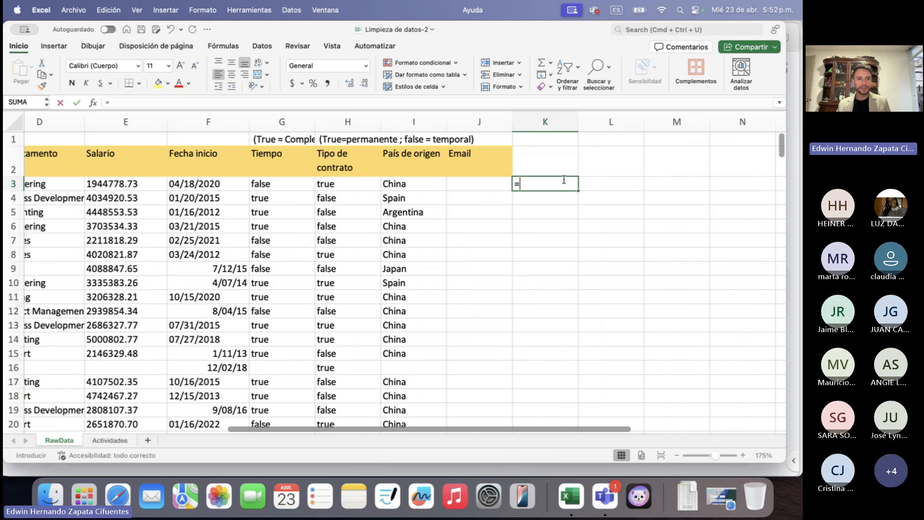
pyautogui.click(131, 186)
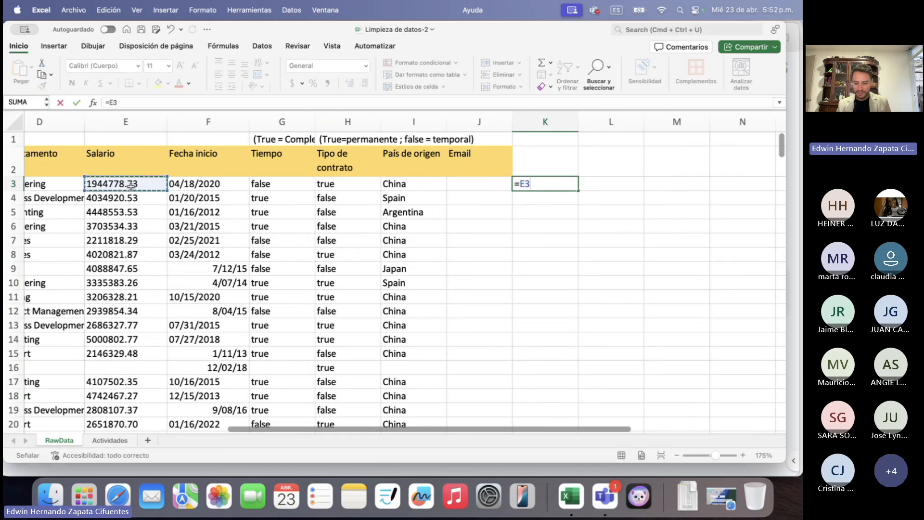
pyautogui.write('*1')
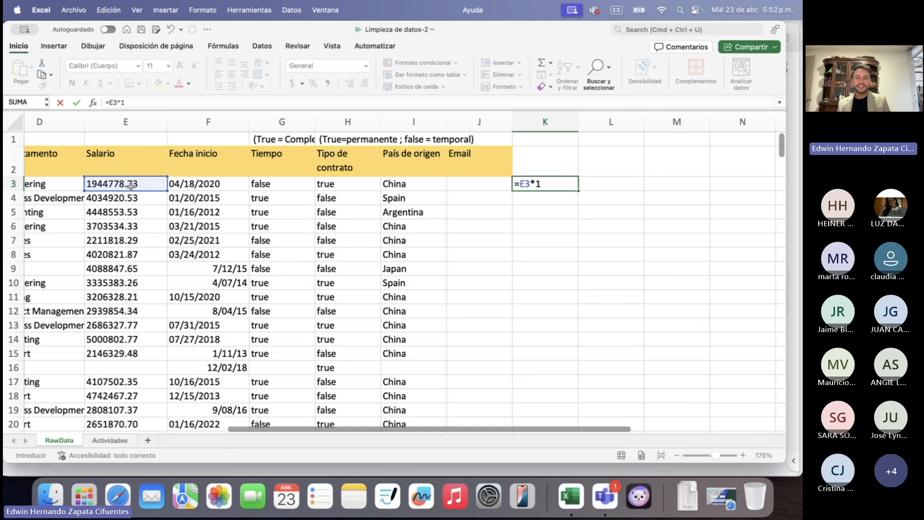
pyautogui.press('Return')
pyautogui.hscroll(-1, 510, 188)
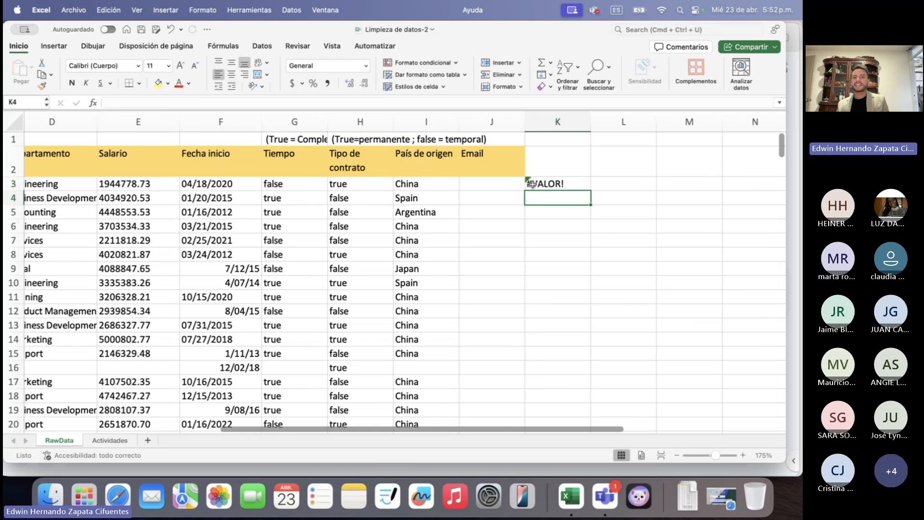
pyautogui.hscroll(-2, 191, 194)
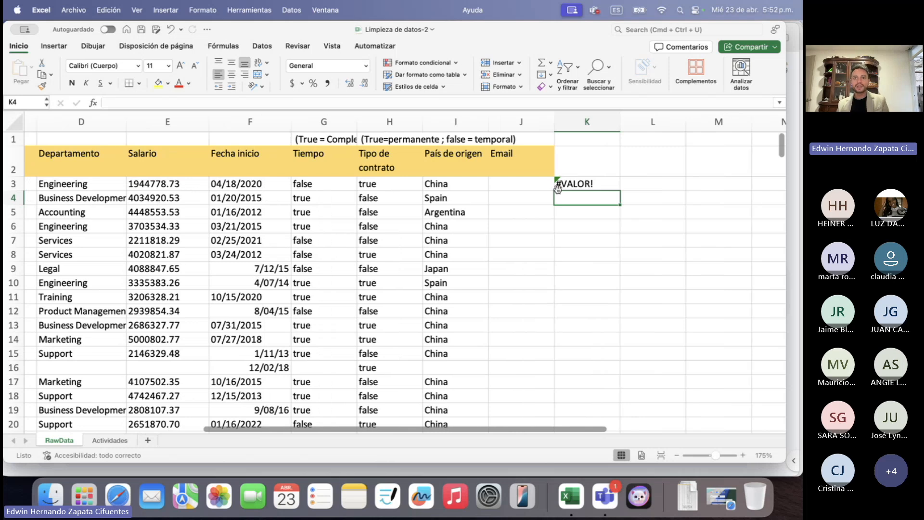
pyautogui.click(576, 188)
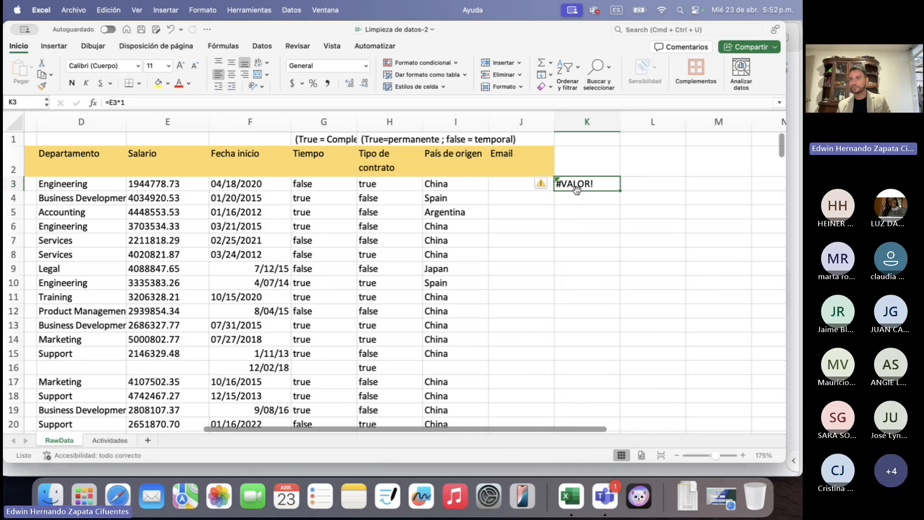
pyautogui.press('Delete')
# Replace every period with a comma in the whole Salario column
pyautogui.hscroll(-3, 475, 219)
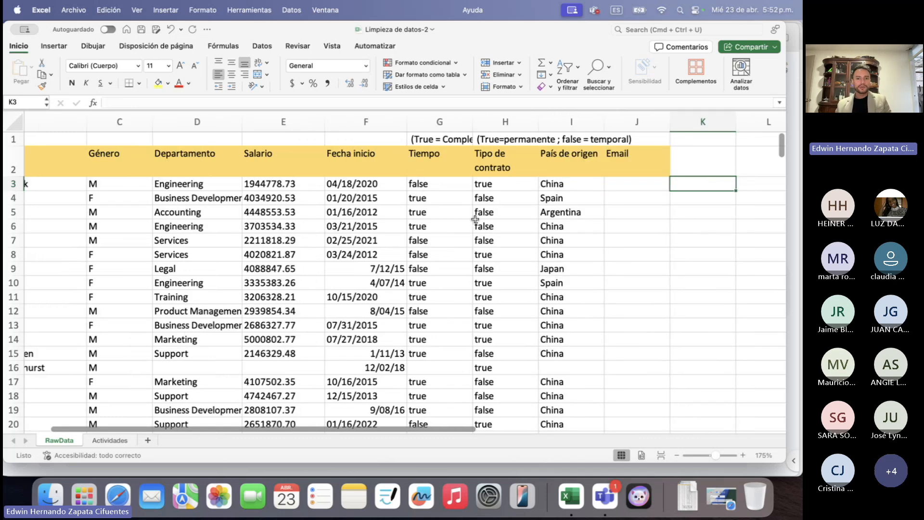
pyautogui.hscroll(-3, 475, 220)
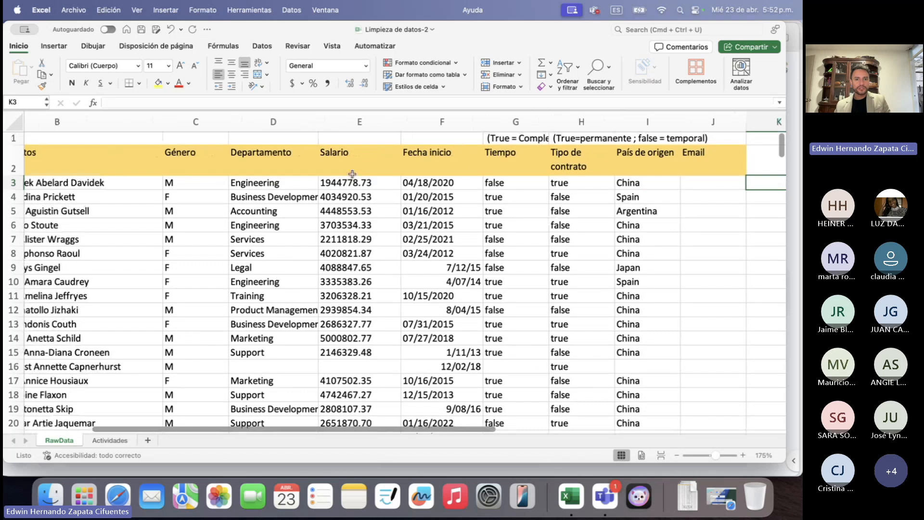
pyautogui.click(346, 117)
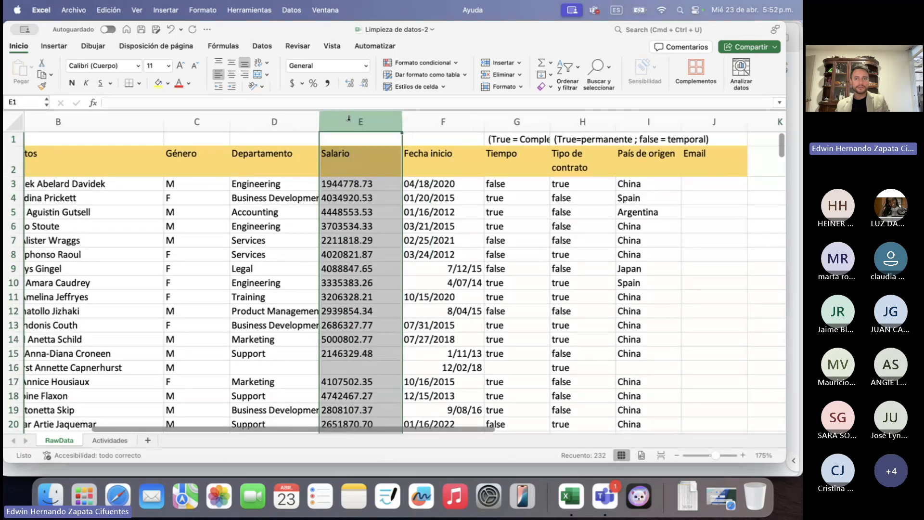
pyautogui.click(609, 72)
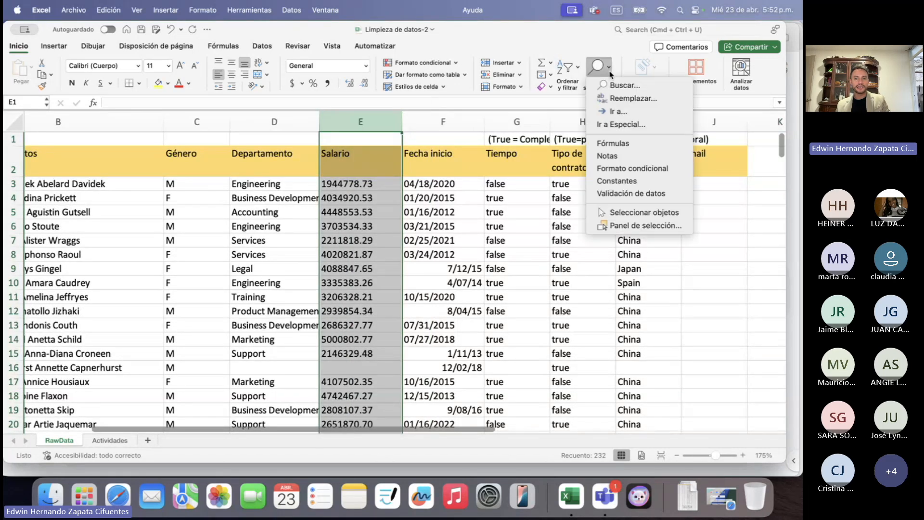
pyautogui.click(626, 98)
pyautogui.click(320, 159)
pyautogui.press('BackSpace')
pyautogui.write('.')
pyautogui.click(335, 176)
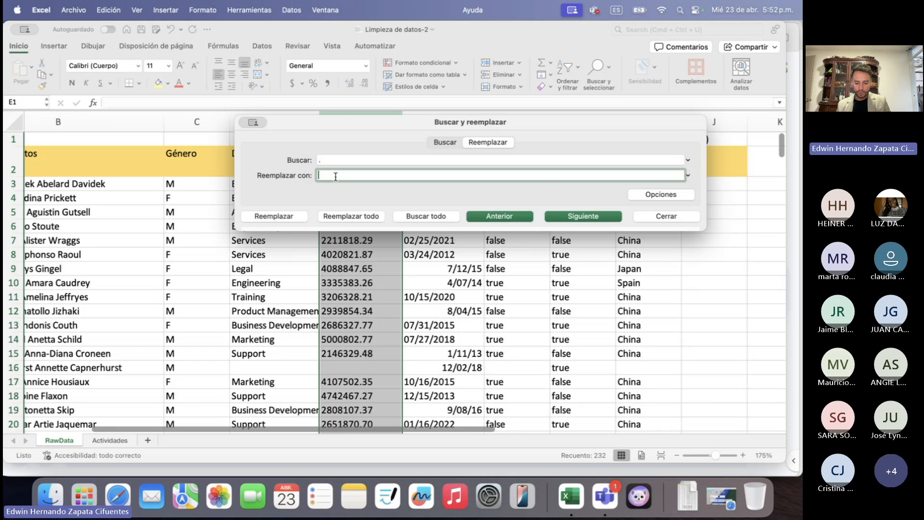
pyautogui.write(',')
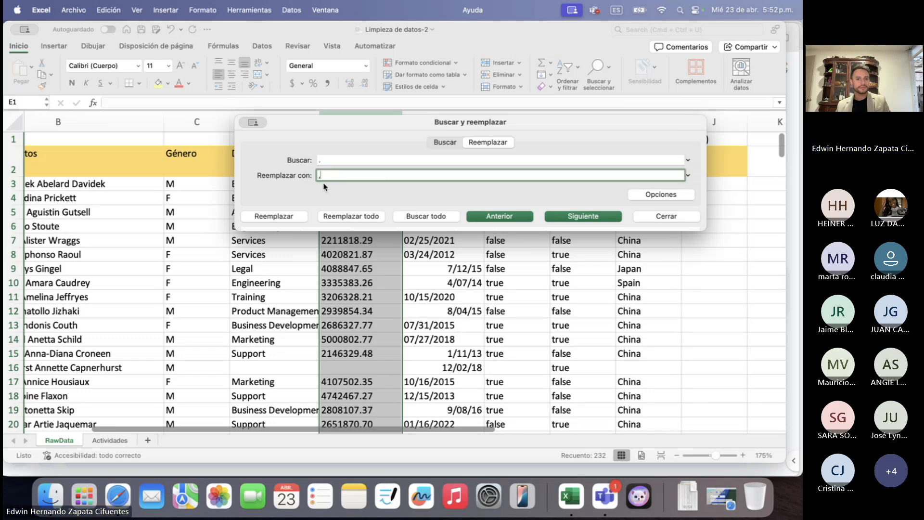
pyautogui.click(351, 217)
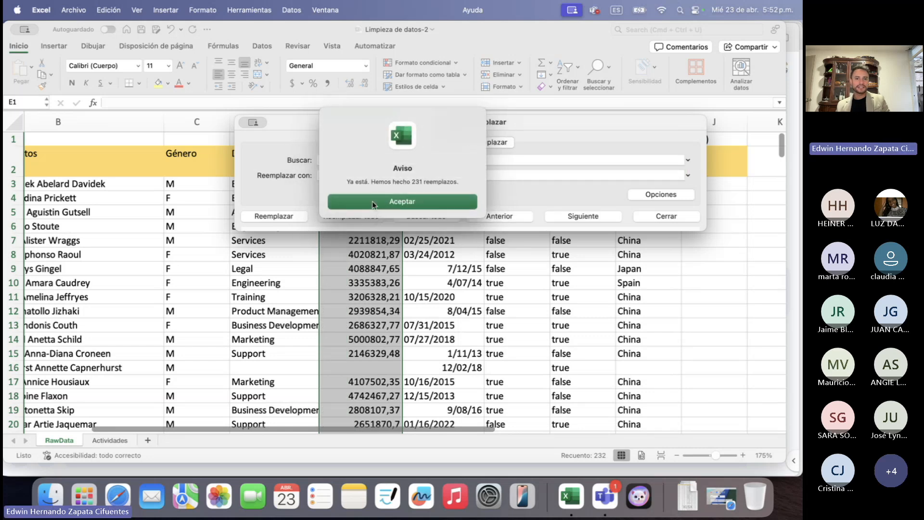
pyautogui.click(373, 202)
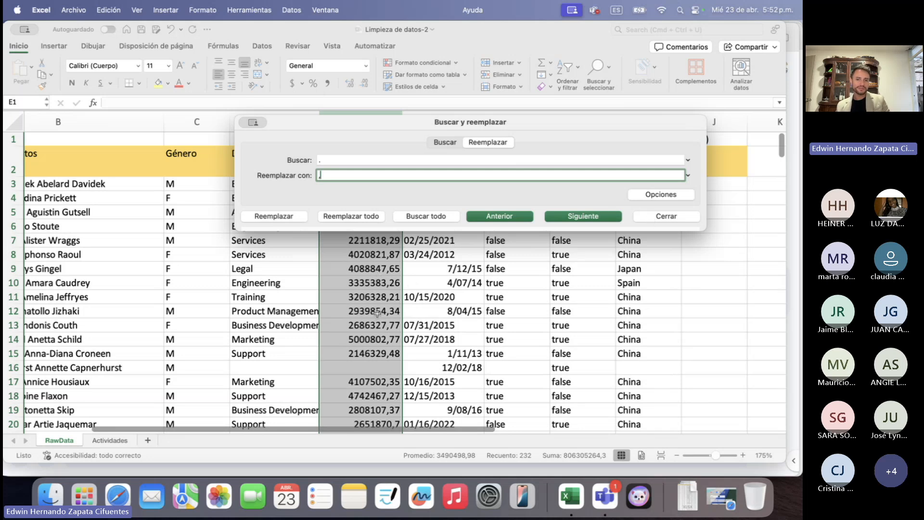
pyautogui.click(663, 216)
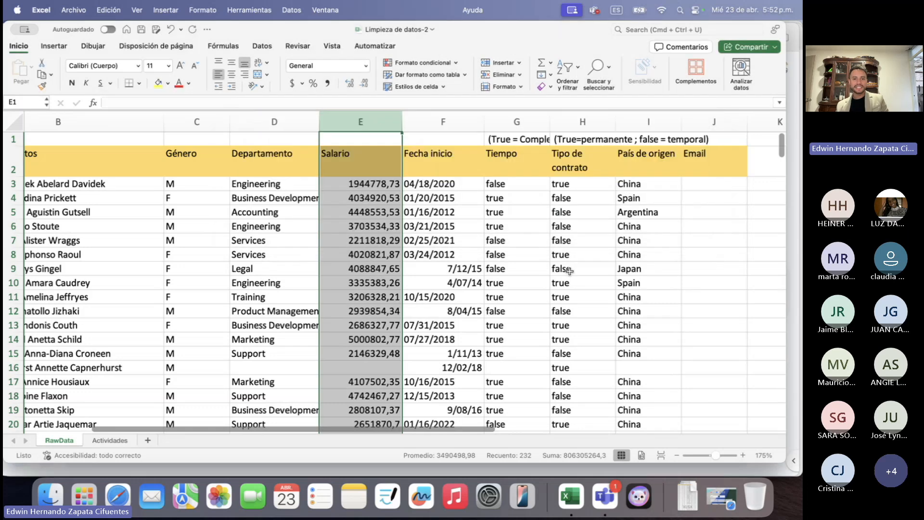
# Test the first converted salary with the formula =E3+1 in K3, and undo the entry
pyautogui.hscroll(2, 569, 271)
pyautogui.click(685, 184)
pyautogui.write('=')
pyautogui.click(236, 182)
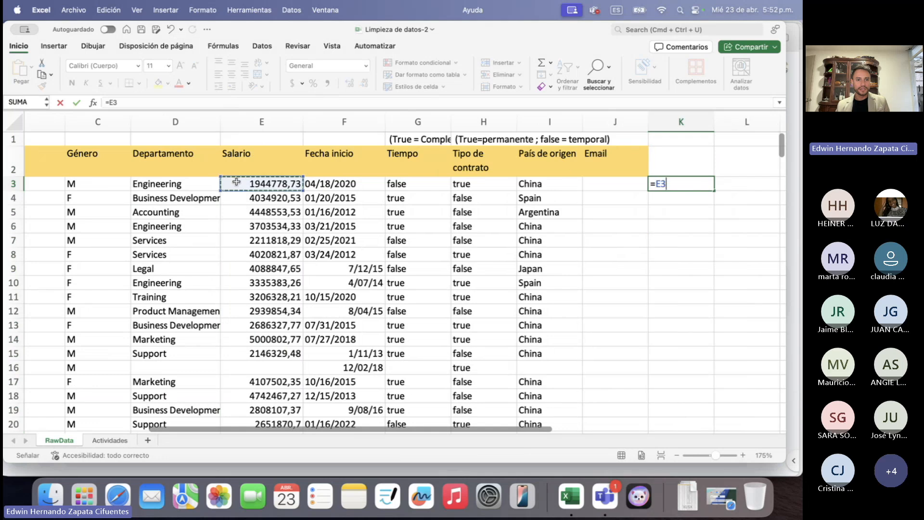
pyautogui.write('+1')
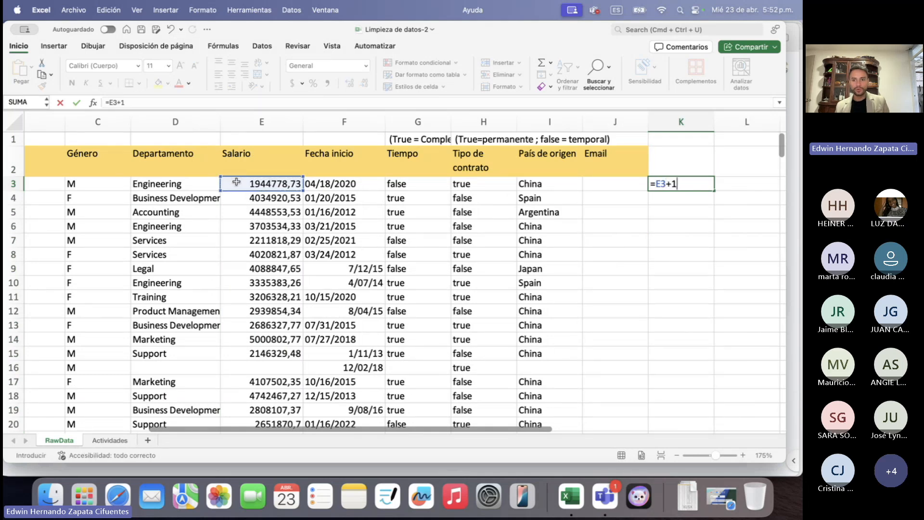
pyautogui.press('Return')
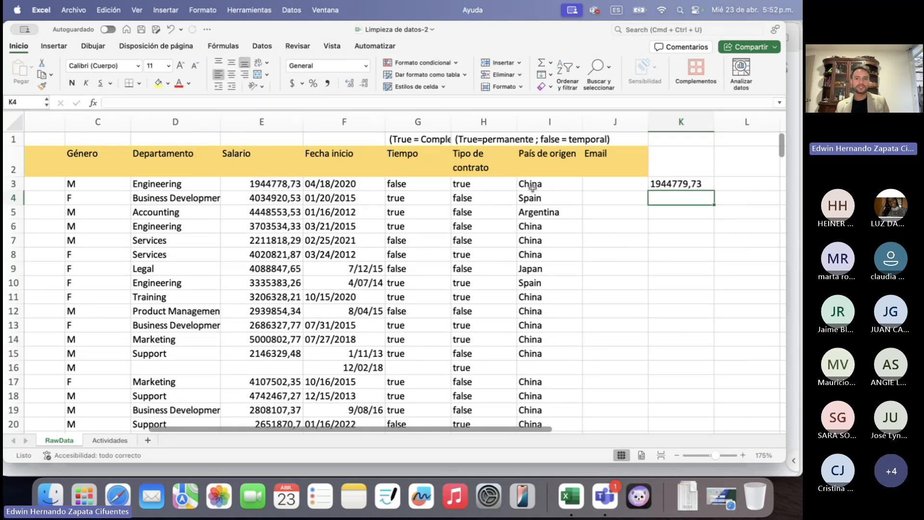
pyautogui.click(683, 184)
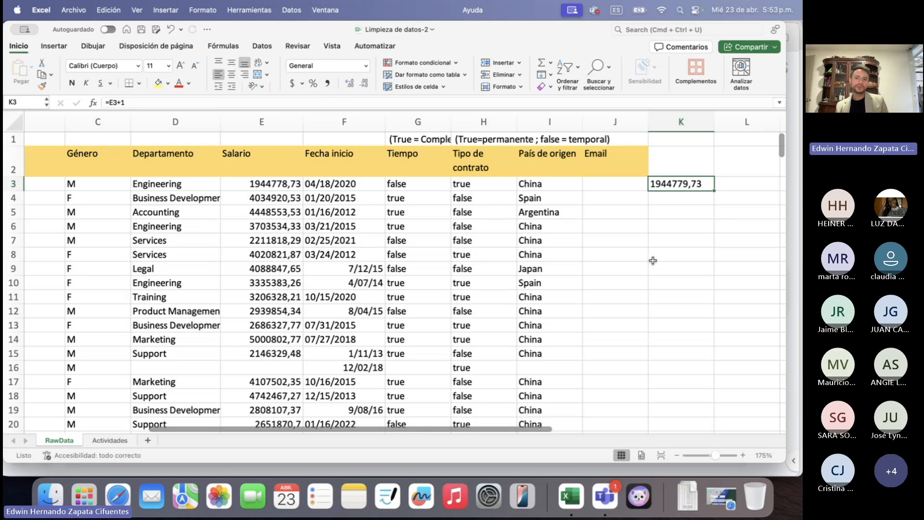
pyautogui.press('super+z')
# Consult the "Formato de fechas" slide in the Sesión 1 Limpieza de datos presentation, and return to the first start date in the Limpieza de datos-2 workbook
pyautogui.click(257, 181)
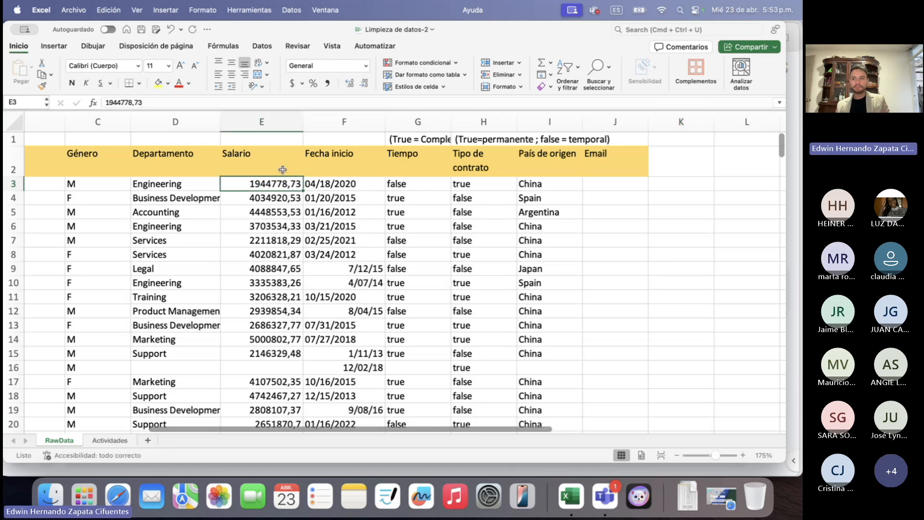
pyautogui.click(325, 186)
pyautogui.hotkey('ctrl', 'Up')
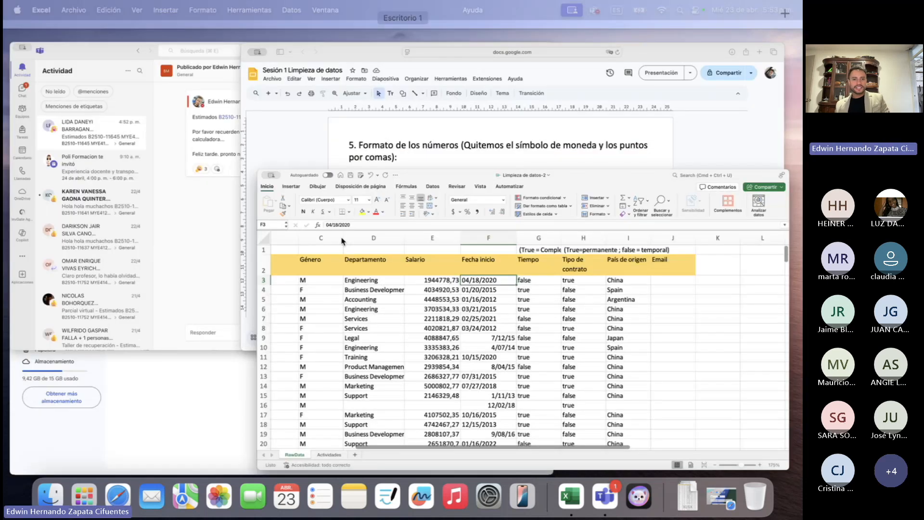
pyautogui.click(536, 165)
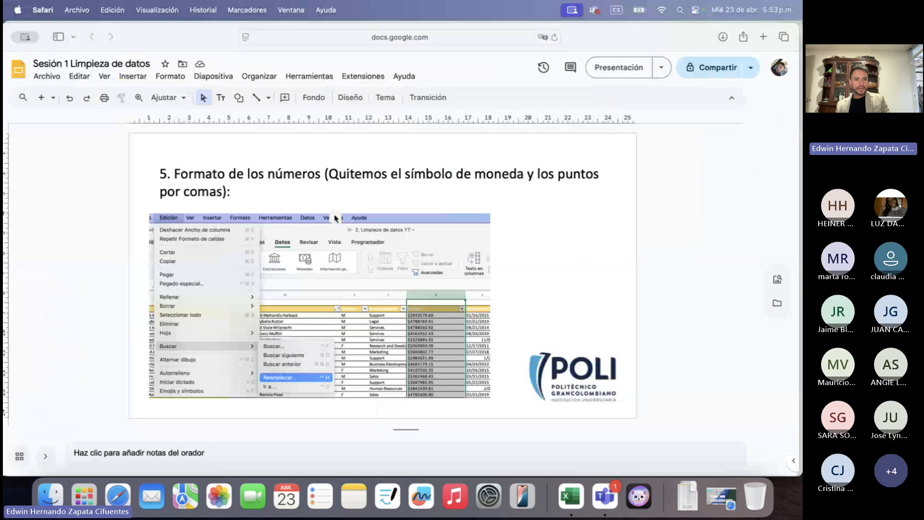
pyautogui.scroll(-2, 332, 217)
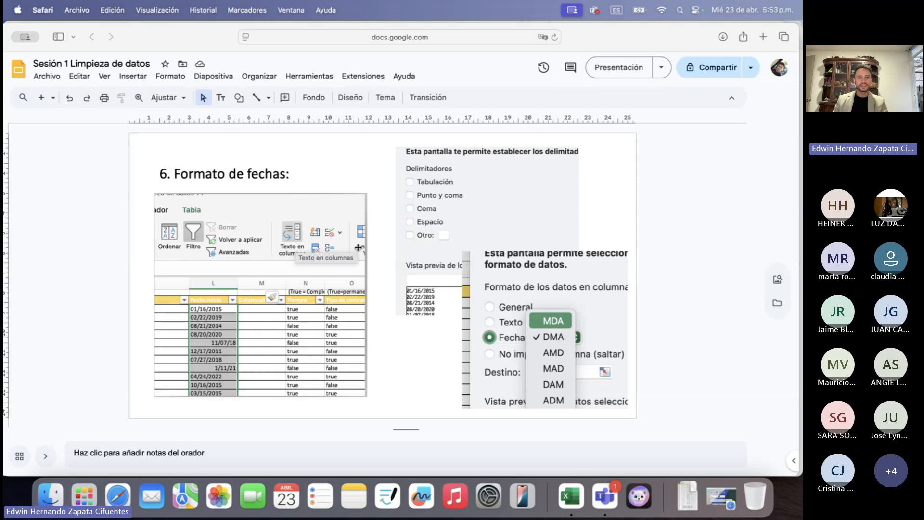
pyautogui.hotkey('ctrl', 'Up')
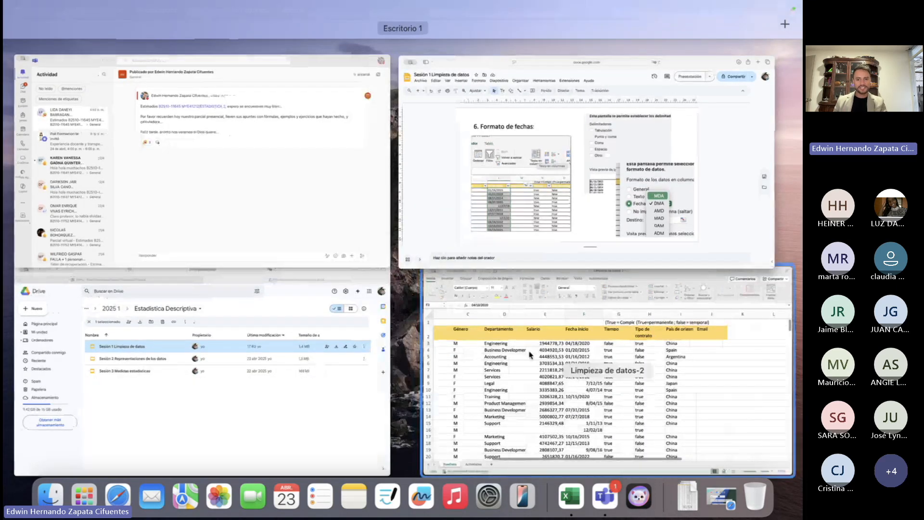
pyautogui.click(509, 352)
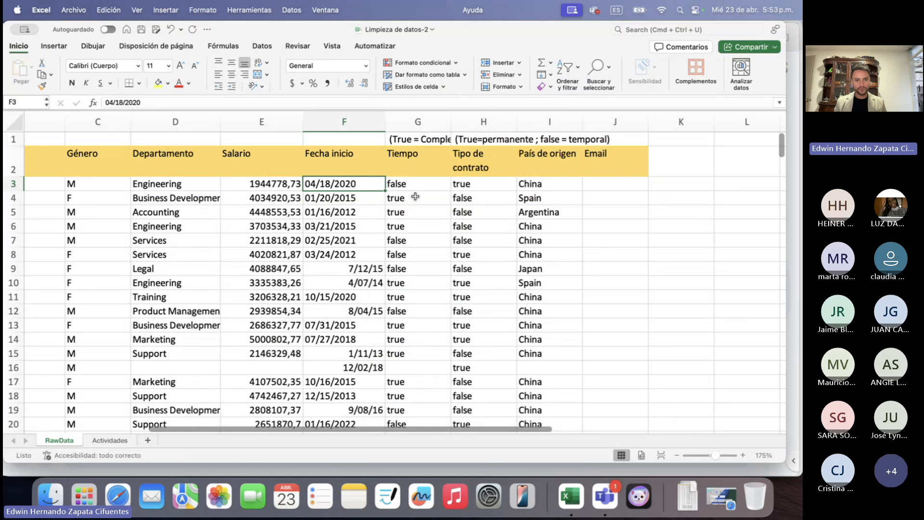
# Select the Fecha inicio values from F3 through the last one in F239
pyautogui.press('super+shift+Down')
pyautogui.scroll(-3, 393, 206)
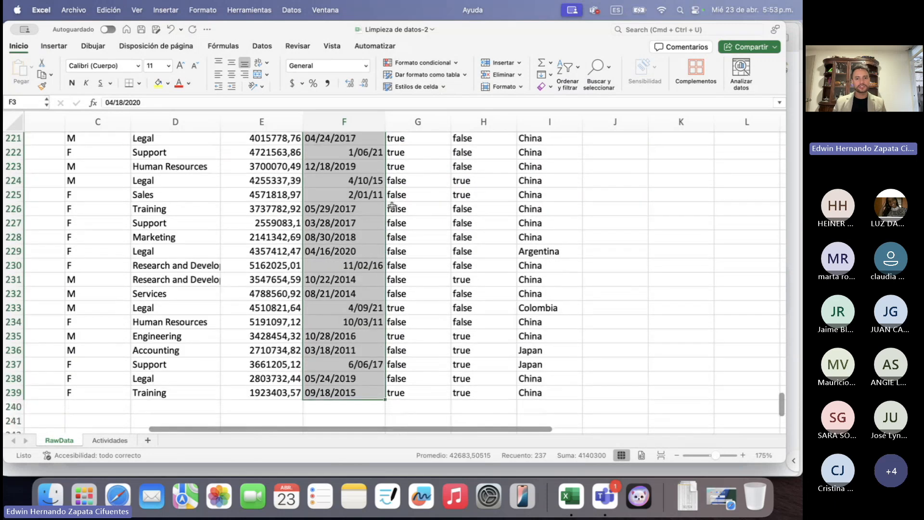
pyautogui.scroll(20, 392, 205)
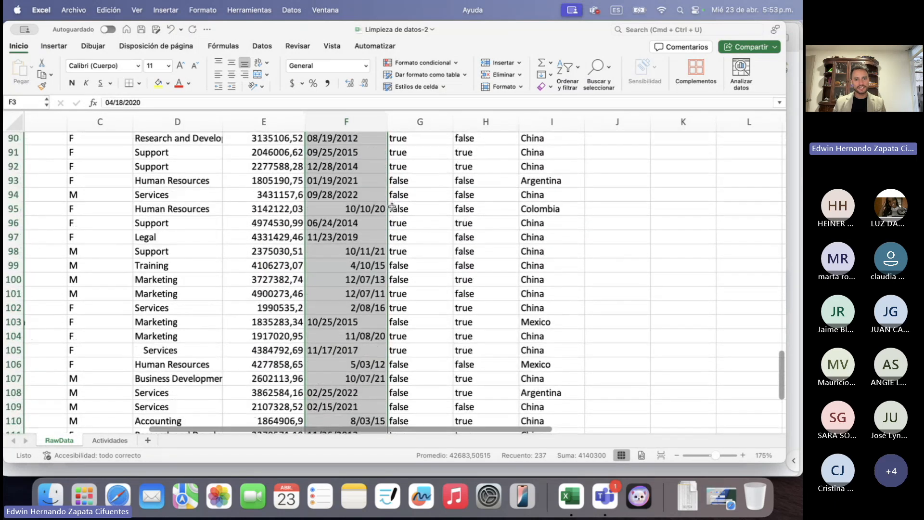
pyautogui.scroll(15, 392, 207)
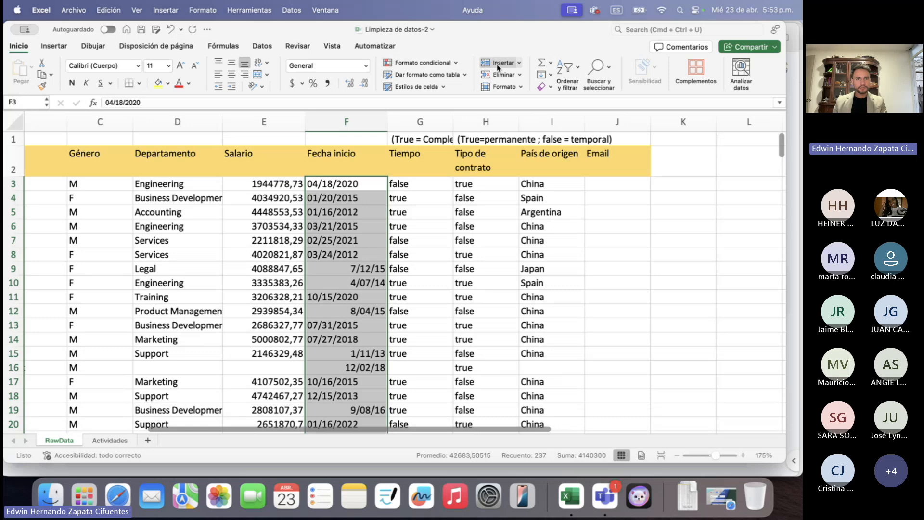
# Try running Text to Columns on the selected dates as delimited data with the Tabulación delimiter, finishing without choosing a date format
pyautogui.click(263, 46)
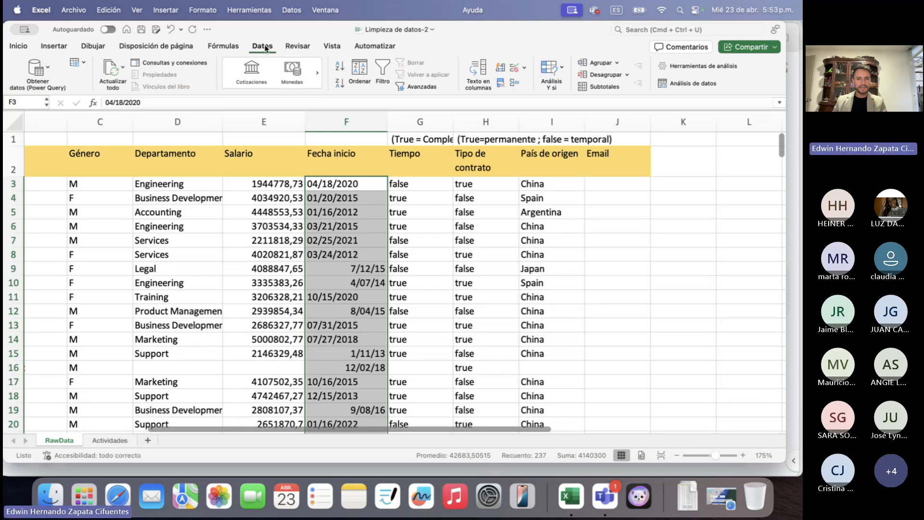
pyautogui.click(478, 70)
pyautogui.moveTo(313, 87); pyautogui.dragTo(293, 87)
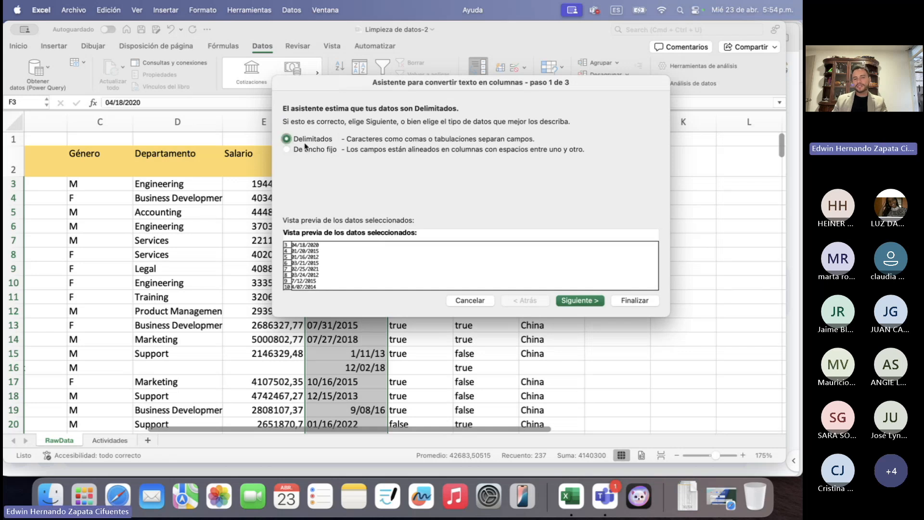
pyautogui.click(579, 301)
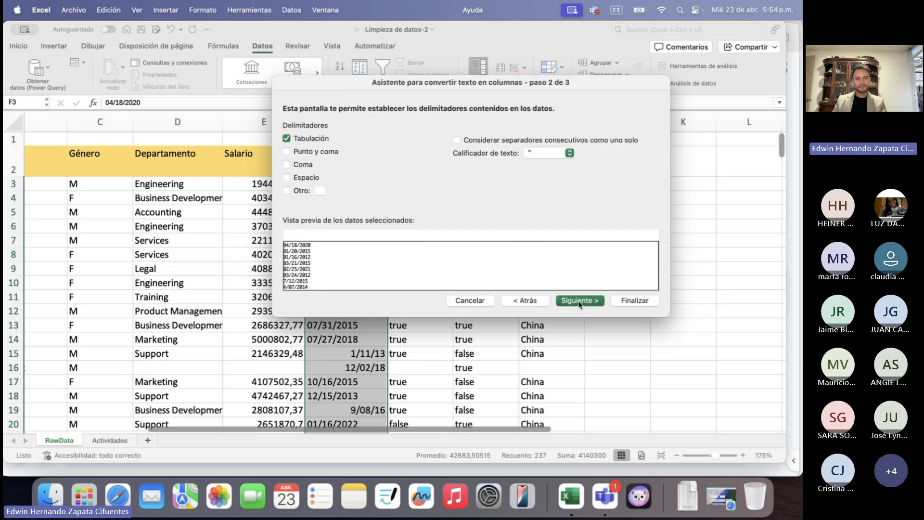
pyautogui.click(633, 301)
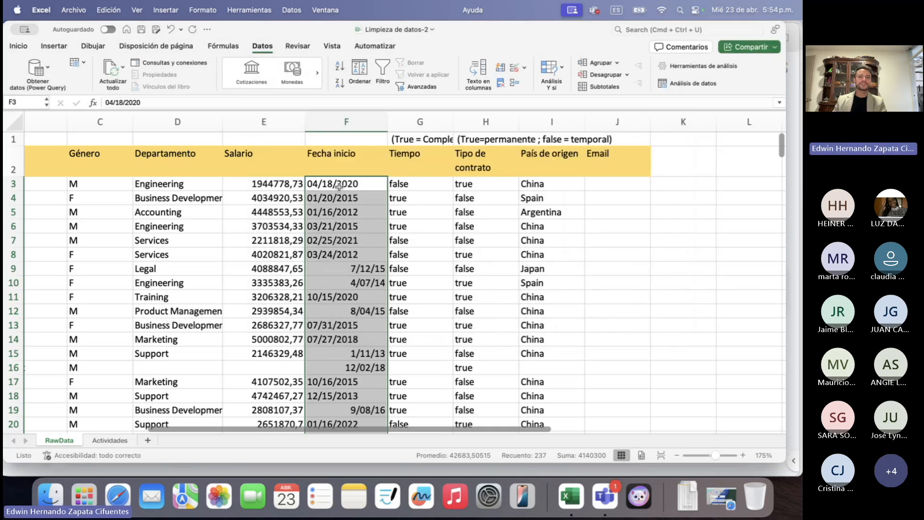
# Set up Text to Columns for the selected Fecha inicio values as delimited data without delimiters, with the date format MDA
pyautogui.scroll(-1, 342, 338)
pyautogui.scroll(1, 343, 337)
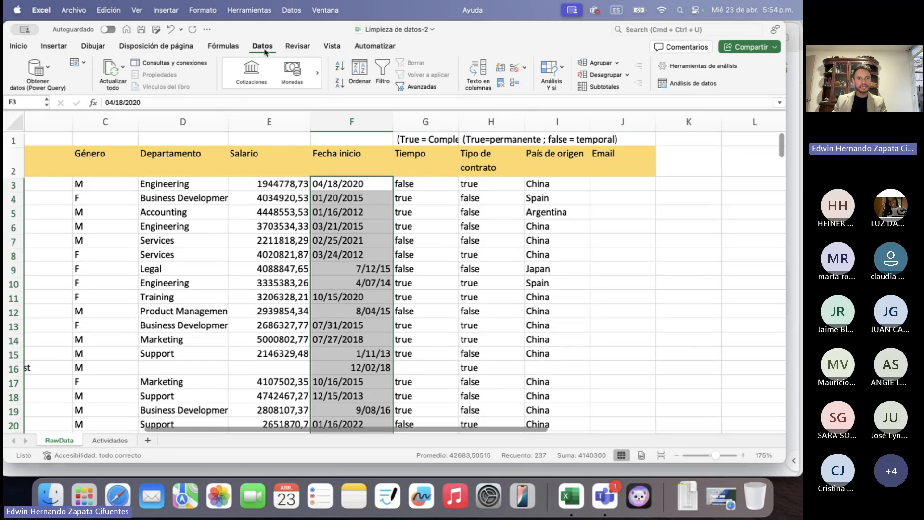
pyautogui.click(478, 74)
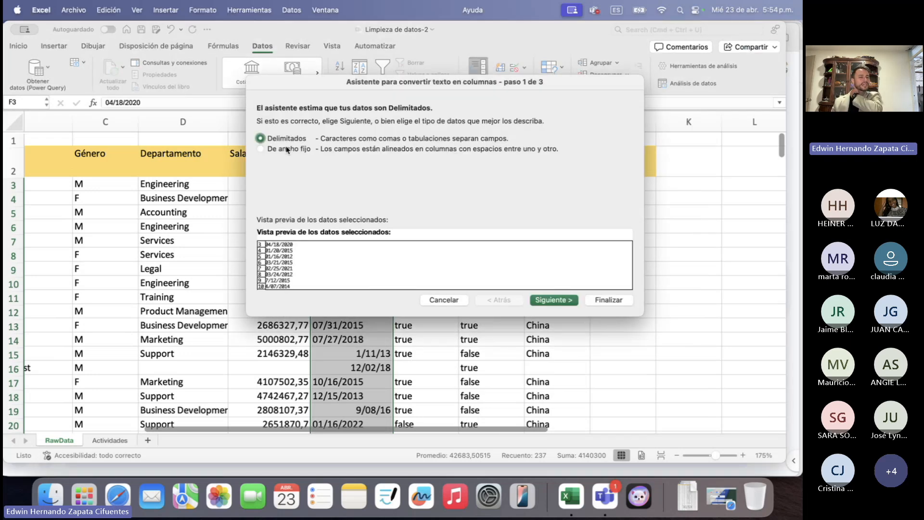
pyautogui.click(553, 301)
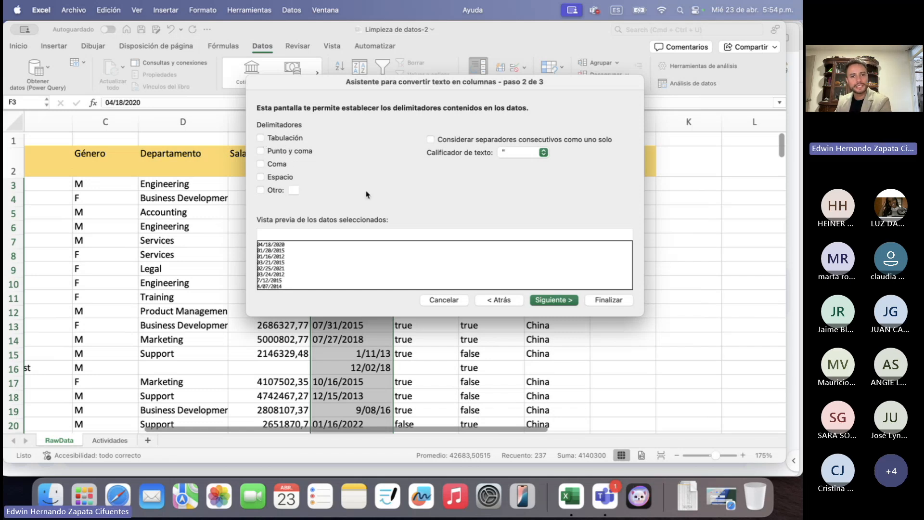
pyautogui.click(547, 301)
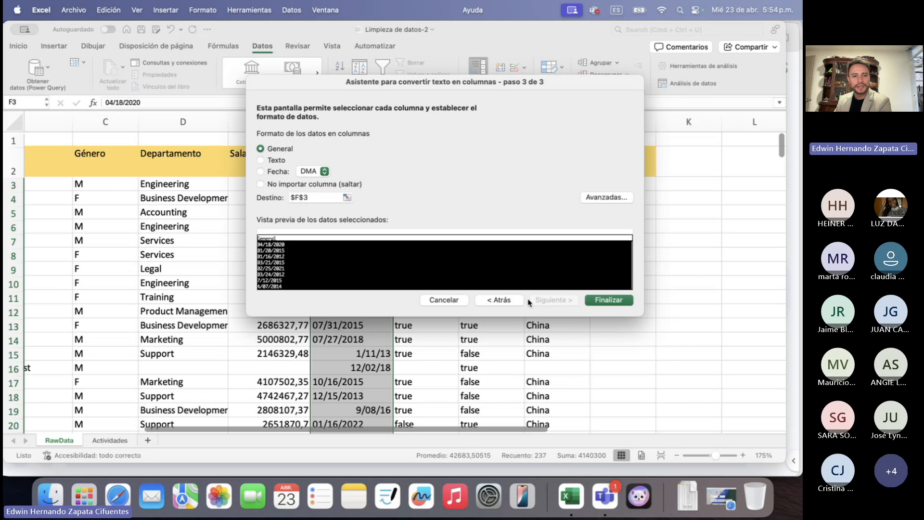
pyautogui.click(261, 173)
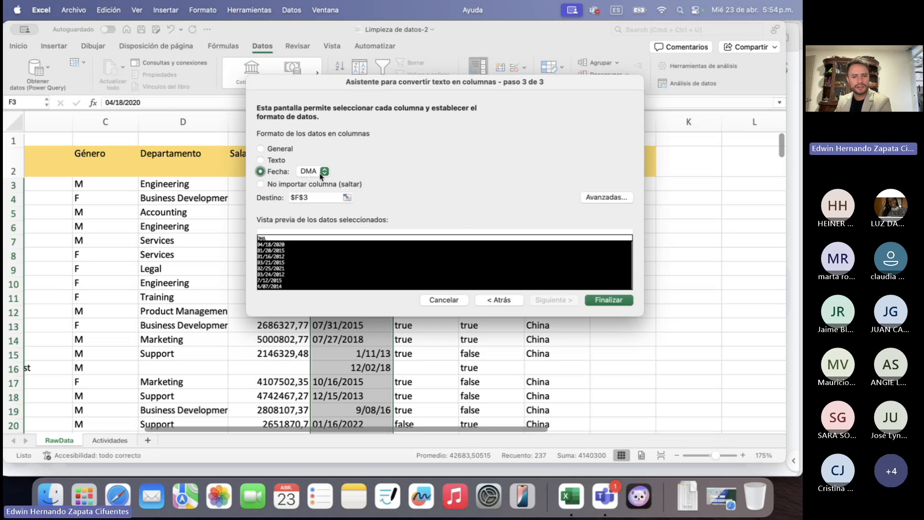
pyautogui.moveTo(333, 80); pyautogui.dragTo(463, 94)
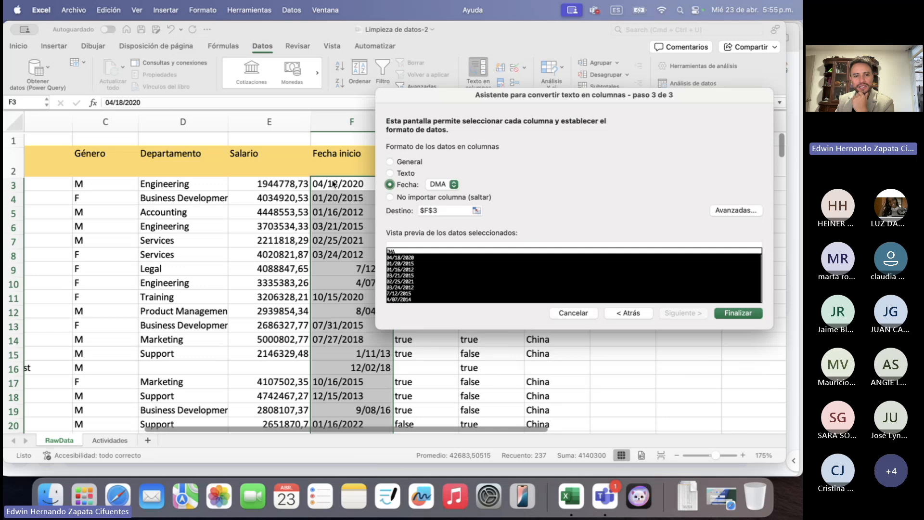
pyautogui.click(448, 185)
pyautogui.click(438, 172)
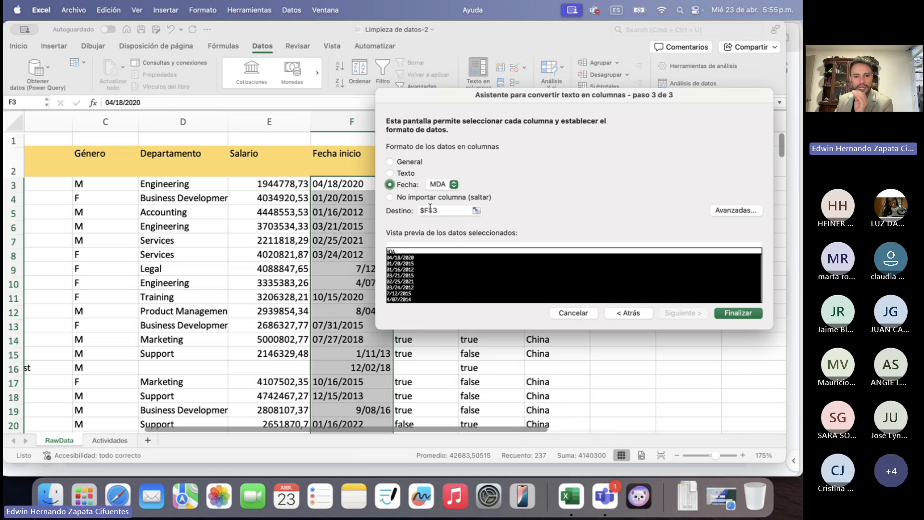
# Keep $F$3 as the destination and finish the date conversion
pyautogui.moveTo(462, 101); pyautogui.dragTo(150, 90)
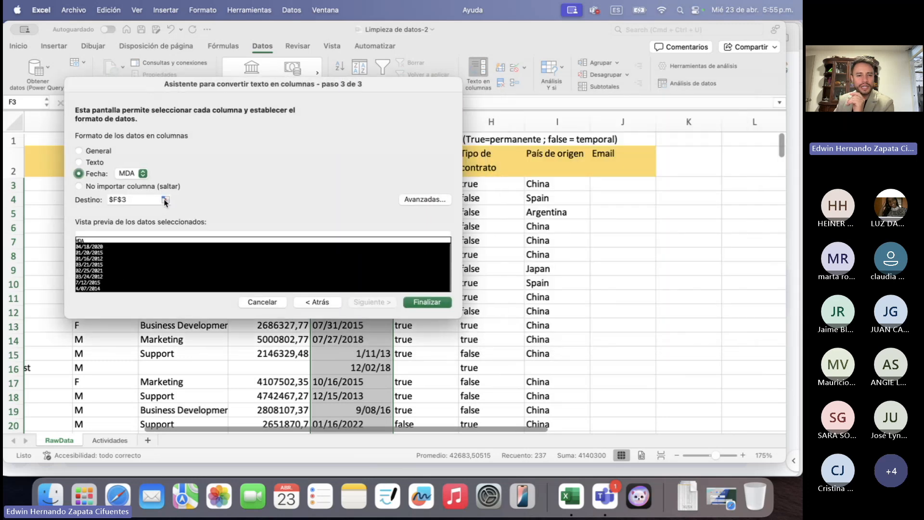
pyautogui.click(165, 199)
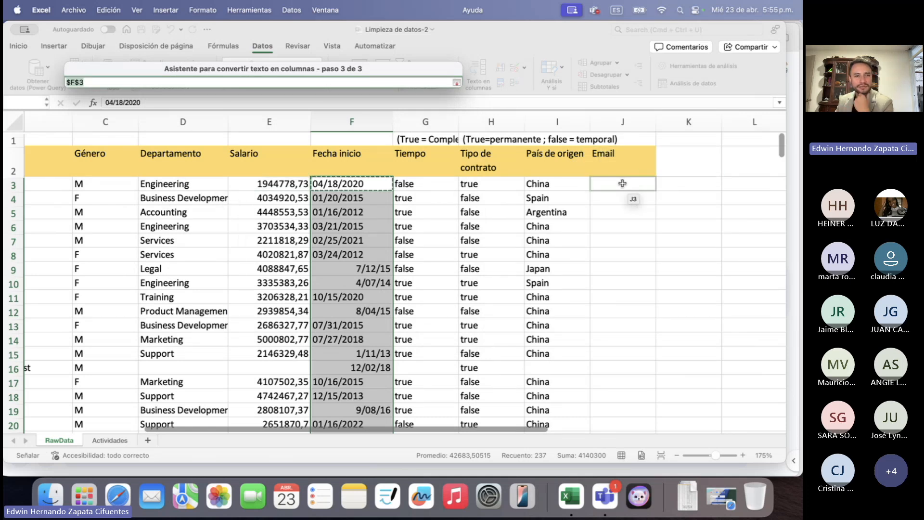
pyautogui.click(456, 81)
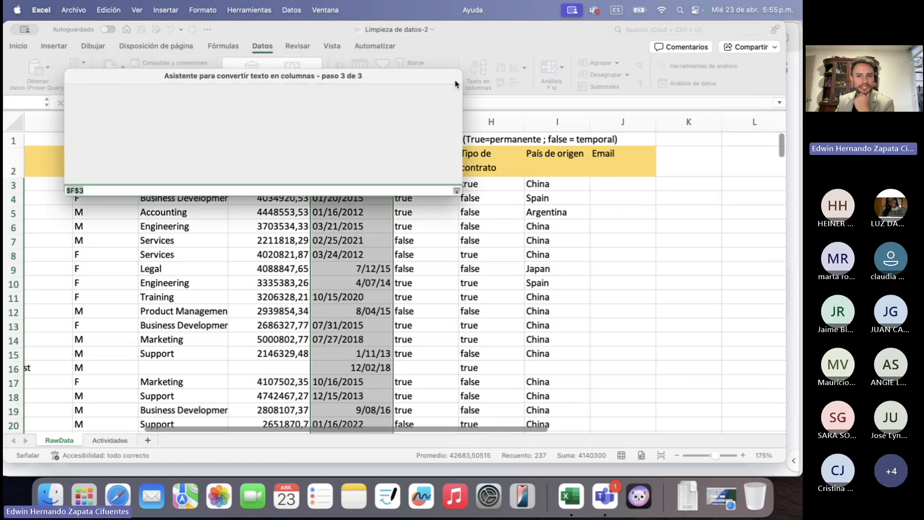
pyautogui.moveTo(128, 76); pyautogui.dragTo(426, 78)
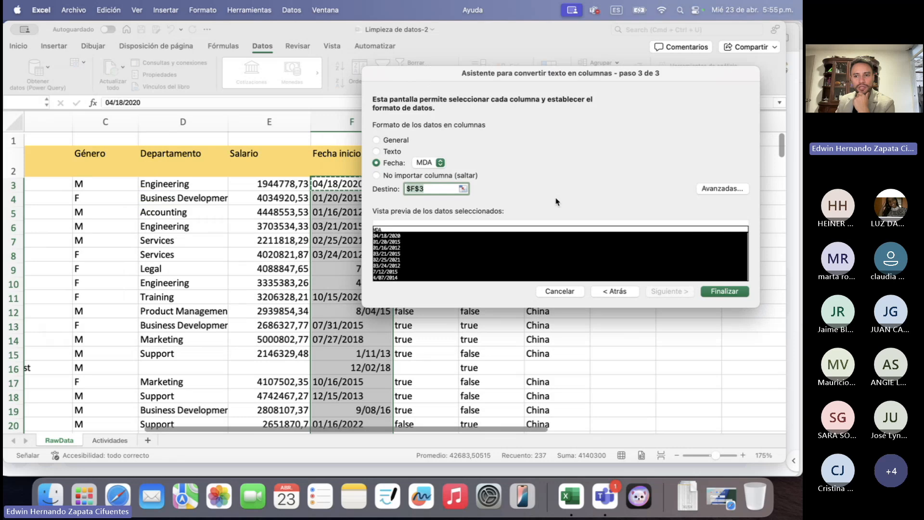
pyautogui.click(724, 292)
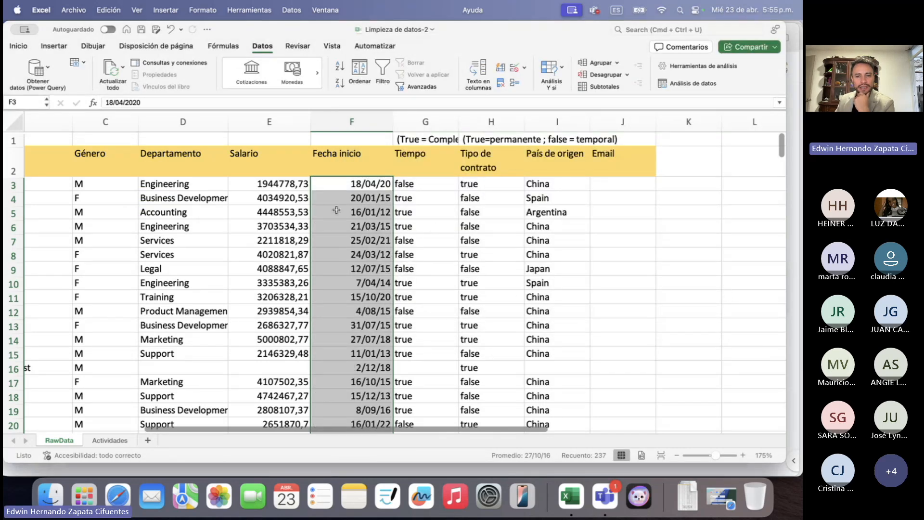
# Review the converted dates down the Fecha inicio column, checking that they follow one consistent date format
pyautogui.scroll(-15, 367, 253)
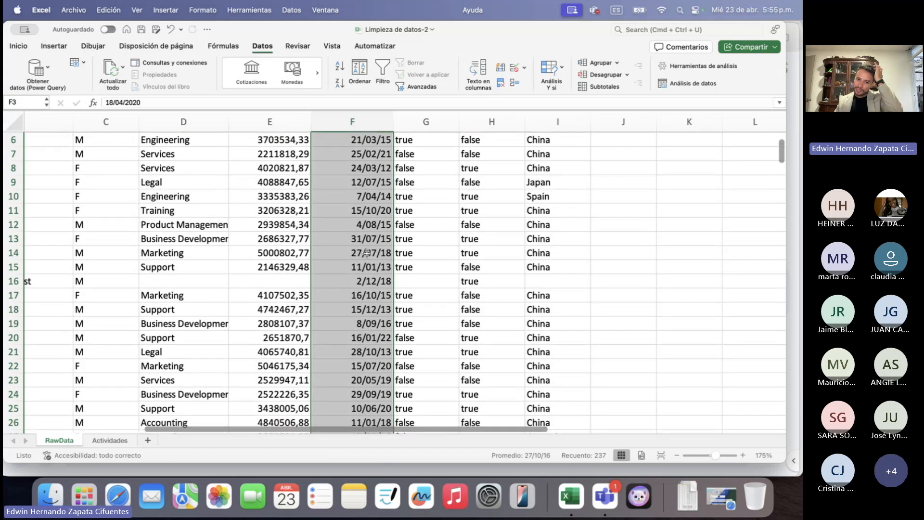
pyautogui.scroll(-20, 367, 254)
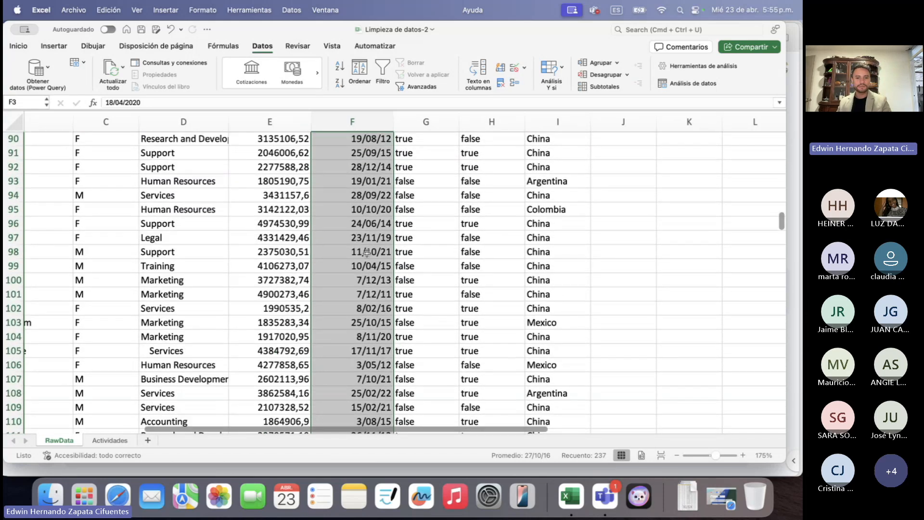
pyautogui.scroll(7, 367, 260)
pyautogui.scroll(20, 367, 262)
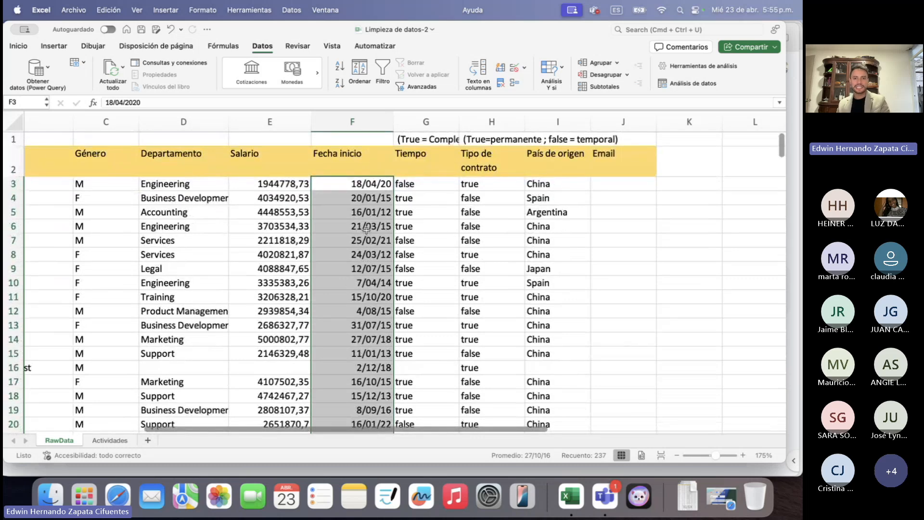
pyautogui.click(366, 230)
pyautogui.click(357, 306)
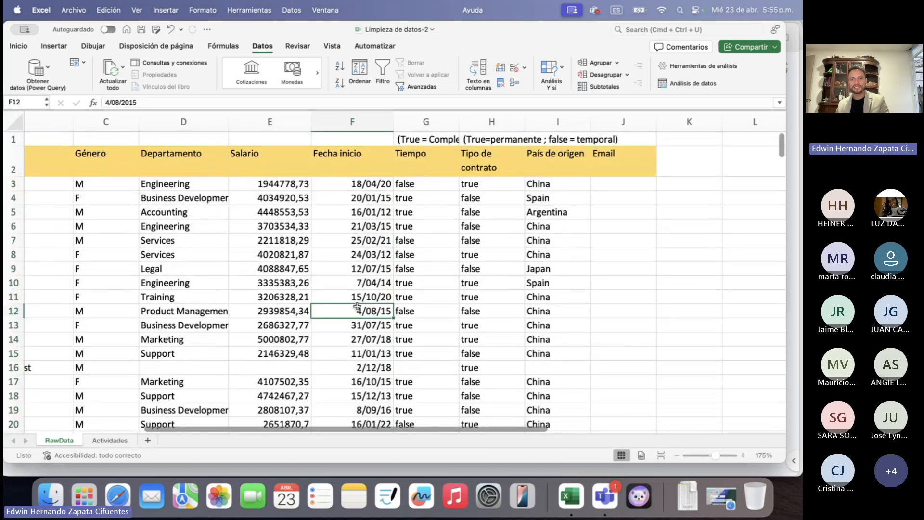
pyautogui.scroll(-1, 357, 306)
pyautogui.scroll(-5, 356, 306)
pyautogui.scroll(4, 356, 306)
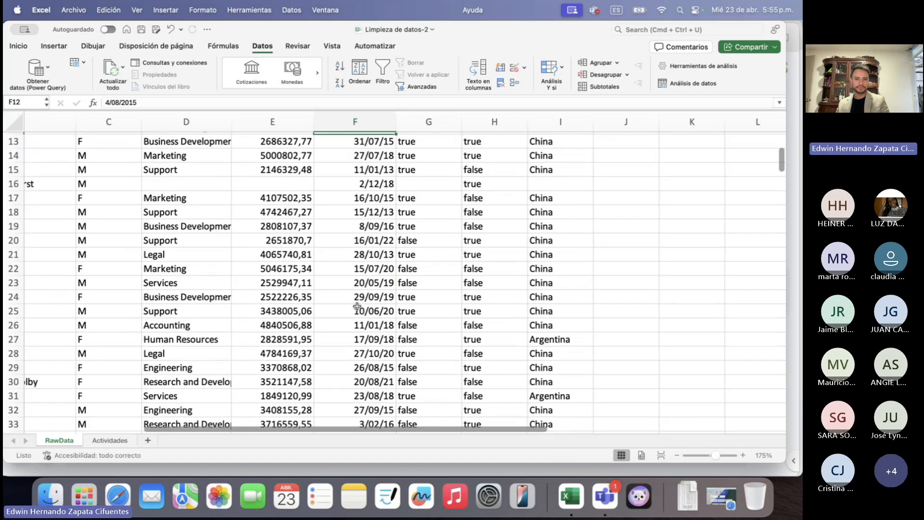
pyautogui.scroll(4, 357, 307)
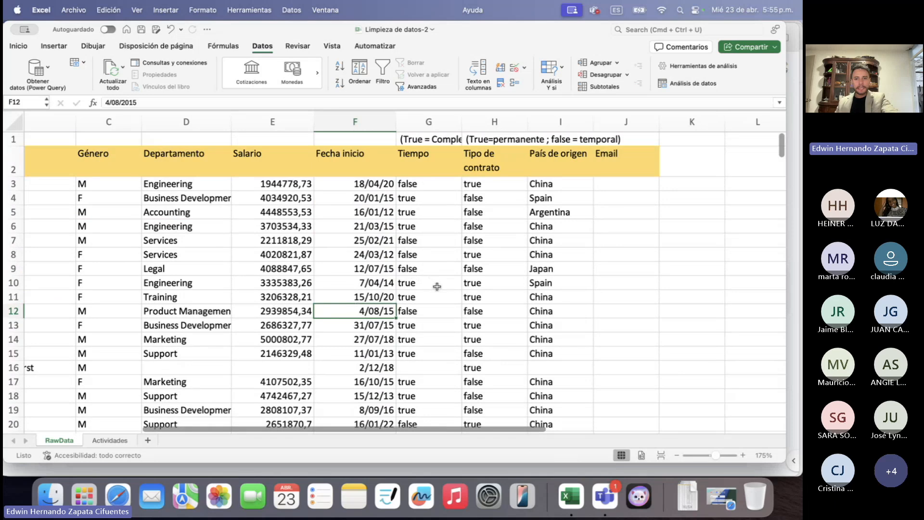
pyautogui.hscroll(-3, 437, 287)
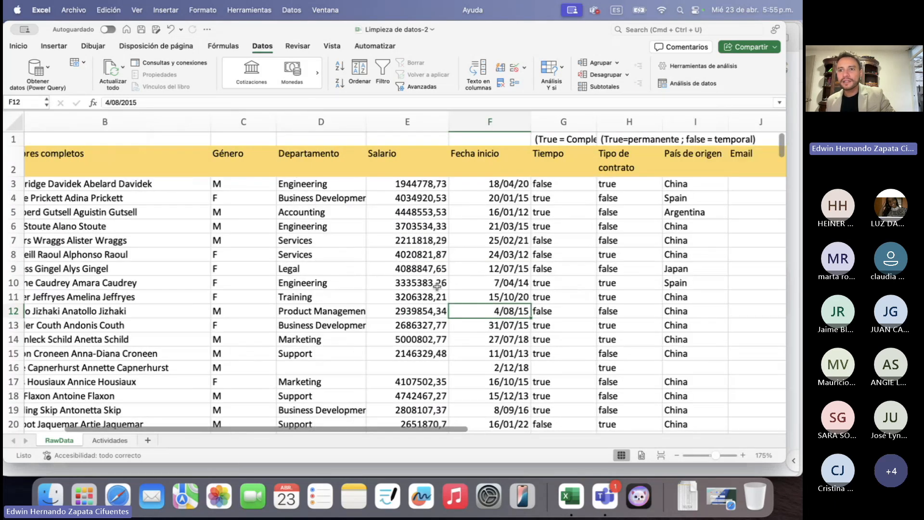
# Consult the "Datos null" slide in the Sesión 1 Limpieza de datos presentation, and return to the Limpieza de datos-2 workbook
pyautogui.hotkey('ctrl', 'Up')
pyautogui.click(507, 234)
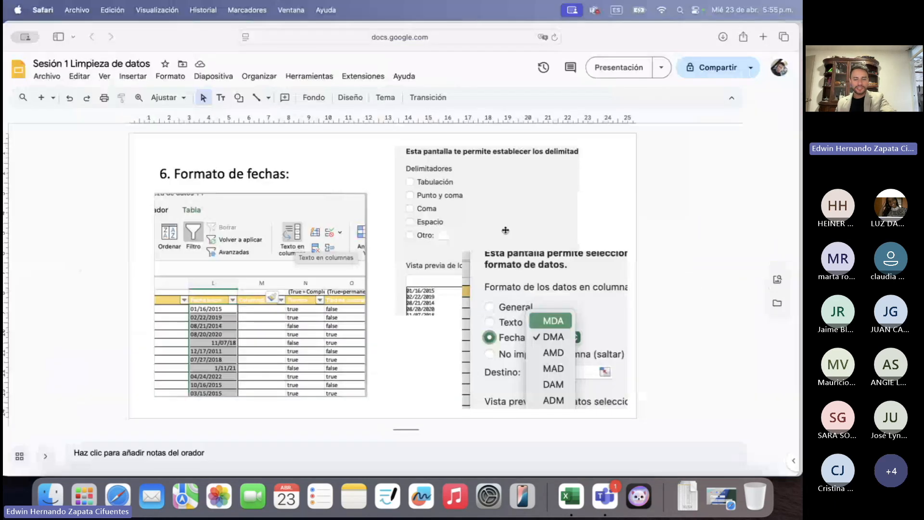
pyautogui.scroll(-3, 494, 273)
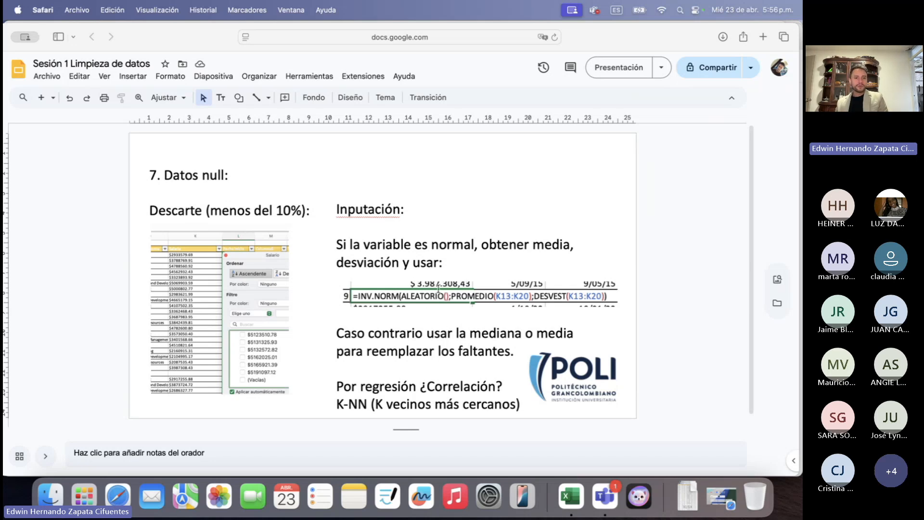
pyautogui.hotkey('ctrl', 'Up')
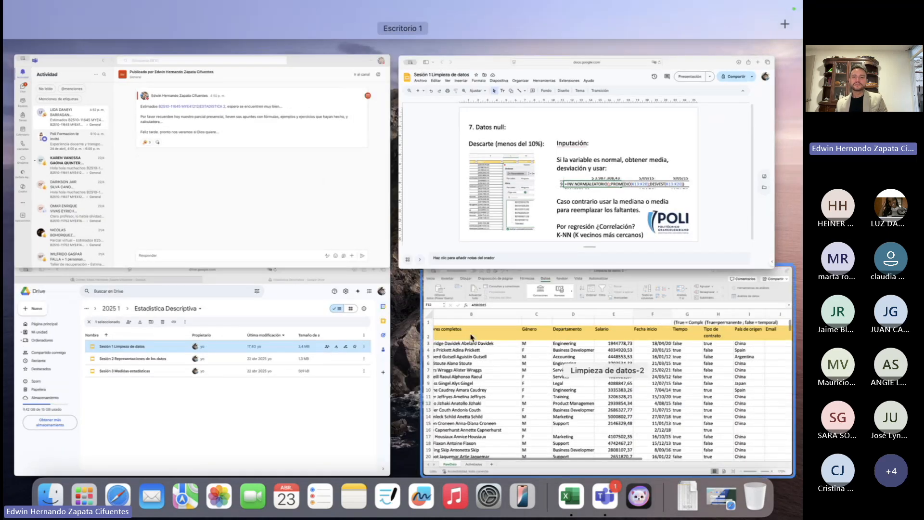
pyautogui.click(582, 383)
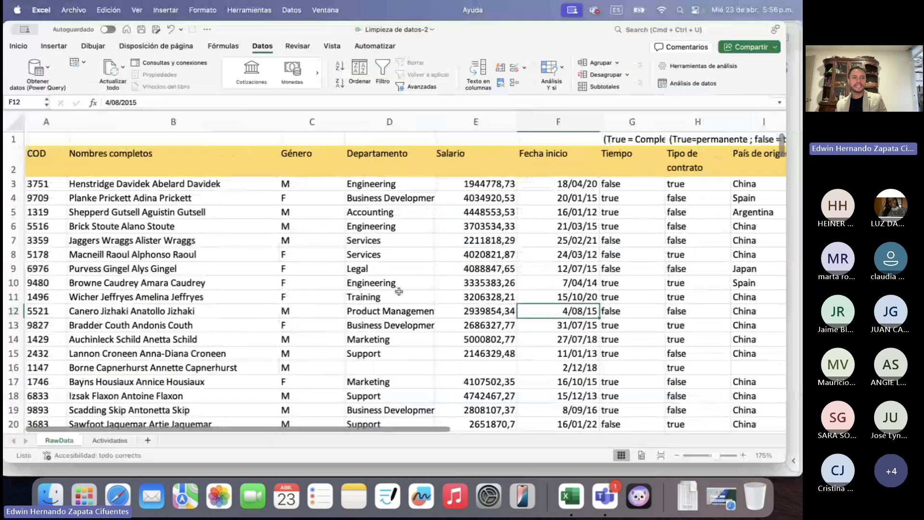
# Select the header cells in row 2 from COD through País de origen
pyautogui.hscroll(1, 399, 291)
pyautogui.hscroll(-2, 92, 158)
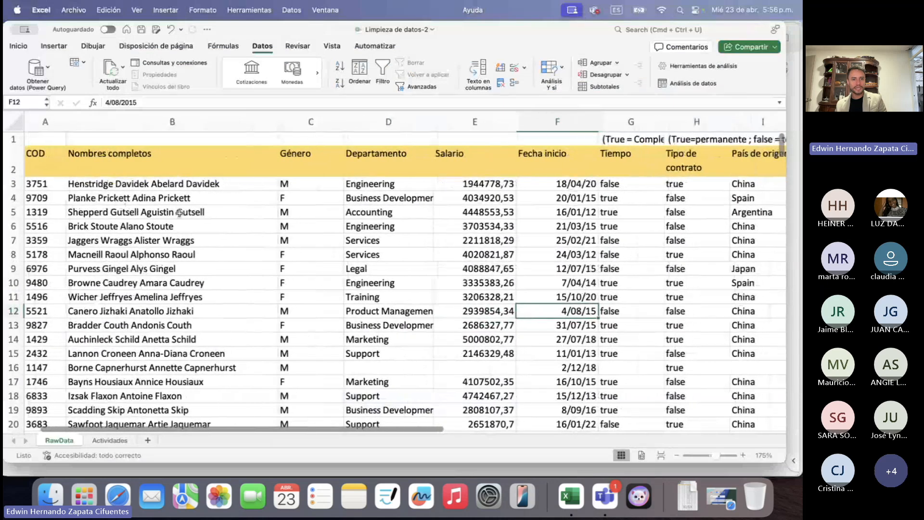
pyautogui.click(40, 154)
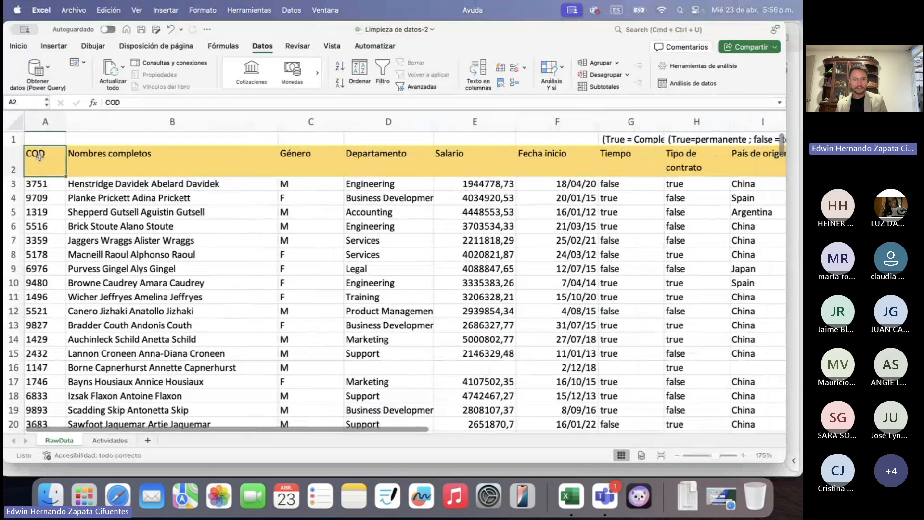
pyautogui.hotkey('shift', 'Right')
pyautogui.hotkey('shift', 'Right')
pyautogui.hotkey('shift', 'Right')
pyautogui.hotkey('shift', 'Right')
pyautogui.hotkey('shift', 'Right')
pyautogui.hotkey('shift', 'Right')
pyautogui.hotkey('shift', 'Right')
pyautogui.hotkey('shift', 'Right')
pyautogui.hotkey('shift', 'Right')
pyautogui.hotkey('shift', 'Right')
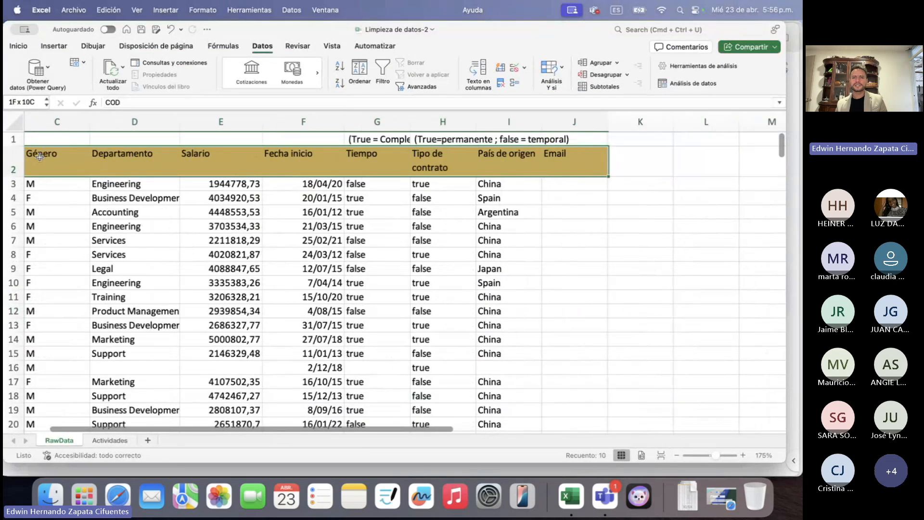
pyautogui.hotkey('shift', 'Left')
pyautogui.hotkey('shift', 'Left')
pyautogui.hscroll(-5, 40, 156)
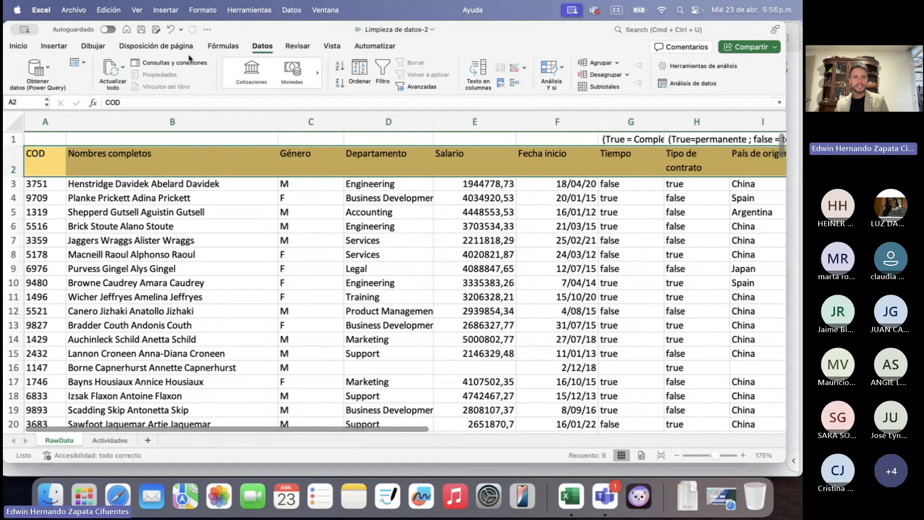
pyautogui.click(20, 47)
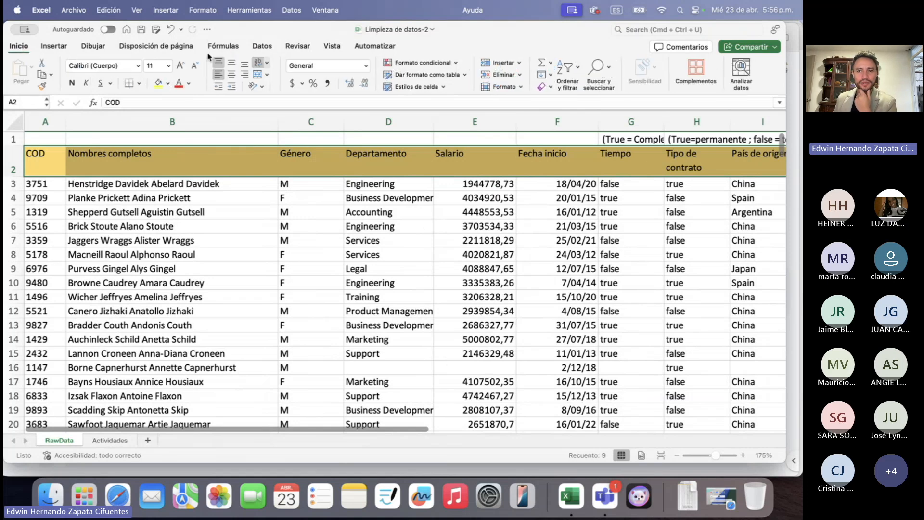
pyautogui.click(577, 73)
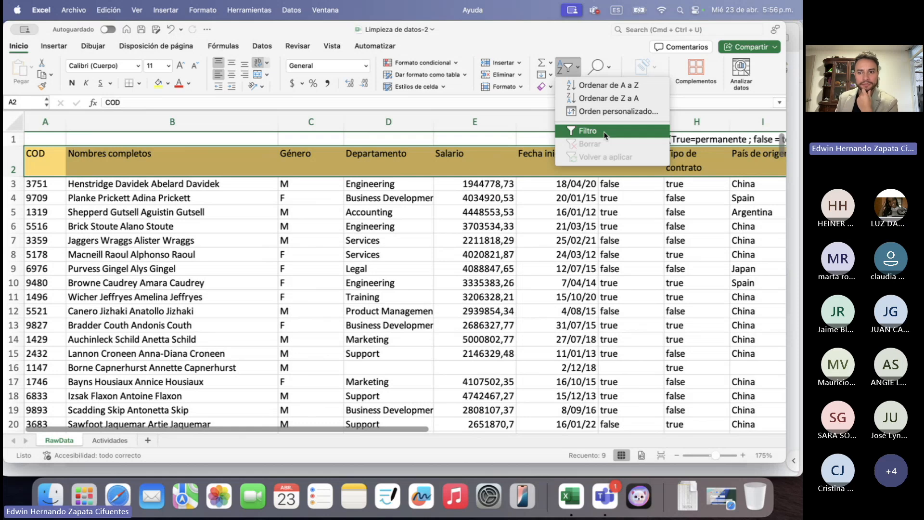
pyautogui.click(565, 41)
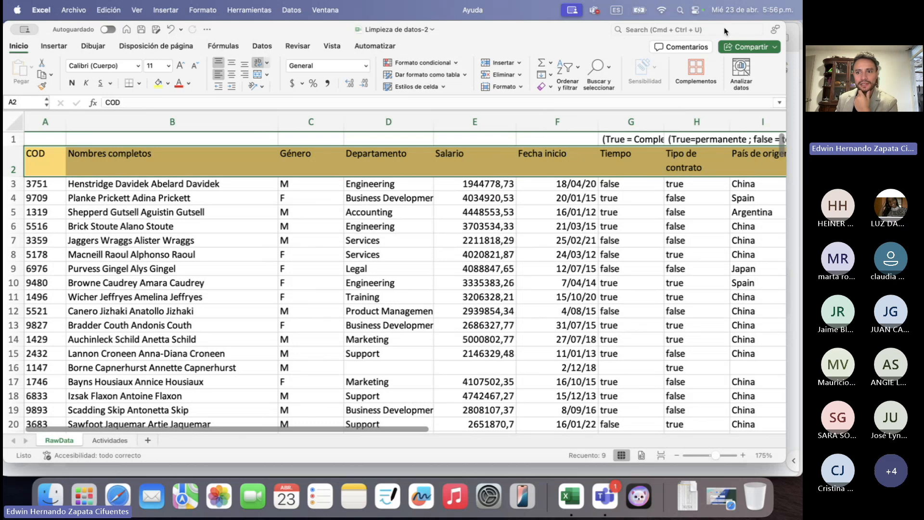
pyautogui.moveTo(82, 27); pyautogui.dragTo(83, 40)
pyautogui.click(263, 46)
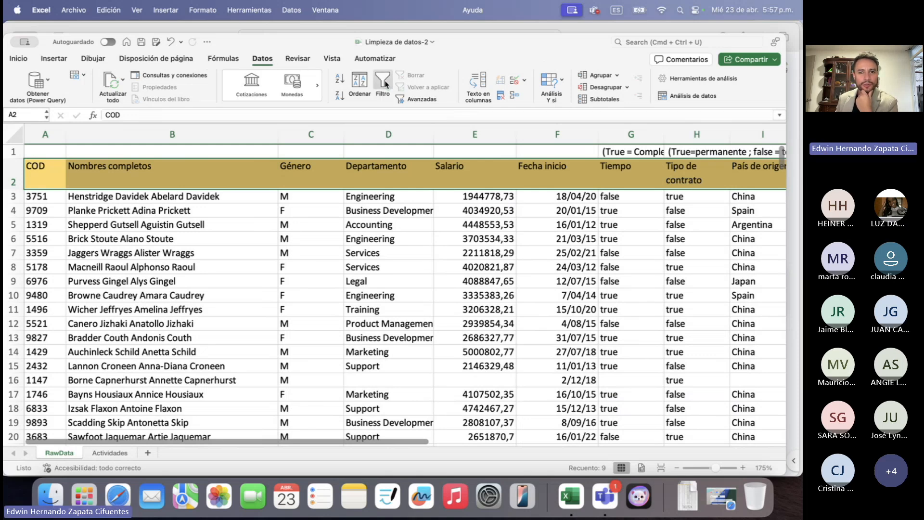
# Add filters to the selected header row
pyautogui.click(19, 58)
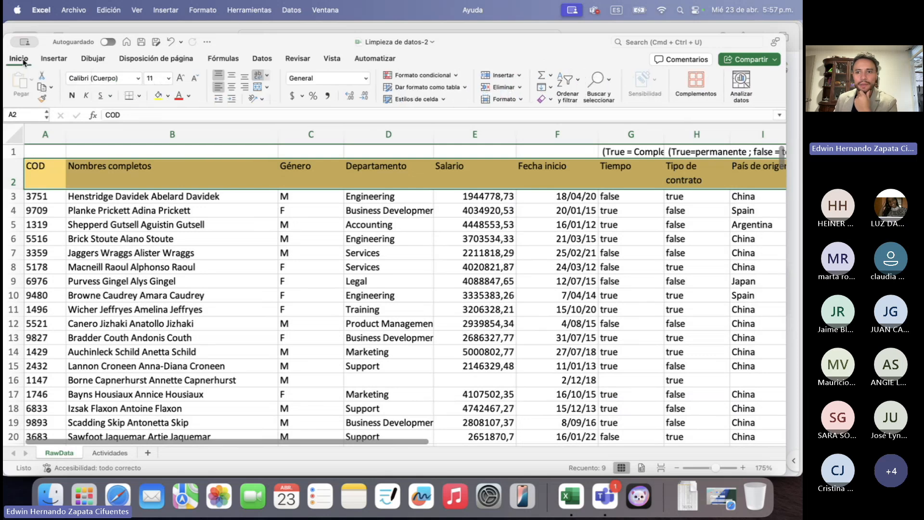
pyautogui.click(578, 84)
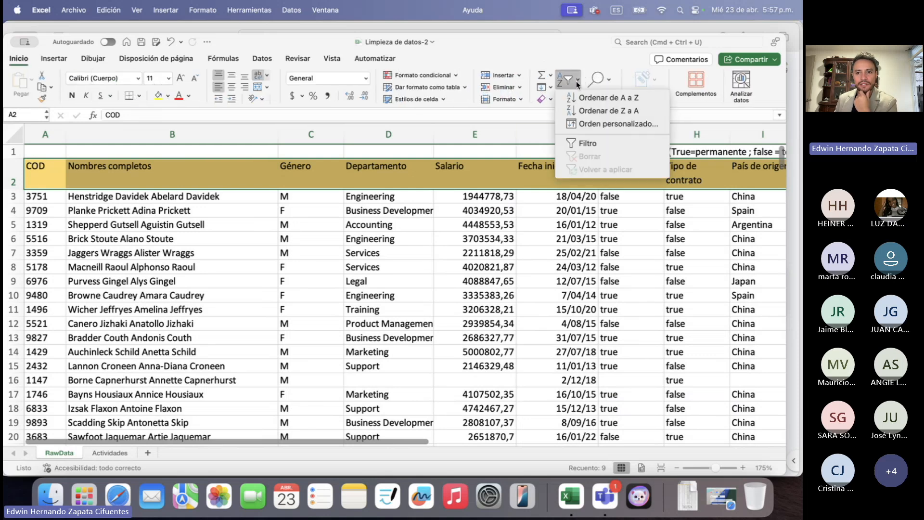
pyautogui.click(595, 143)
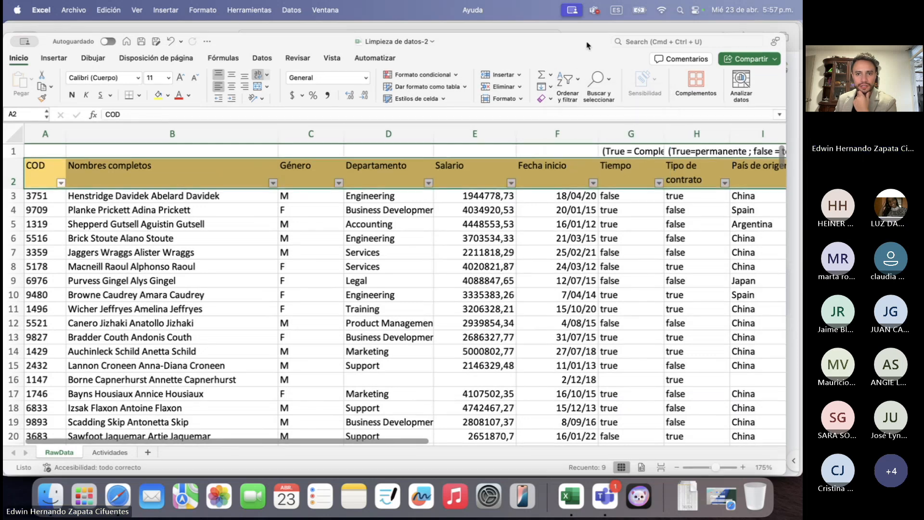
pyautogui.moveTo(597, 45); pyautogui.dragTo(597, 32)
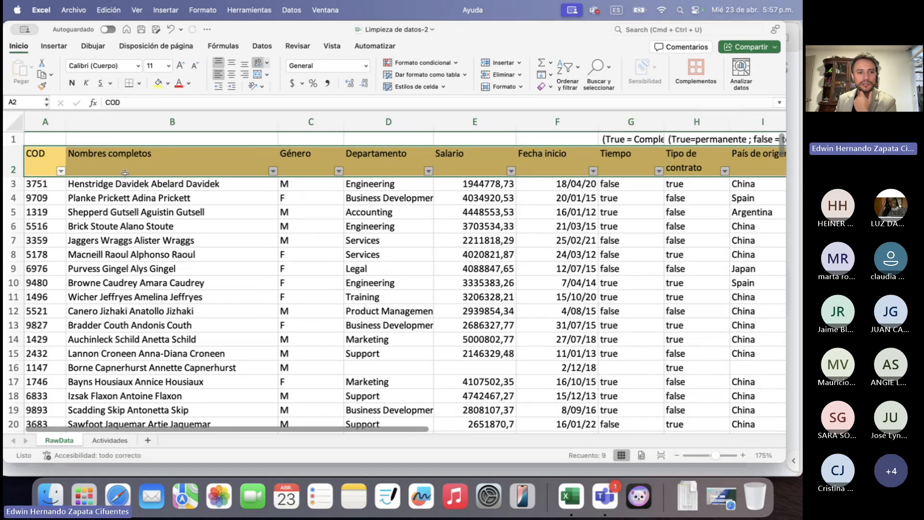
# Inspect the filter values of the Nombres completos and Género columns for empty entries
pyautogui.click(61, 170)
pyautogui.click(62, 171)
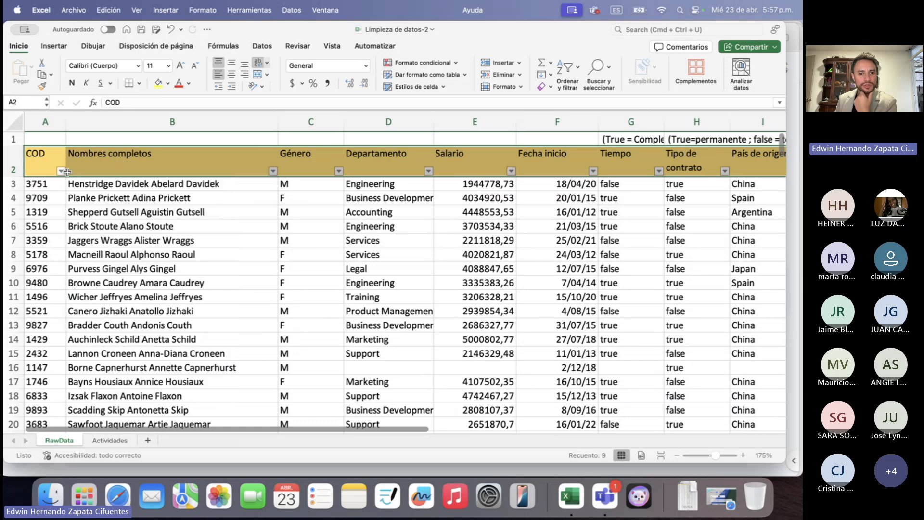
pyautogui.click(273, 171)
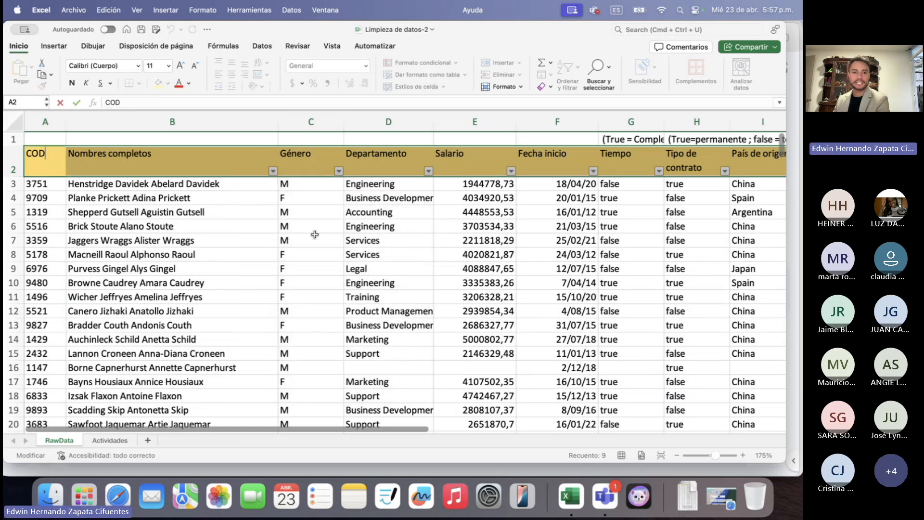
pyautogui.click(310, 255)
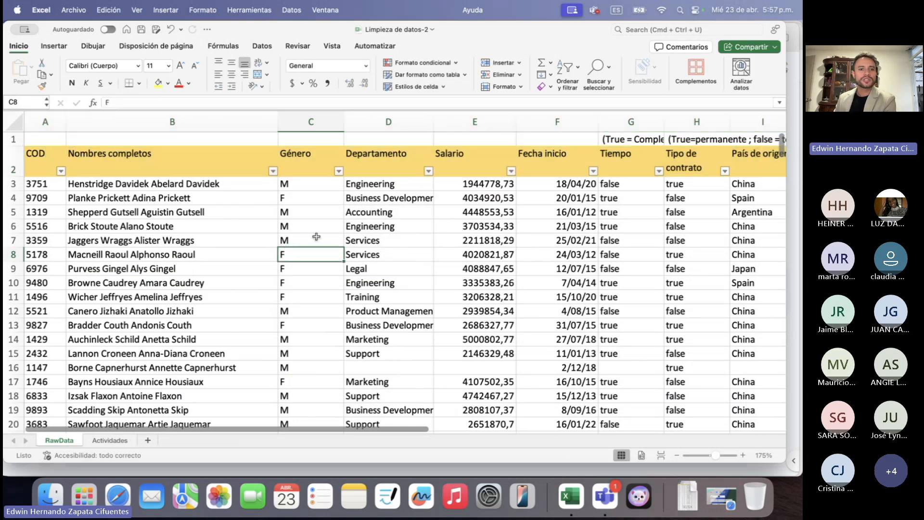
pyautogui.click(274, 172)
pyautogui.scroll(-10, 337, 326)
pyautogui.scroll(-20, 336, 326)
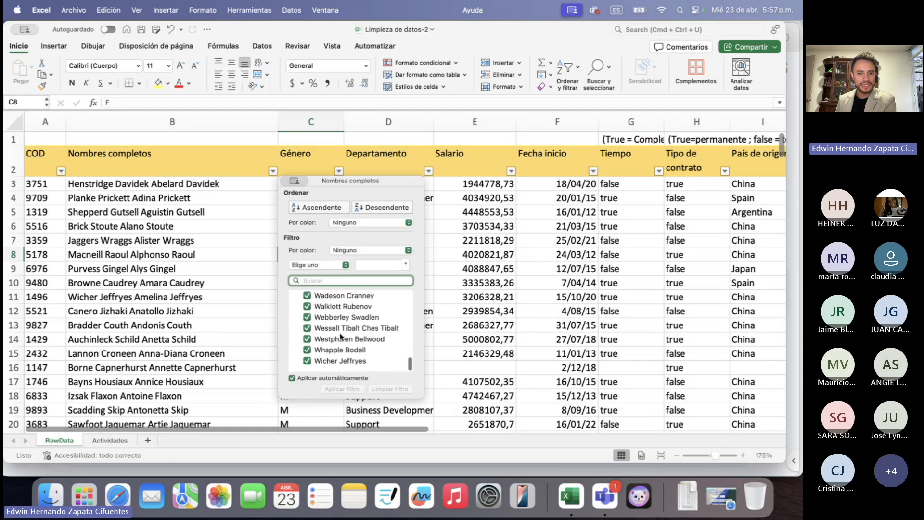
pyautogui.click(339, 172)
pyautogui.click(340, 171)
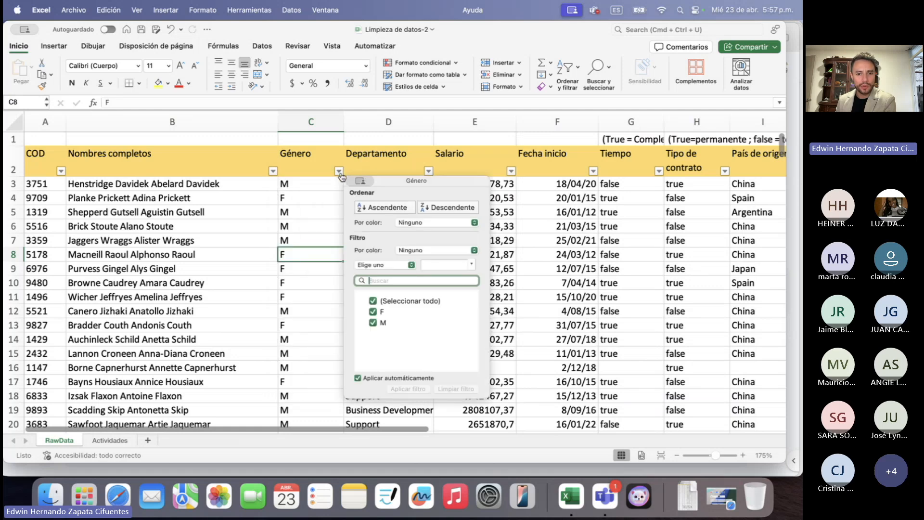
pyautogui.click(339, 168)
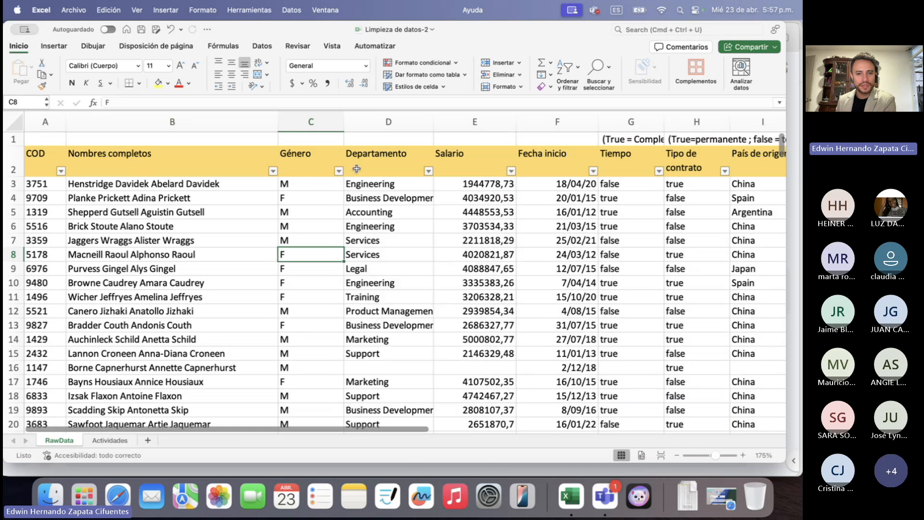
# Filter the Departamento column to show only the blank entries (Vacías)
pyautogui.click(429, 171)
pyautogui.scroll(-5, 479, 337)
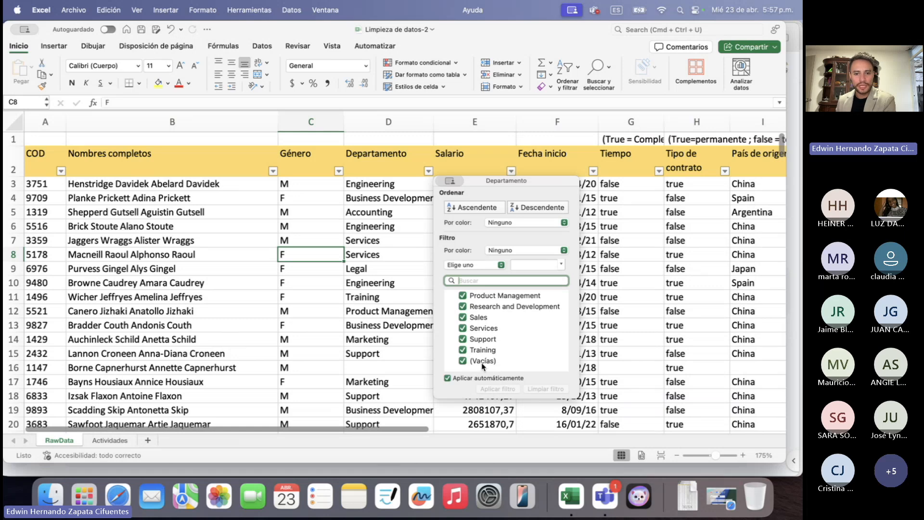
pyautogui.scroll(5, 464, 312)
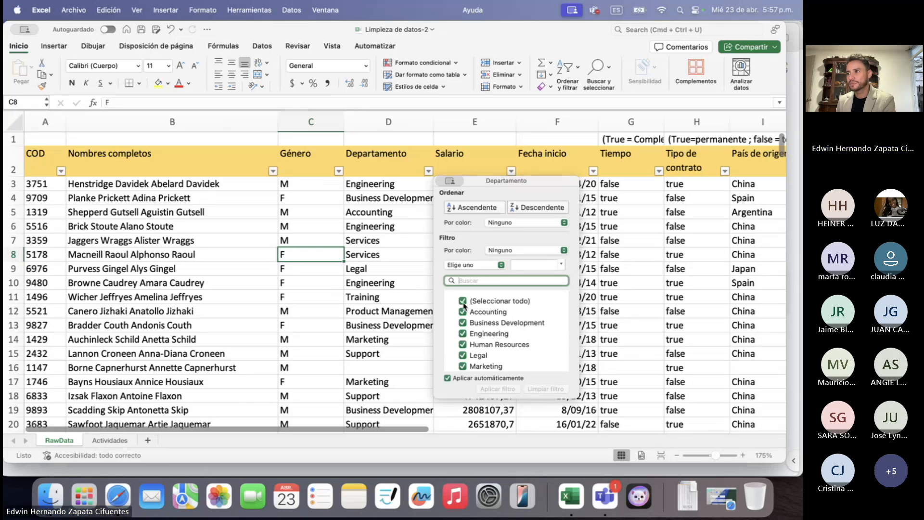
pyautogui.click(463, 302)
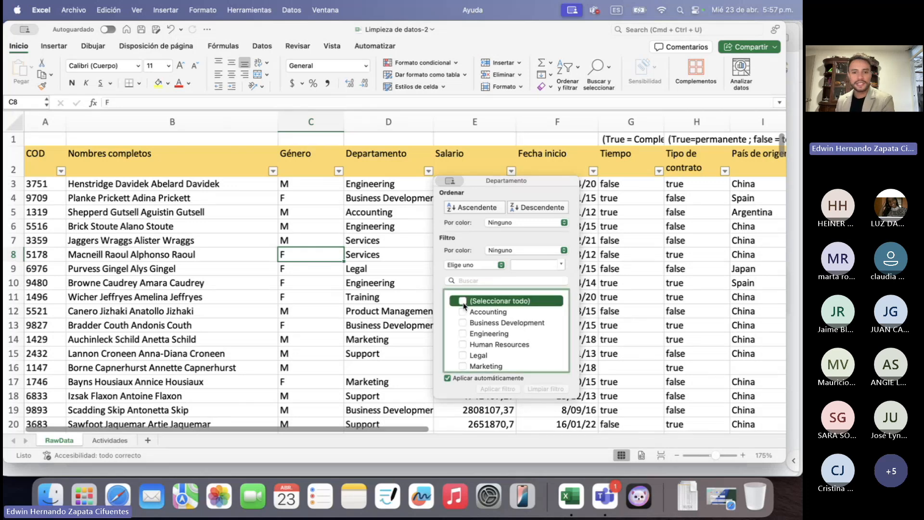
pyautogui.scroll(-4, 475, 318)
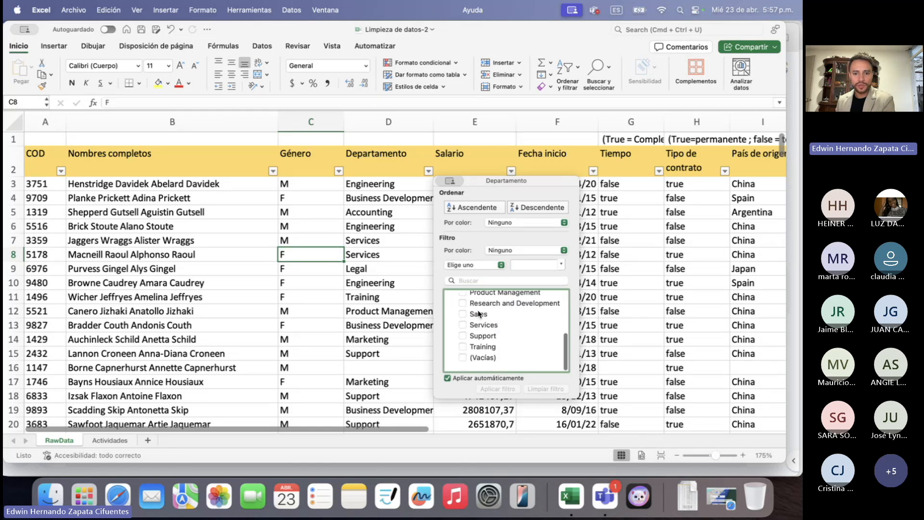
pyautogui.click(464, 362)
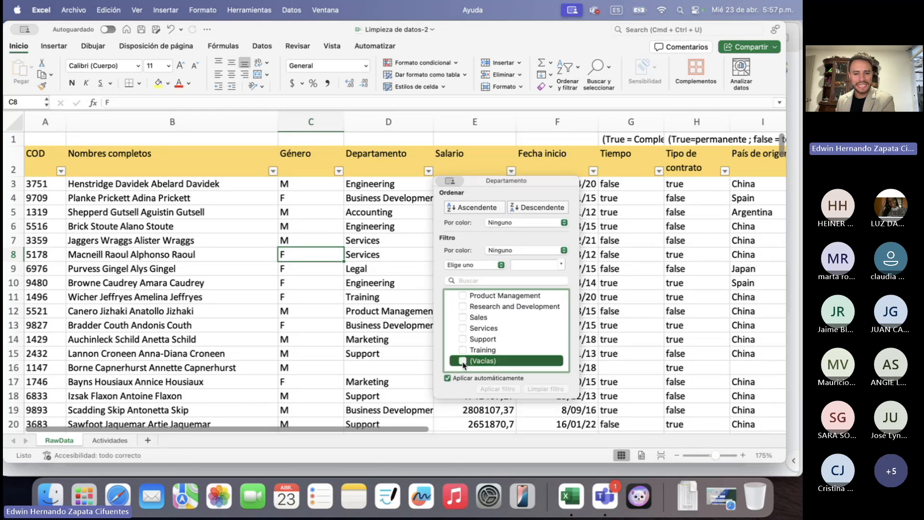
pyautogui.click(428, 175)
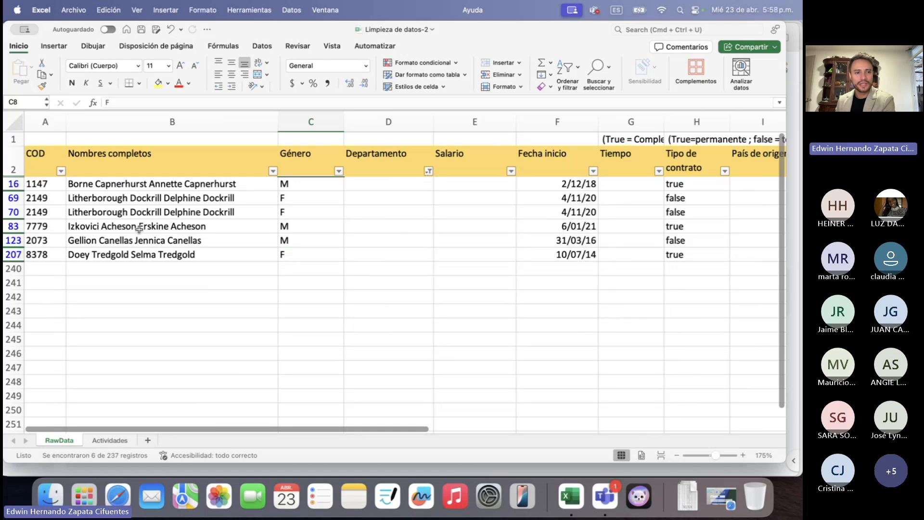
# Select the filtered records from Nombres completos through Email and examine which of their fields are empty
pyautogui.moveTo(118, 183); pyautogui.dragTo(463, 253)
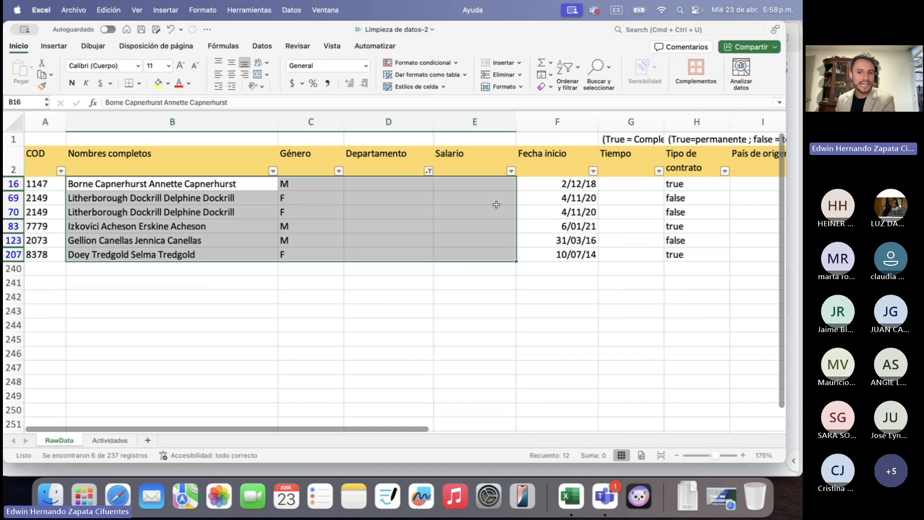
pyautogui.hotkey('shift', 'Right')
pyautogui.hotkey('shift', 'Right')
pyautogui.hotkey('shift', 'Right')
pyautogui.hotkey('shift', 'Right')
pyautogui.hotkey('shift', 'Right')
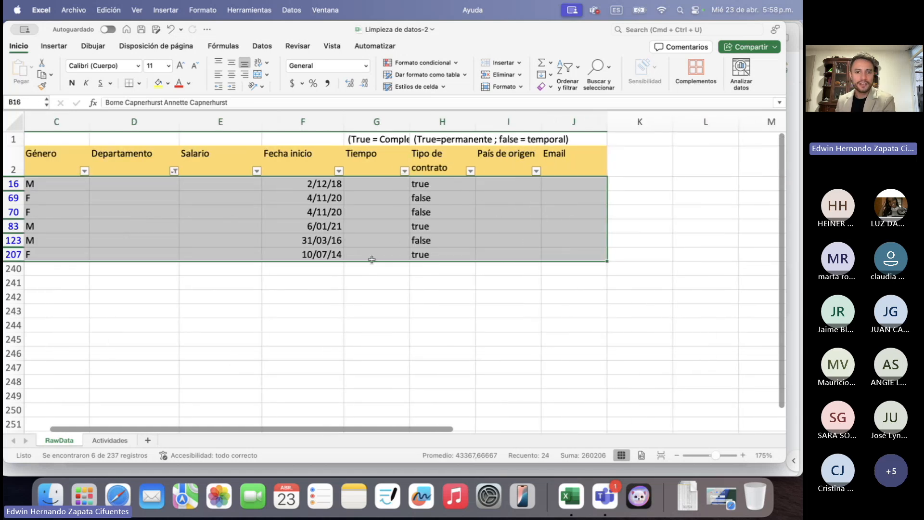
pyautogui.hscroll(-5, 344, 268)
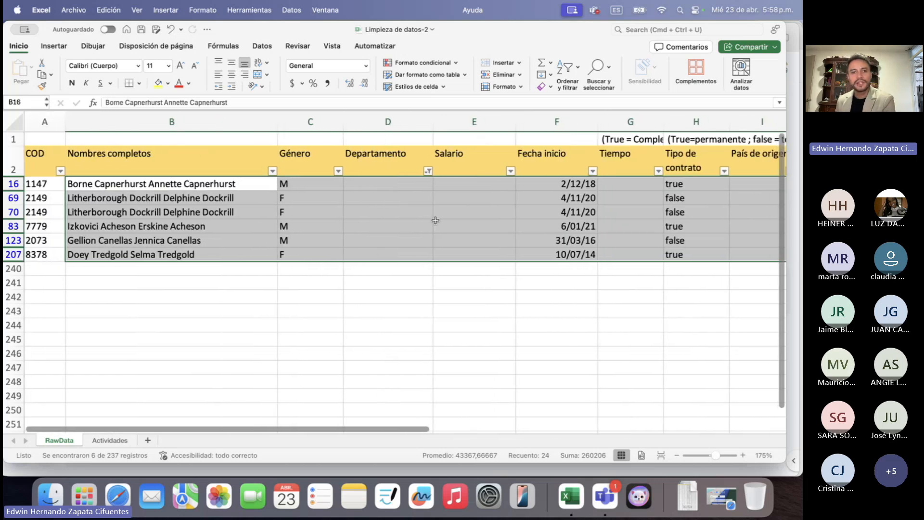
pyautogui.hscroll(3, 435, 220)
pyautogui.hscroll(-3, 173, 231)
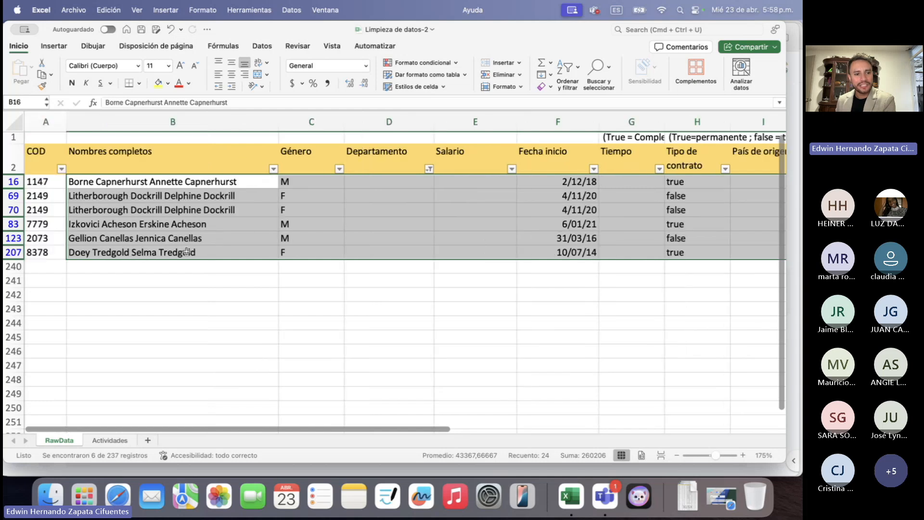
# Consult the Descarte criterion on the "Datos null" slide of Sesión 1 Limpieza de datos, and return to the Limpieza de datos-2 workbook
pyautogui.hotkey('ctrl', 'Up')
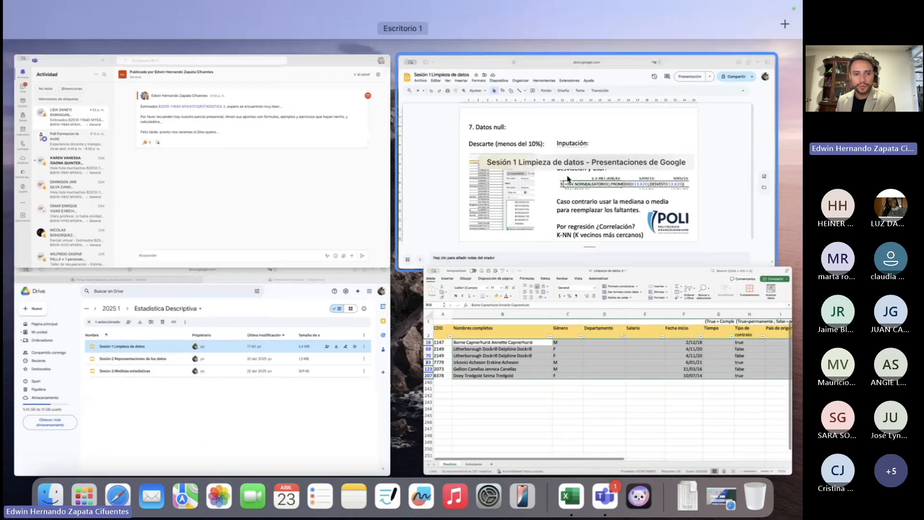
pyautogui.click(616, 192)
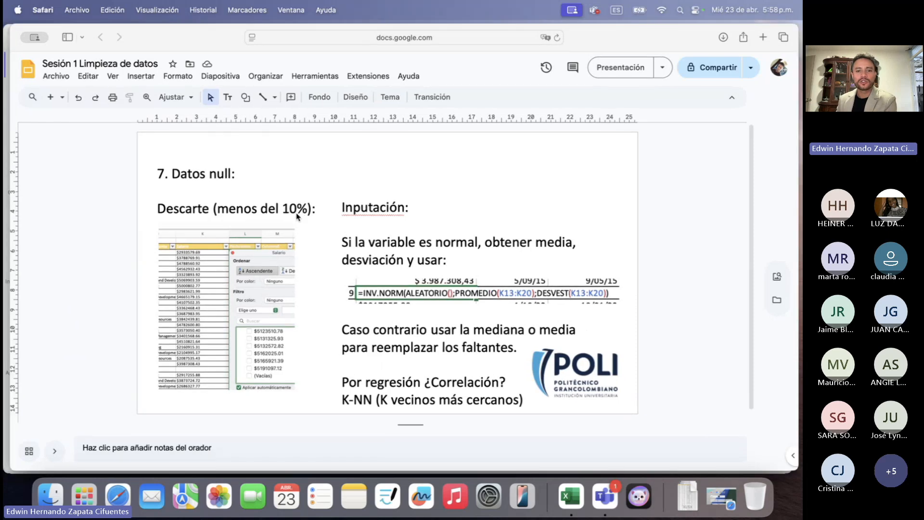
pyautogui.hotkey('ctrl', 'Up')
pyautogui.click(519, 310)
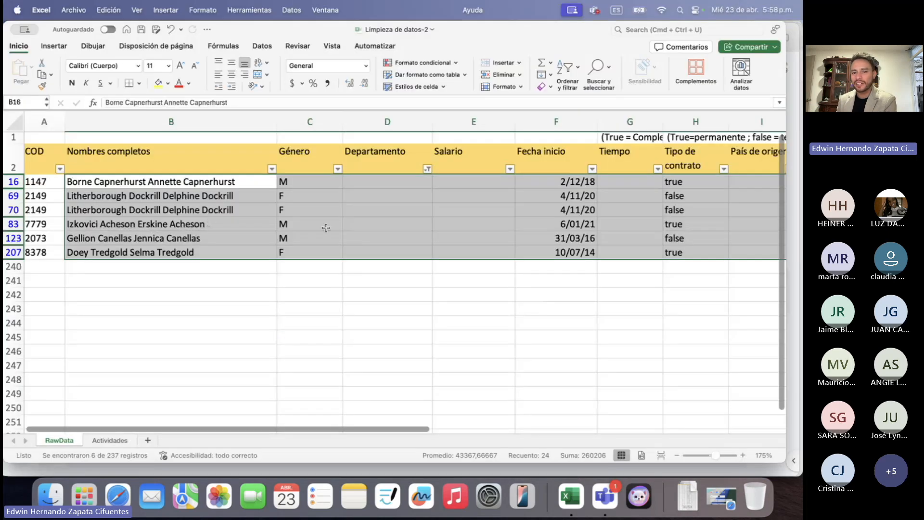
# Delete the filtered rows with a blank Departamento (rows 16, 69, 70, 83, 123 and 207)
pyautogui.hscroll(8, 465, 236)
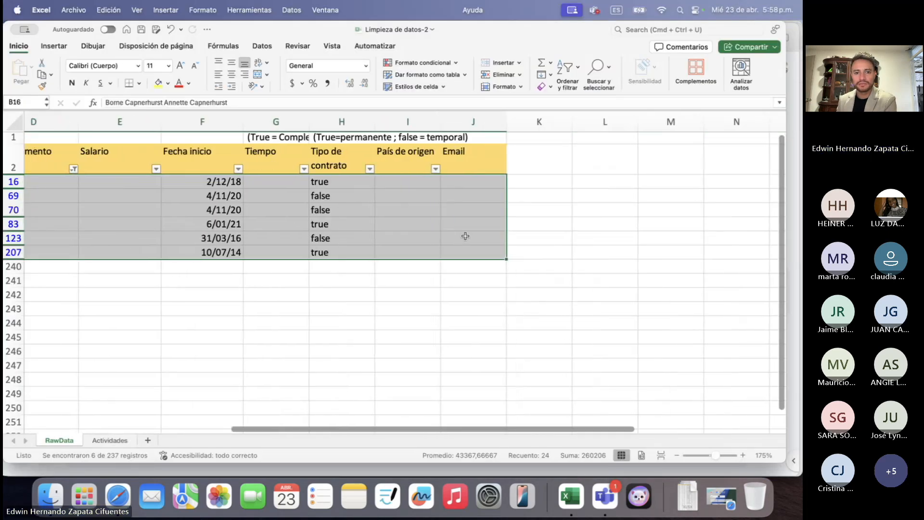
pyautogui.hscroll(-4, 465, 235)
pyautogui.hscroll(-1, 465, 236)
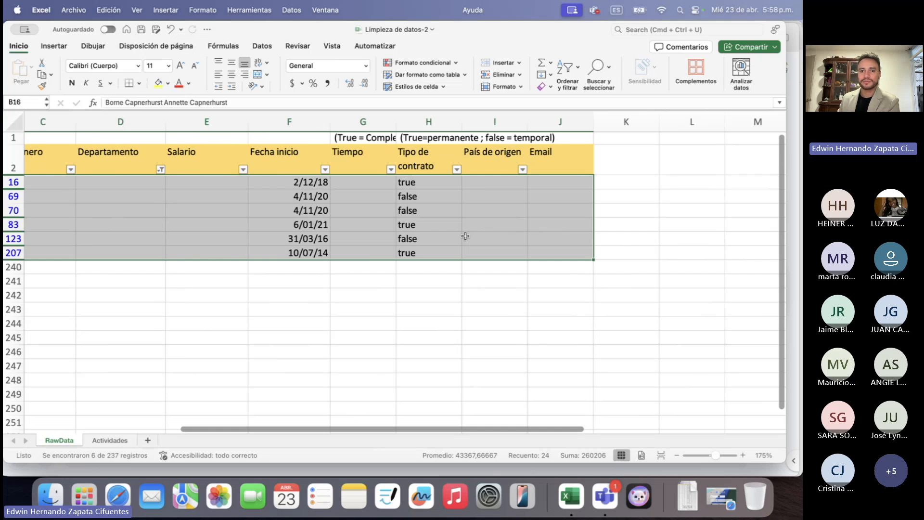
pyautogui.hscroll(-10, 465, 236)
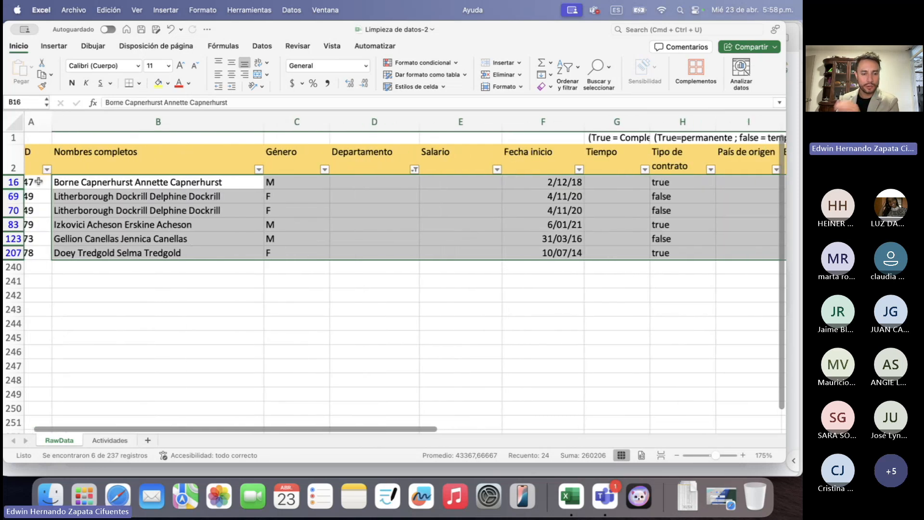
pyautogui.click(58, 194)
pyautogui.moveTo(13, 182); pyautogui.dragTo(11, 254)
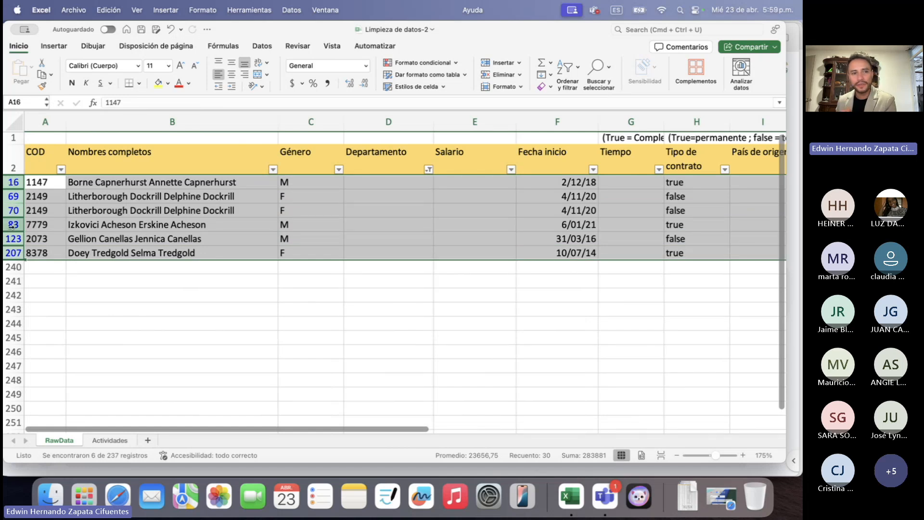
pyautogui.rightClick(13, 182)
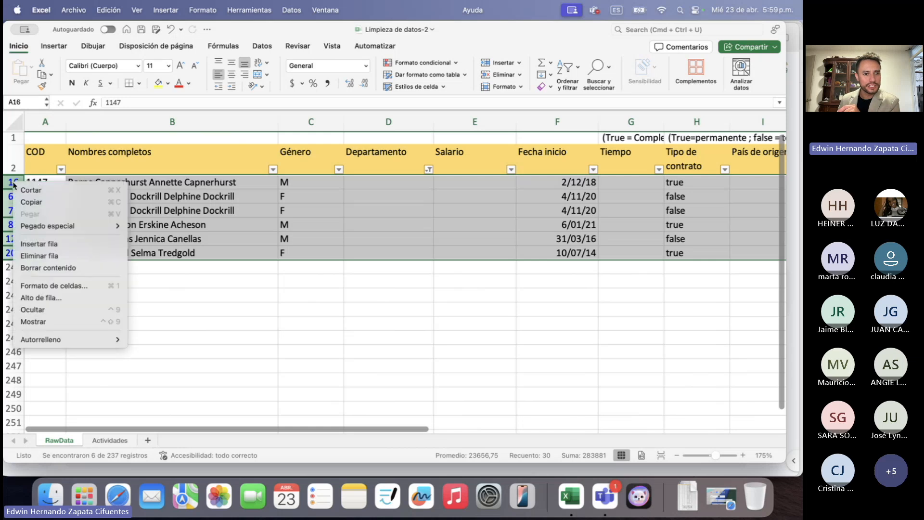
pyautogui.click(43, 257)
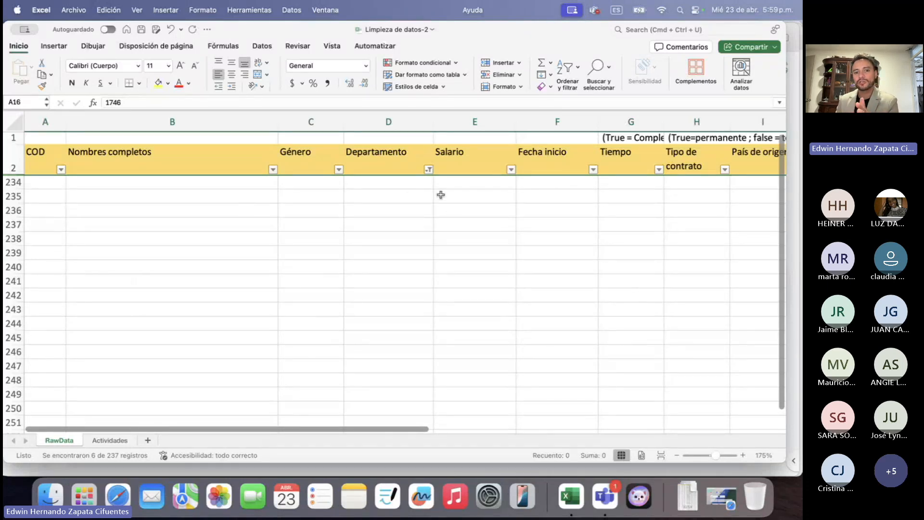
# Reselect all values in the Departamento filter to show every remaining record, and look through the rows
pyautogui.click(429, 169)
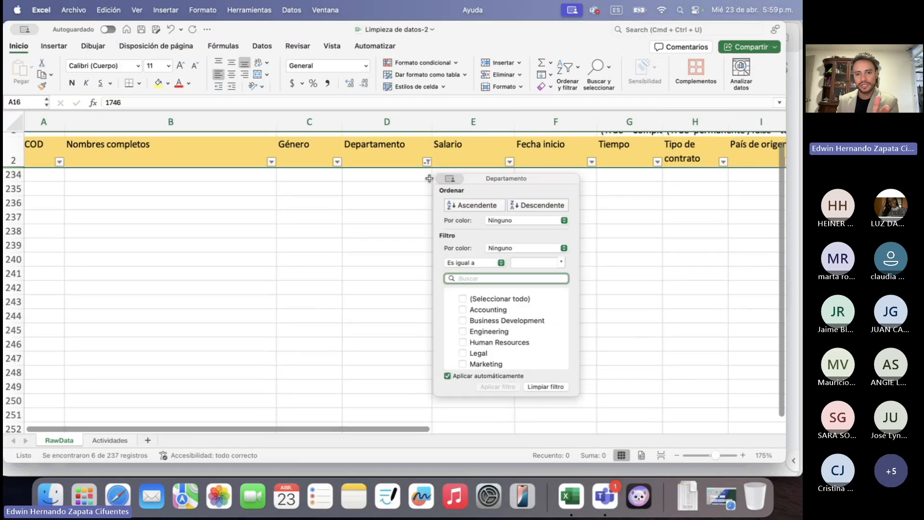
pyautogui.scroll(-3, 506, 327)
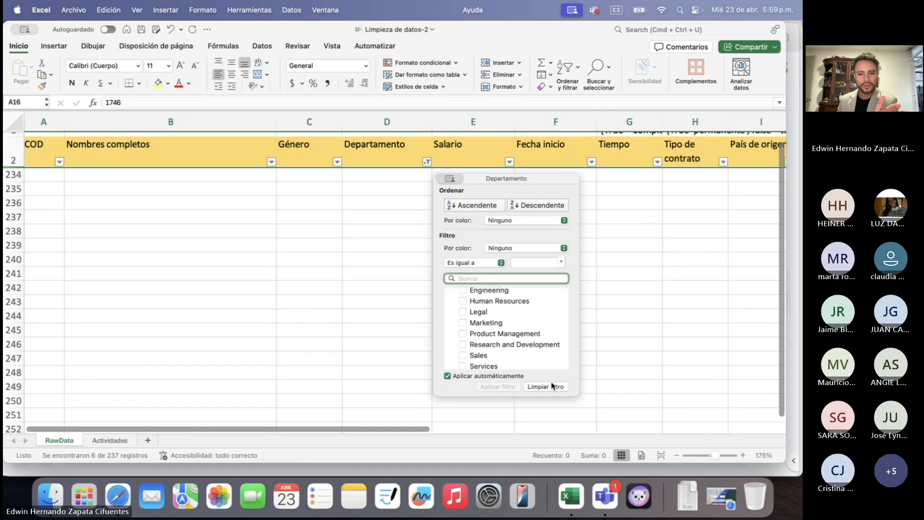
pyautogui.scroll(3, 481, 327)
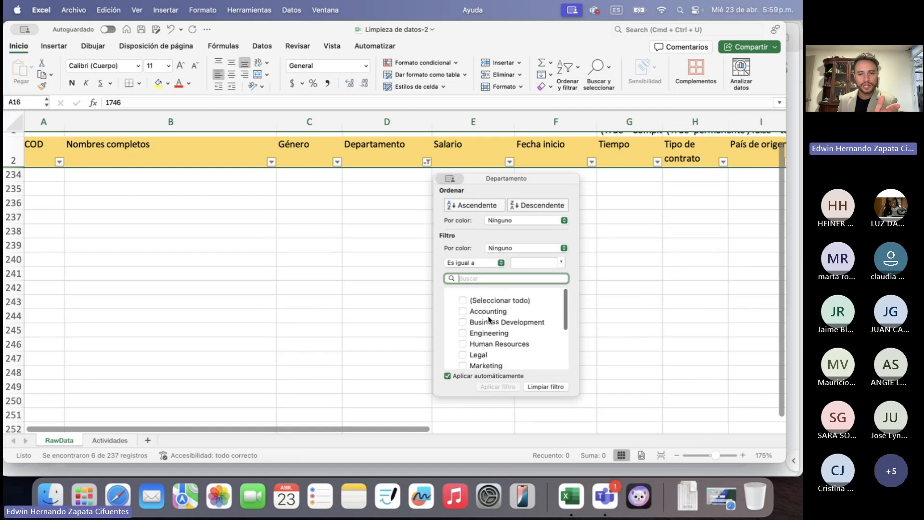
pyautogui.click(462, 299)
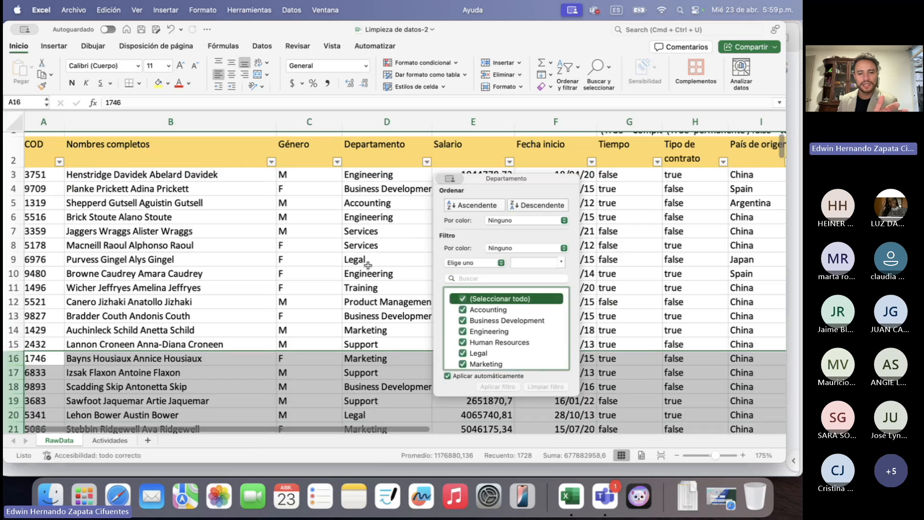
pyautogui.scroll(-20, 385, 265)
pyautogui.scroll(-20, 425, 267)
pyautogui.scroll(20, 424, 267)
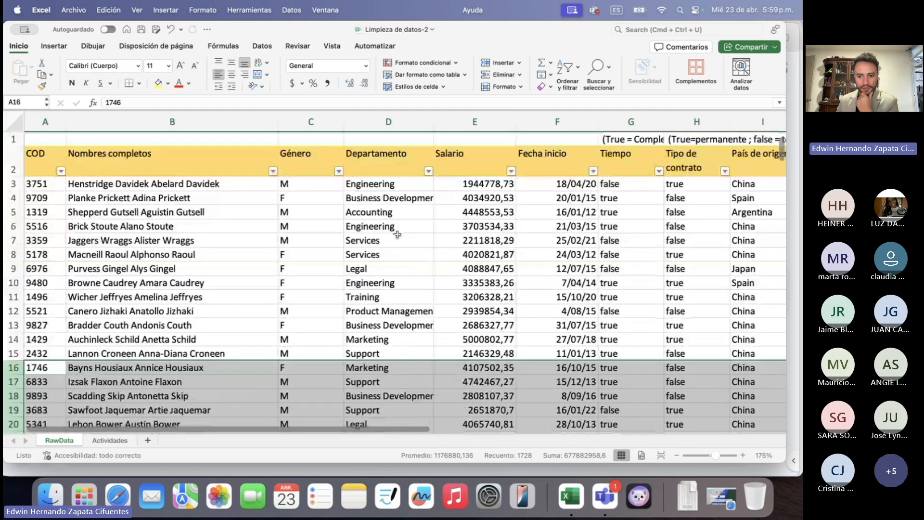
# Switch to Safari, view the Outlook message containing the attendance form link, and return to the Estadistica Descriptiva folder in Google Drive
pyautogui.click(119, 501)
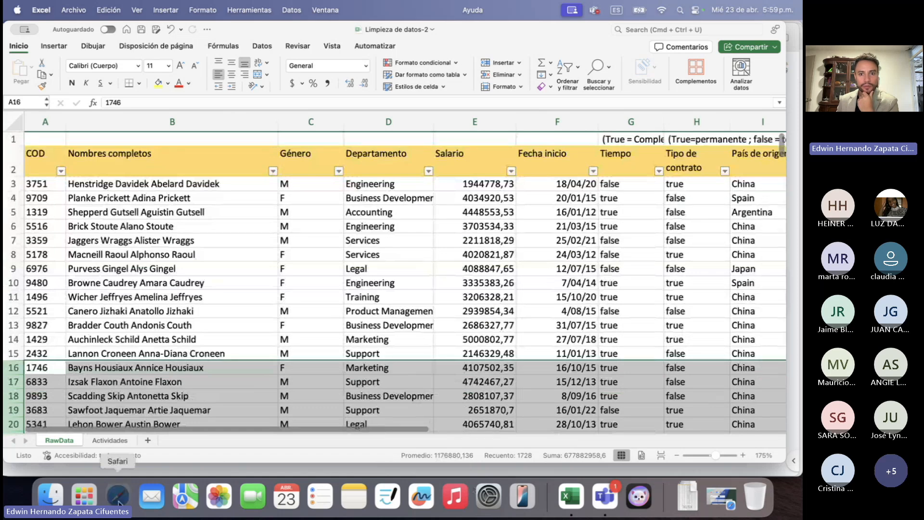
pyautogui.hotkey('ctrl', 'Up')
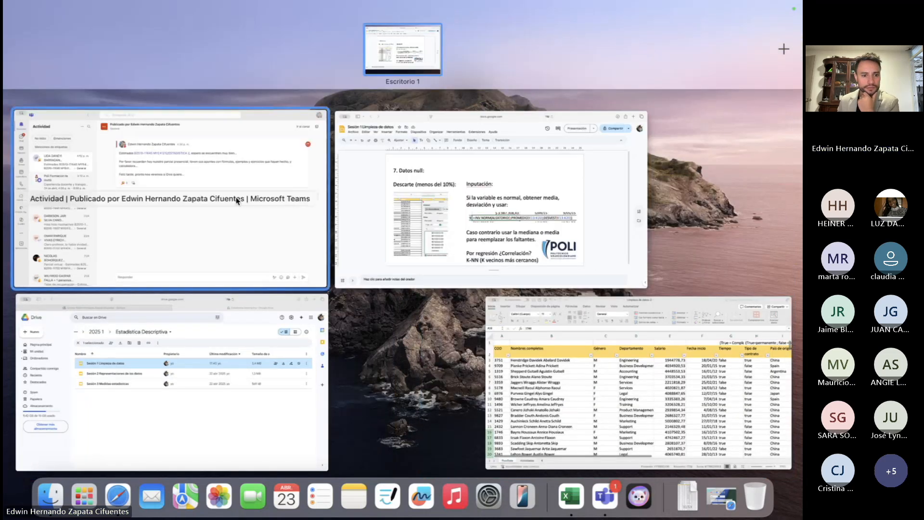
pyautogui.click(305, 356)
pyautogui.click(283, 56)
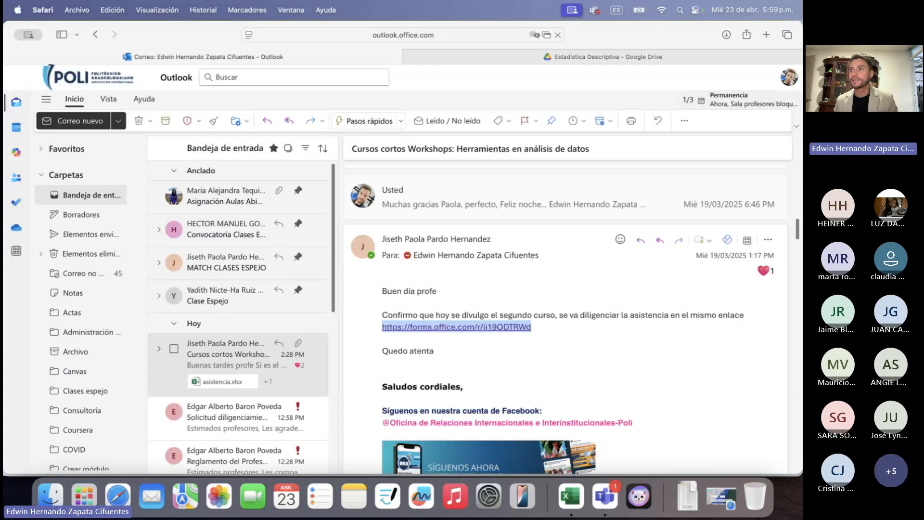
pyautogui.press('super+Tab')
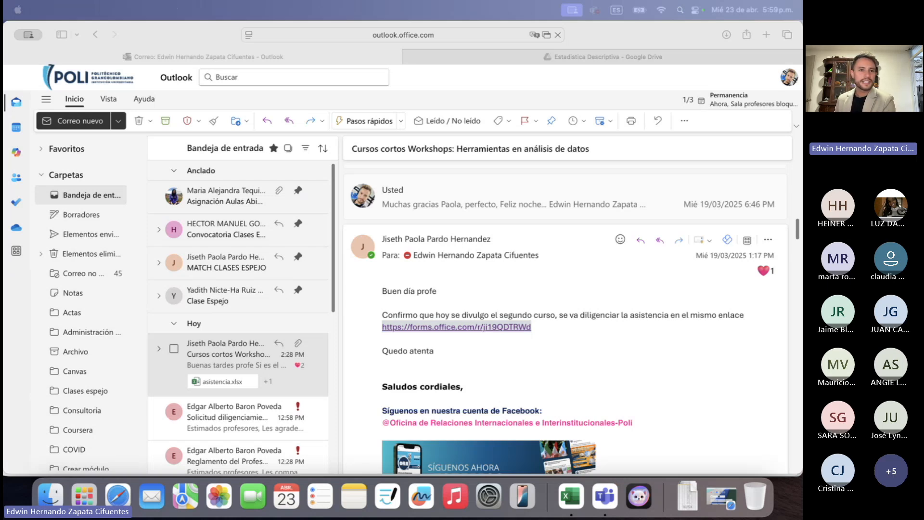
pyautogui.click(608, 56)
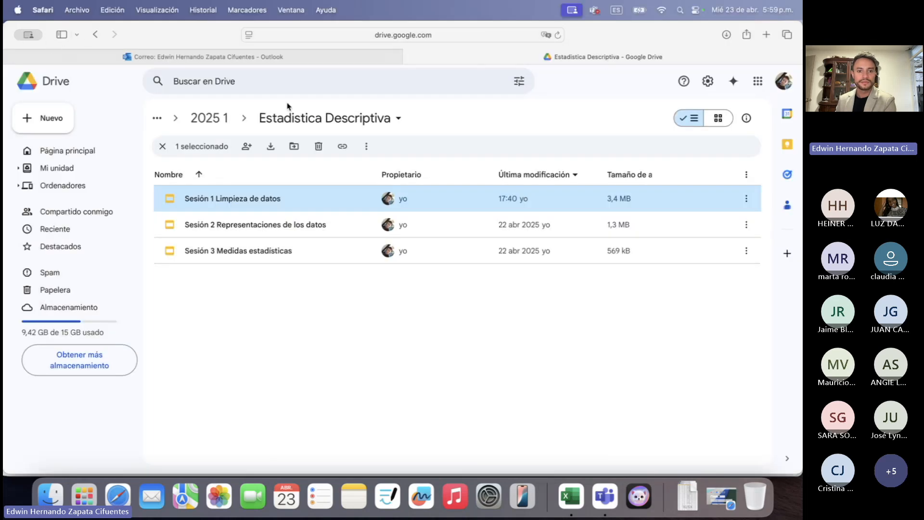
# Switch to the Sesión 1 Limpieza de datos presentation and review the "Ejercicio de limpieza de datos" slide with the bakery sales exercise
pyautogui.hotkey('ctrl', 'Up')
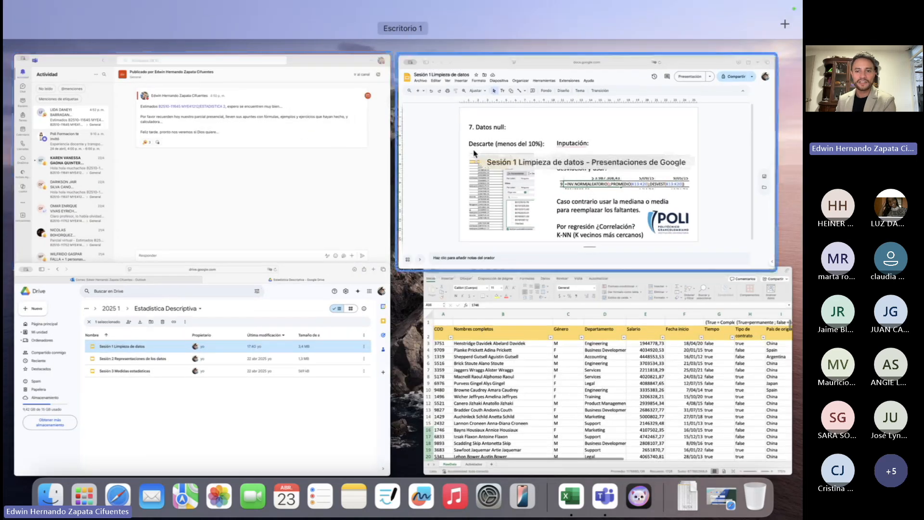
pyautogui.click(475, 154)
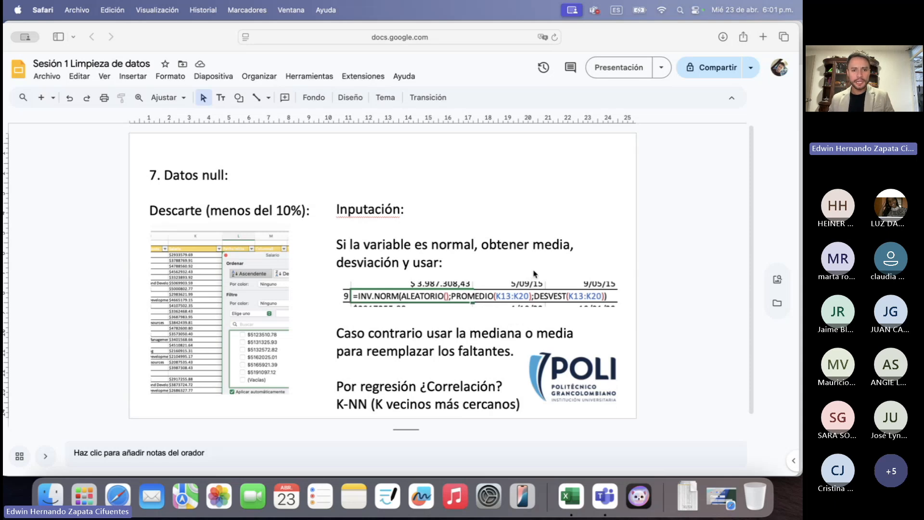
pyautogui.scroll(-1, 533, 273)
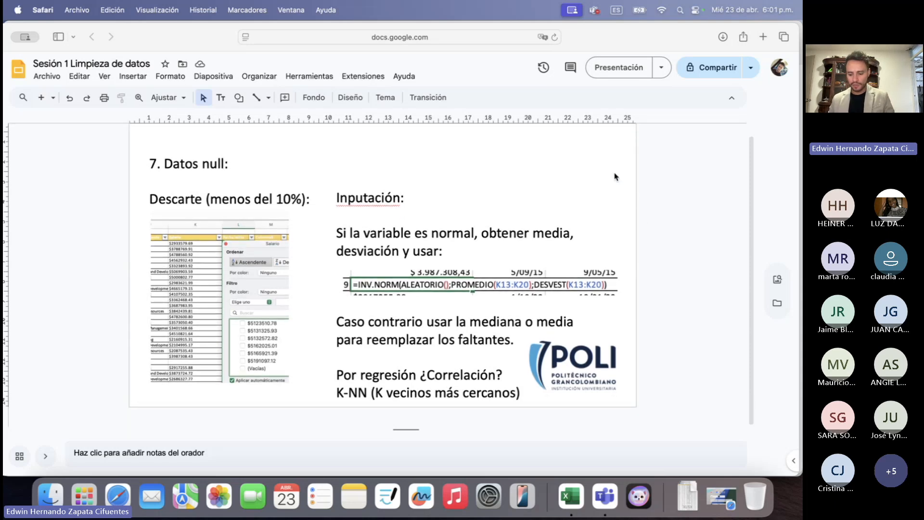
pyautogui.scroll(-2, 615, 177)
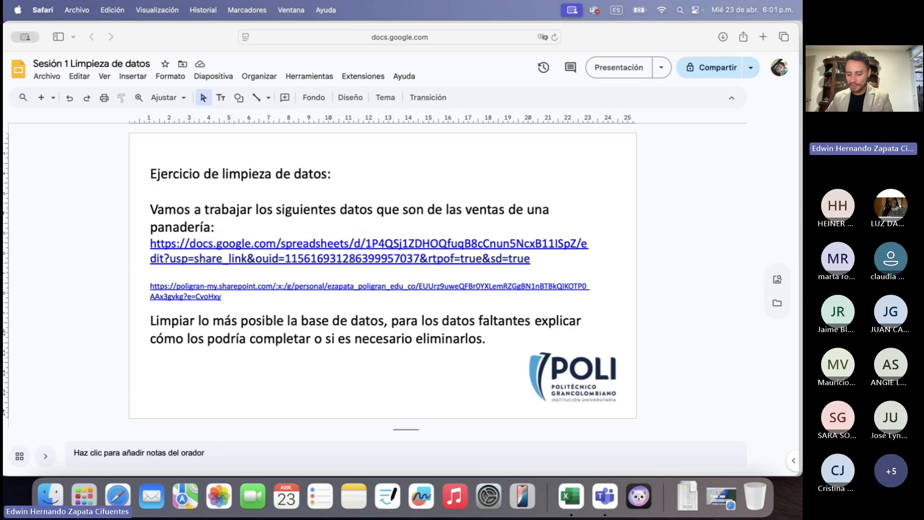
pyautogui.scroll(2, 383, 275)
pyautogui.scroll(-2, 383, 275)
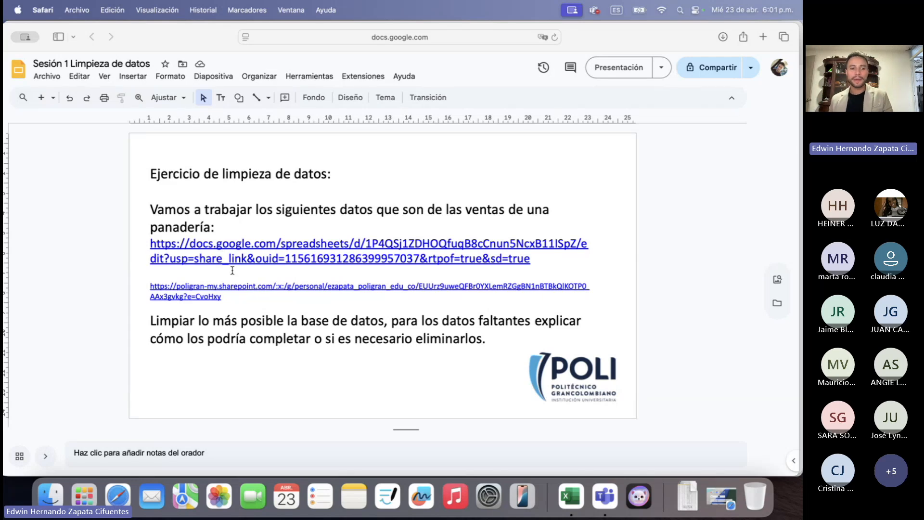
pyautogui.scroll(2, 156, 278)
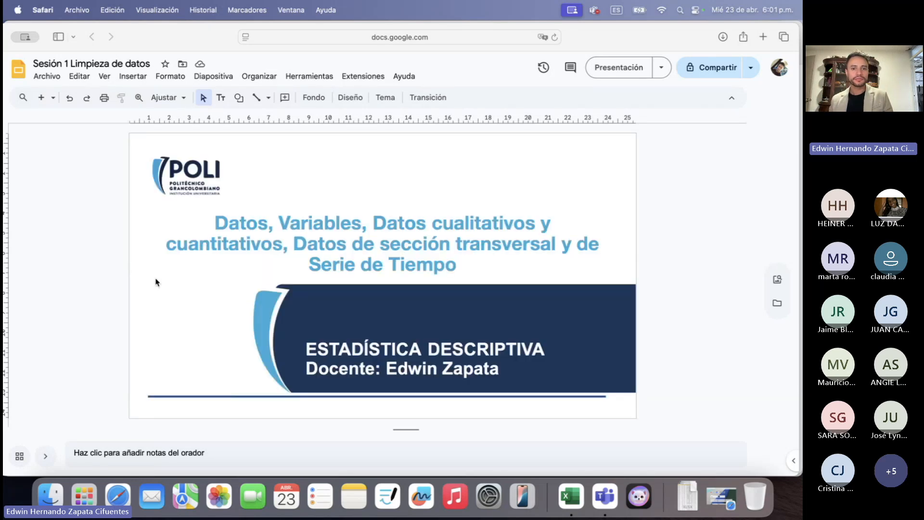
pyautogui.scroll(-2, 156, 278)
pyautogui.scroll(2, 155, 278)
pyautogui.scroll(-1, 524, 152)
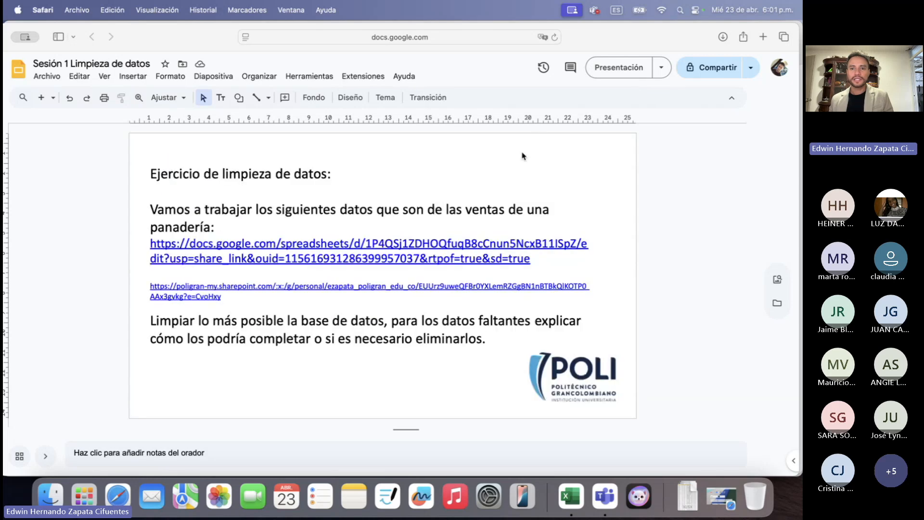
pyautogui.click(625, 70)
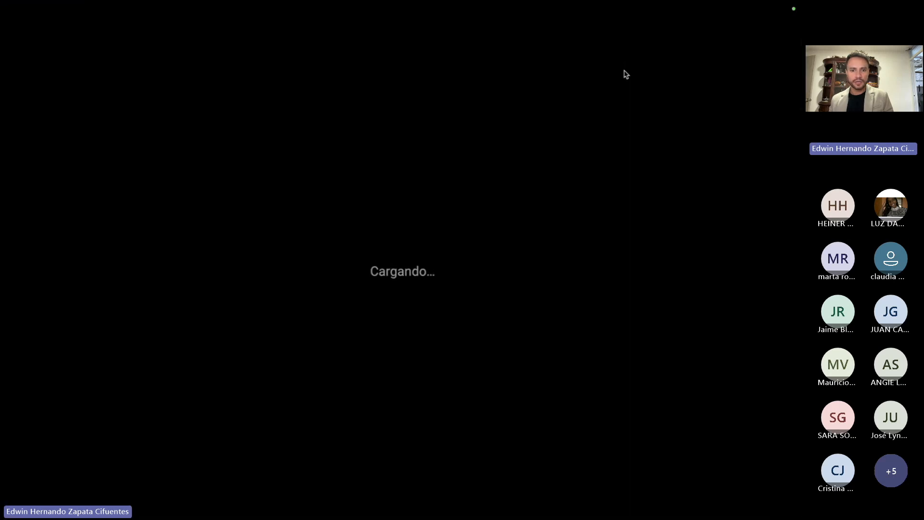
pyautogui.press('Escape')
# Share the presentation with general access set to "Cualquier persona con el enlace" and copy its link
pyautogui.click(721, 66)
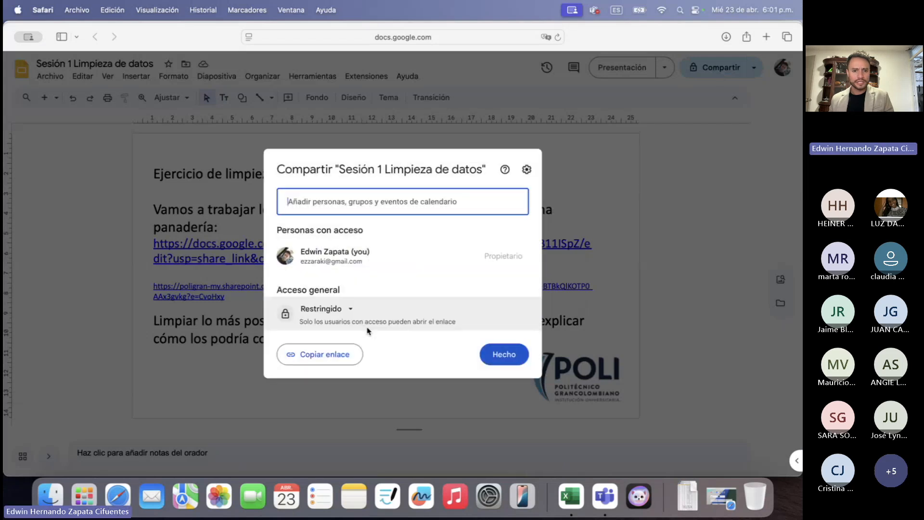
pyautogui.click(322, 309)
pyautogui.click(333, 372)
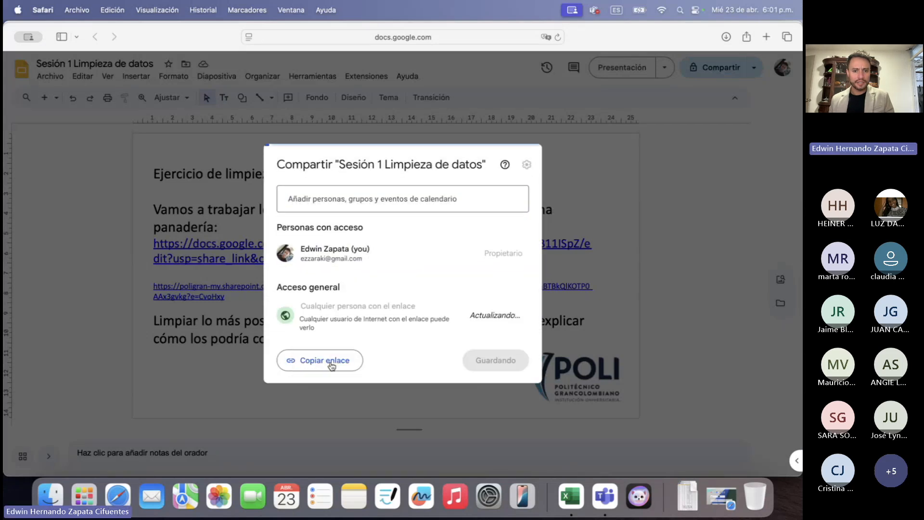
pyautogui.click(321, 357)
pyautogui.click(506, 355)
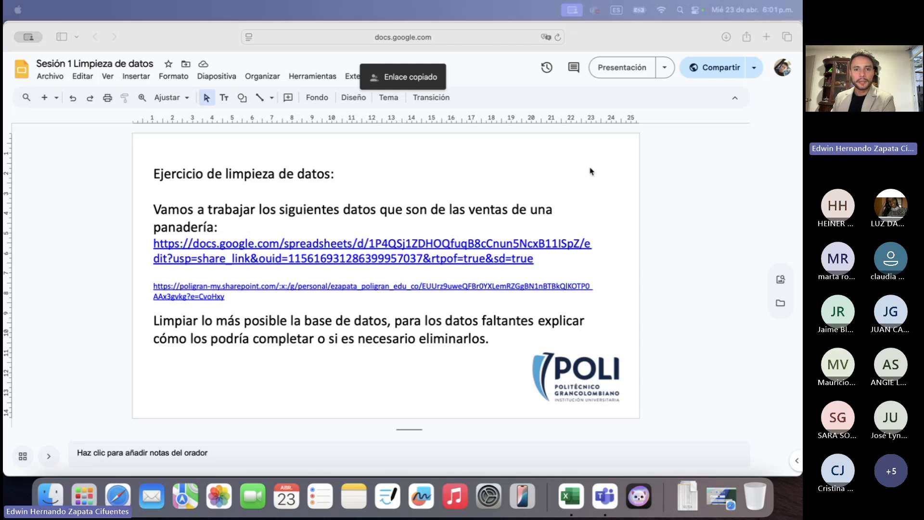
# Look over the presentation's slides in grid view, and return to the exercise slide with the thumbnail strip displayed
pyautogui.click(24, 456)
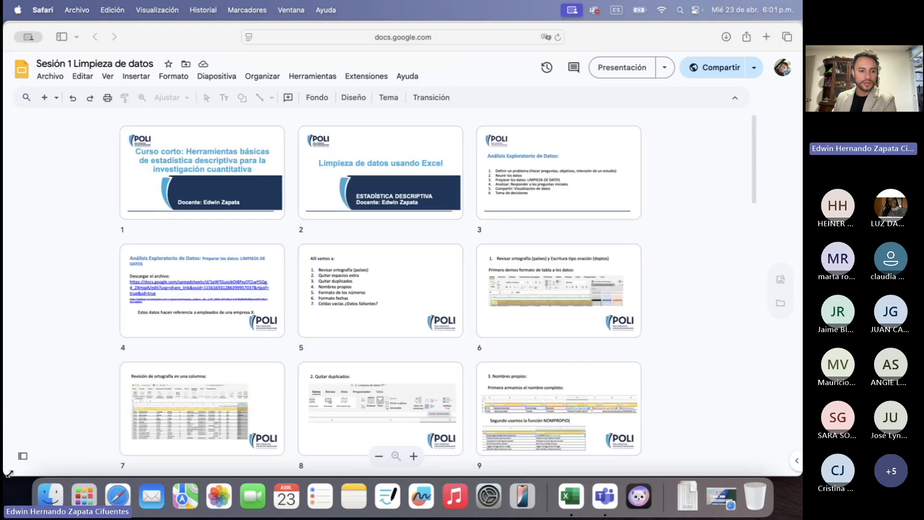
pyautogui.click(22, 456)
pyautogui.click(50, 456)
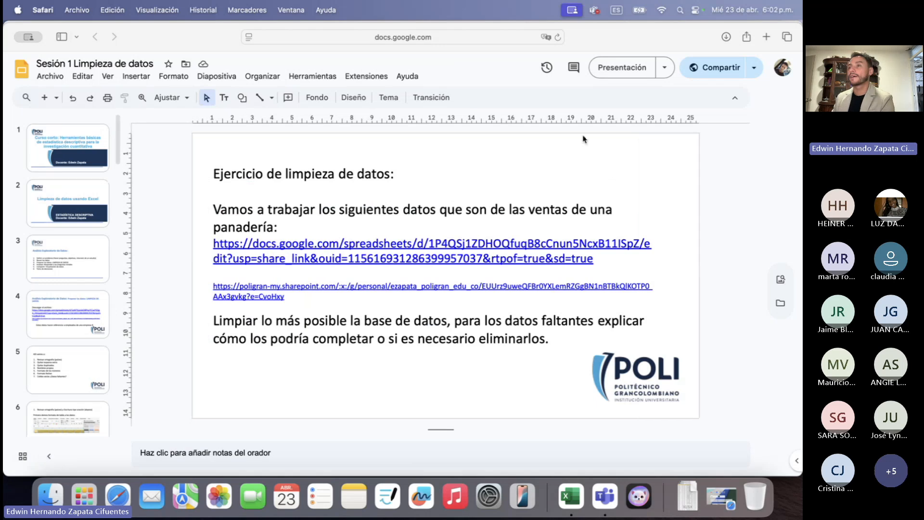